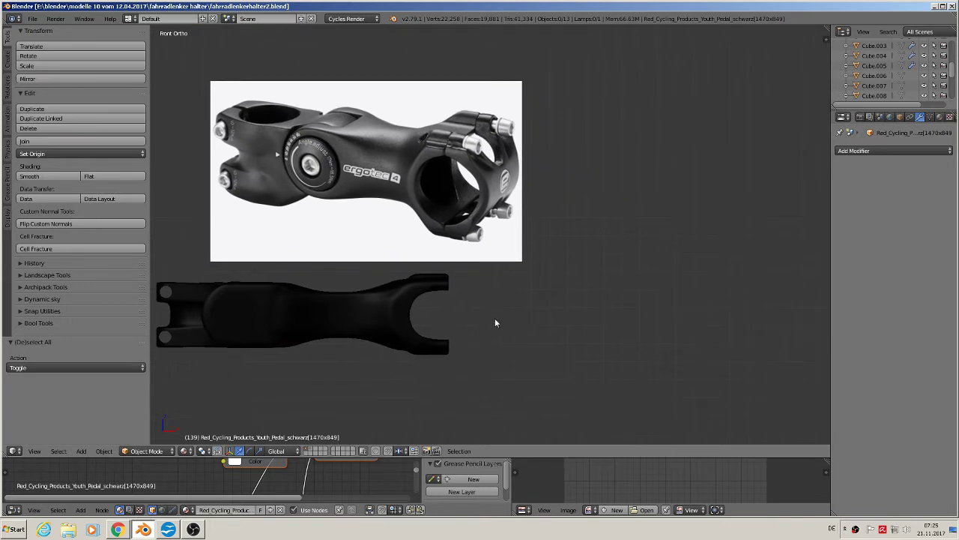
Step: Start the Screencast Keys display in the 3D view
key("n")
left_click(784, 247)
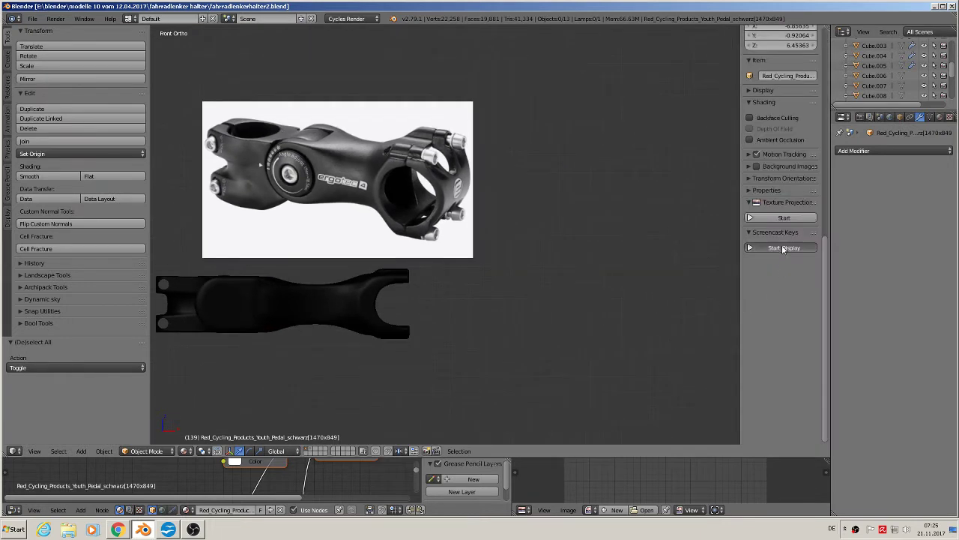
key("n")
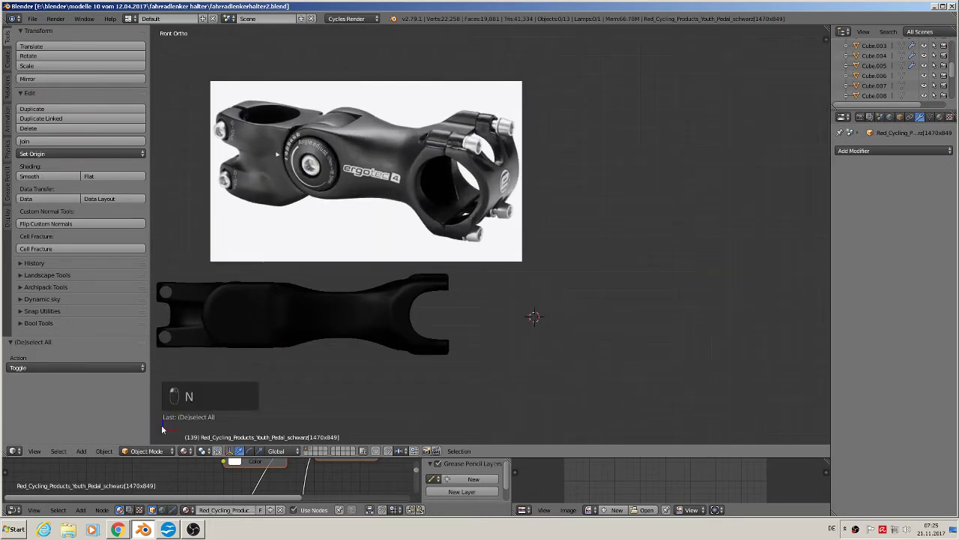
Step: Add a cube, scale it to the stem's height and place it just beyond the stem's open clamp end
left_click(82, 450)
mouse_move(99, 440)
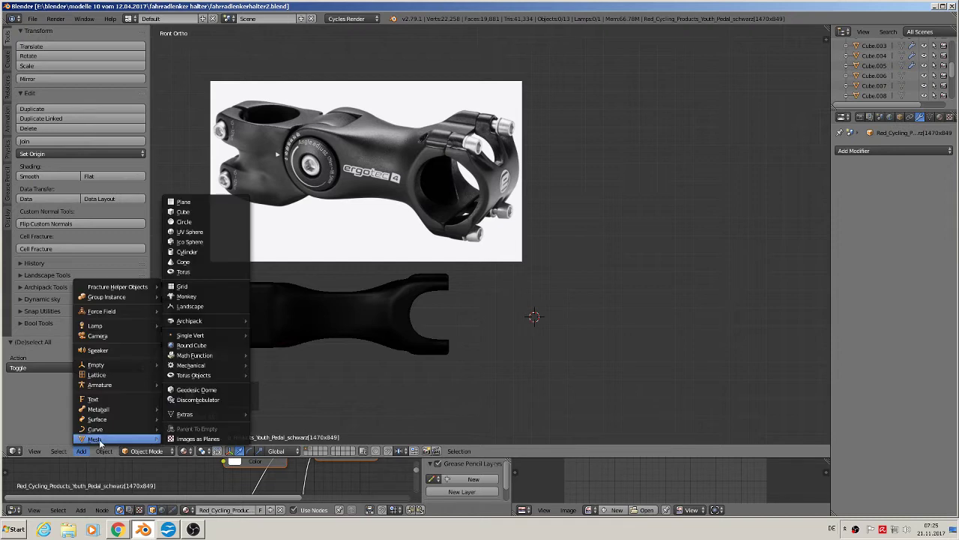
left_click(205, 214)
key("s")
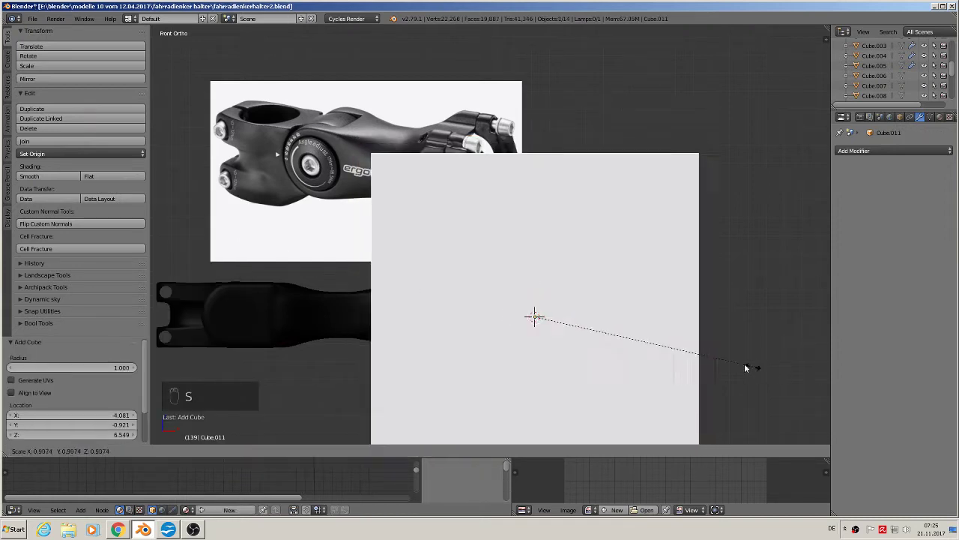
left_click(582, 346)
left_click_drag(575, 321, 488, 280)
key("s")
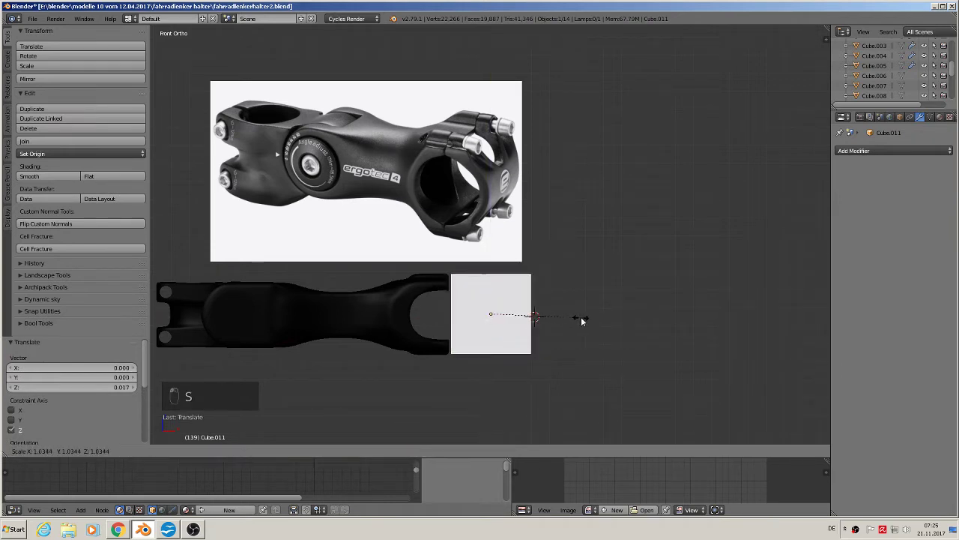
left_click(581, 316)
Step: Flatten the cube along the X axis to about 0.147 of its width, making a thin plate
middle_click_drag(580, 322, 517, 358)
key("s")
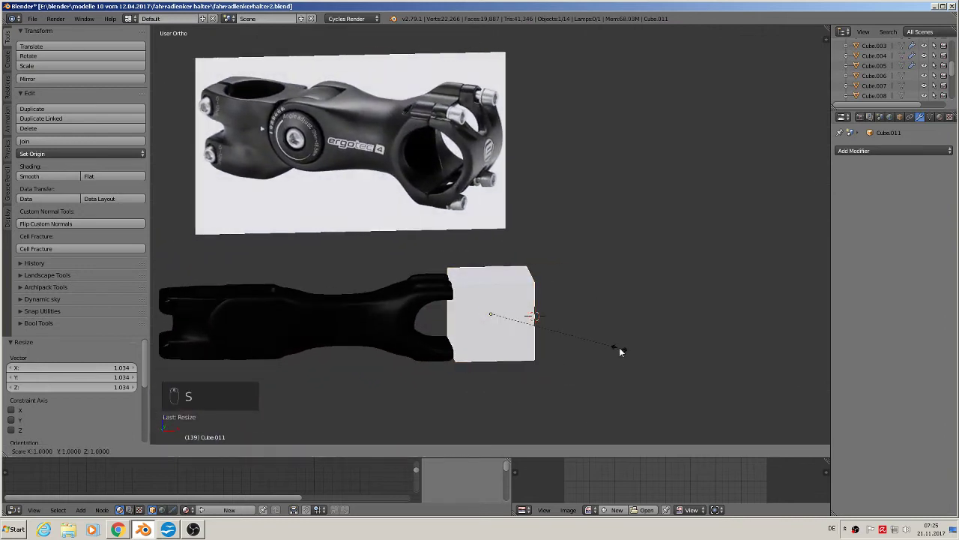
key("x")
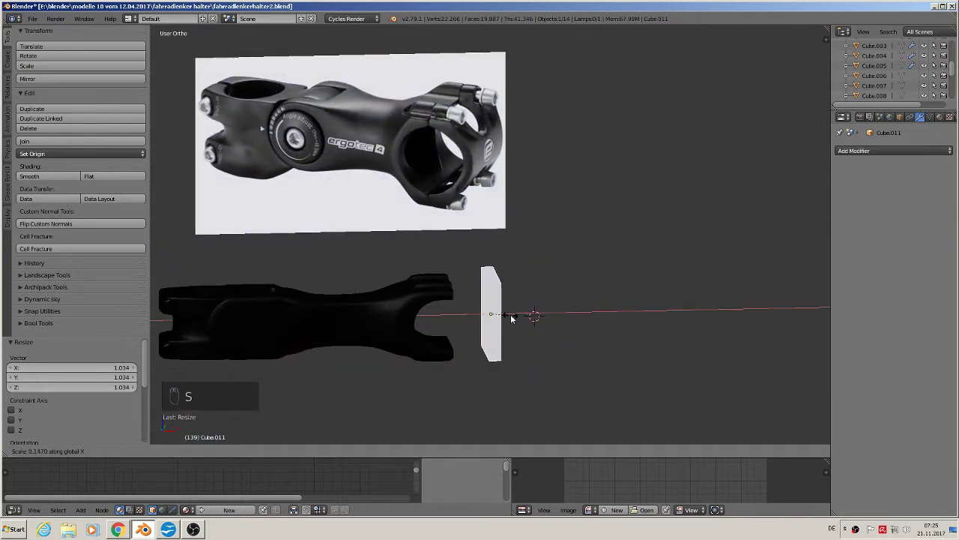
left_click(514, 317)
middle_click_drag(513, 320, 502, 308)
Step: Cut two evenly spaced horizontal edge loops around the plate without sliding them
key("KP_1")
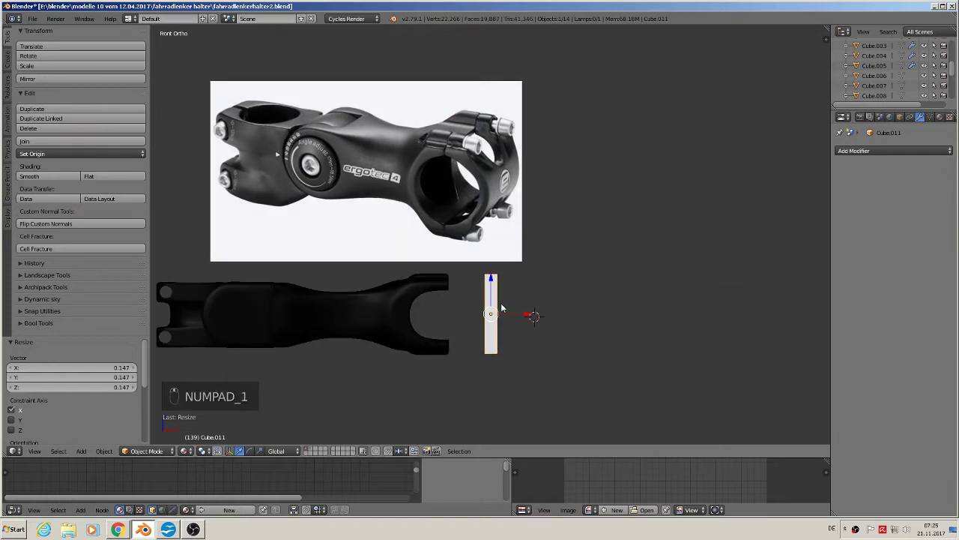
scroll(501, 310, "up", 2)
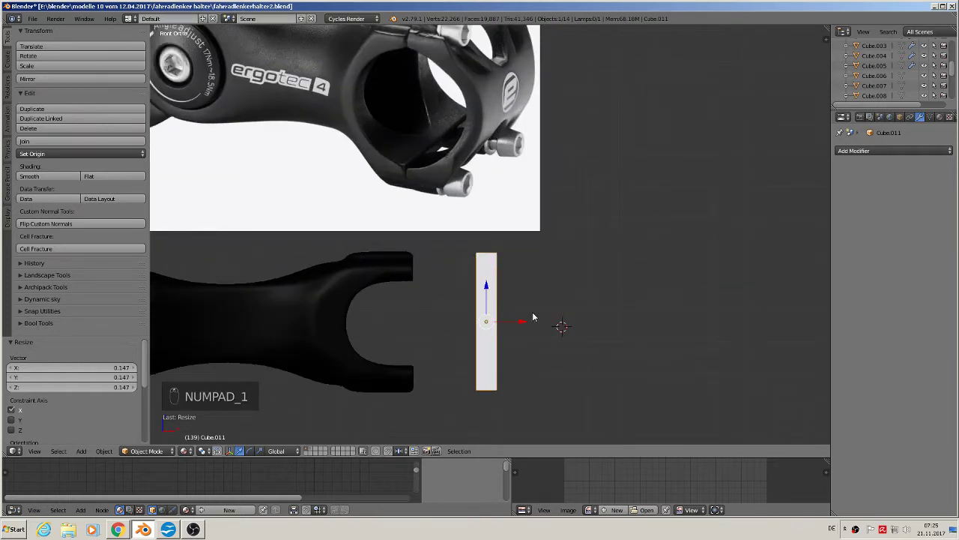
middle_click_drag(533, 317, 621, 103)
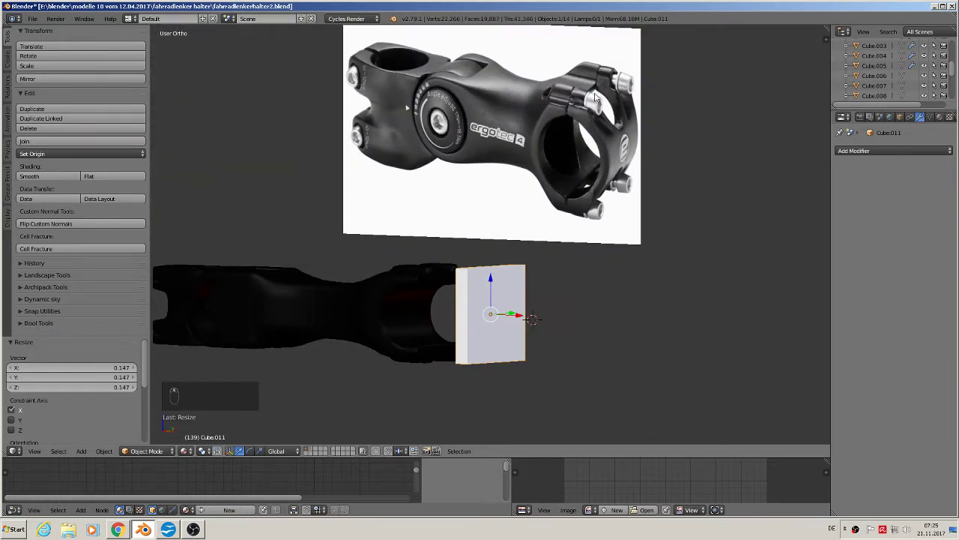
middle_click_drag(576, 319, 531, 318)
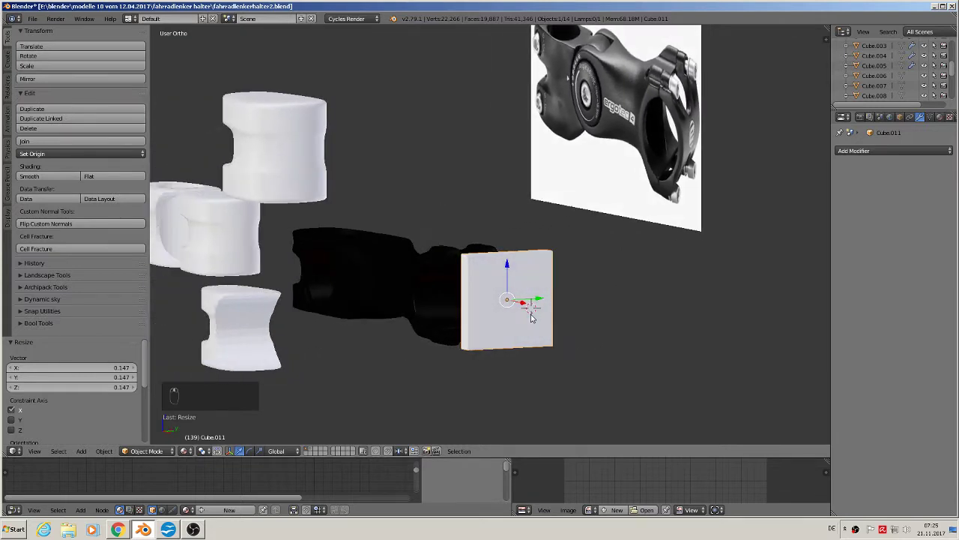
key("Tab")
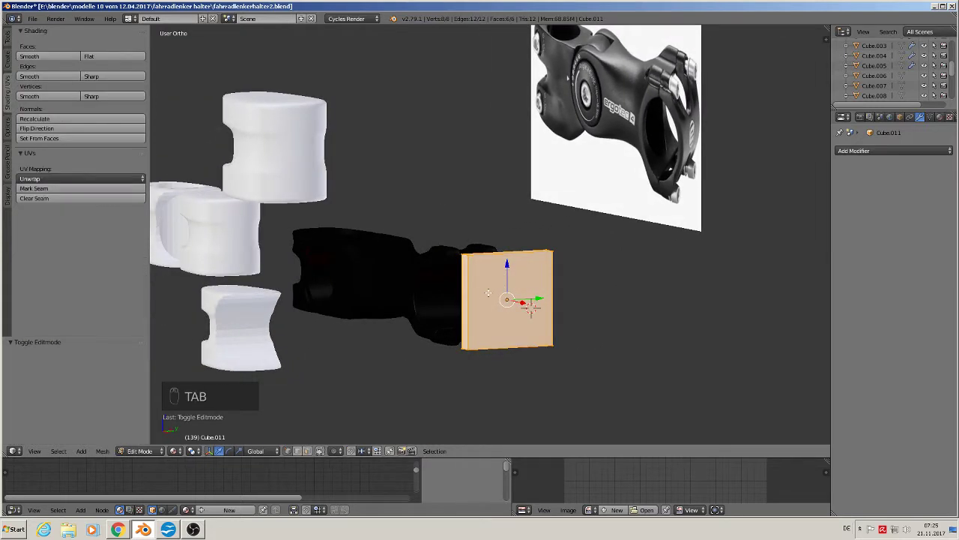
key("ctrl+r")
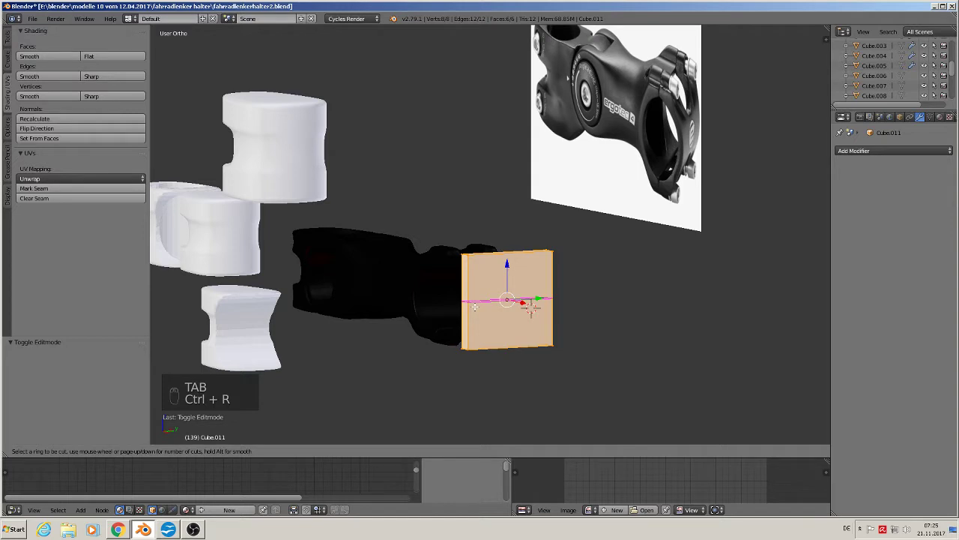
scroll(474, 306, "up", 1)
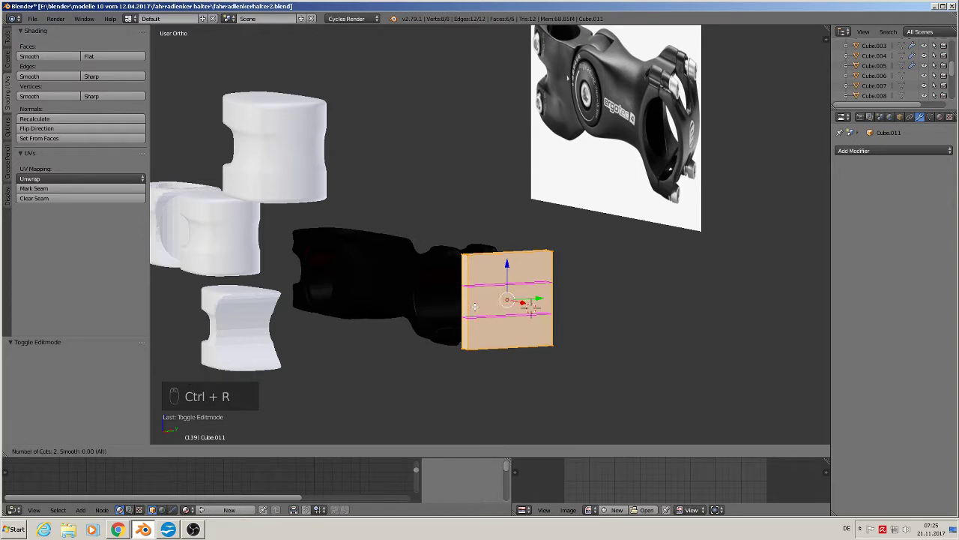
left_click(474, 307)
right_click(509, 291)
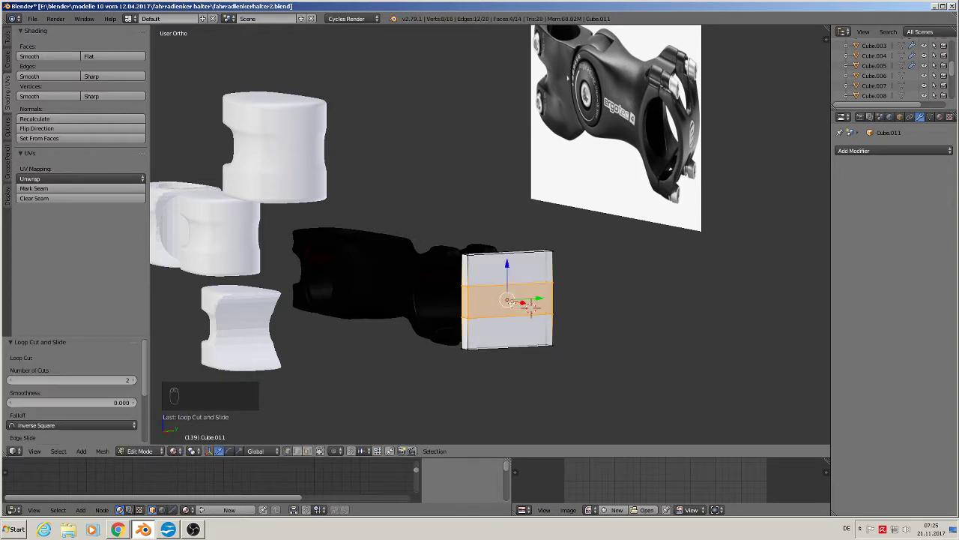
Step: Cut two vertical edge loops around the plate and spread them apart along Y by a factor of about 1.824
left_click(624, 339)
key("ctrl+r")
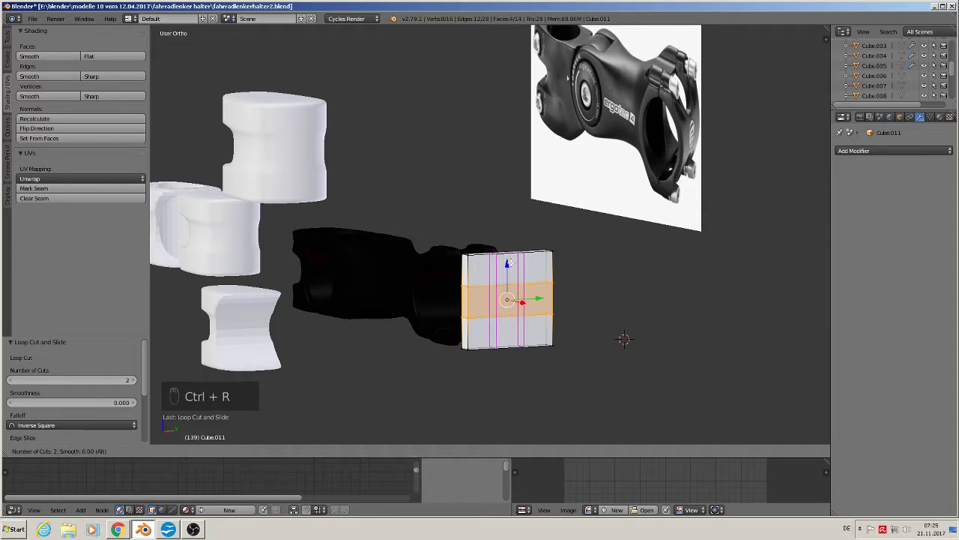
left_click(508, 263)
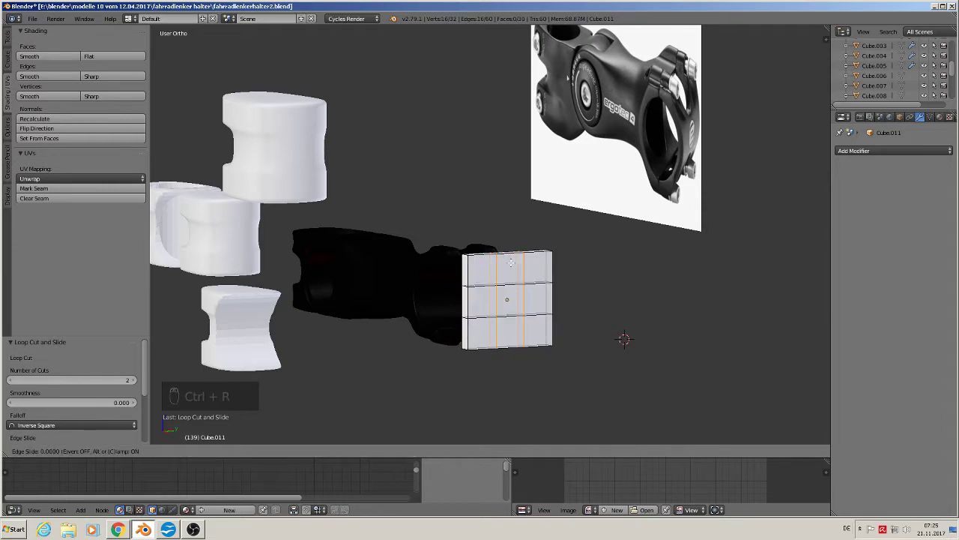
left_click(513, 266)
middle_click_drag(608, 296, 583, 299)
key("s")
key("y")
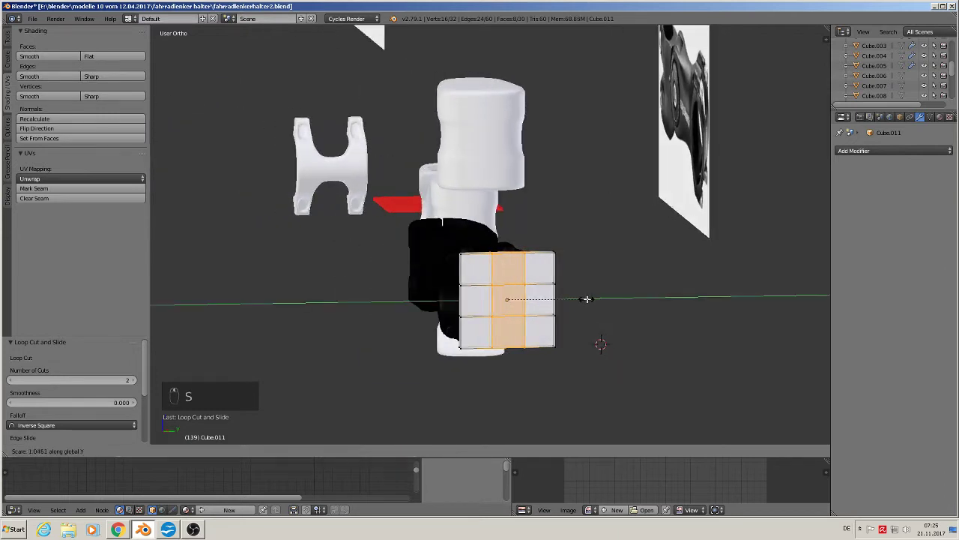
left_click(646, 302)
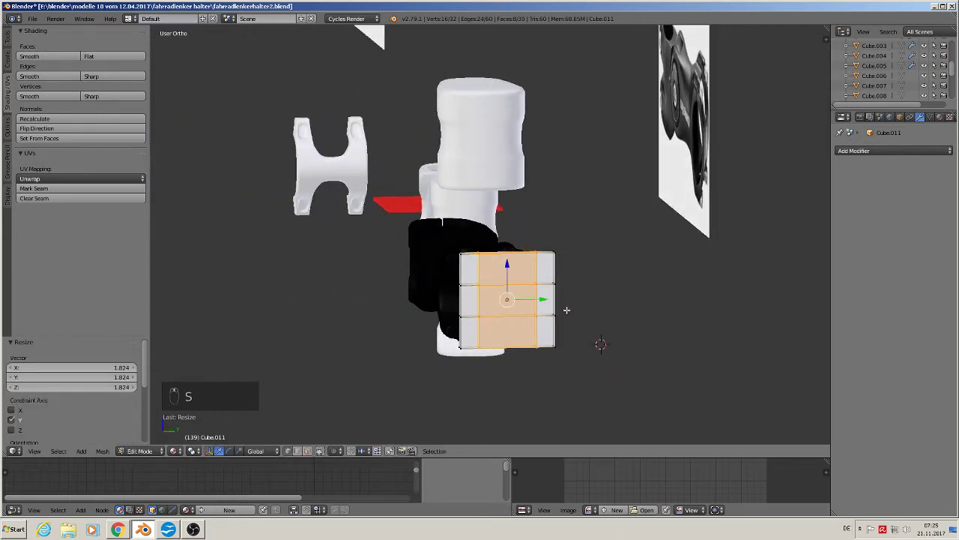
Step: Delete the plate's middle top and bottom edges with their faces to leave an H-shaped piece
middle_click_drag(567, 310, 551, 324)
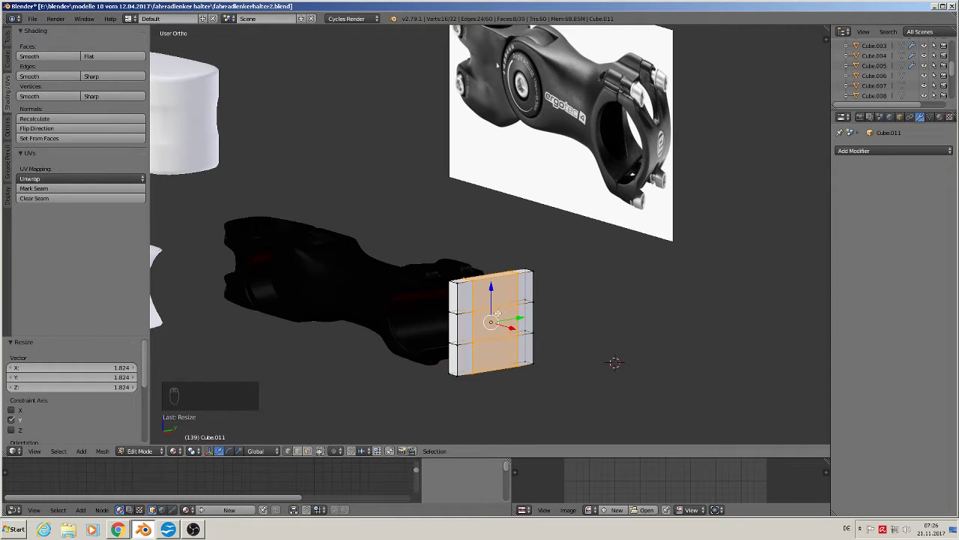
scroll(637, 373, "up", 2)
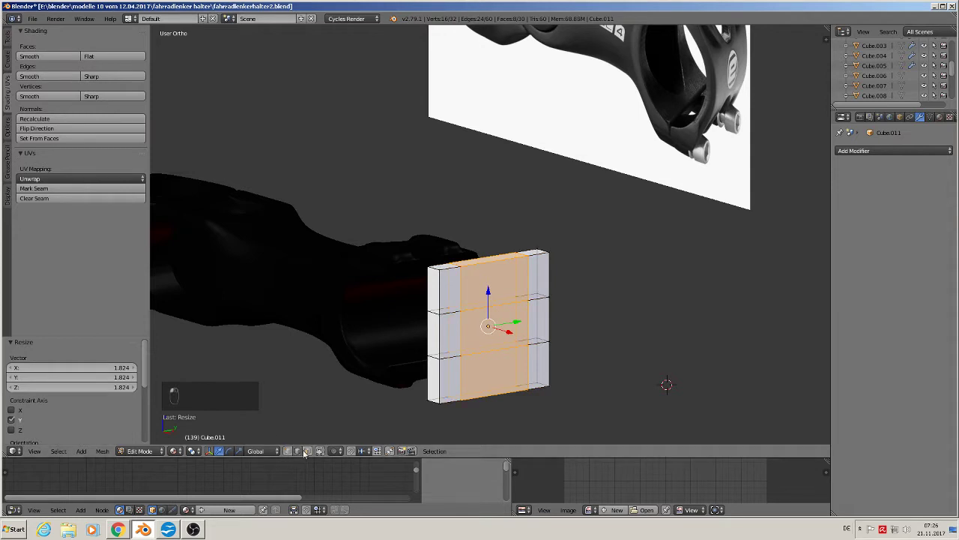
right_click(486, 260)
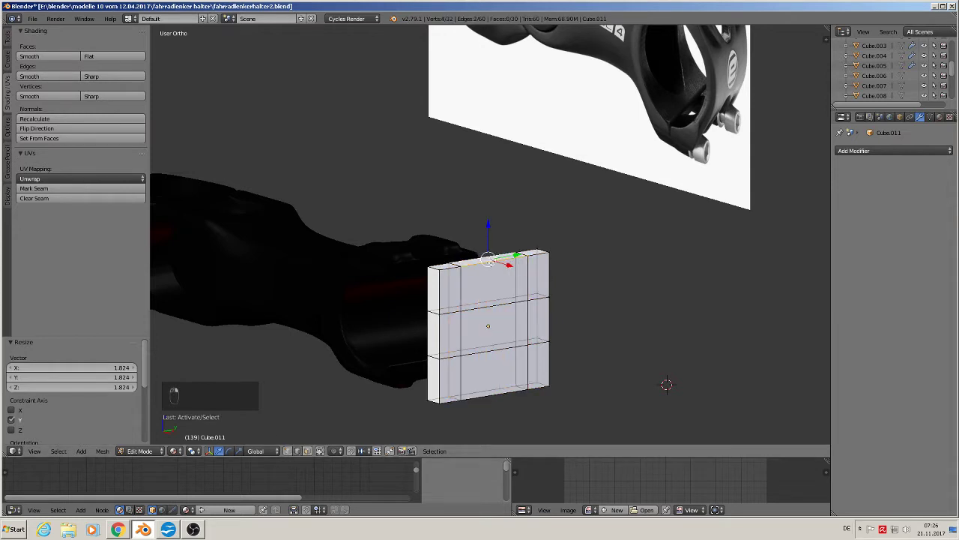
key("x")
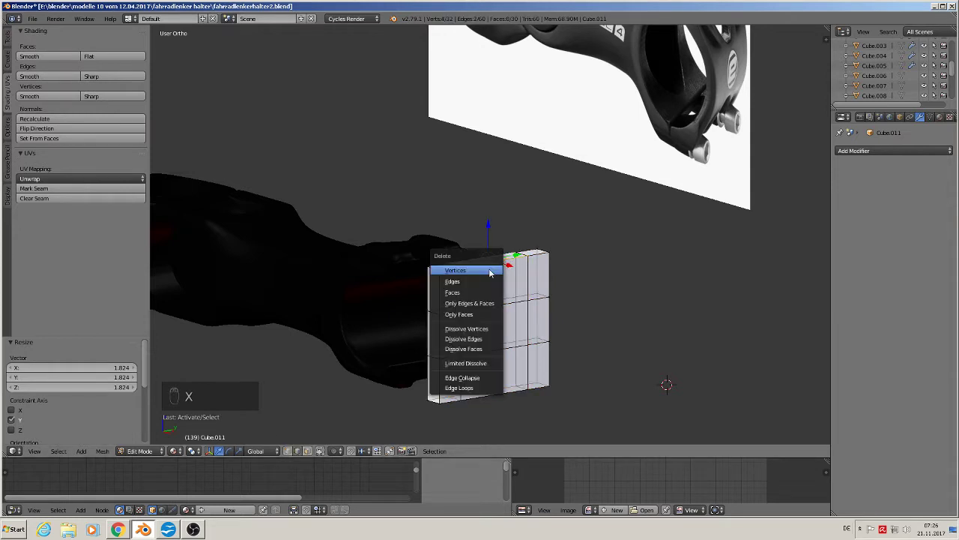
left_click(477, 285)
right_click(484, 392)
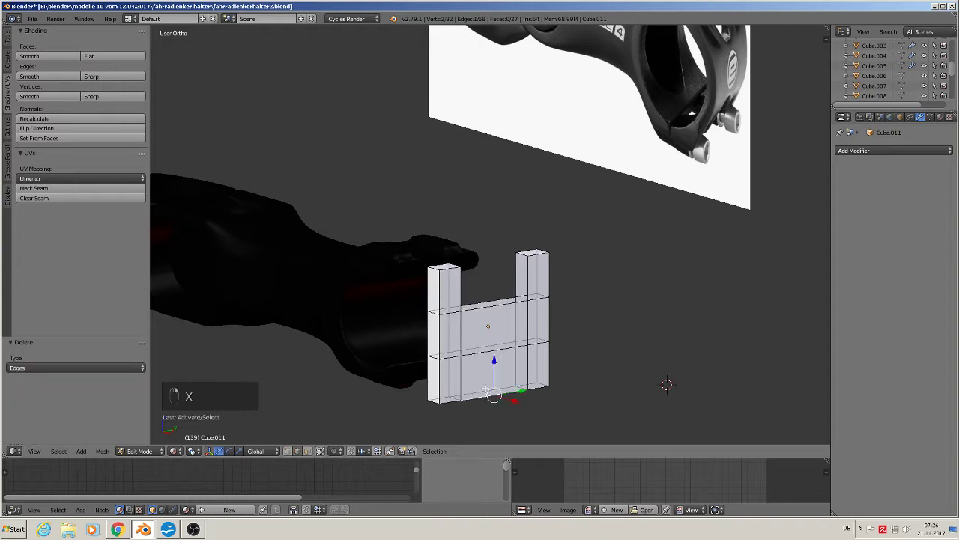
key("x")
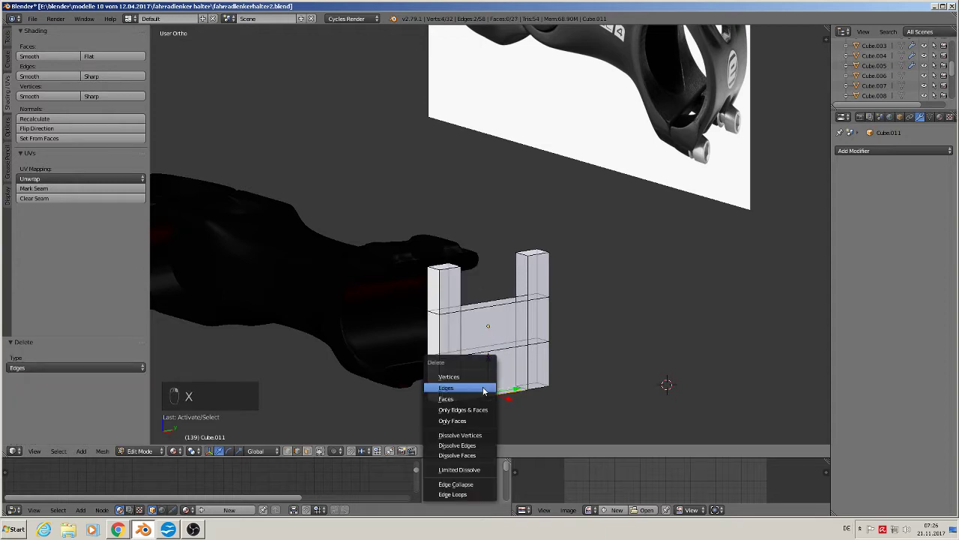
left_click(484, 389)
Step: Fill the open faces on top of the H's crossbar and on the inner sides of both upper arms
right_click(498, 304)
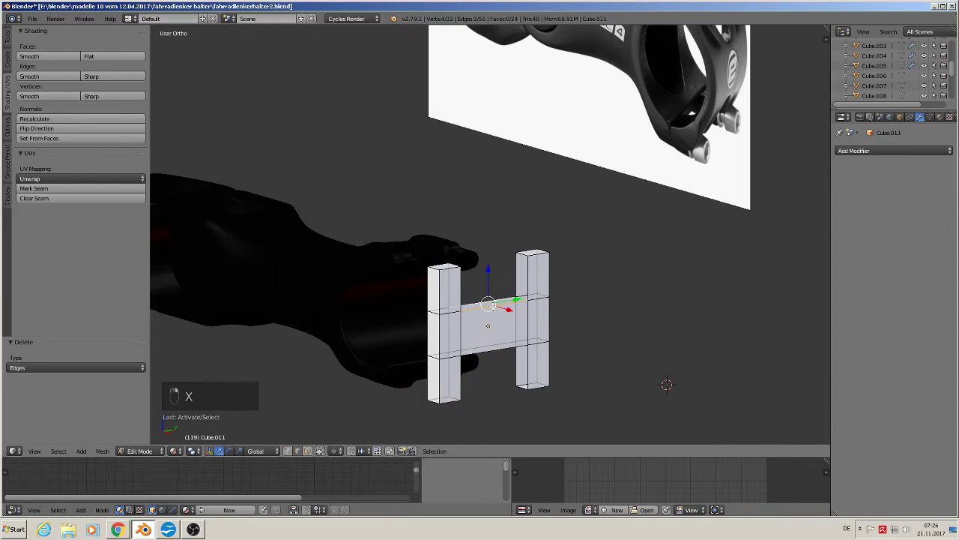
scroll(498, 307, "up", 4)
key("f")
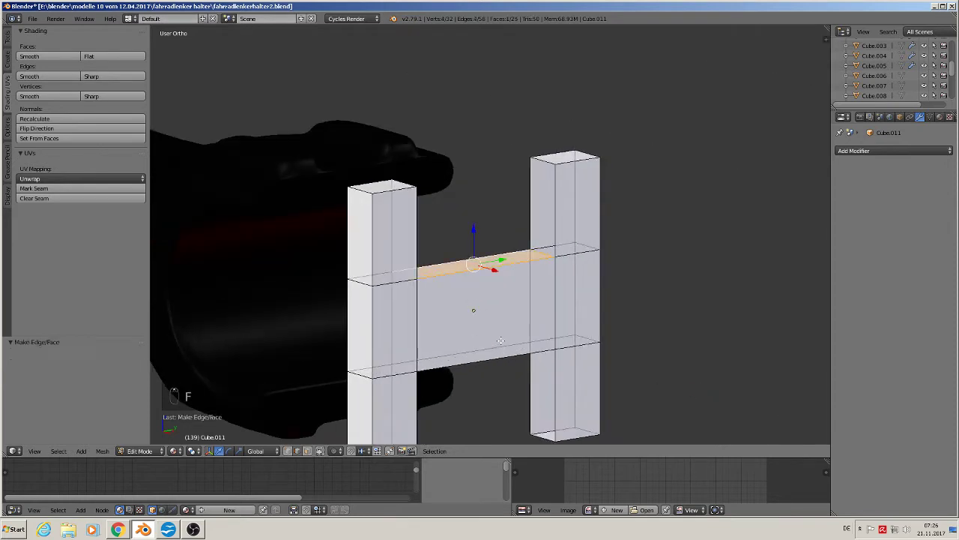
right_click(552, 226)
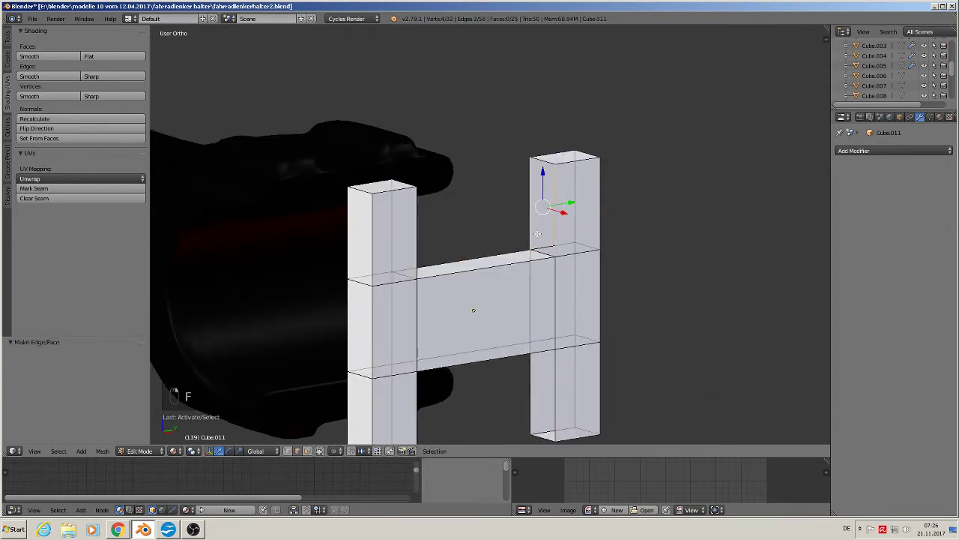
key("f")
middle_click_drag(537, 237, 462, 278)
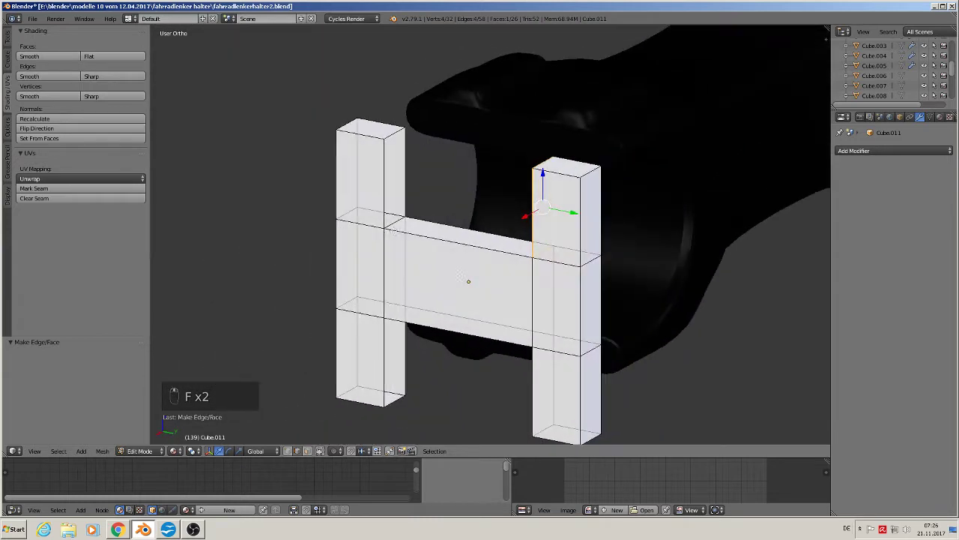
right_click(383, 179)
right_click(417, 180, "shift")
key("f")
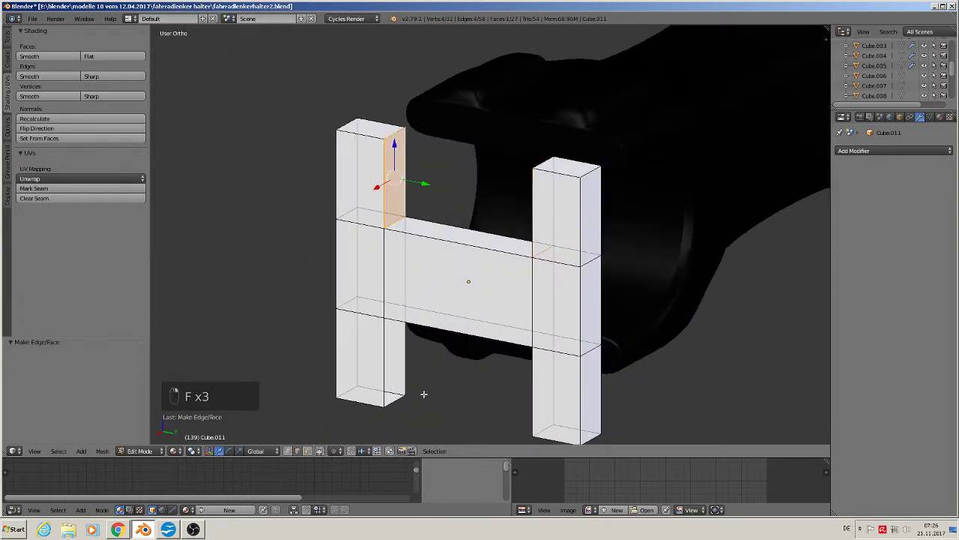
Step: Fill the open faces under the H's crossbar and on the inner sides of both lower arms
right_click(406, 360)
right_click(385, 359, "shift")
middle_click_drag(385, 359, 513, 373)
key("f")
key("f")
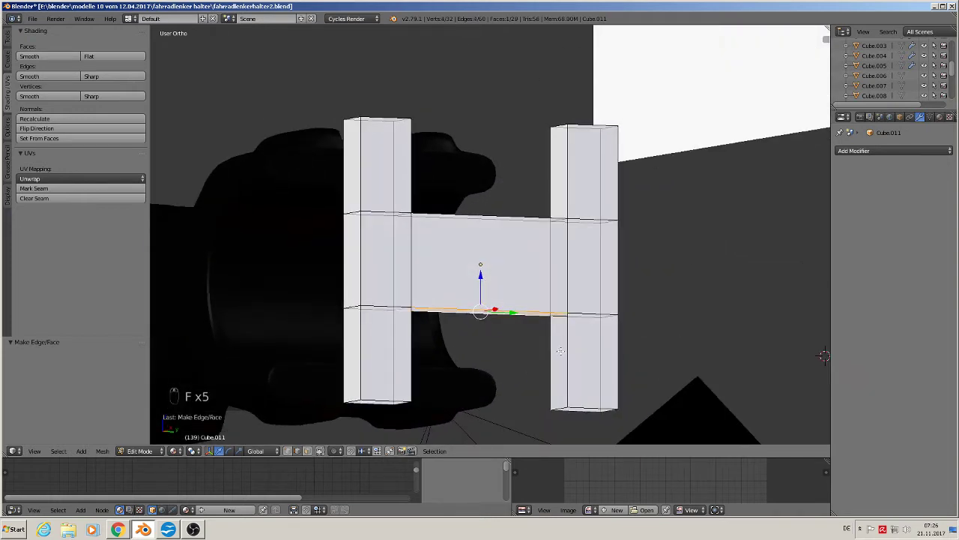
right_click(552, 353)
right_click(559, 350, "shift")
key("f")
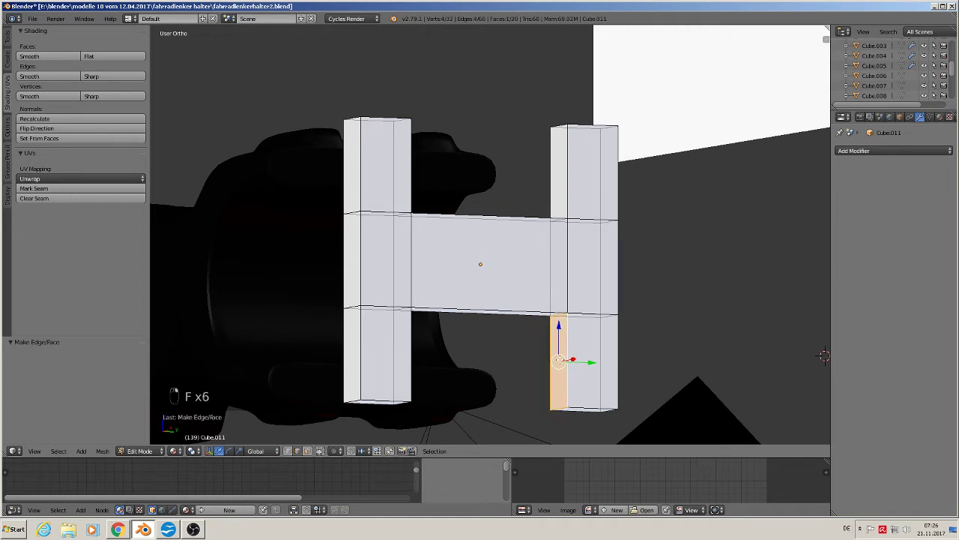
Step: Leave mesh editing and add a Subdivision Surface modifier to the H piece with view subdivisions set to 2
middle_click_drag(824, 355, 660, 367)
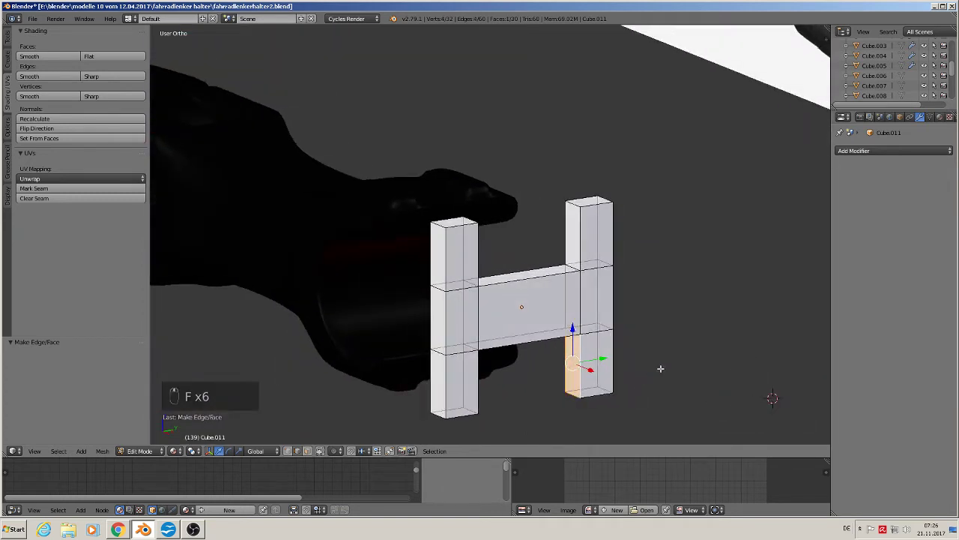
key("Tab")
left_click(892, 151)
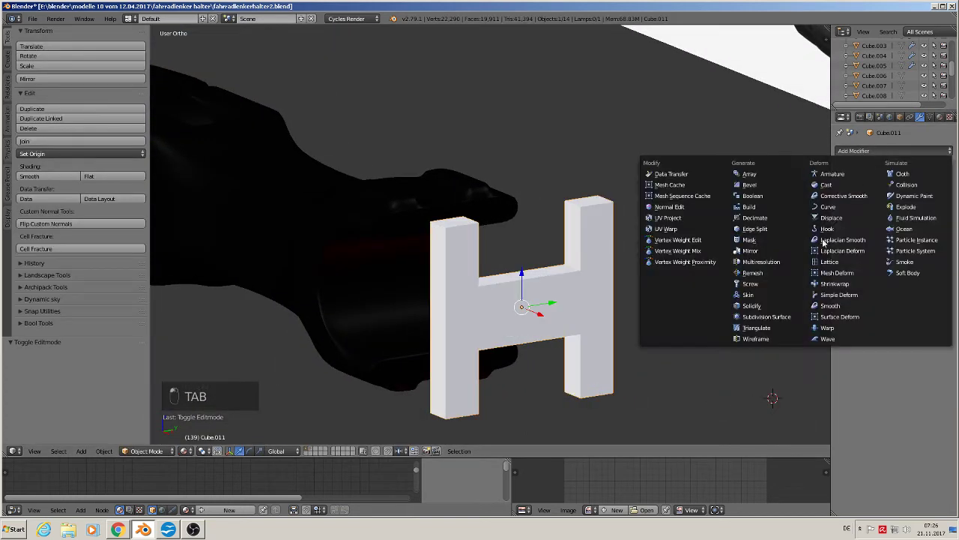
left_click(770, 320)
left_click(887, 238)
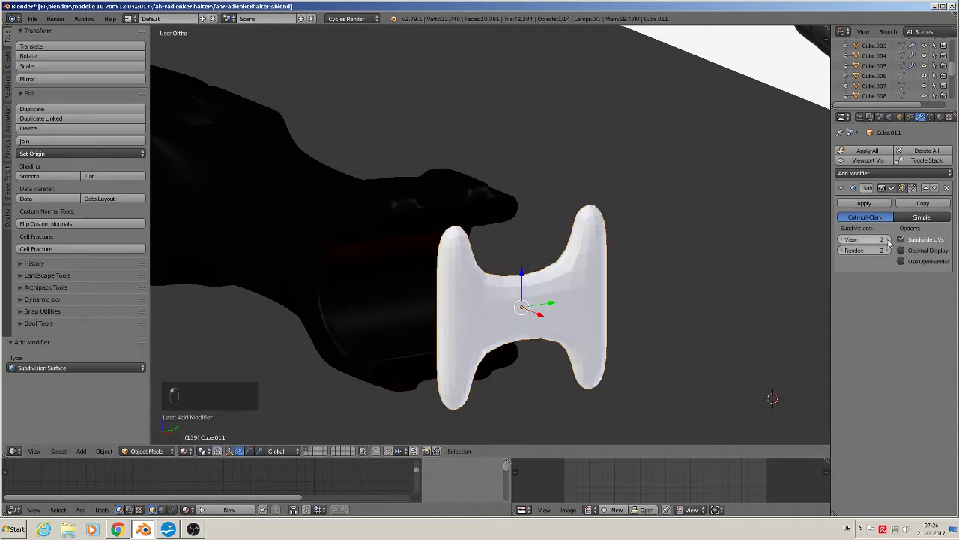
Step: Apply smooth shading to the H-shaped piece
scroll(678, 333, "down", 2)
middle_click_drag(677, 334, 592, 332, "shift")
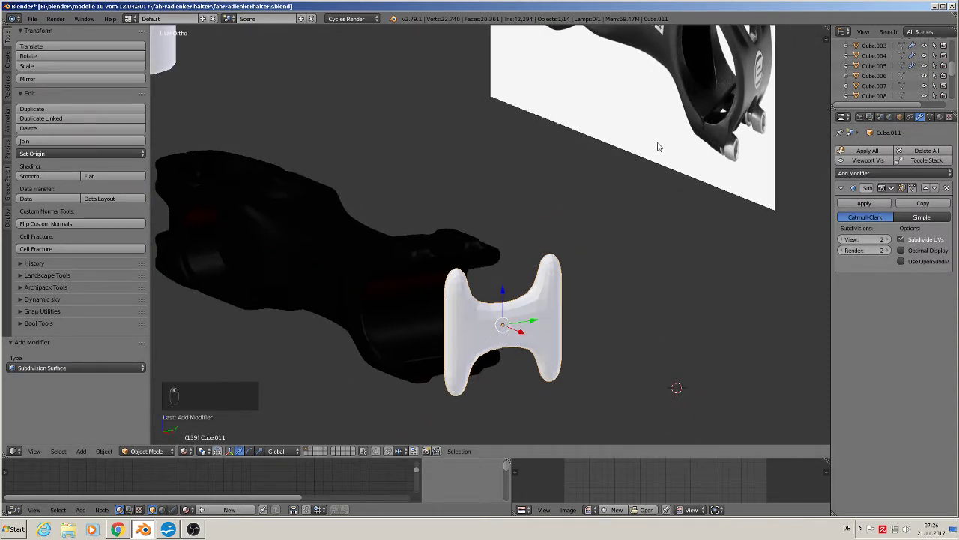
middle_click_drag(660, 145, 648, 246, "shift")
middle_click_drag(601, 291, 605, 269, "shift")
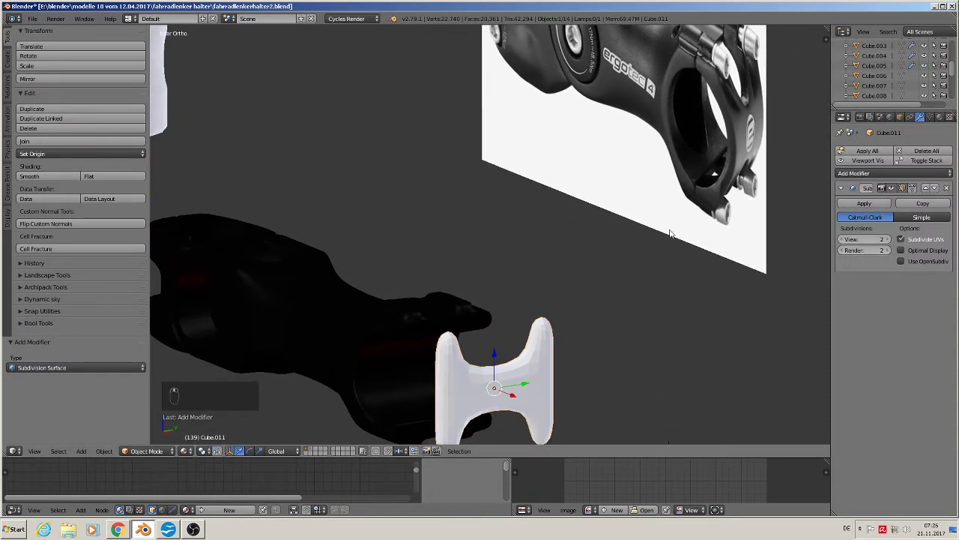
left_click(48, 177)
middle_click_drag(225, 247, 466, 301)
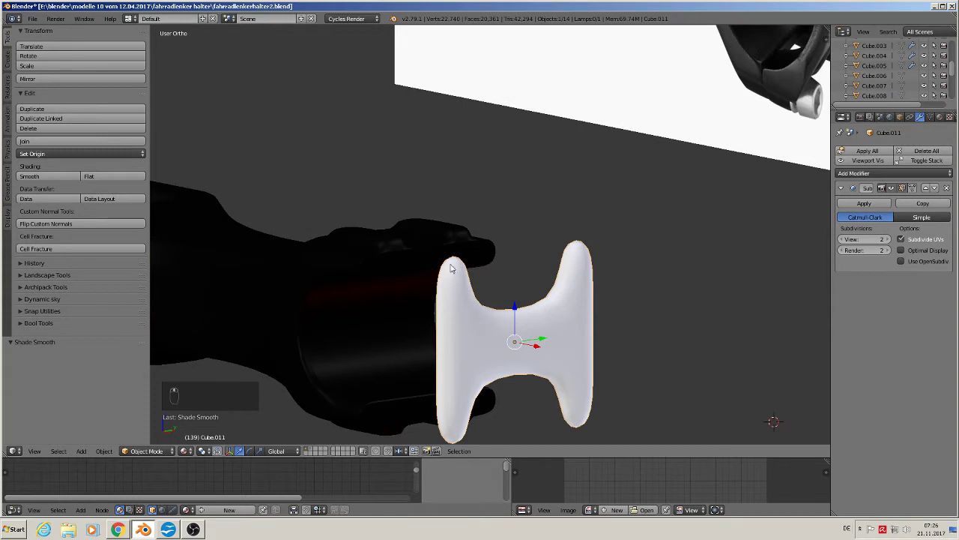
Step: Enter mesh editing and add one edge loop close to the top end of each upper arm of the H
key("Tab")
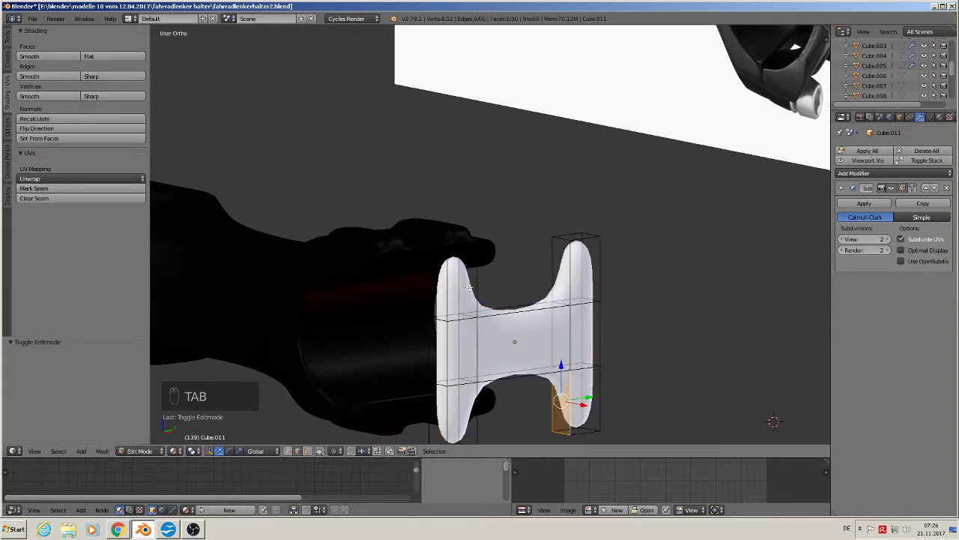
middle_click_drag(460, 282, 455, 292)
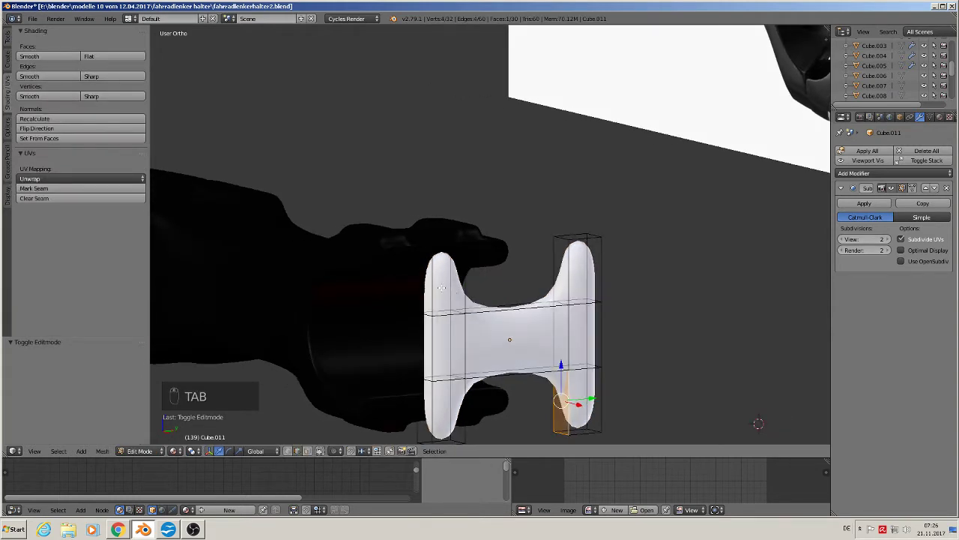
key("ctrl+r")
left_click(441, 285)
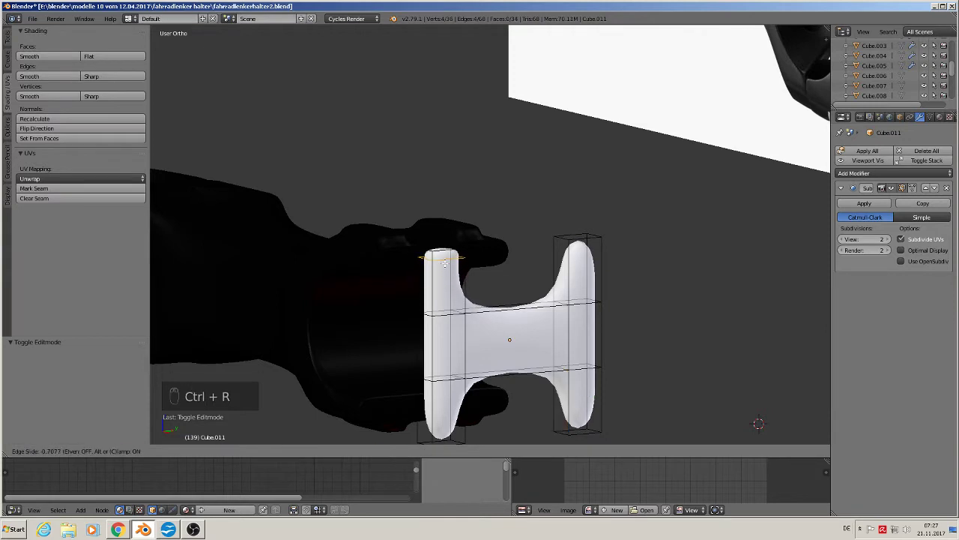
left_click(445, 258)
key("ctrl+r")
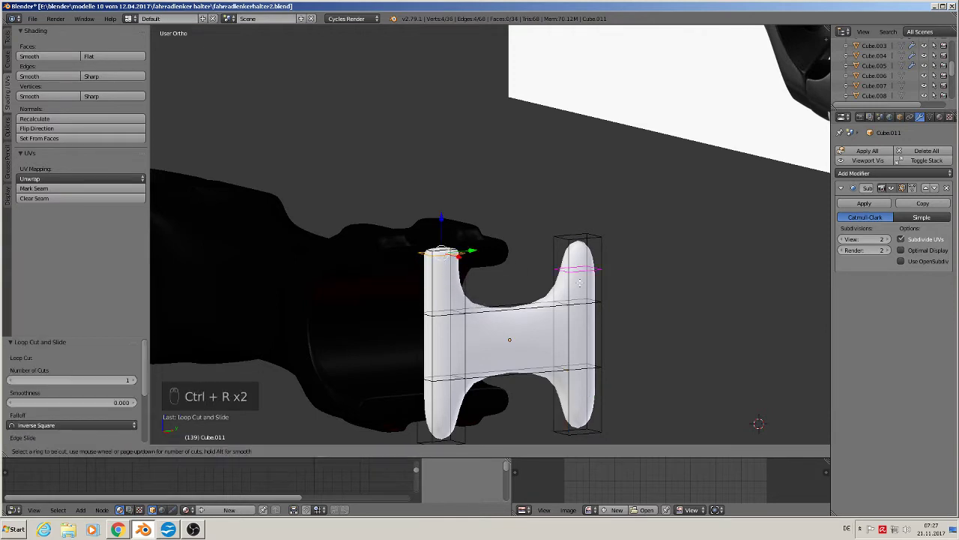
left_click(579, 282)
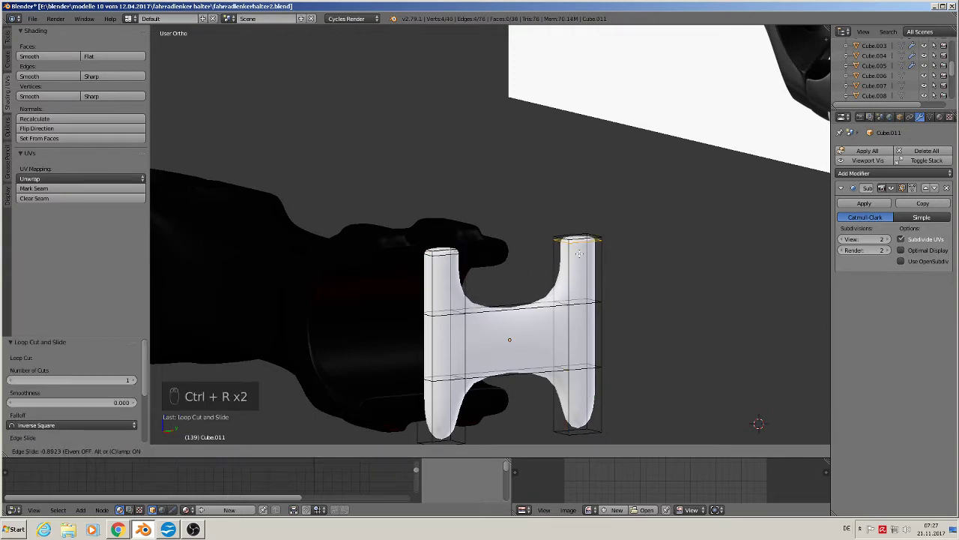
left_click(578, 252)
Step: Add one edge loop close to the bottom end of each lower arm of the H
key("ctrl+r")
left_click(581, 424)
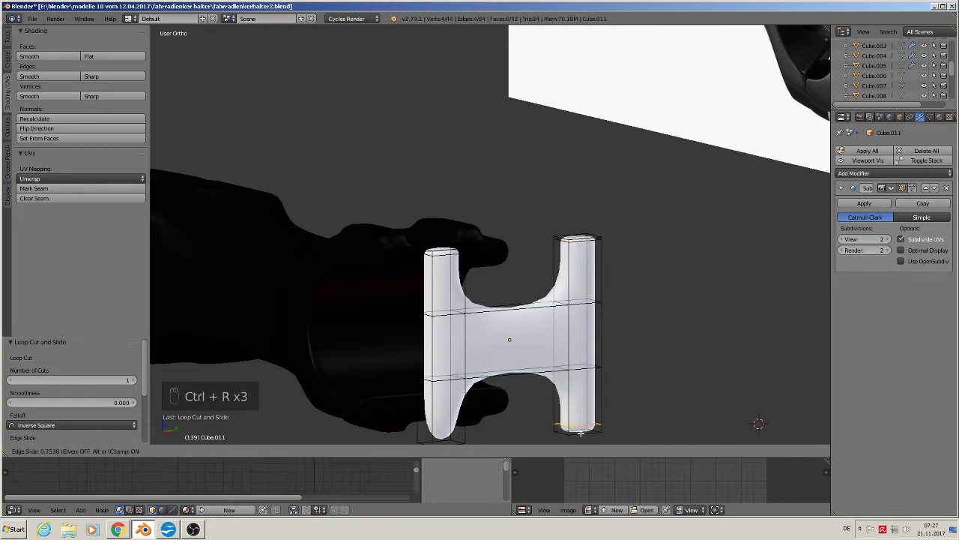
left_click(578, 435)
key("ctrl+r")
left_click(463, 428)
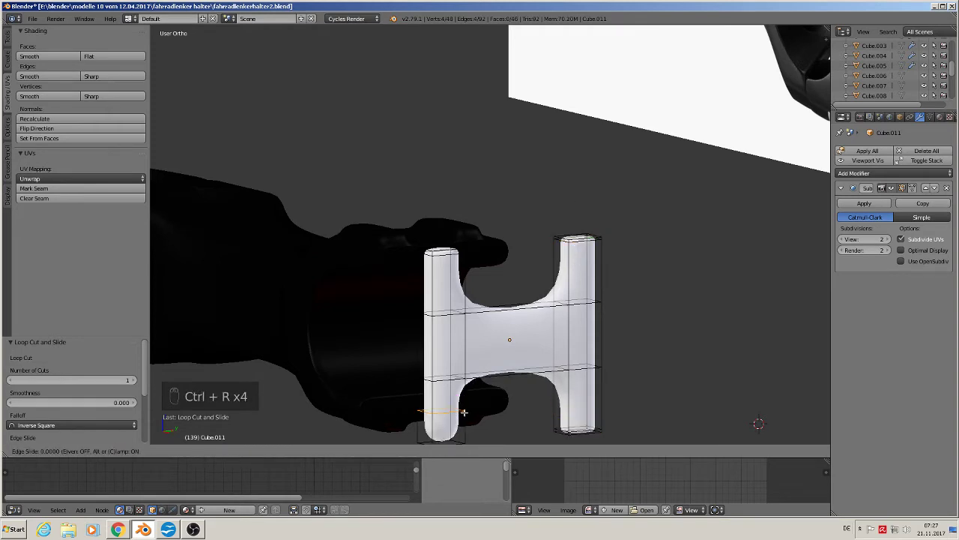
left_click(469, 439)
Step: Add a vertical edge loop close to the outer side of each of the H's two uprights
scroll(469, 439, "down", 2)
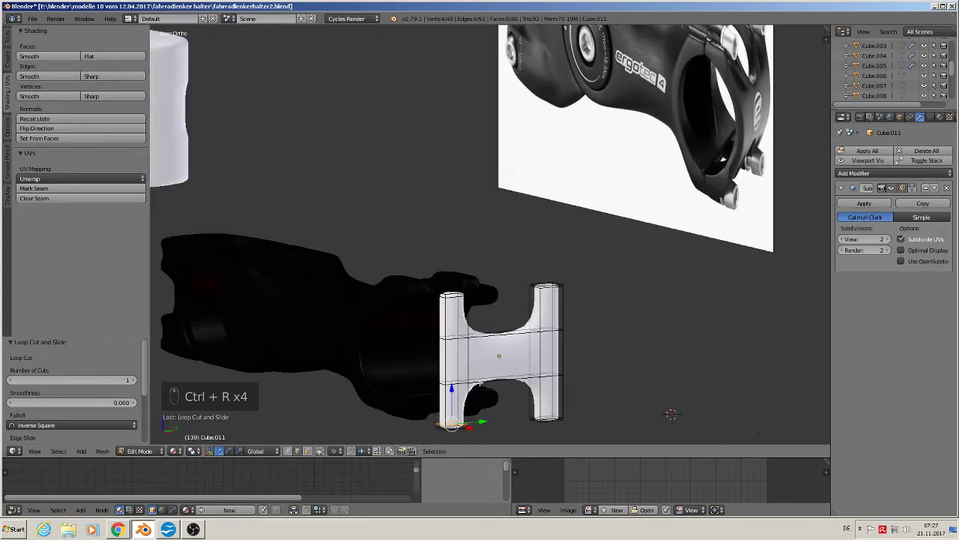
middle_click_drag(469, 439, 584, 257)
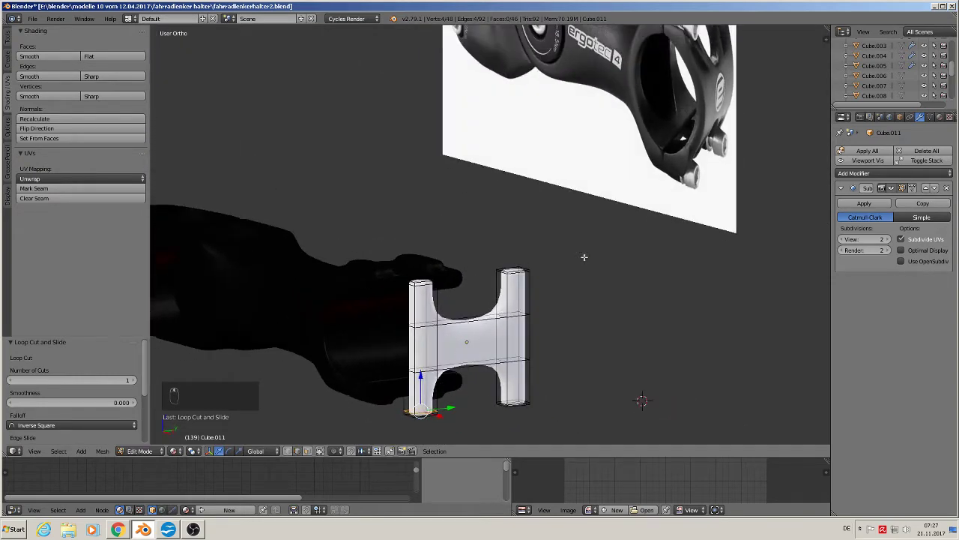
middle_click_drag(685, 54, 742, 98)
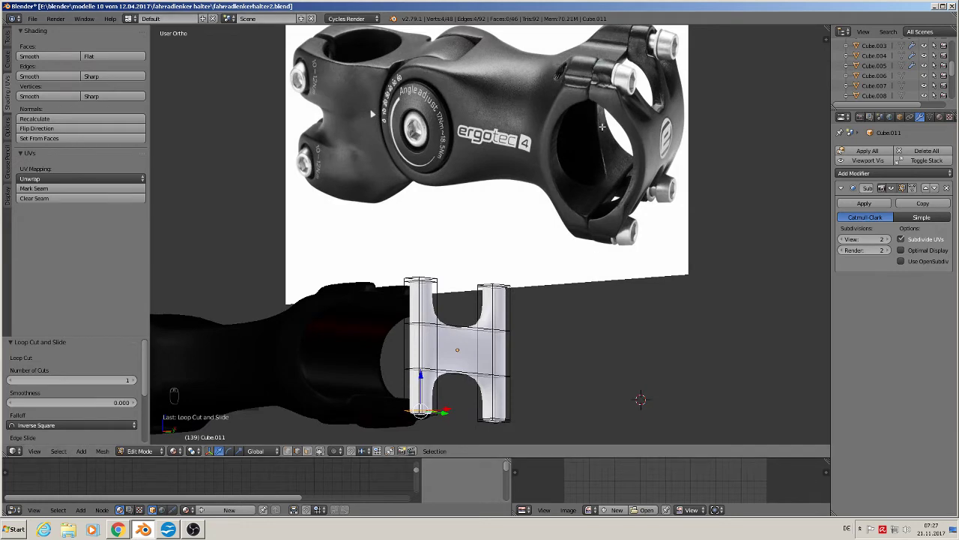
middle_click_drag(418, 334, 353, 347)
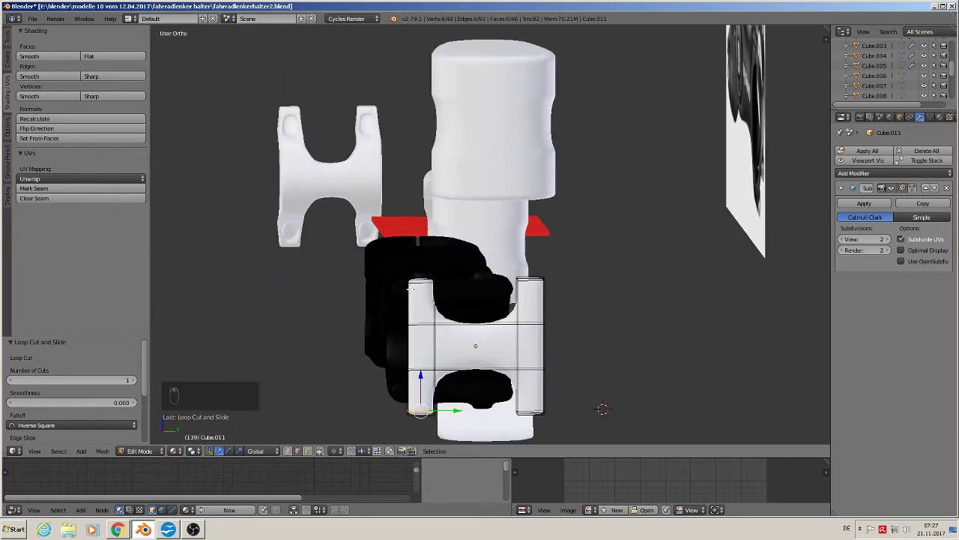
key("ctrl+r")
left_click(412, 288)
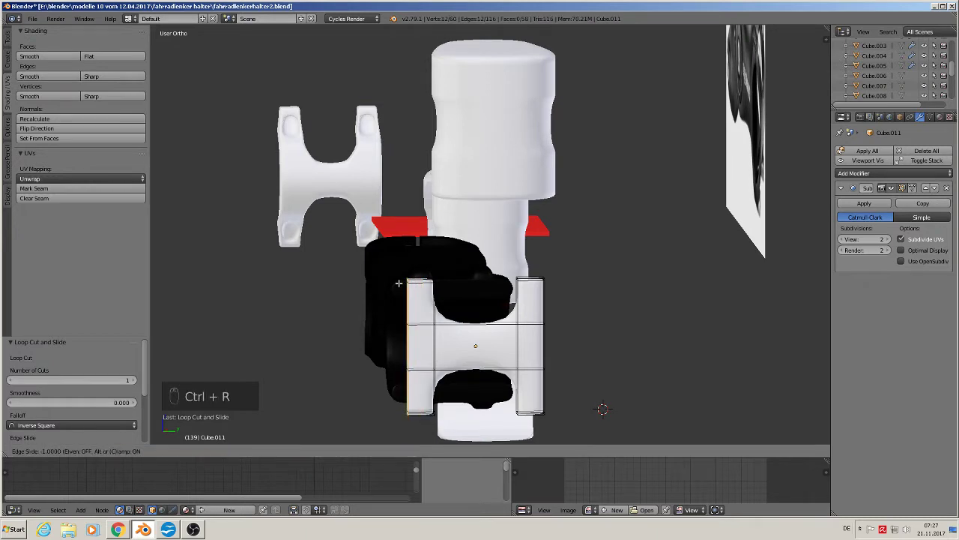
left_click(402, 283)
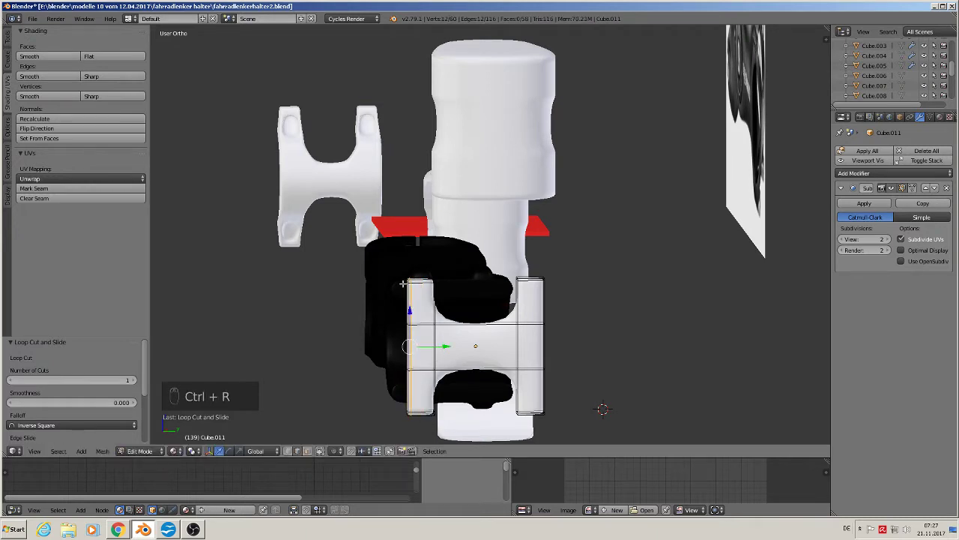
key("ctrl+r")
left_click(538, 296)
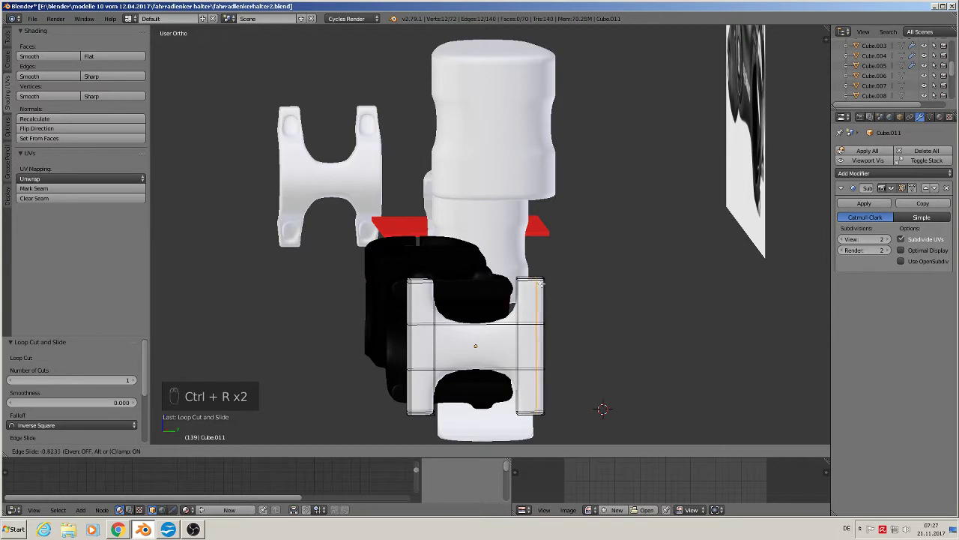
left_click(544, 285)
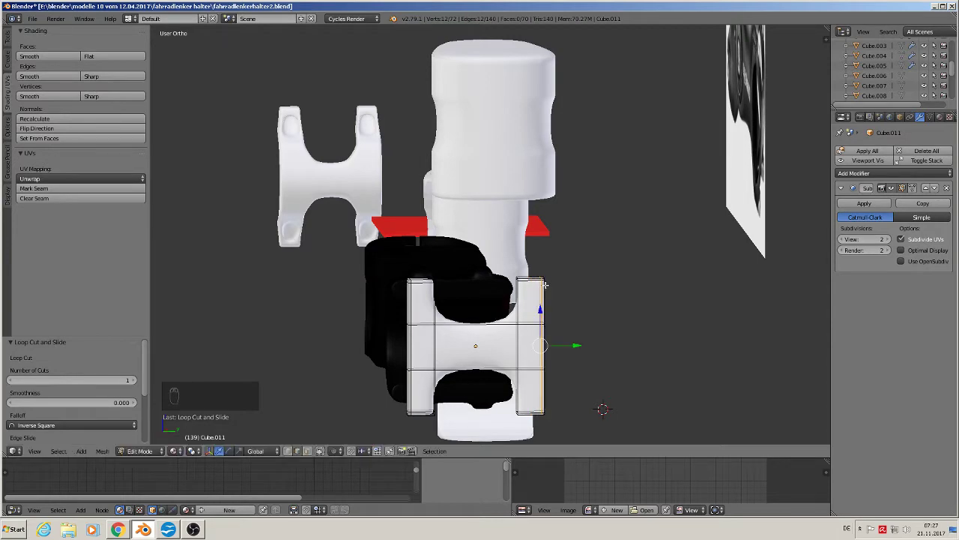
Step: Scale the crossbar's top and bottom faces to about 0.66 along Y to flare the arms, and leave mesh editing
middle_click_drag(556, 305, 579, 314)
scroll(577, 318, "up", 2)
scroll(577, 318, "down", 2)
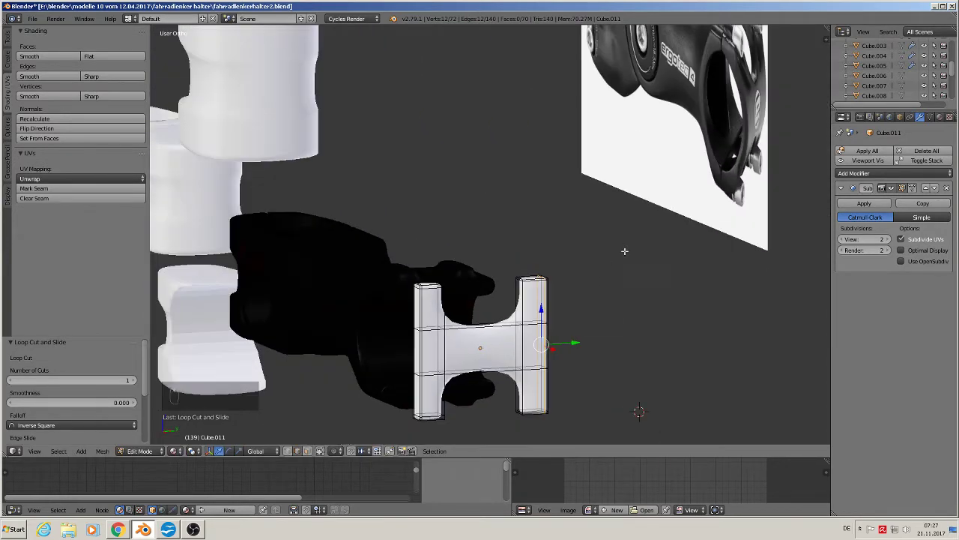
middle_click_drag(625, 251, 589, 296, "shift")
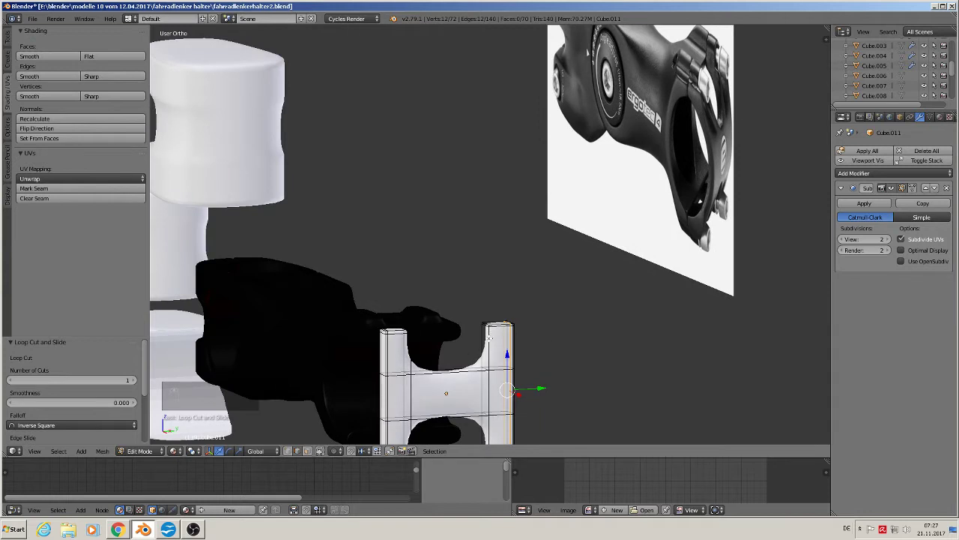
scroll(468, 381, "up", 1)
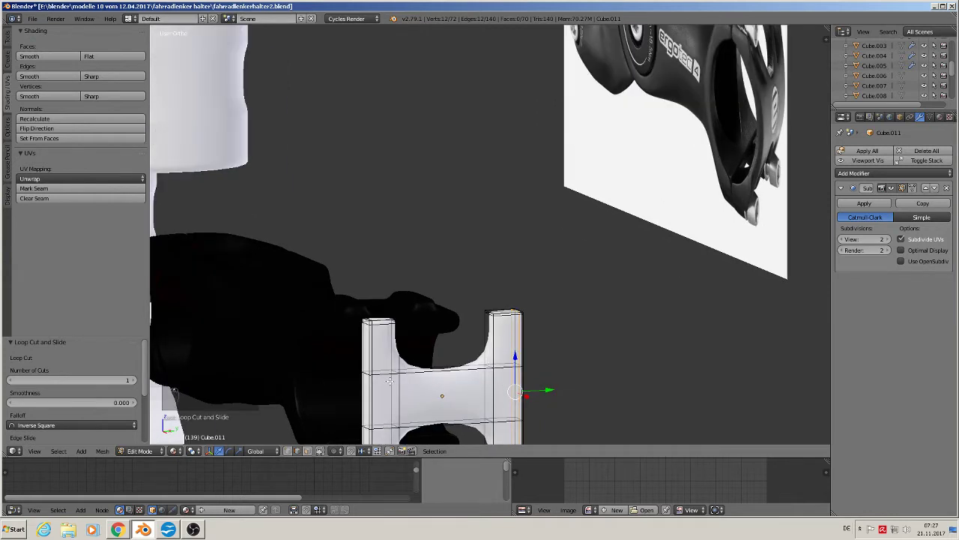
middle_click_drag(431, 382, 440, 300, "shift")
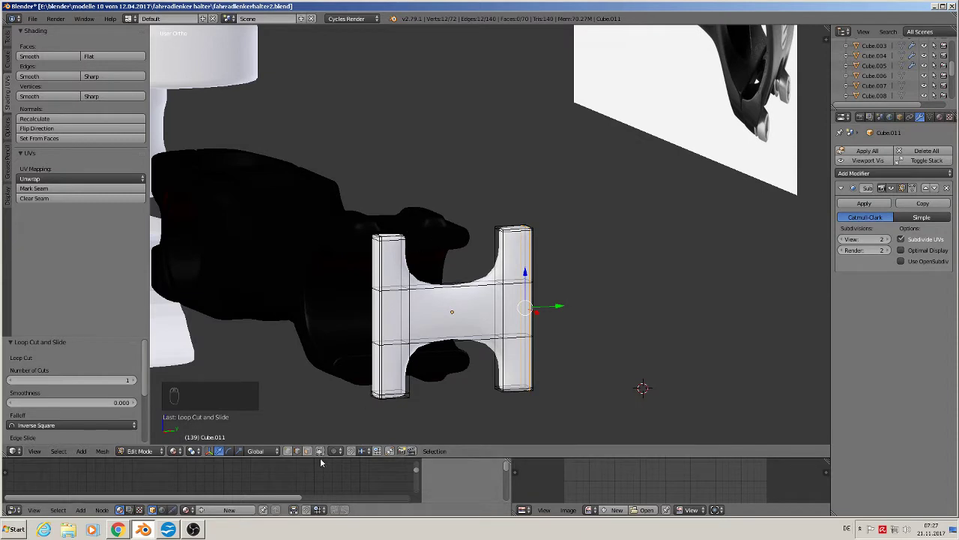
key("a")
right_click(454, 282)
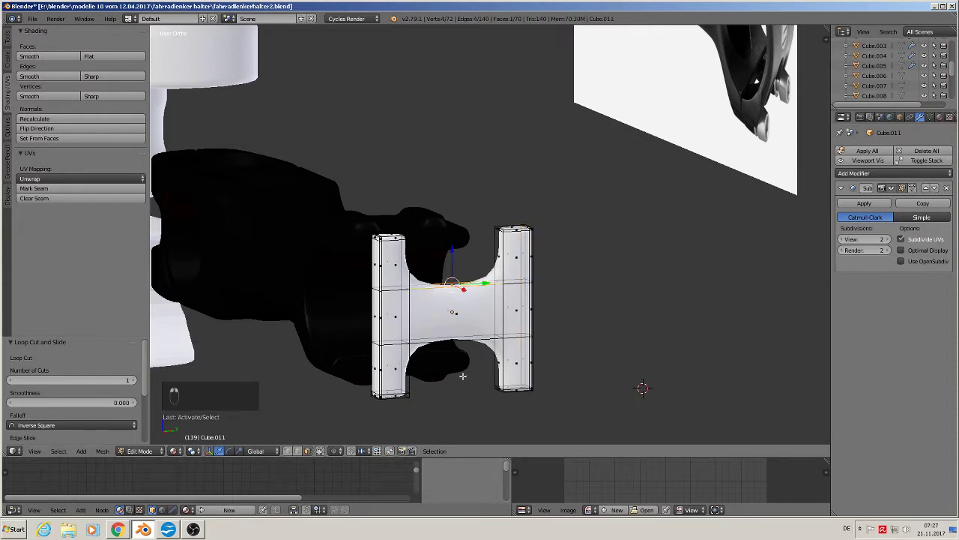
right_click(453, 339, "shift")
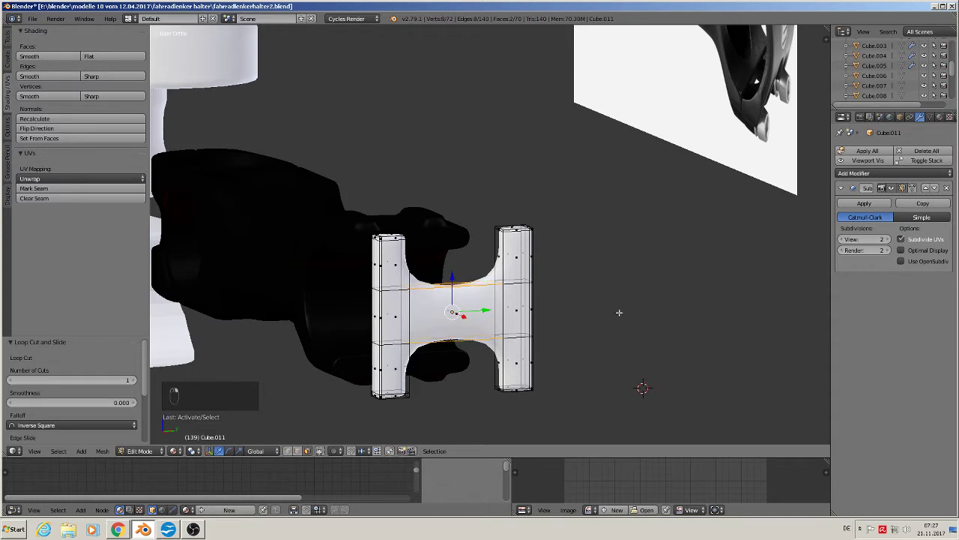
key("s")
key("y")
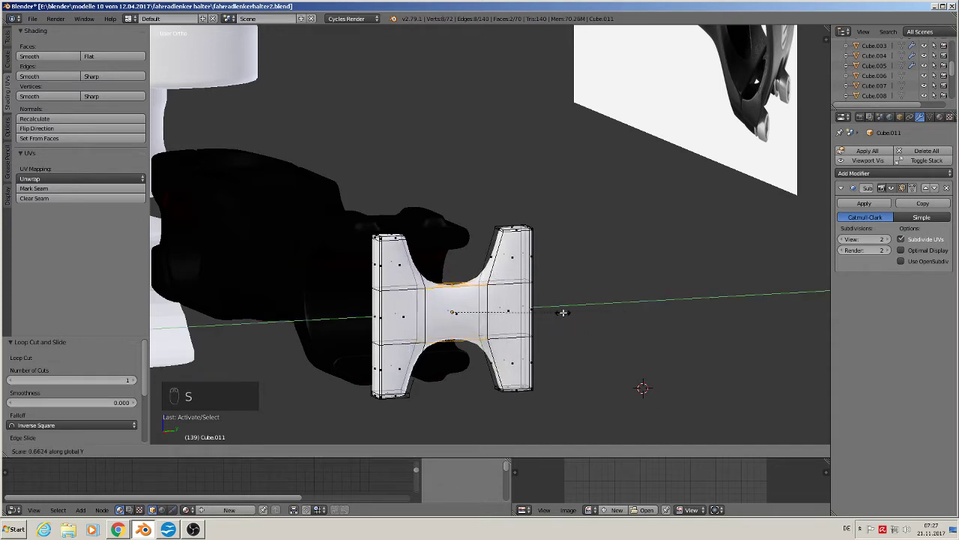
left_click(563, 312)
middle_click_drag(553, 323, 523, 331)
key("Tab")
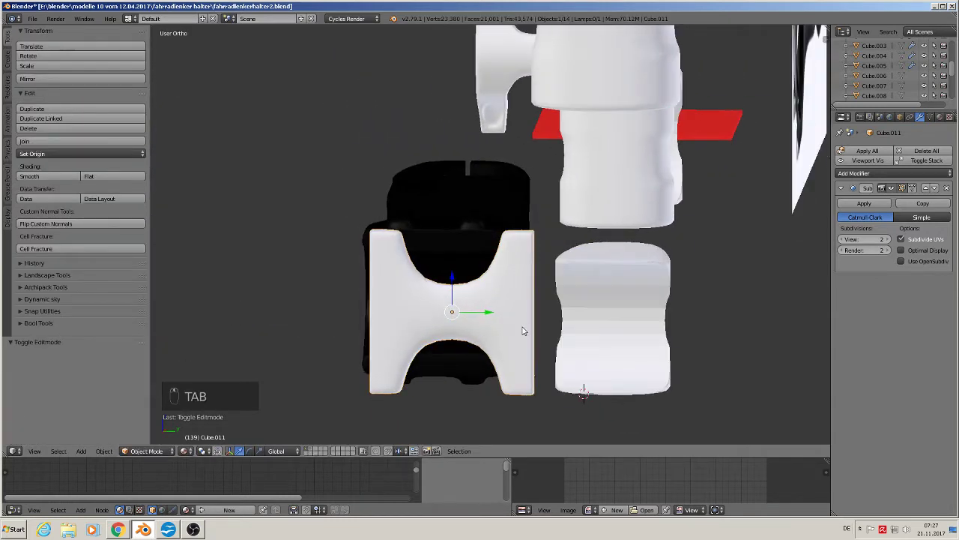
Step: Move the H piece about -0.063 along Y and about -0.189 along X, up to the front end of the black stem
left_click_drag(488, 312, 463, 322)
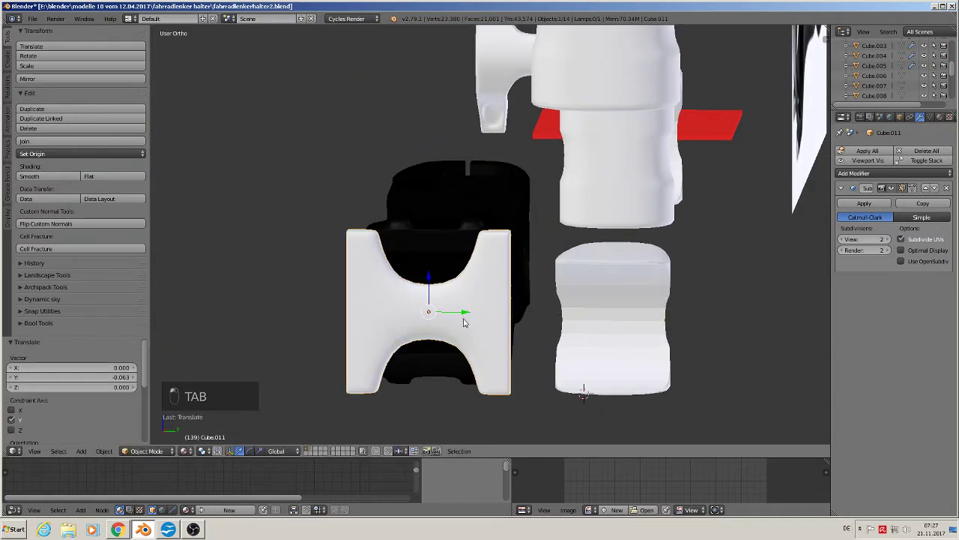
key("KP_Divide")
key("KP_7")
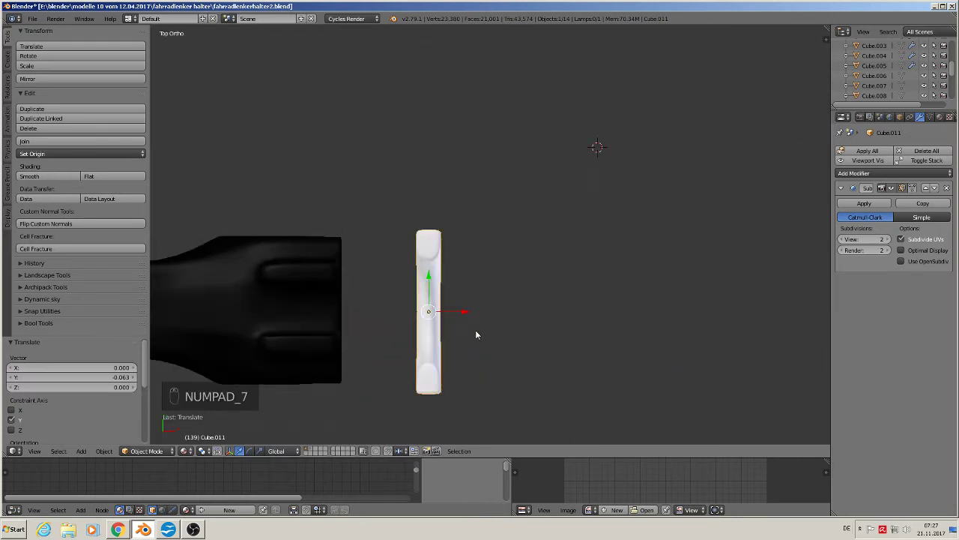
left_click_drag(460, 310, 391, 311)
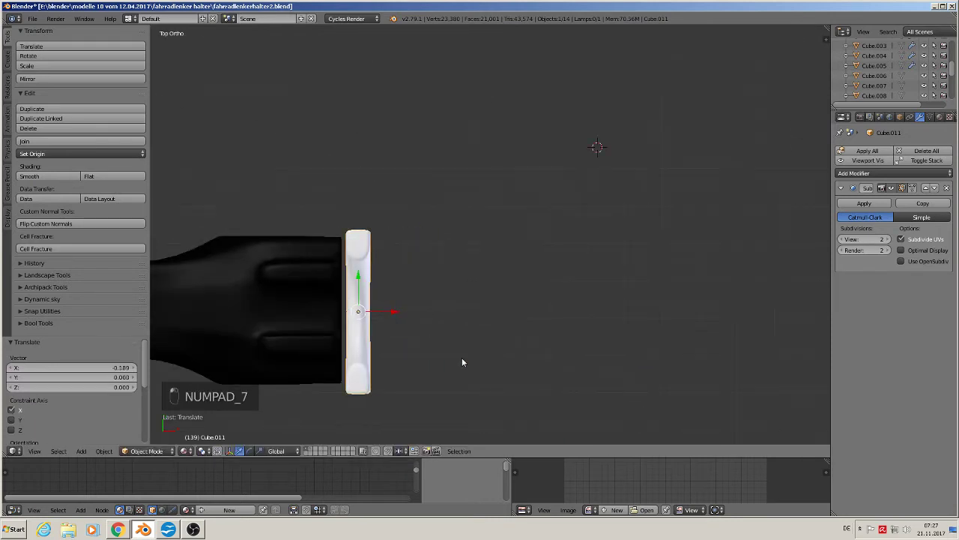
middle_click_drag(461, 358, 425, 320, "shift")
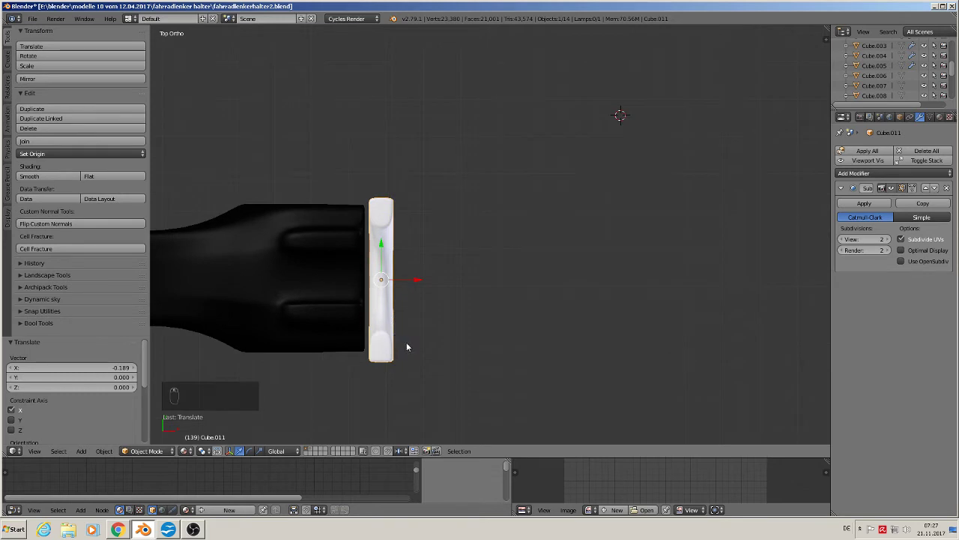
Step: Scale the H piece to about 0.91 along Y and shift it about 0.004 along Y to line up with the stem's width
key("s")
key("y")
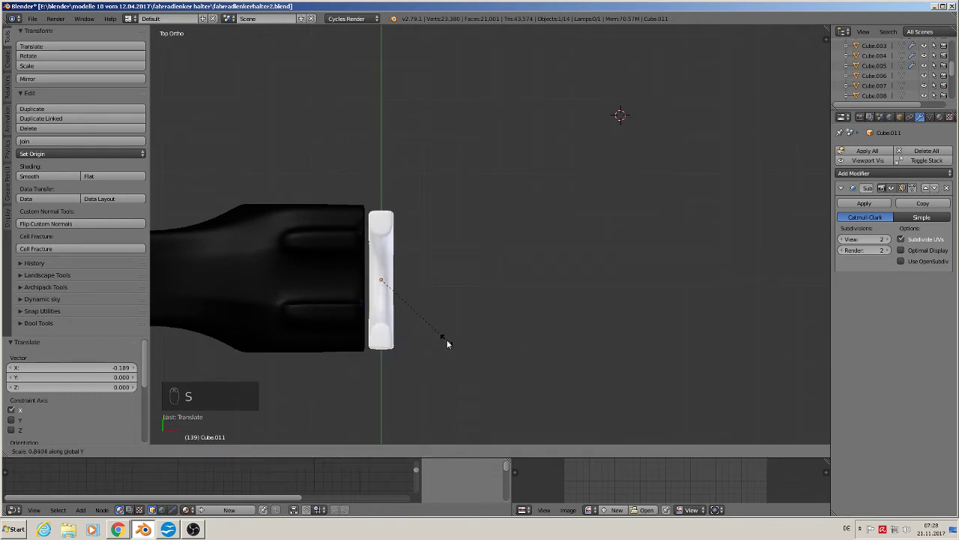
left_click(449, 346)
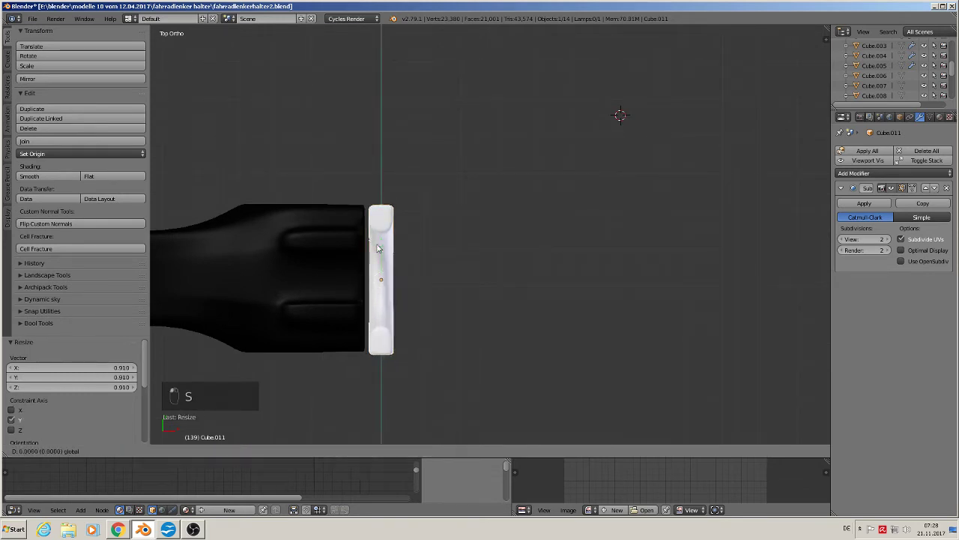
left_click(390, 263)
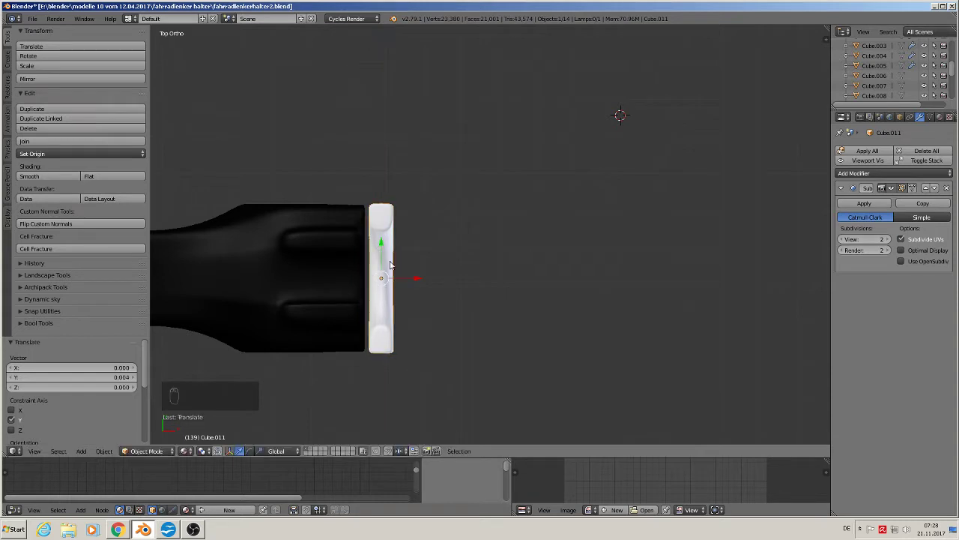
Step: Shift the H piece about -0.008 along X against the stem's end and scale it by about 0.972 along Y
left_click_drag(419, 278, 415, 273)
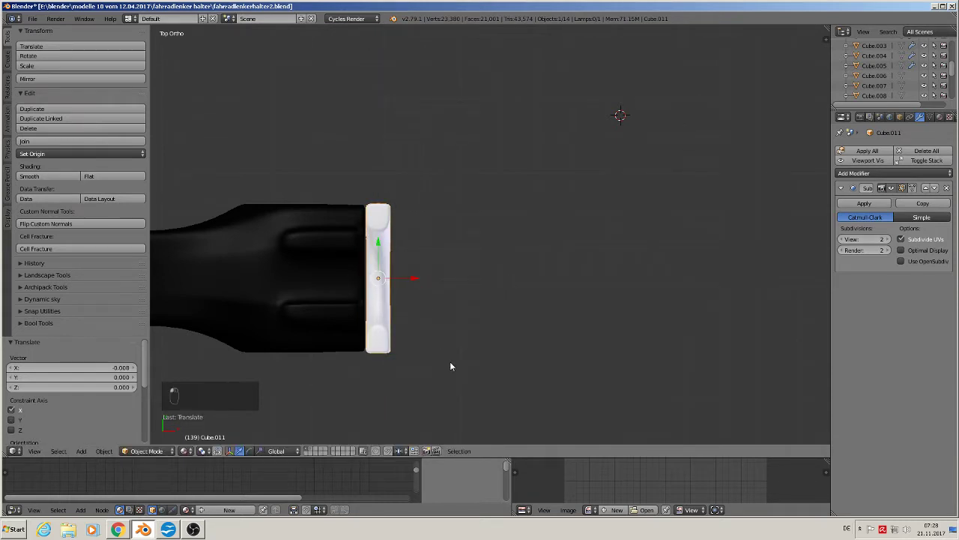
key("s")
key("y")
left_click(447, 361)
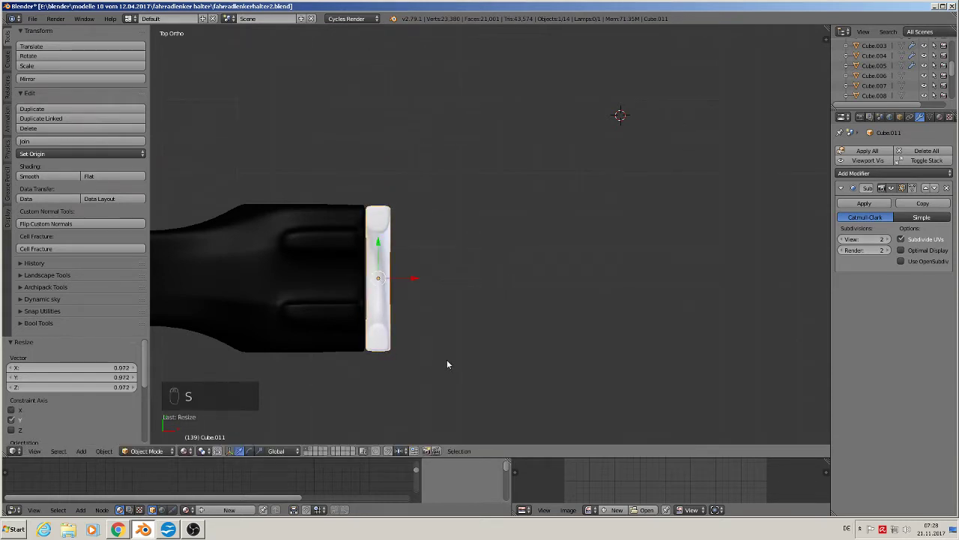
Step: Move the H piece 0.252 along X, away from the stem's front end
middle_click_drag(446, 360, 431, 265)
key("g")
key("x")
left_click(495, 248)
key("KP_1")
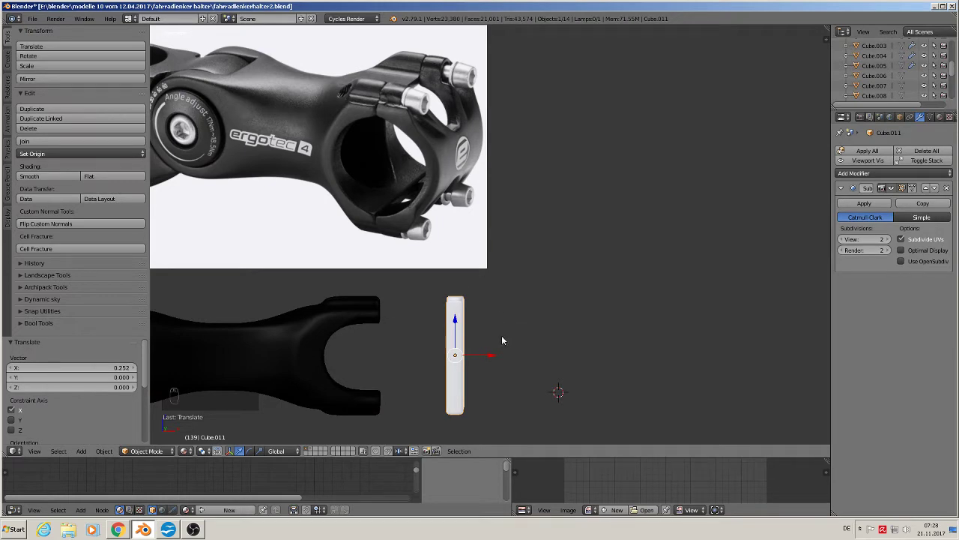
key("Tab")
middle_click_drag(502, 335, 468, 351)
scroll(468, 350, "up", 2)
scroll(468, 351, "up", 1)
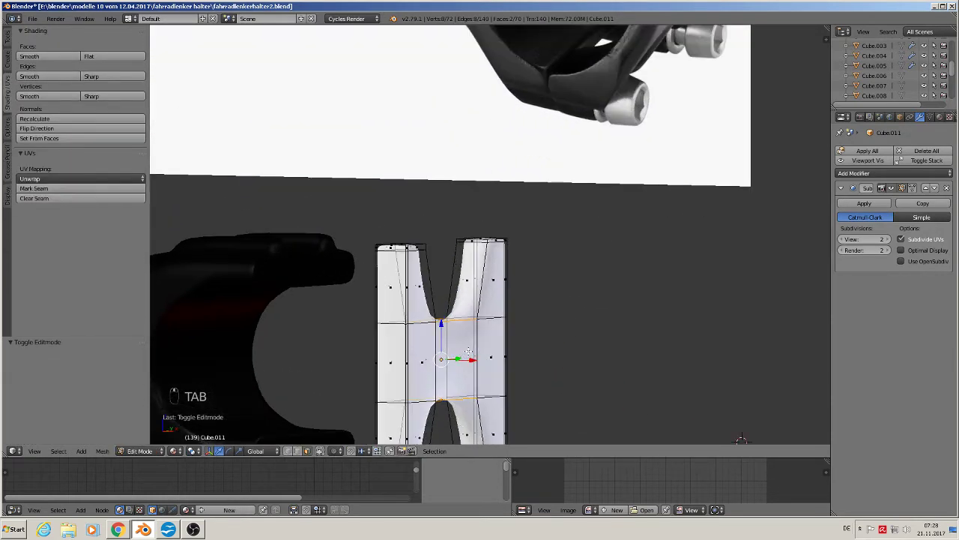
scroll(468, 350, "down", 4)
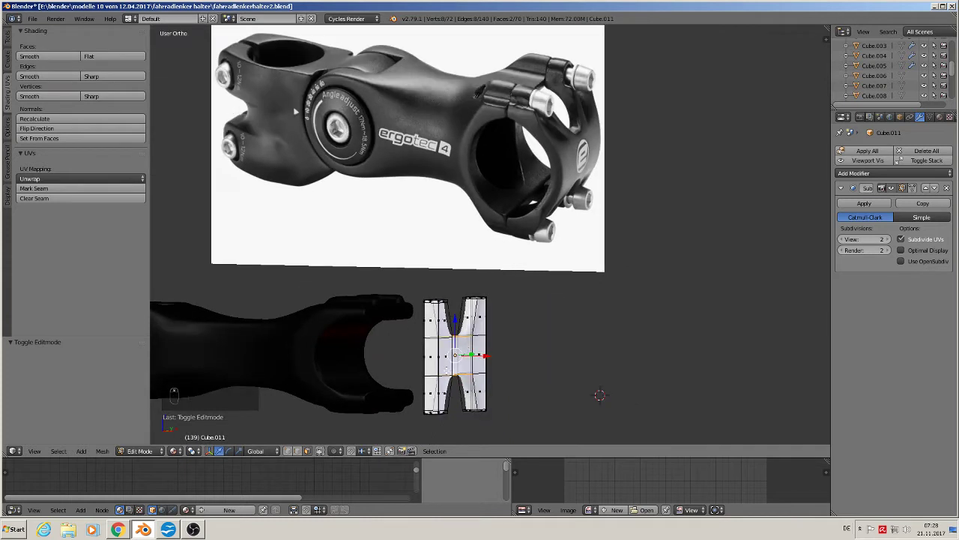
key("Tab")
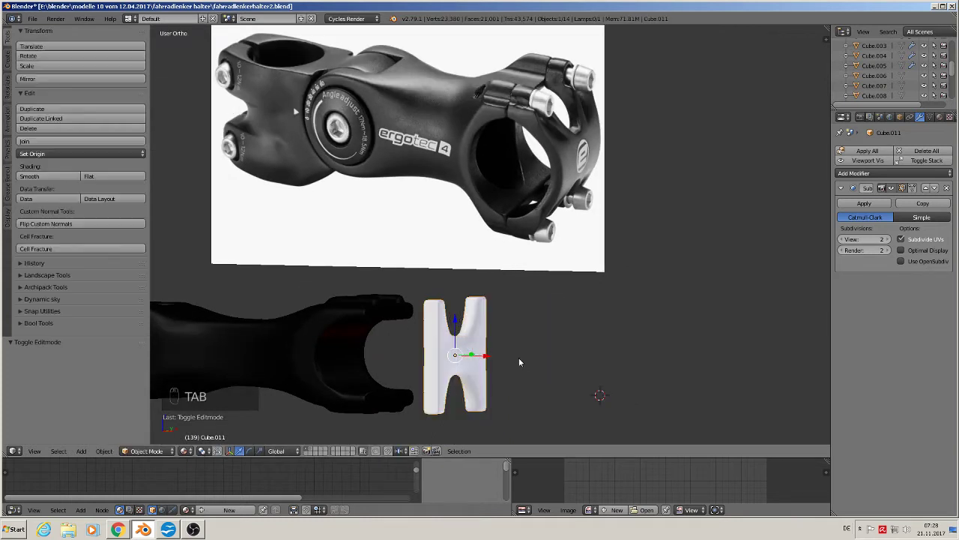
Step: Duplicate the H piece and place the copy 0.766 along X and 0.767 along Z away from the original
middle_click_drag(503, 368, 533, 385)
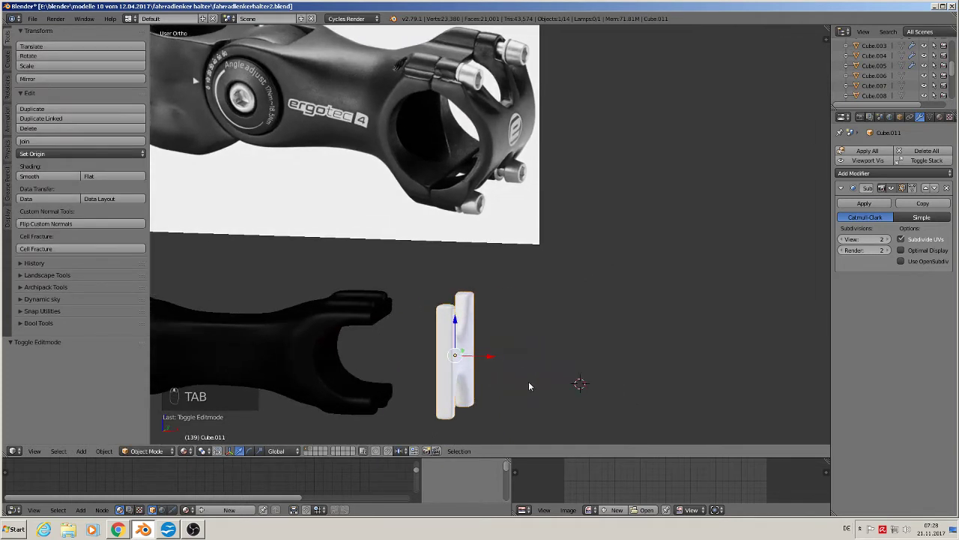
key("shift+d")
key("x")
left_click(634, 351)
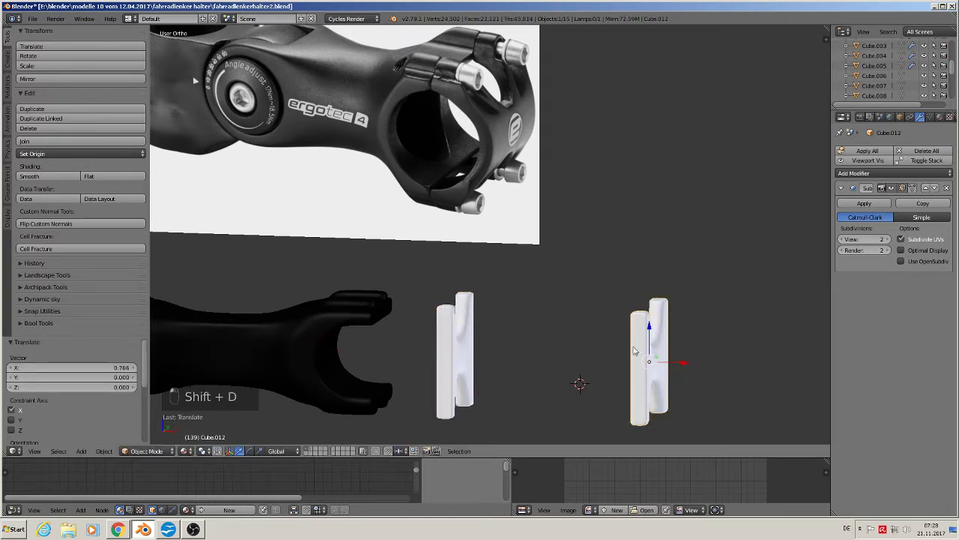
key("g")
key("z")
left_click(604, 293)
scroll(604, 294, "up", 4)
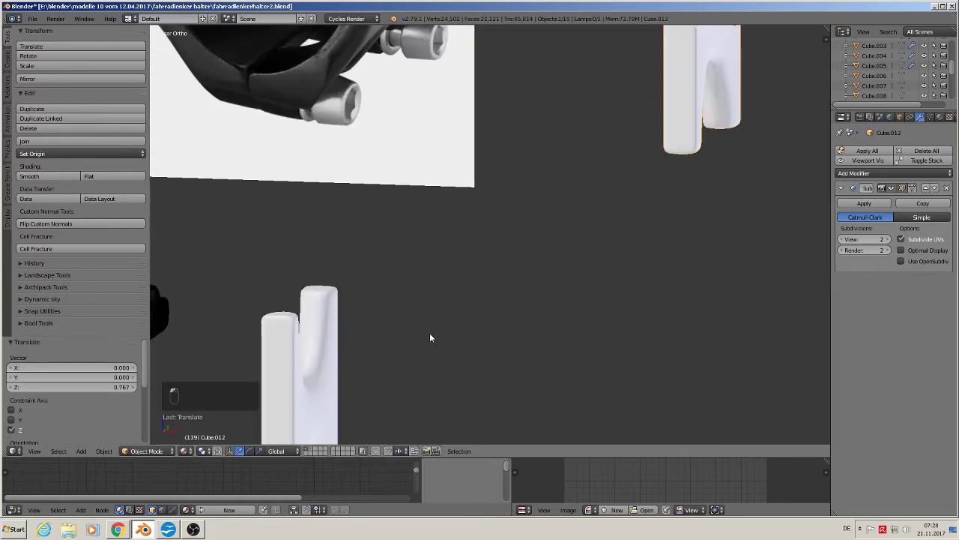
Step: Open the original H piece's mesh for editing and add three horizontal loop cuts across its crossbar section
middle_click_drag(430, 337, 412, 280)
right_click(439, 278)
key("Tab")
scroll(461, 268, "up", 3)
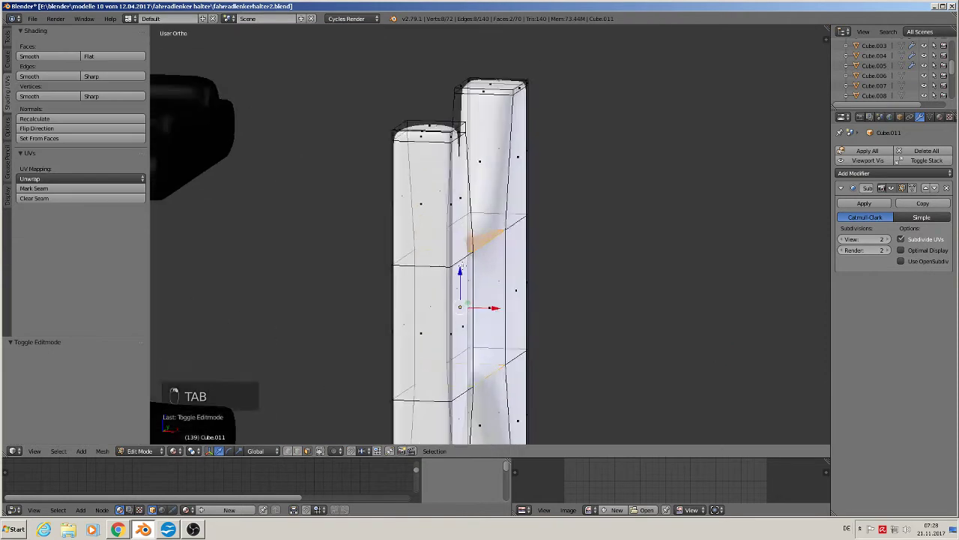
middle_click_drag(472, 279, 445, 246)
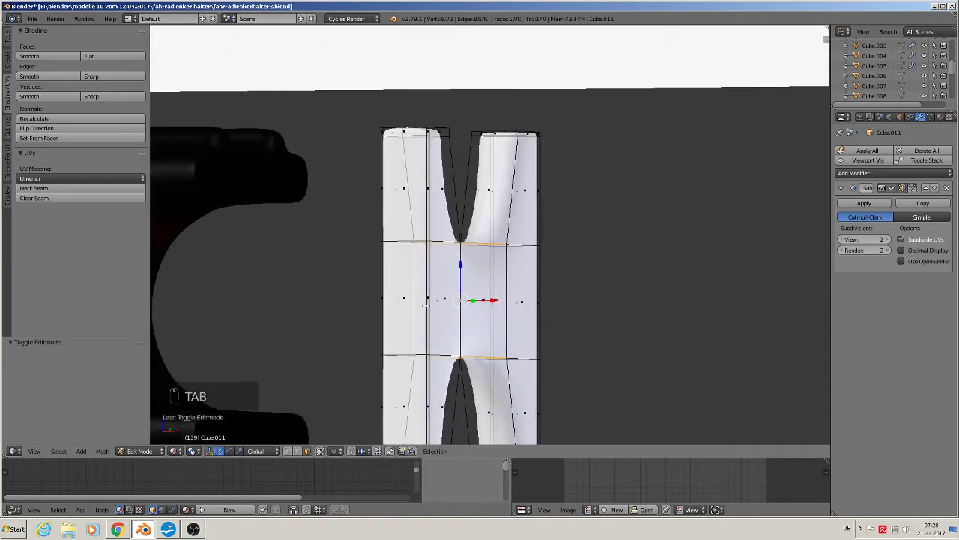
key("ctrl+r")
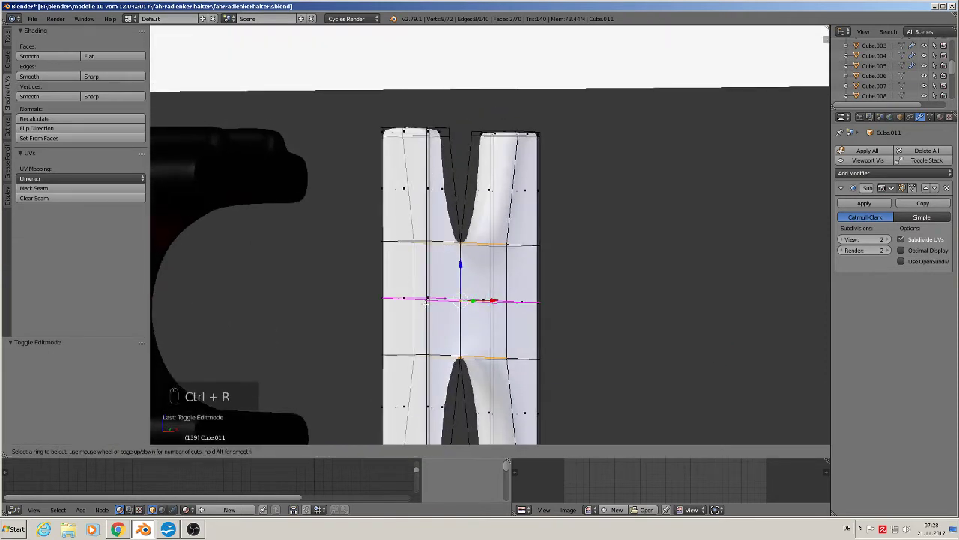
scroll(426, 302, "up", 2)
left_click(426, 302)
right_click(426, 302)
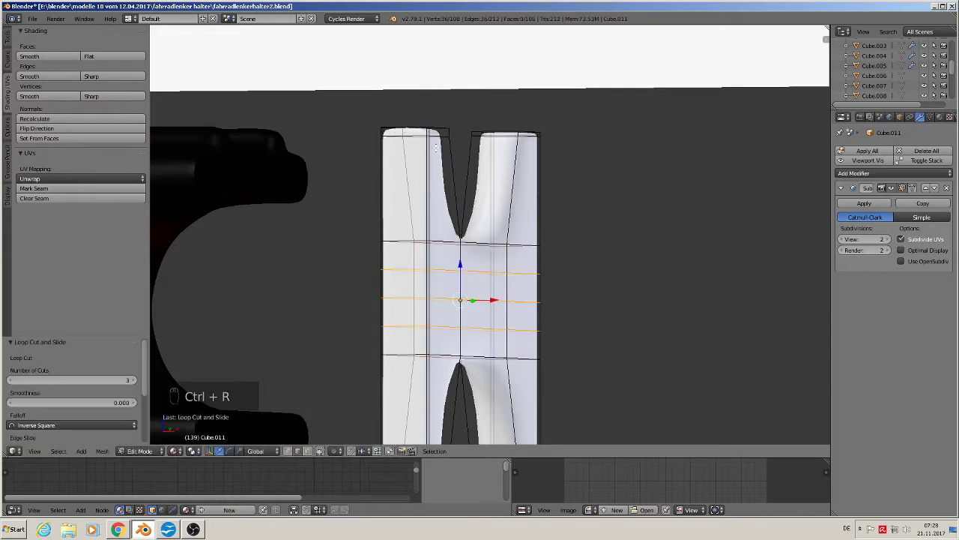
Step: Add three evenly spaced horizontal loop cuts to each of the H piece's two upper arms
key("ctrl+r")
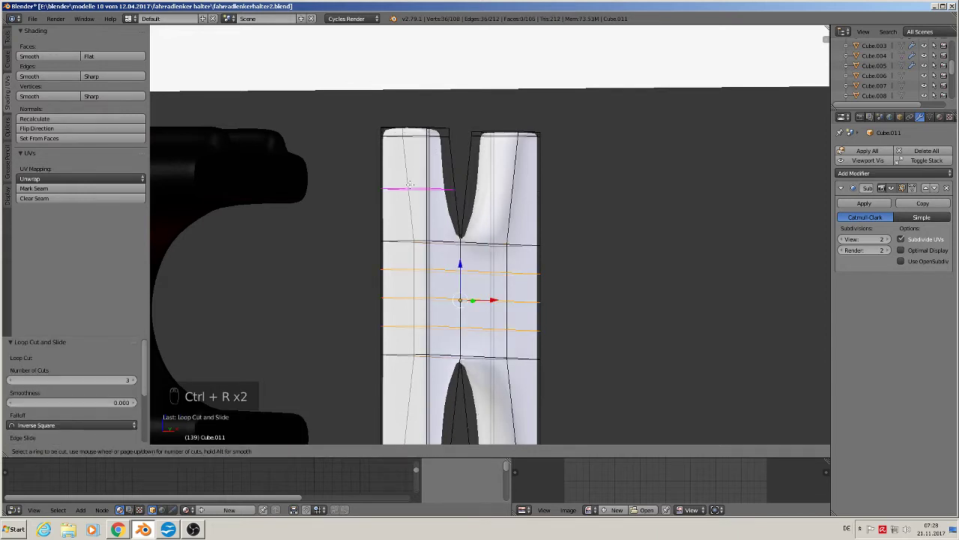
left_click(410, 184)
right_click(410, 183)
key("ctrl+r")
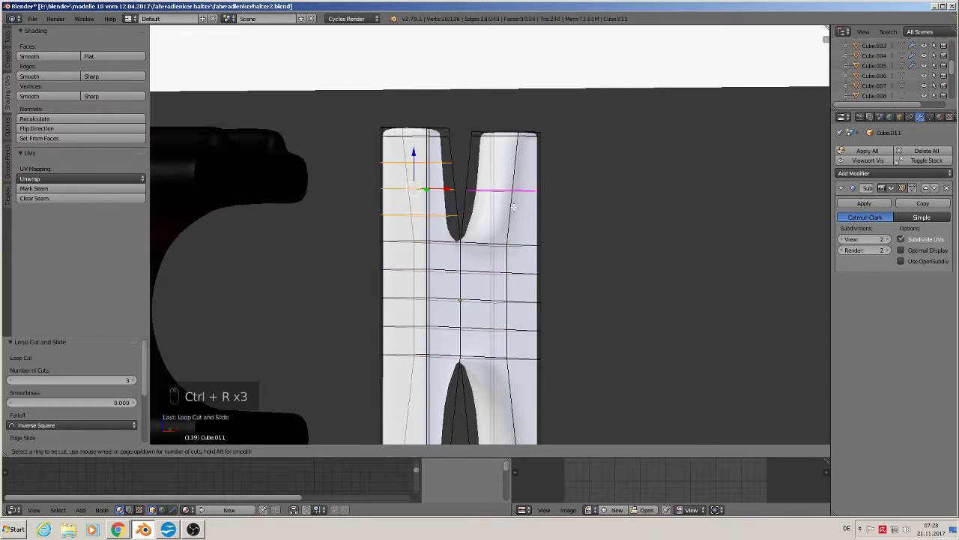
left_click(513, 207)
right_click(513, 207)
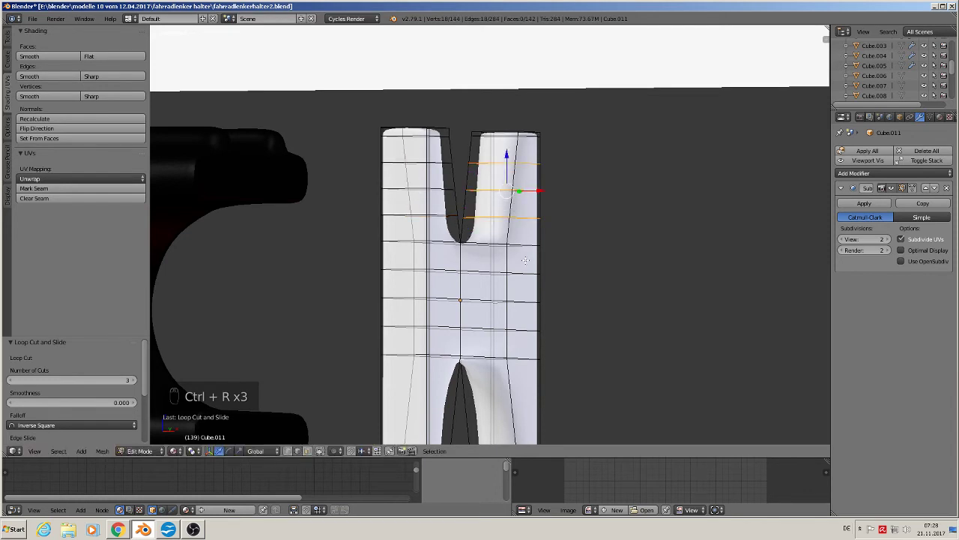
Step: Add three horizontal loop cuts to each of the H piece's two lower arms
middle_click_drag(526, 301, 618, 170, "shift")
key("ctrl+r")
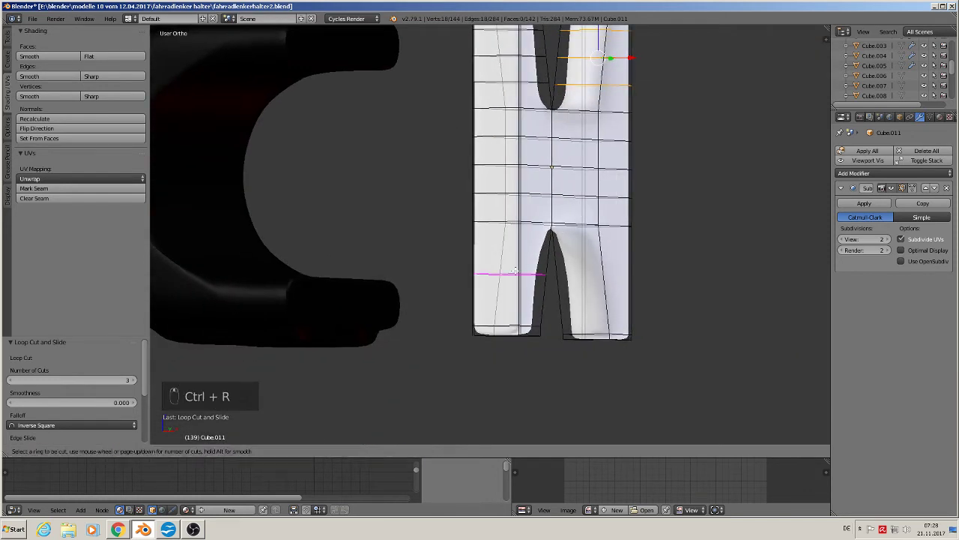
scroll(516, 271, "up", 2)
left_click(516, 271)
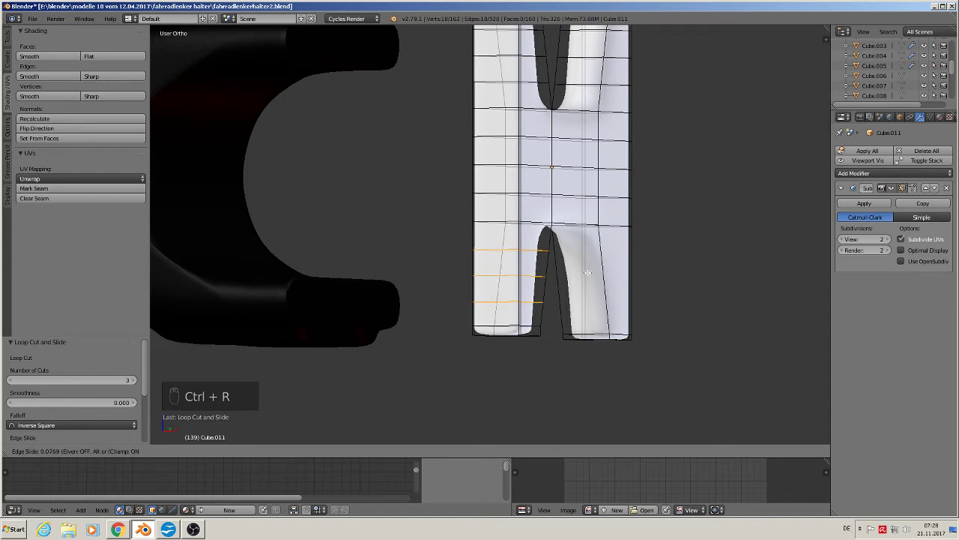
left_click(588, 273)
key("ctrl+r")
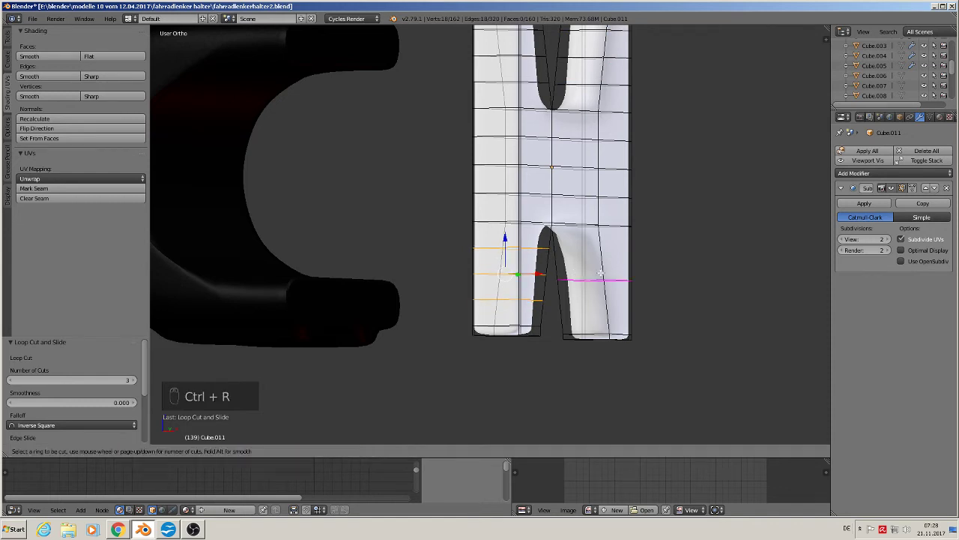
left_click(600, 273)
left_click(600, 274)
scroll(487, 213, "down", 3)
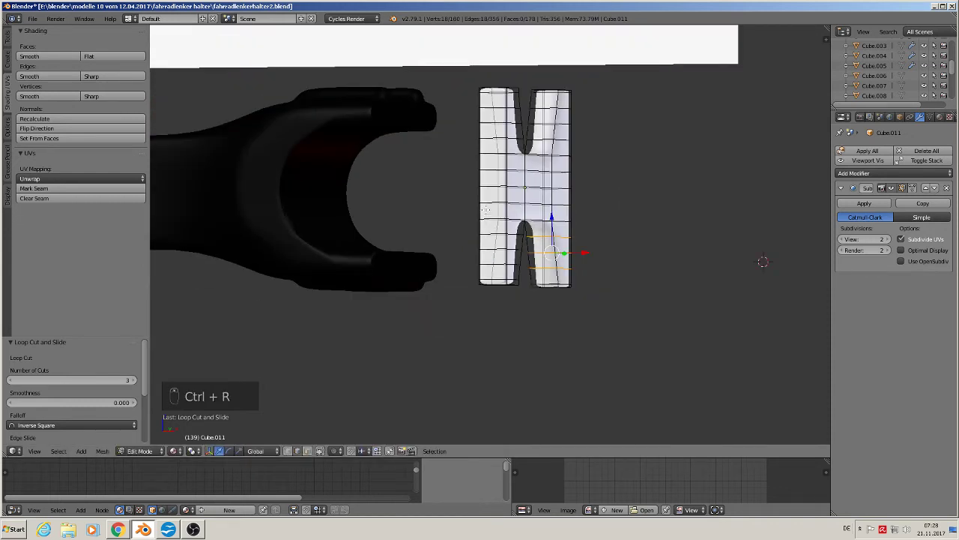
Step: Bend the H piece by moving its middle edge loop about 0.34 along X with connected proportional editing, size about 0.51, and leave mesh editing
middle_click_drag(485, 210, 456, 212)
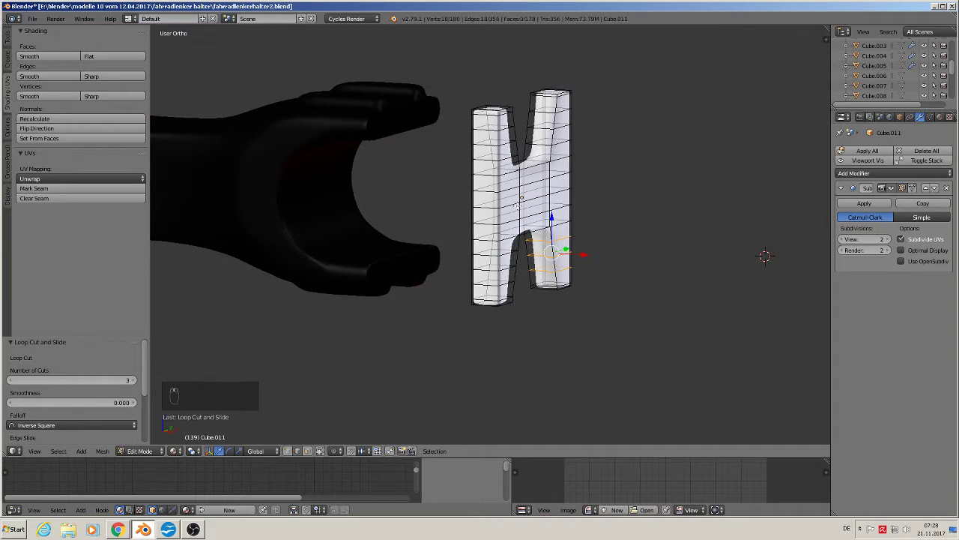
left_click(517, 201, "alt")
middle_click_drag(519, 202, 529, 204)
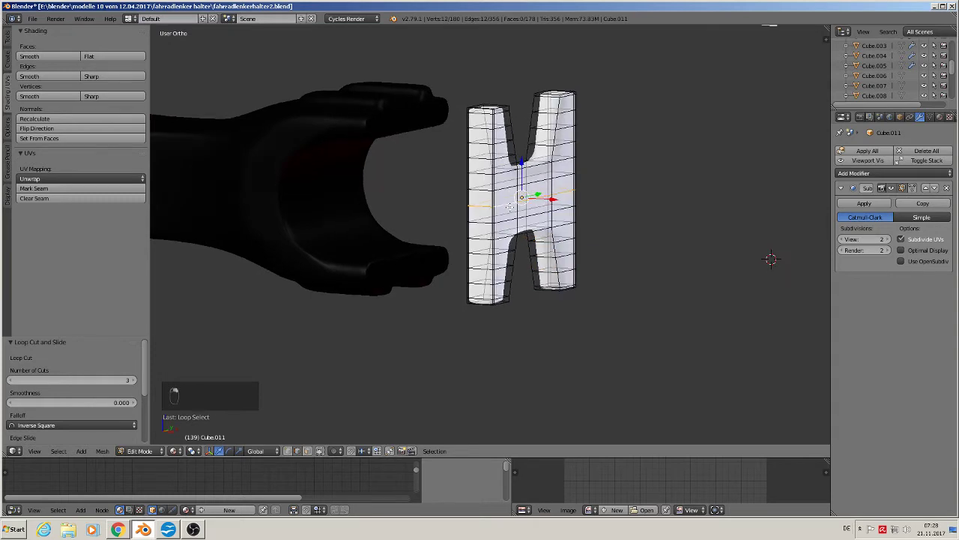
left_click(335, 452)
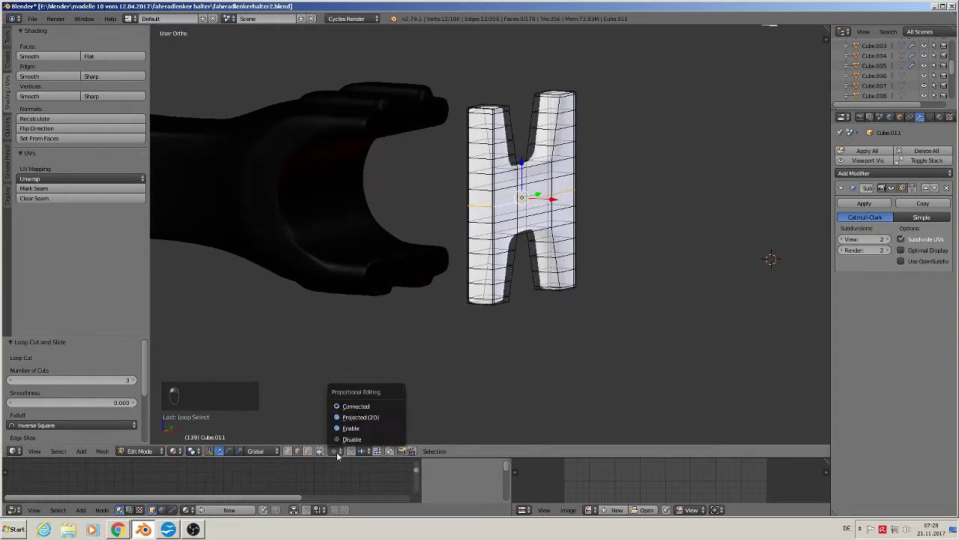
left_click(362, 406)
key("KP_3")
key("KP_1")
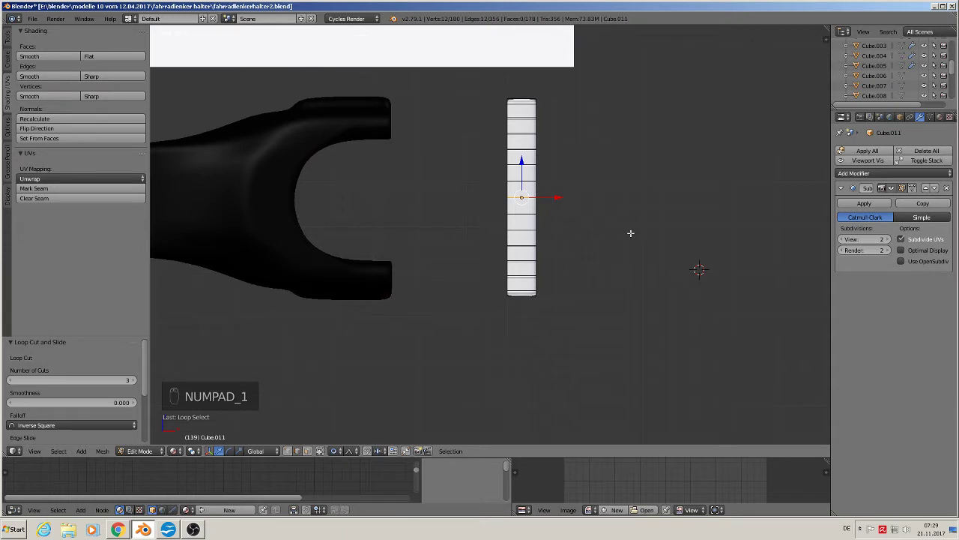
key("g")
key("x")
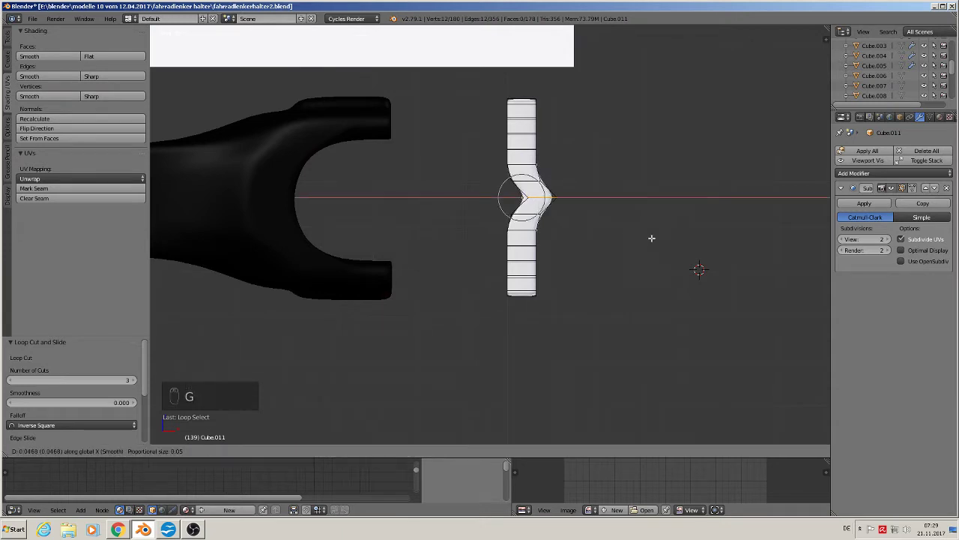
scroll(654, 240, "down", 13)
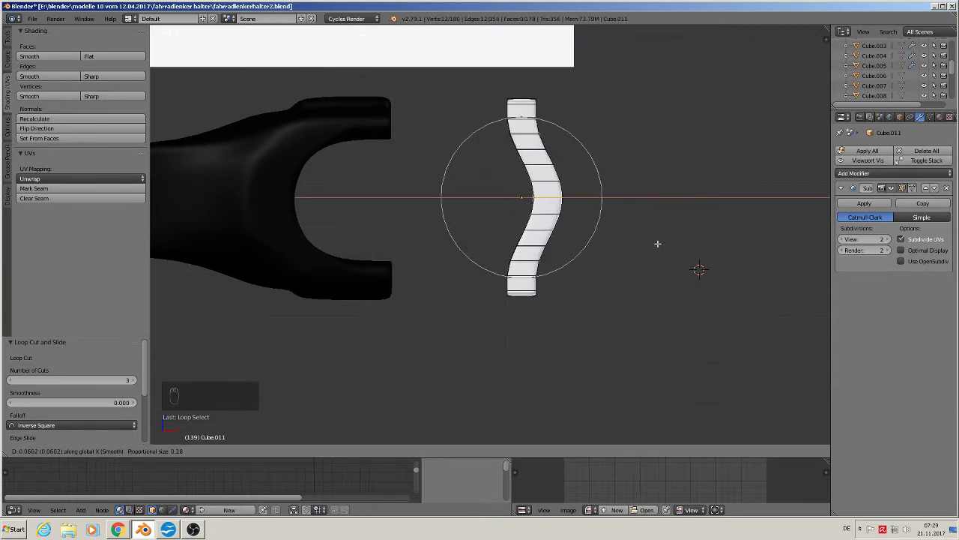
scroll(667, 247, "down", 6)
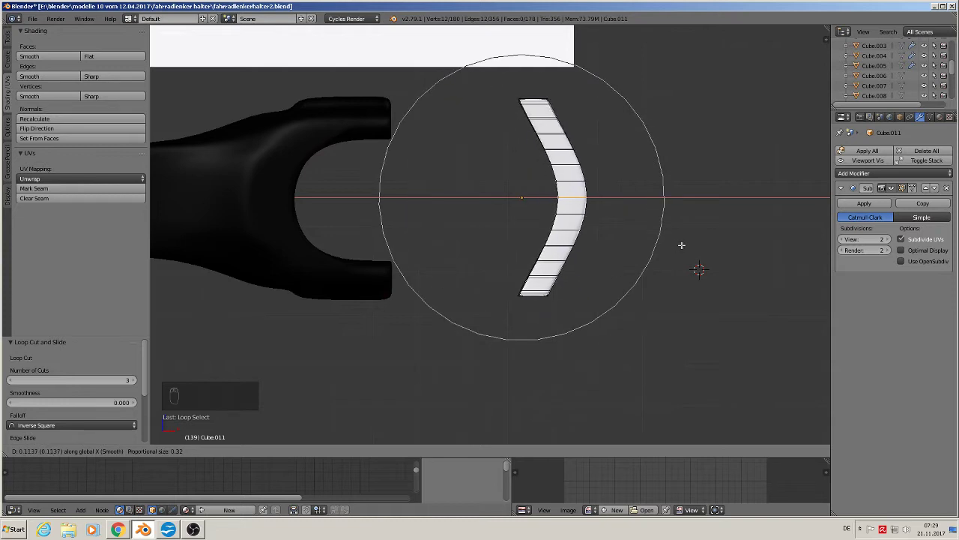
scroll(679, 244, "down", 2)
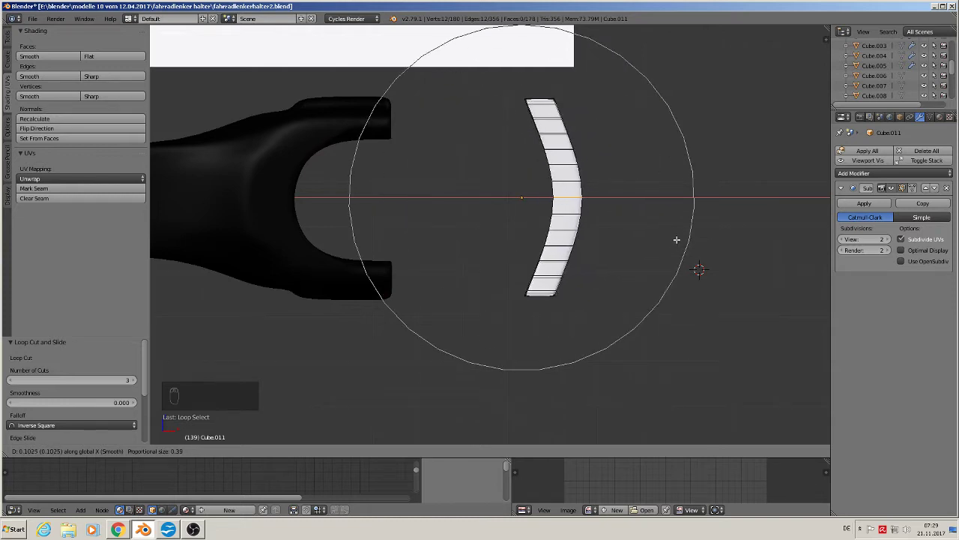
scroll(690, 239, "down", 1)
scroll(712, 236, "up", 7)
scroll(717, 235, "down", 8)
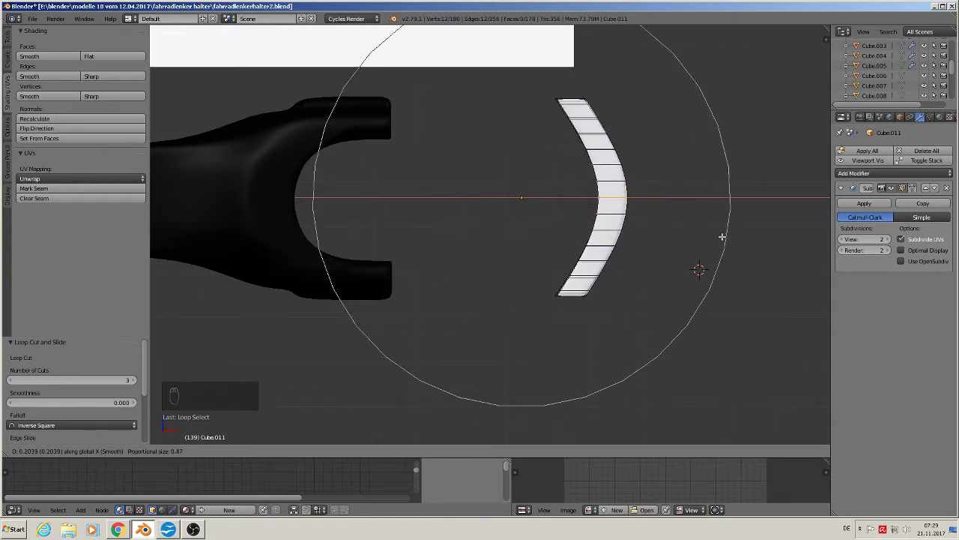
scroll(722, 236, "down", 1)
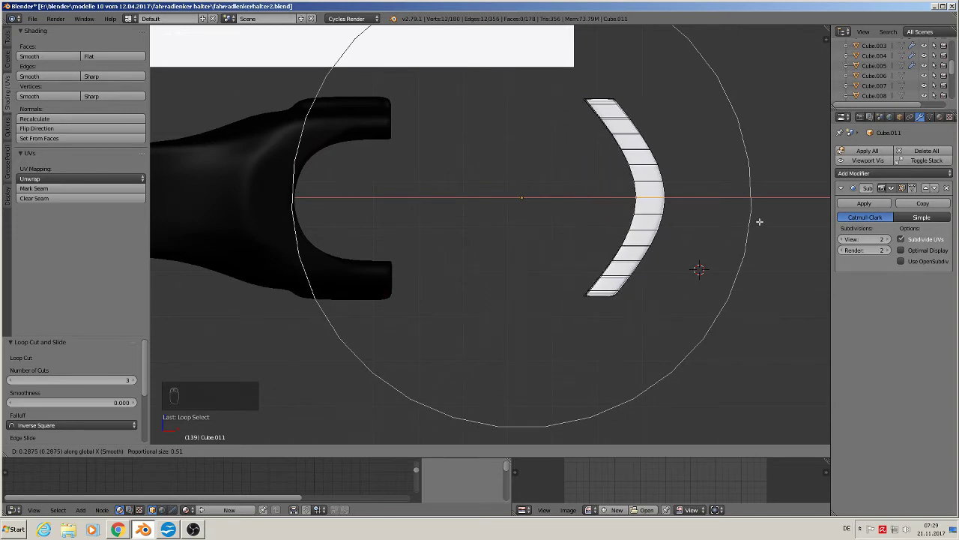
scroll(780, 217, "up", 1)
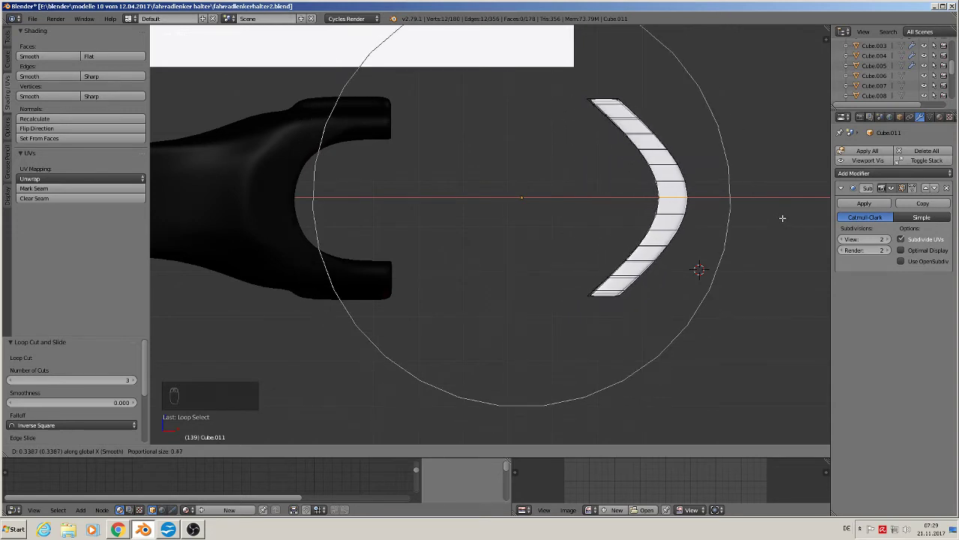
scroll(783, 218, "up", 1)
scroll(783, 220, "down", 2)
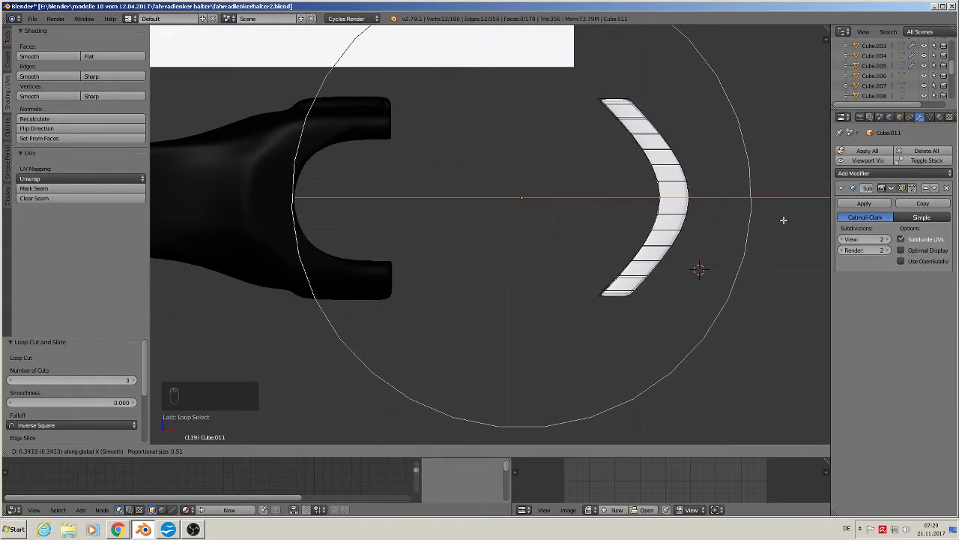
left_click(787, 214)
key("Tab")
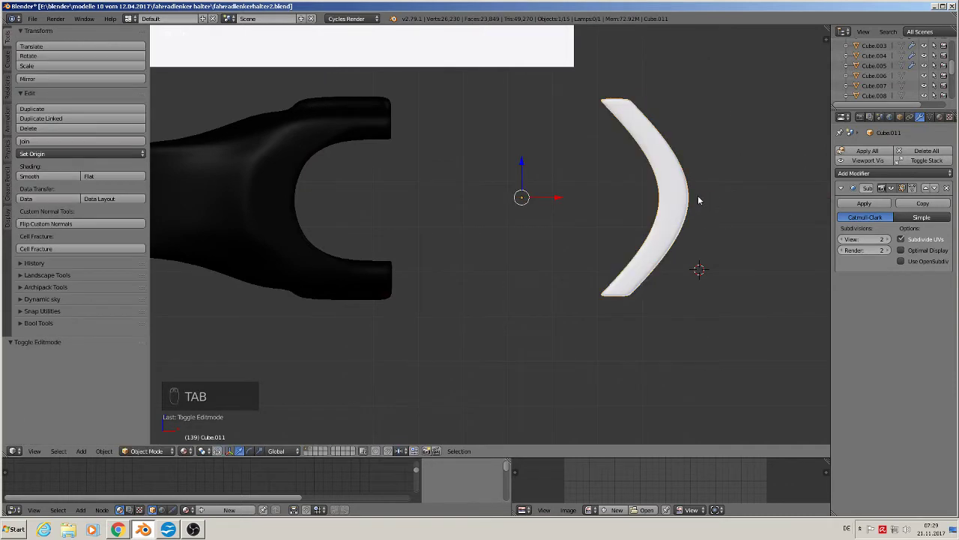
Step: Move the curved H piece -0.445 along X, close to the stem's front end
key("g")
key("x")
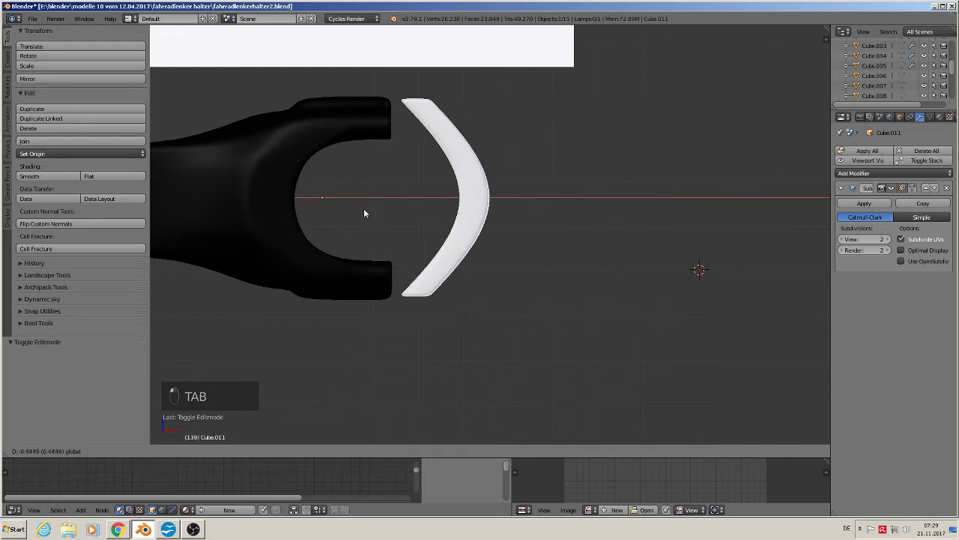
left_click(365, 210)
middle_click_drag(393, 226, 413, 122)
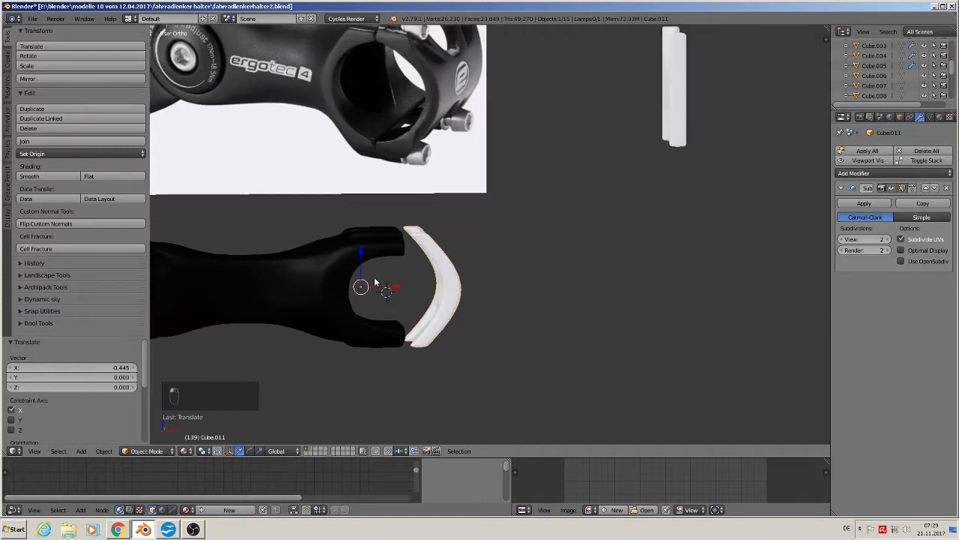
Step: Move the curved H piece along X, clear of the stem's front end
key("g")
key("x")
left_click(499, 285)
Step: Open the curved H piece's mesh for editing, disable proportional editing and switch to face selection
scroll(499, 285, "up", 5)
key("Tab")
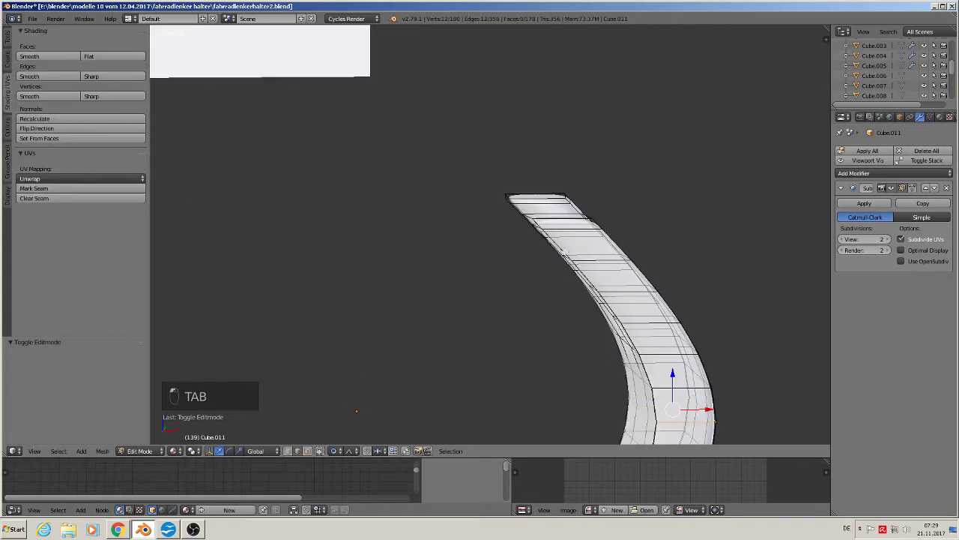
middle_click_drag(555, 285, 587, 244)
scroll(595, 235, "up", 2)
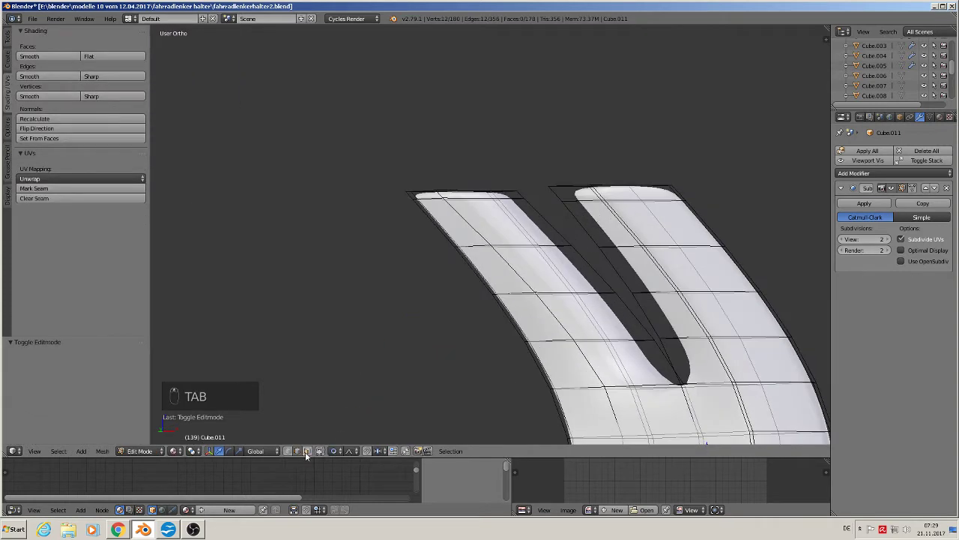
left_click(334, 450)
left_click(350, 439)
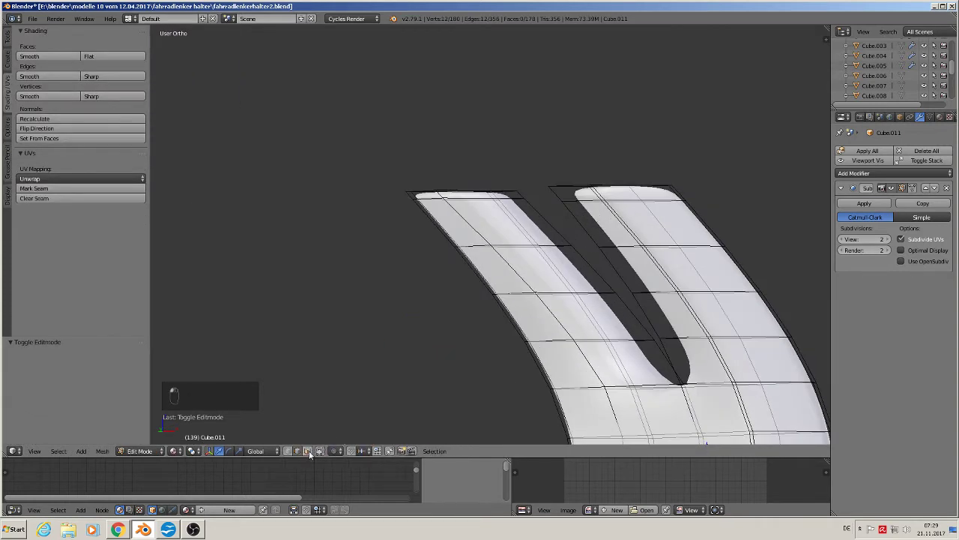
left_click(307, 451)
middle_click_drag(538, 295, 495, 322)
scroll(567, 293, "up", 2)
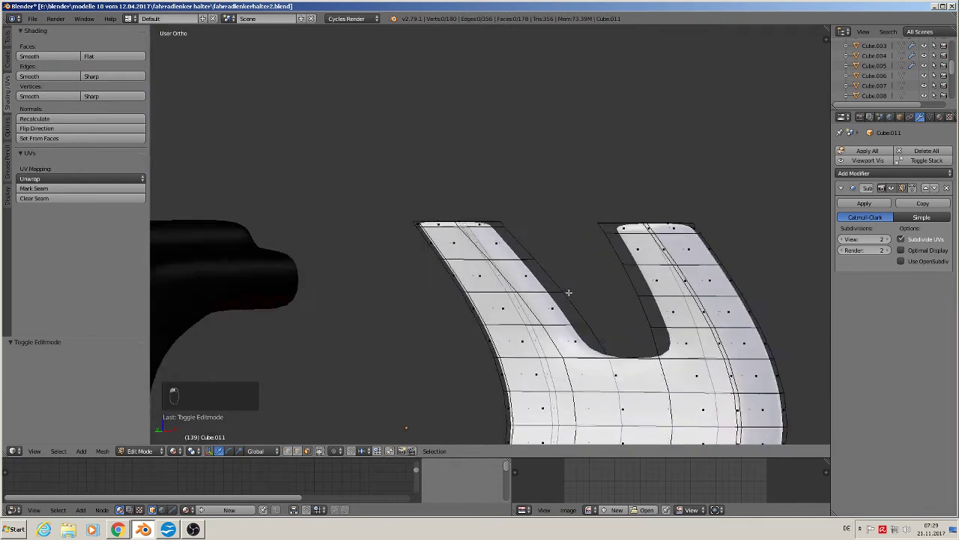
middle_click_drag(568, 293, 599, 278)
left_click(630, 238)
middle_click_drag(630, 238, 524, 235)
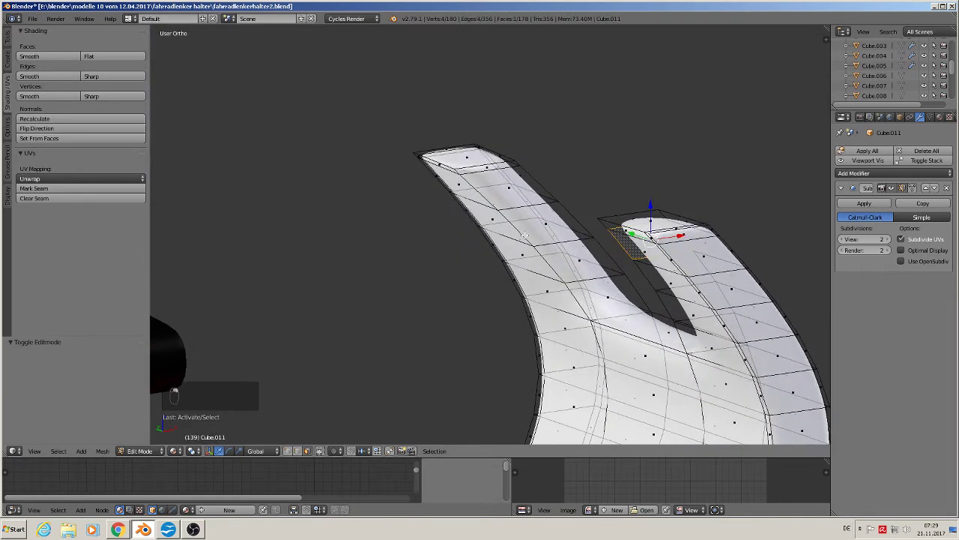
right_click(454, 183, "shift")
scroll(671, 270, "up", 3)
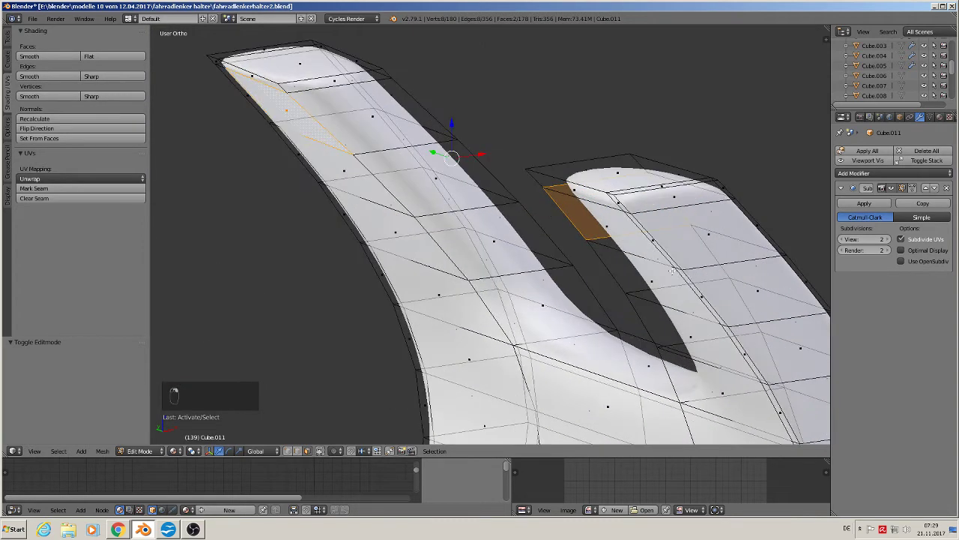
Step: Limit selection to visible geometry and select the stem-facing faces at the tips of the H piece's two upper arms
right_click(613, 227)
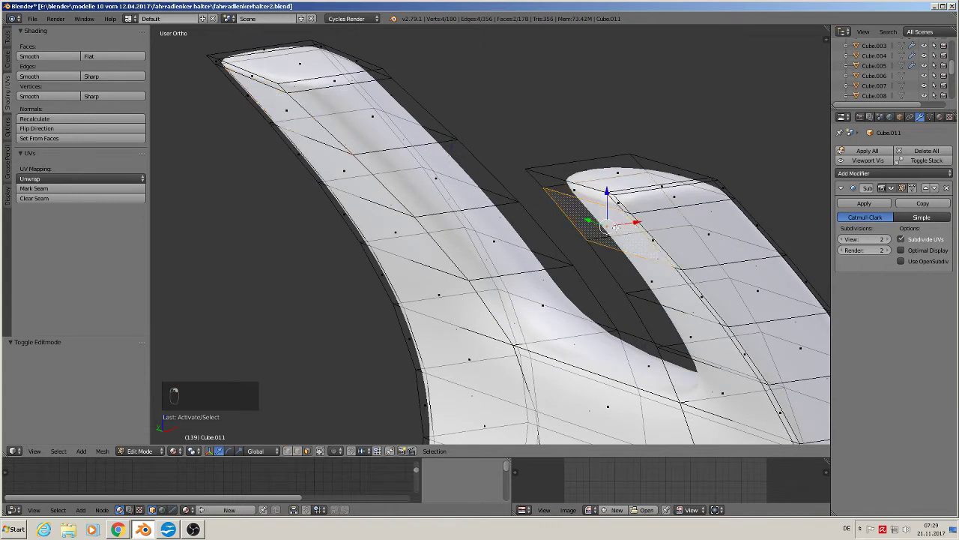
left_click(320, 450)
right_click(652, 240, "shift")
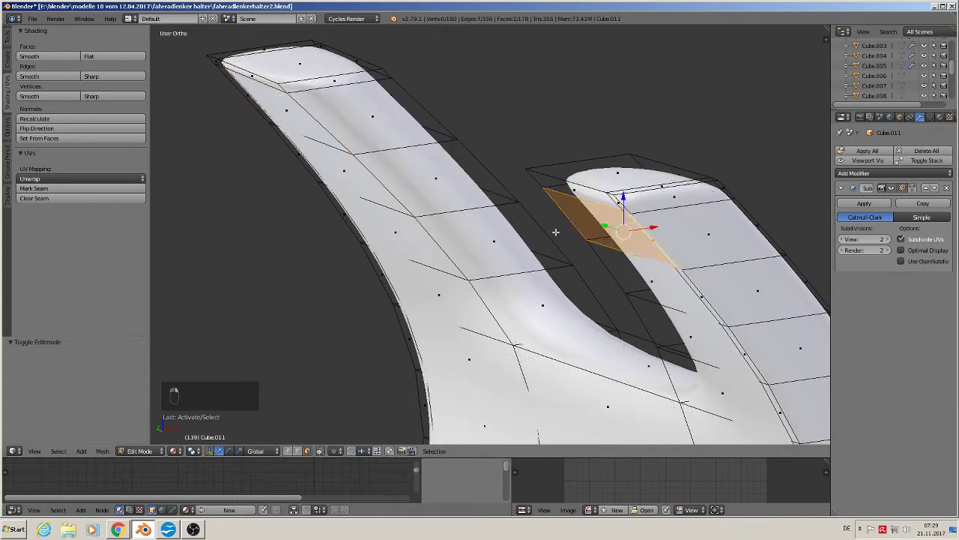
right_click(248, 99, "shift")
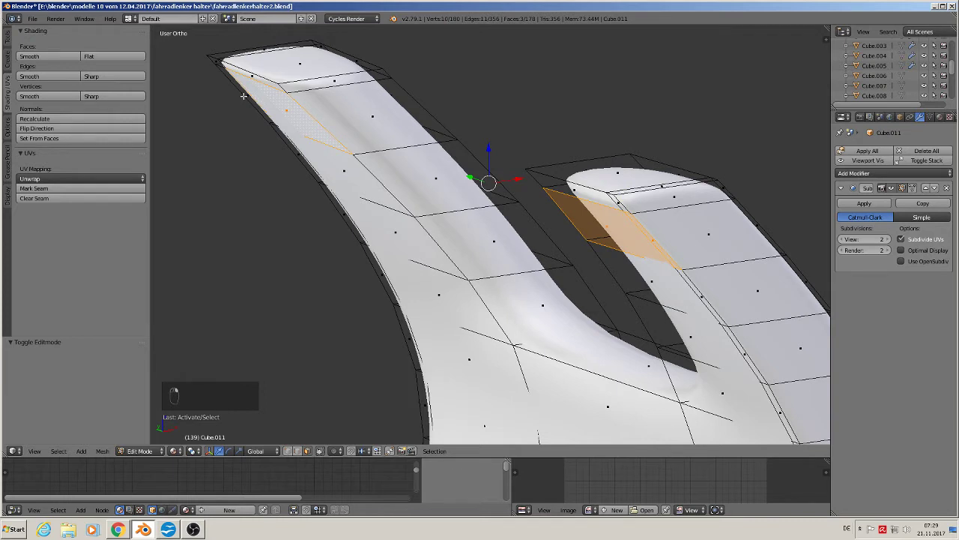
right_click(307, 128, "shift")
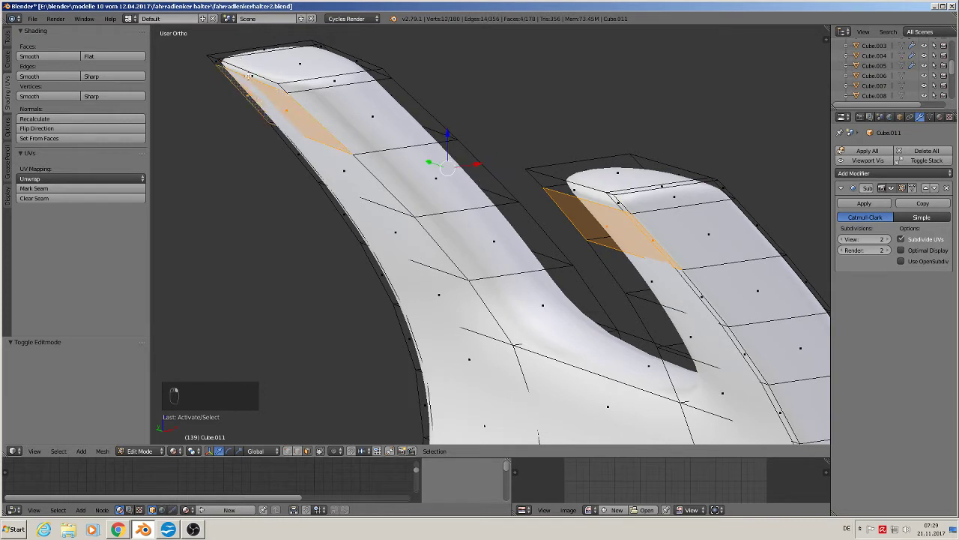
right_click(217, 65, "shift")
right_click(214, 62, "shift")
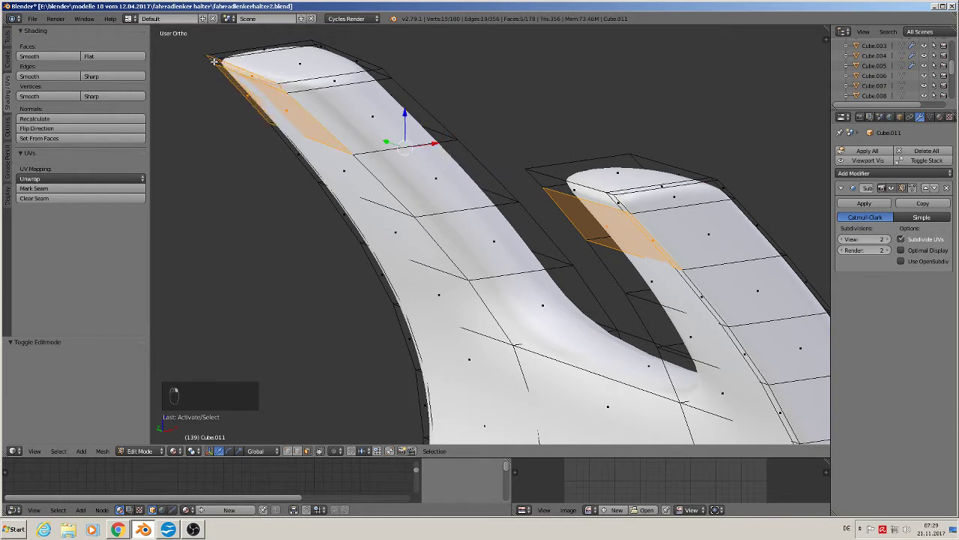
right_click(619, 203, "shift")
right_click(601, 199, "shift")
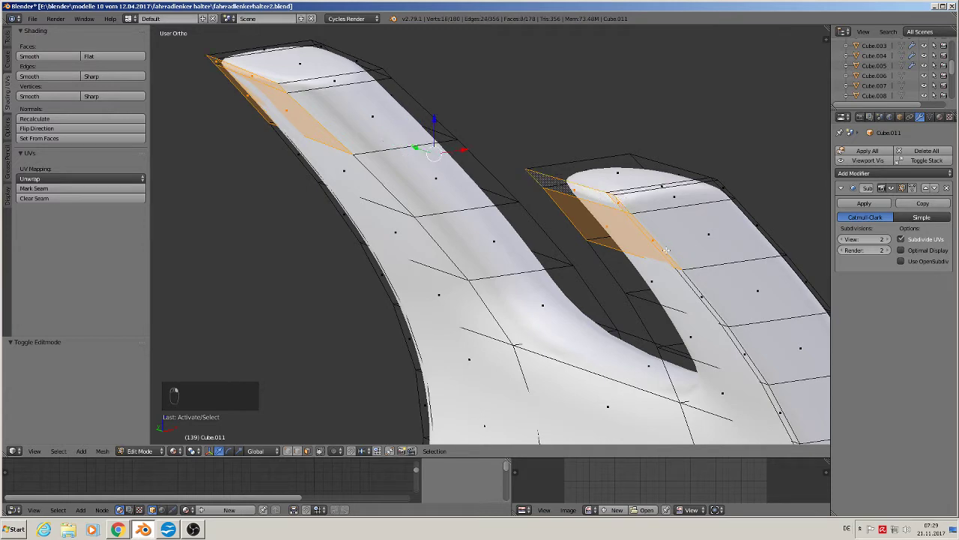
Step: Add the stem-facing faces at the tips of the H piece's two lower arms to the selection
scroll(672, 319, "down", 4, "shift")
scroll(708, 299, "down", 2)
middle_click_drag(663, 428, 637, 219, "shift")
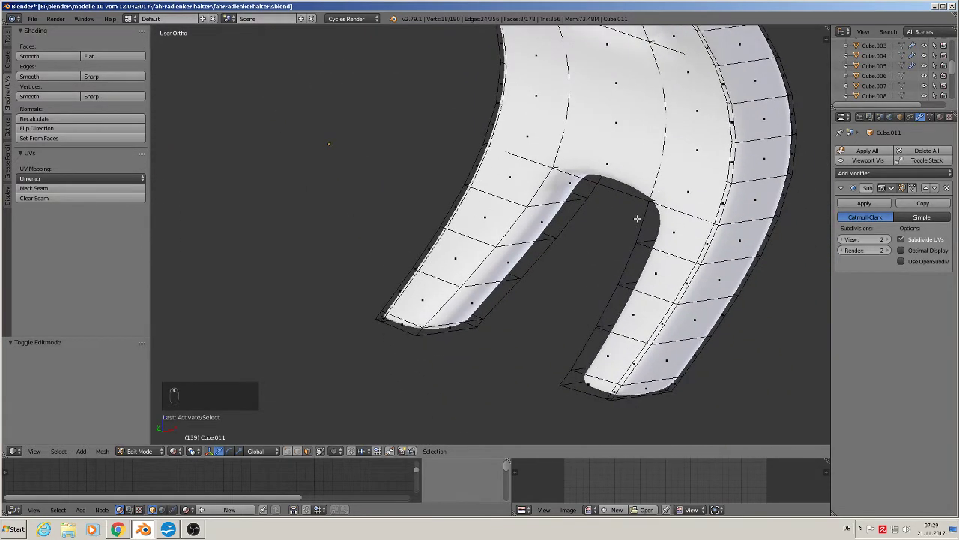
scroll(634, 393, "up", 2)
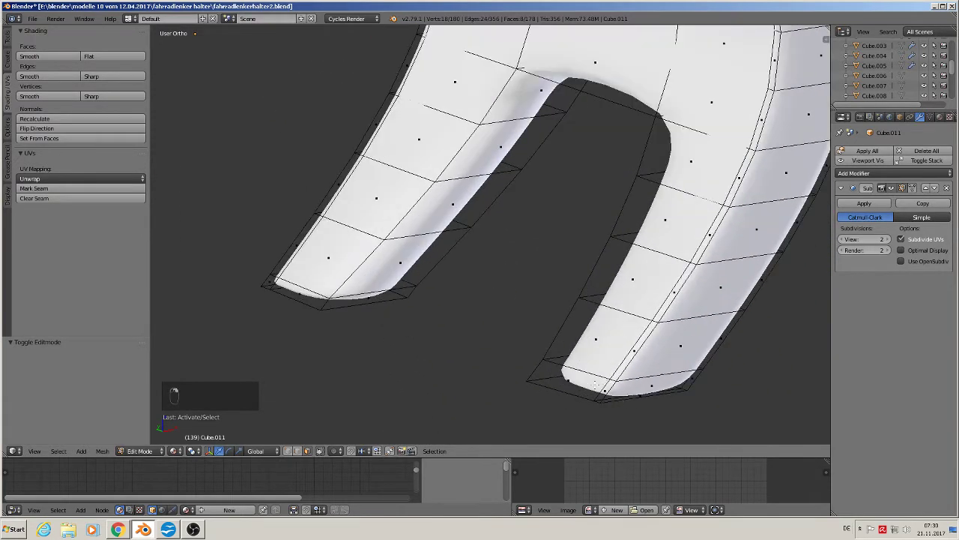
right_click(605, 391, "shift")
right_click(577, 382, "shift")
right_click(578, 351, "shift")
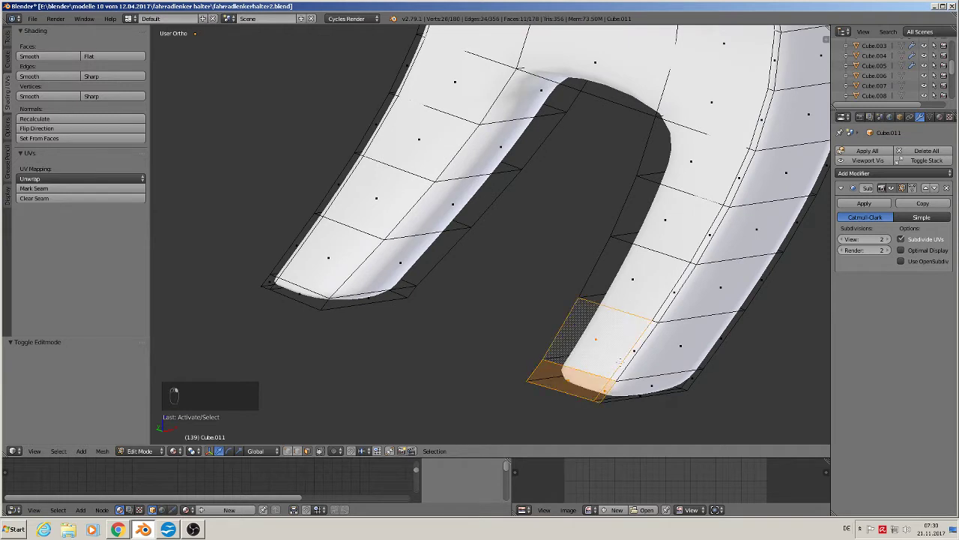
right_click(625, 364, "shift")
right_click(298, 292, "shift")
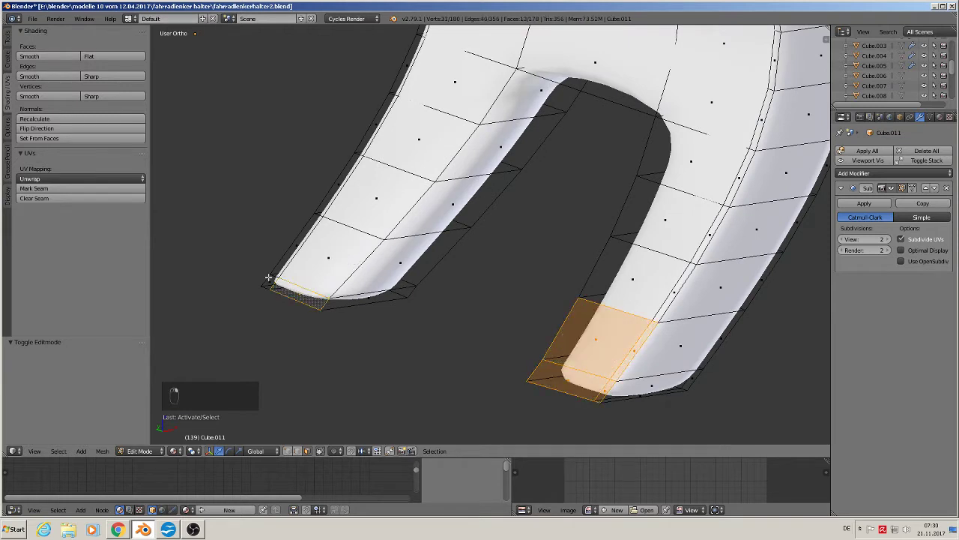
right_click(267, 280, "shift")
right_click(317, 263, "shift")
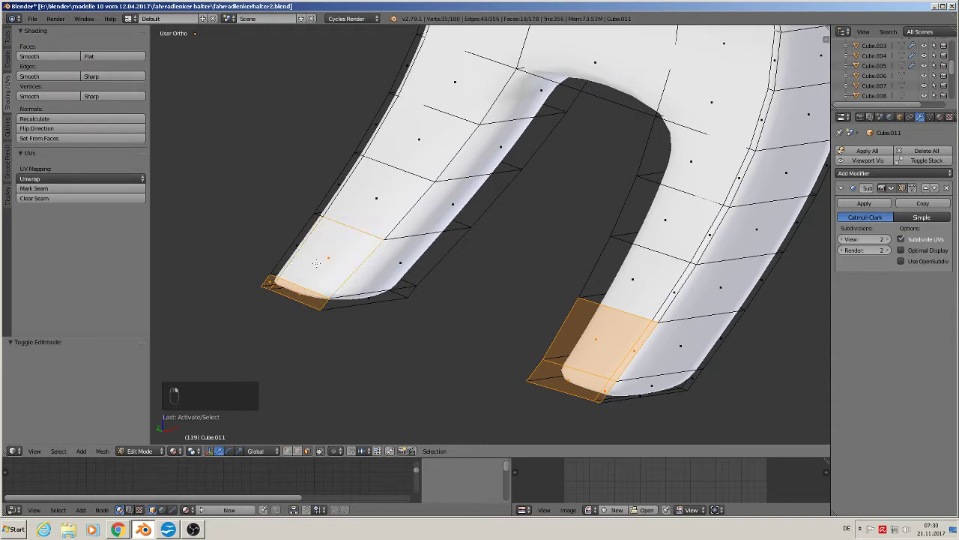
right_click(635, 349, "shift")
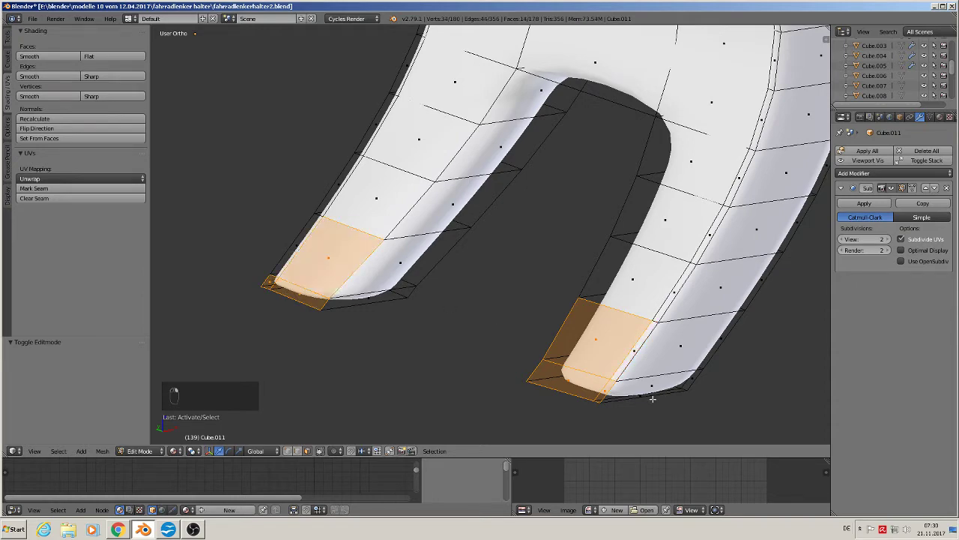
Step: Extrude the selected arm-tip faces and move them -0.052 along X toward the stem
middle_click_drag(648, 400, 593, 388)
key("e")
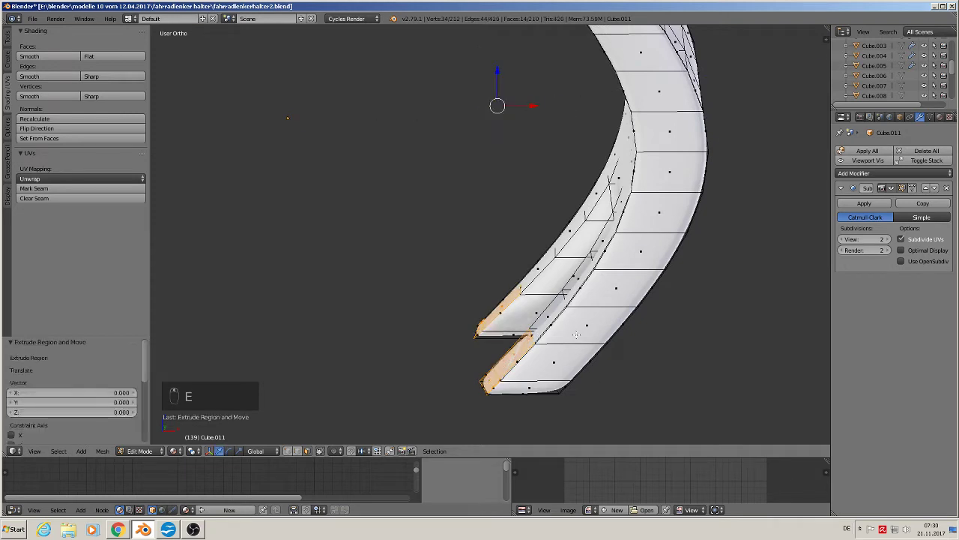
left_click_drag(530, 107, 469, 107)
scroll(527, 203, "down", 3)
scroll(575, 292, "up", 2)
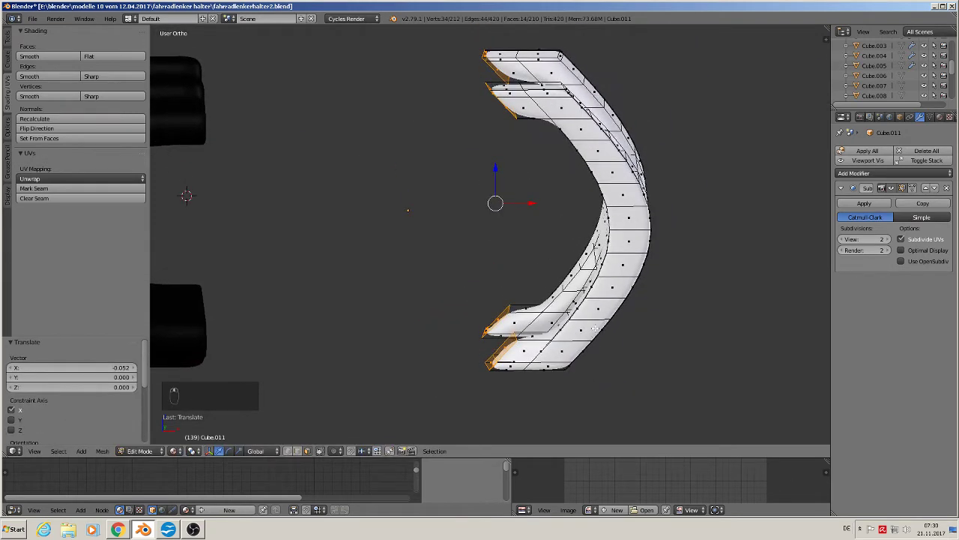
key("s")
key("x")
key("1")
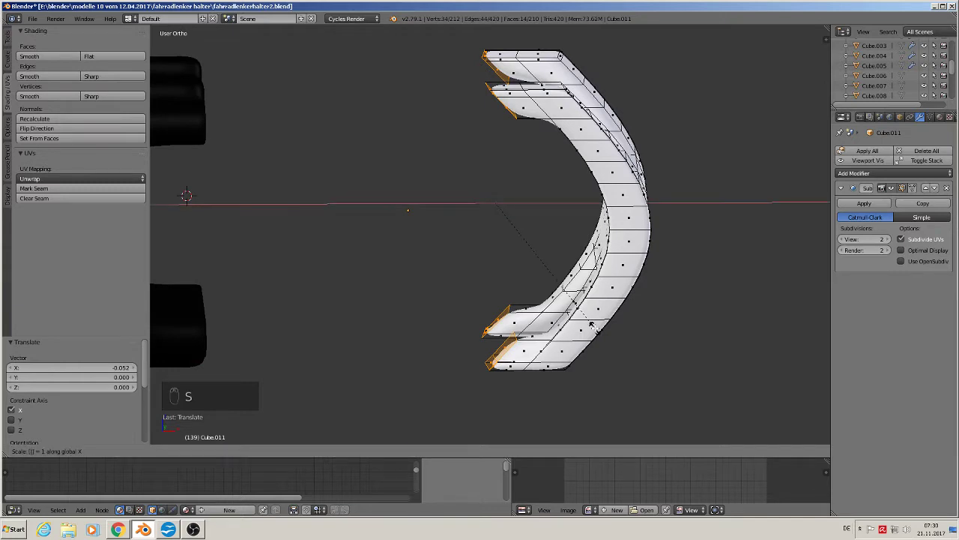
key("Escape")
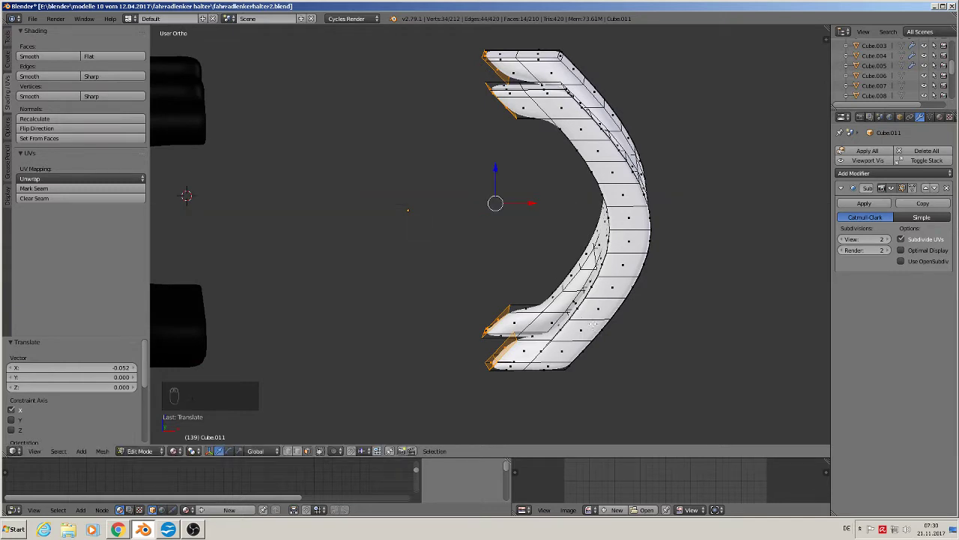
key("a")
key("x")
left_click(592, 323)
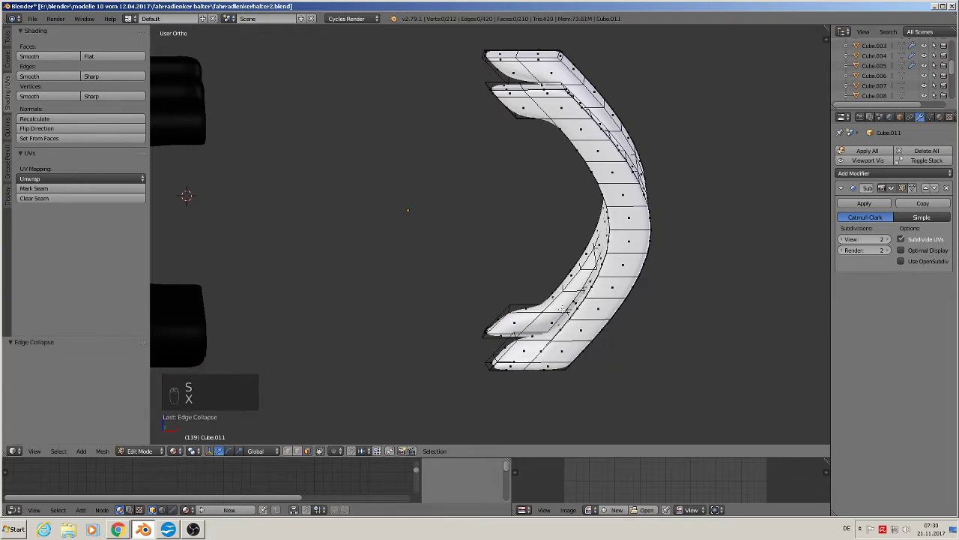
key("ctrl+z")
key("ctrl+z")
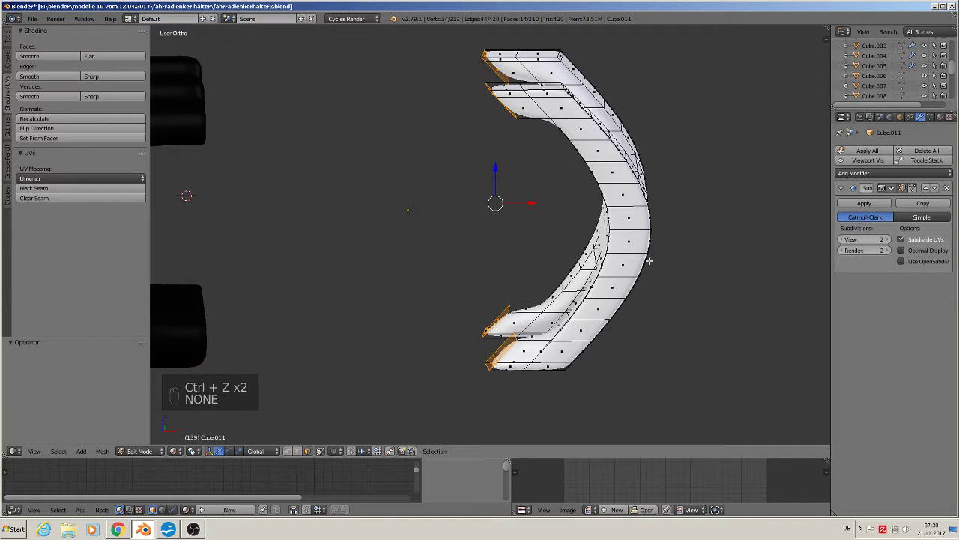
Step: Flatten the extruded tip faces by scaling them to 0 along X
type("sx0")
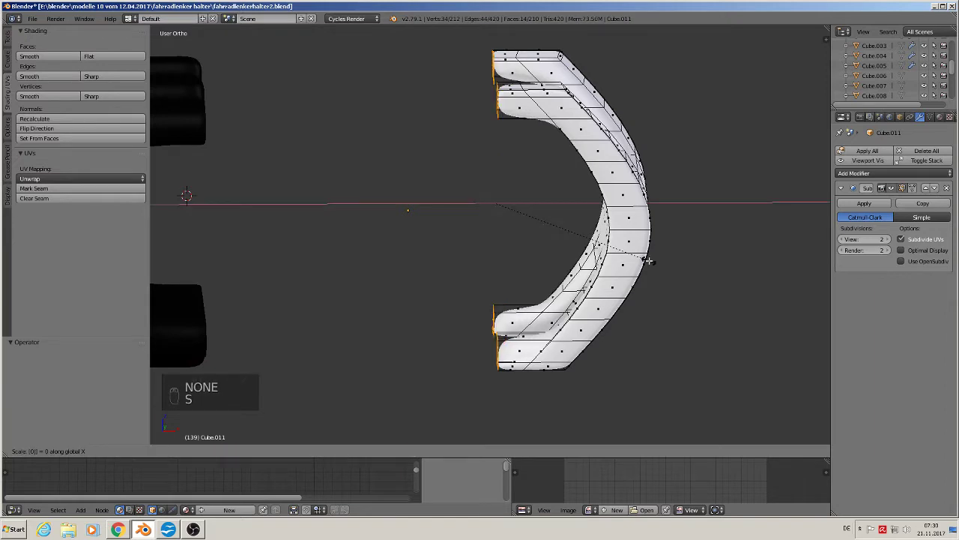
key("Return")
scroll(539, 157, "down", 1)
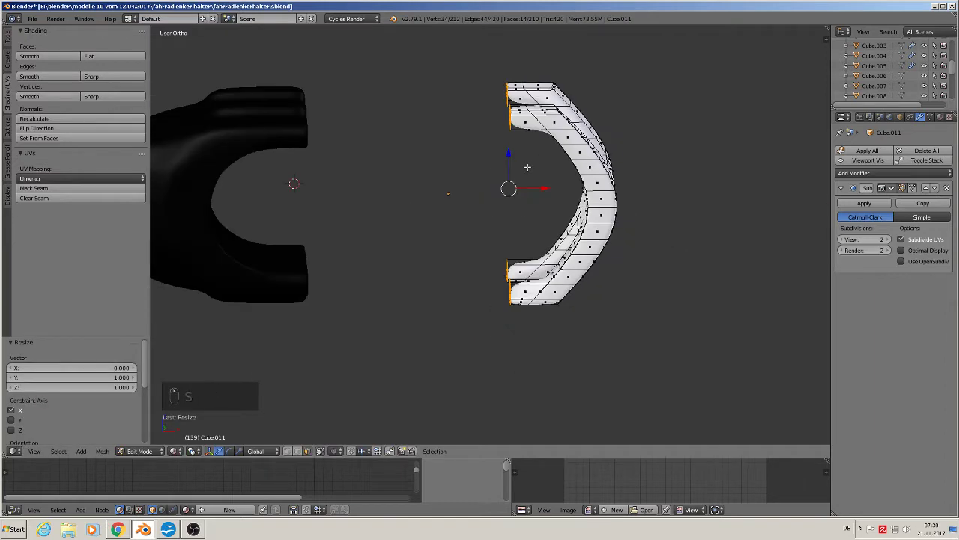
Step: Add one loop cut to each of the H piece's two upper arm tips, slid close to the flat ends
scroll(528, 165, "up", 2)
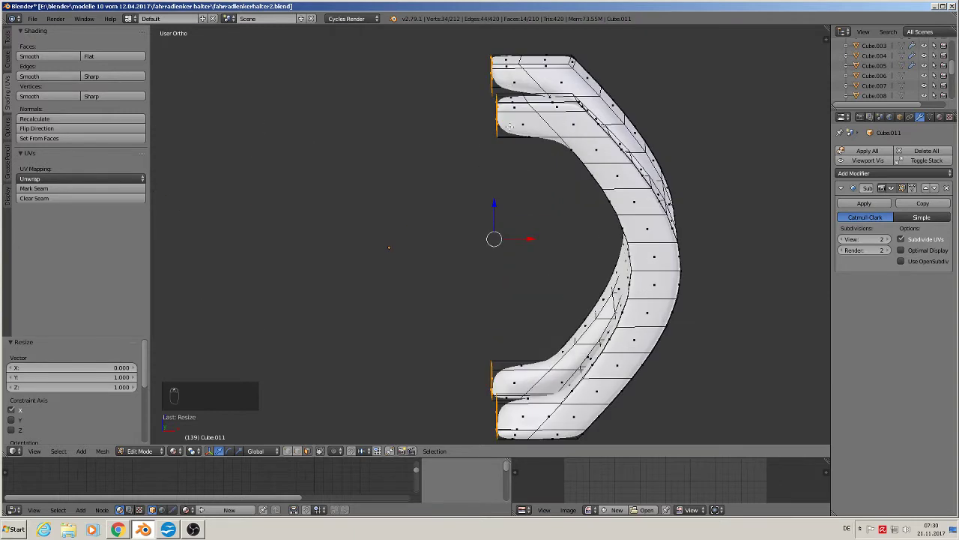
scroll(509, 127, "up", 2)
scroll(518, 121, "down", 2)
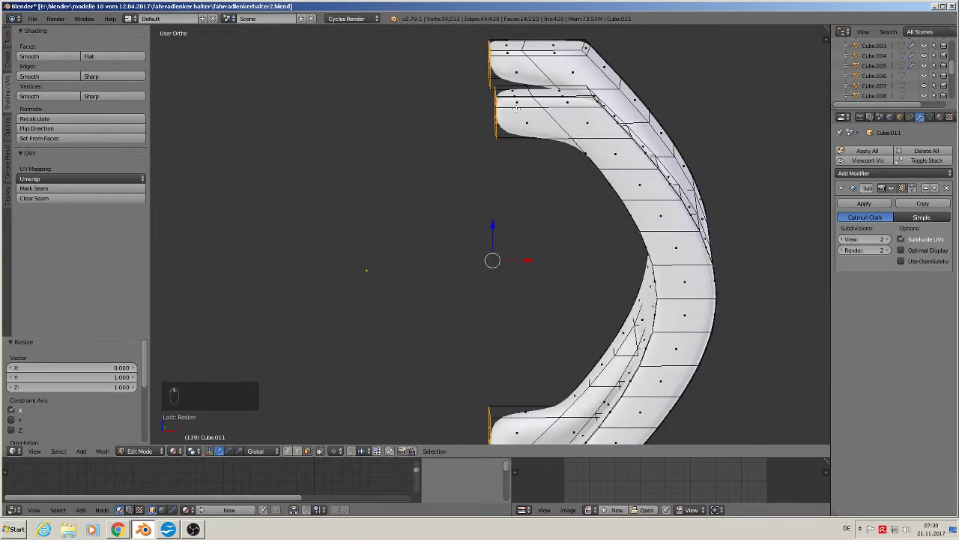
key("ctrl+r")
left_click(514, 110)
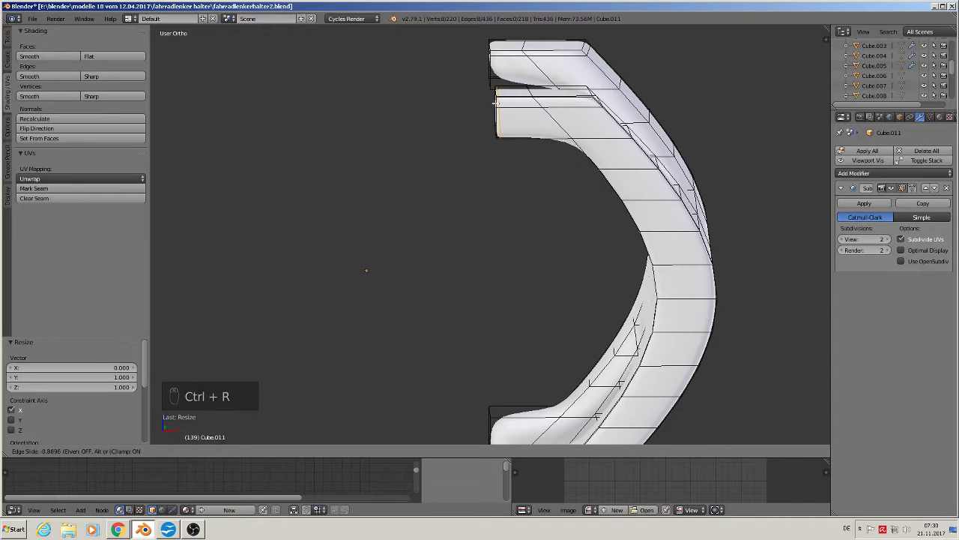
left_click(494, 99)
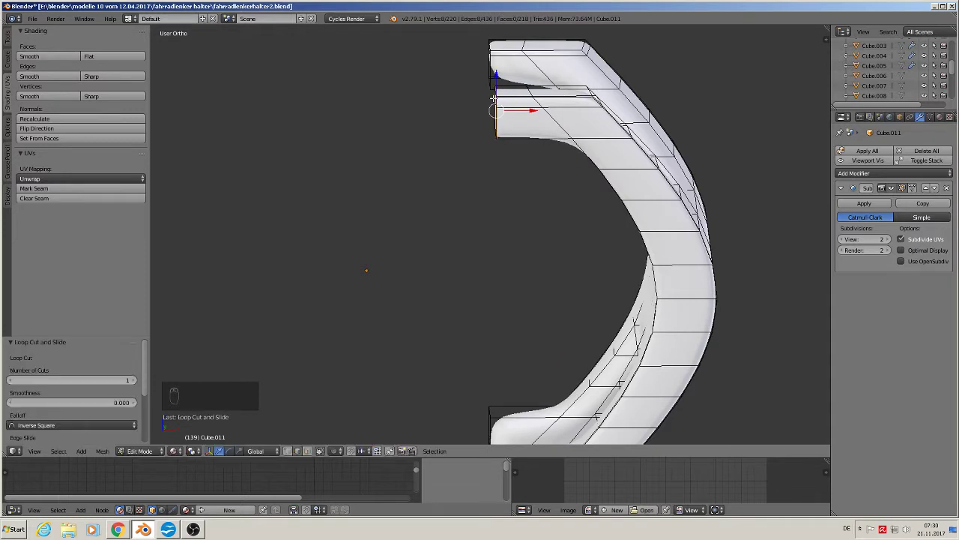
key("ctrl+r")
left_click(511, 56)
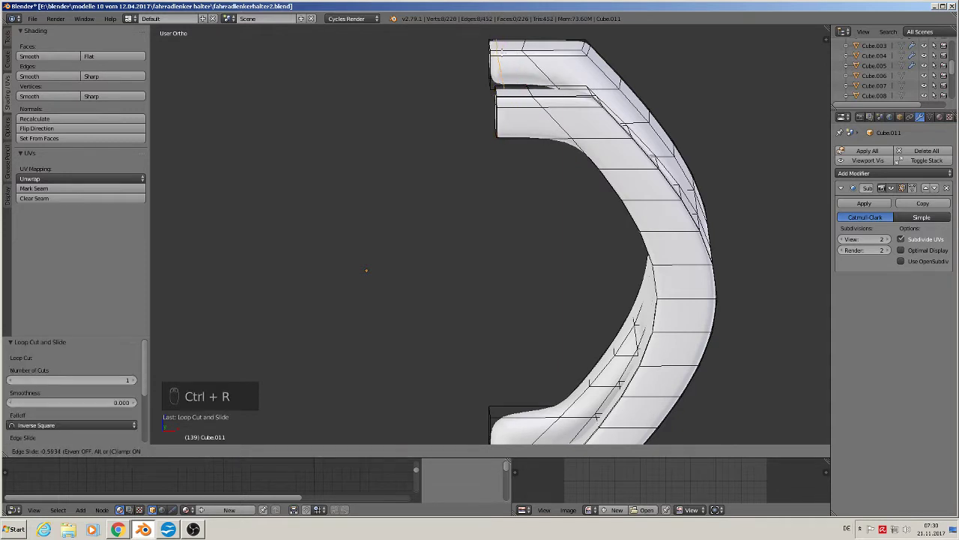
left_click(495, 49)
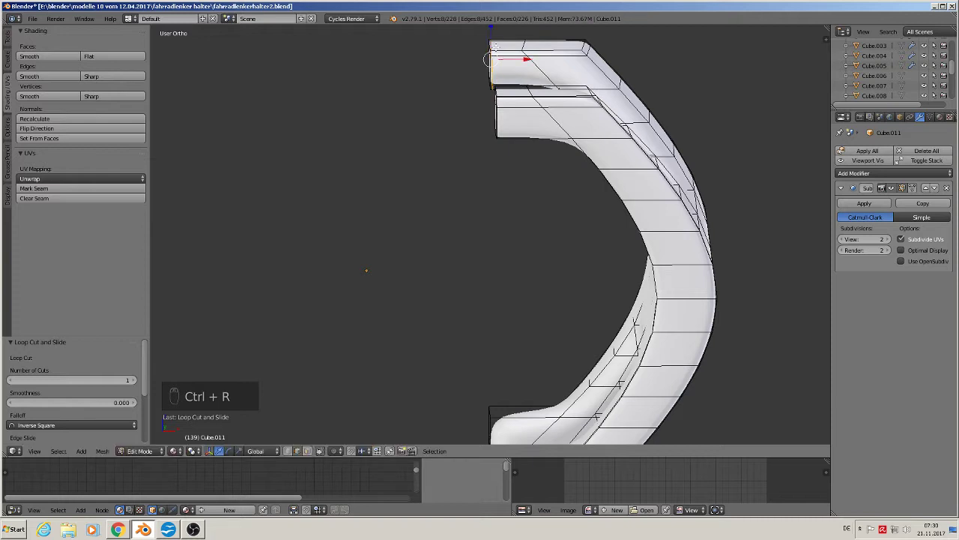
Step: Add one loop cut to each of the H piece's two lower arm tips, slid close to the flat ends
middle_click_drag(494, 49, 608, 235)
key("ctrl+r")
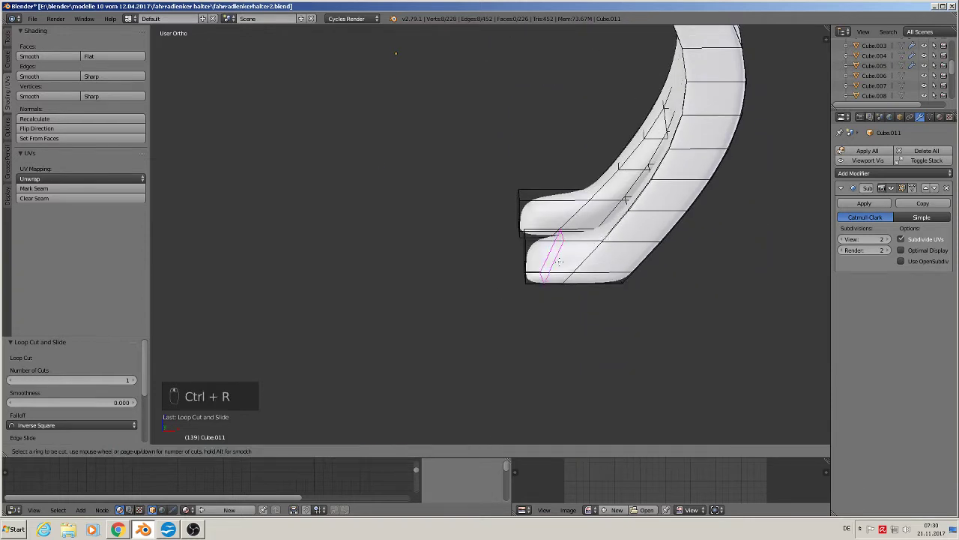
left_click(556, 262)
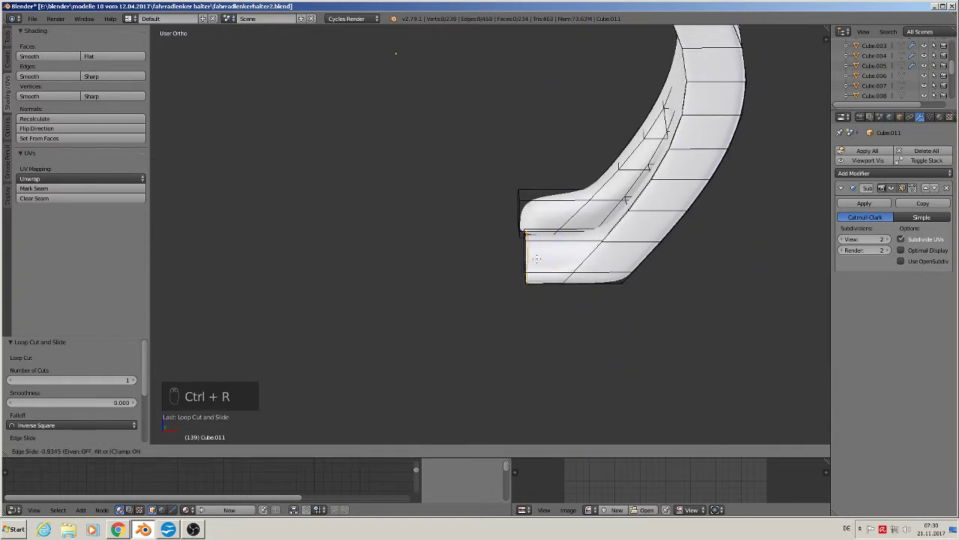
left_click(553, 217)
key("ctrl+r")
left_click(540, 224)
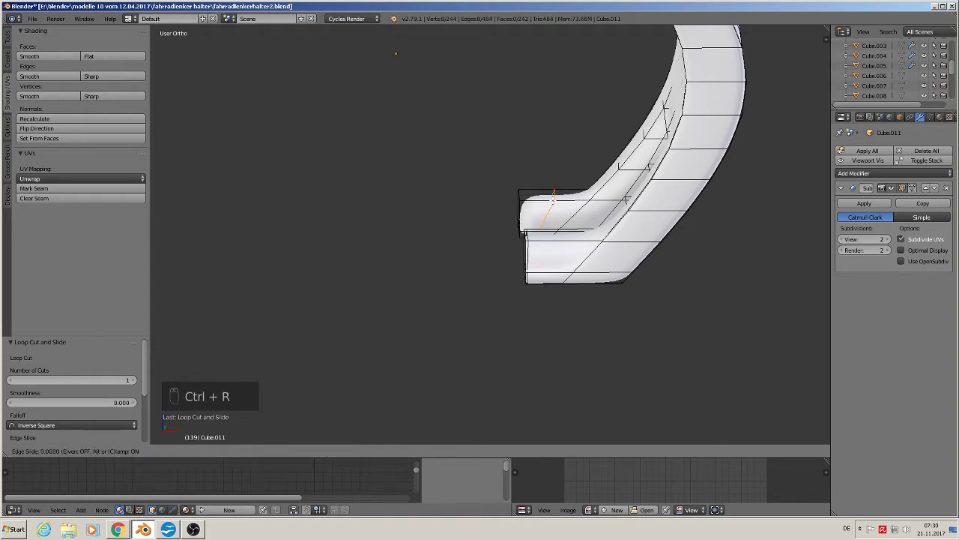
left_click(596, 212)
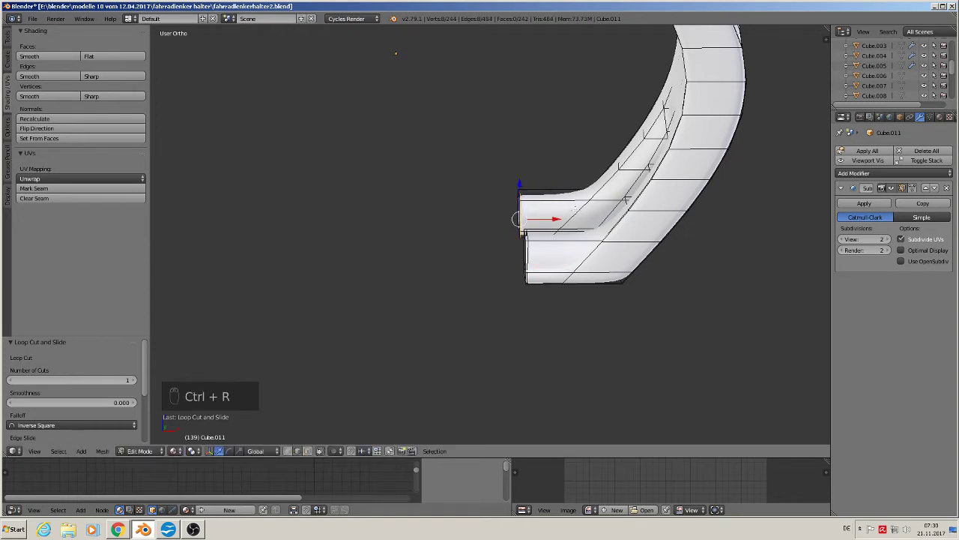
Step: In Object Mode, move the clamp plate -0.447 along X up to the stem's front end
key("Tab")
scroll(619, 172, "down", 5)
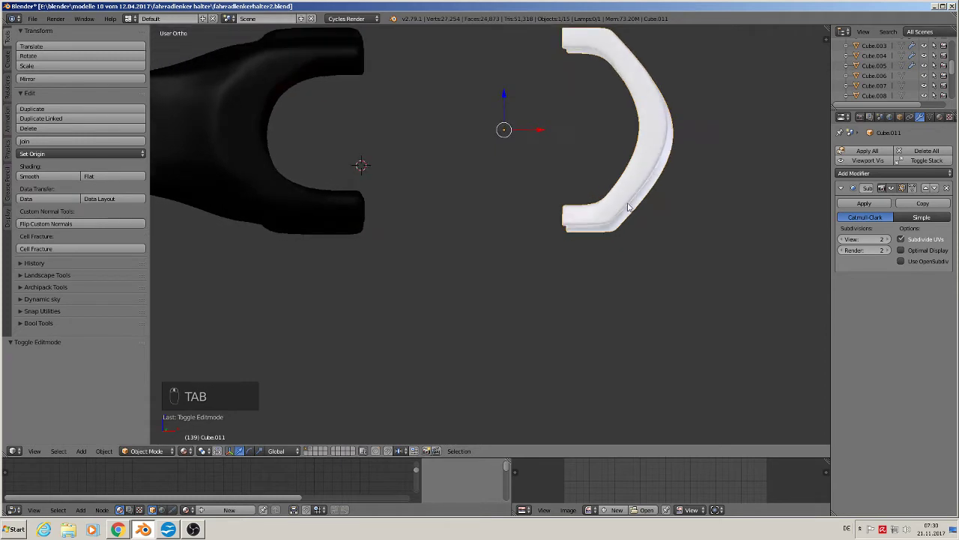
left_click_drag(581, 164, 468, 167)
scroll(470, 176, "up", 3)
left_click(464, 178)
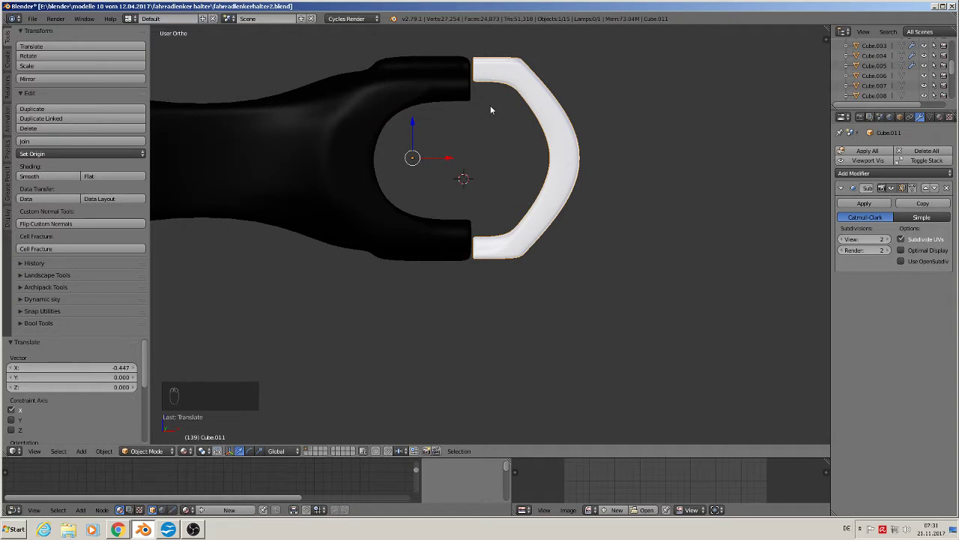
Step: In Edit Mode, turn off visible-only selection and circle-select all vertices along the clamp plate's inner rim, from upper to lower arm tips
key("Tab")
key("a")
key("a")
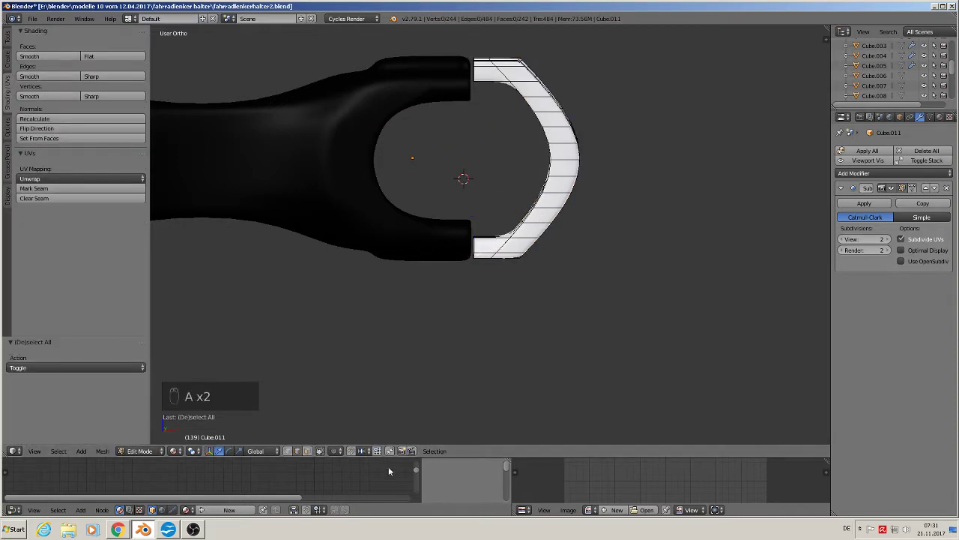
left_click(319, 452)
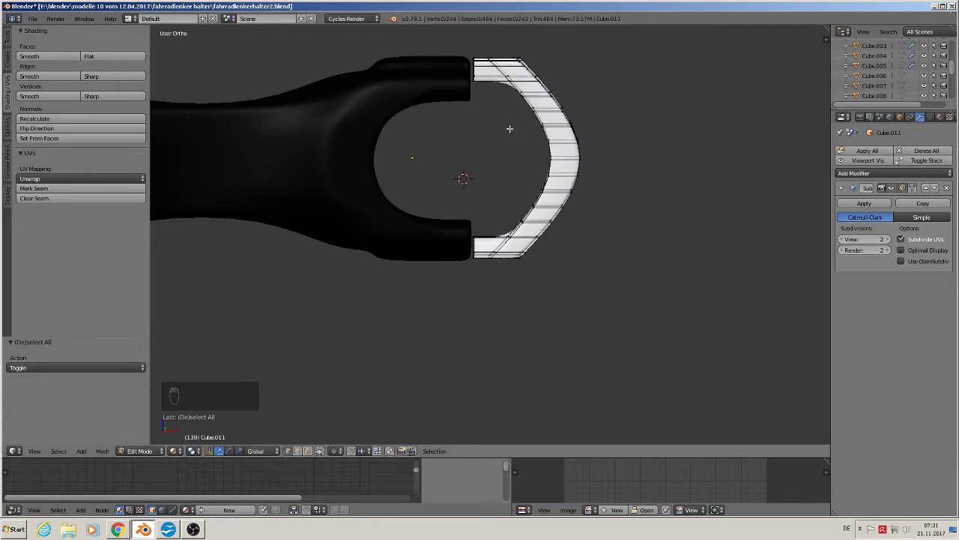
key("s")
key("c")
left_click(478, 82)
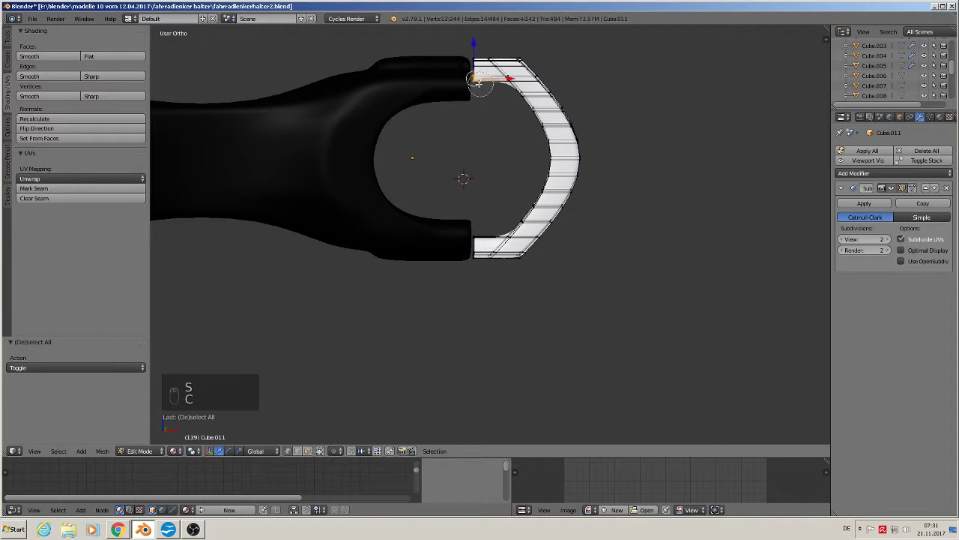
key("a")
key("c")
left_click(475, 89)
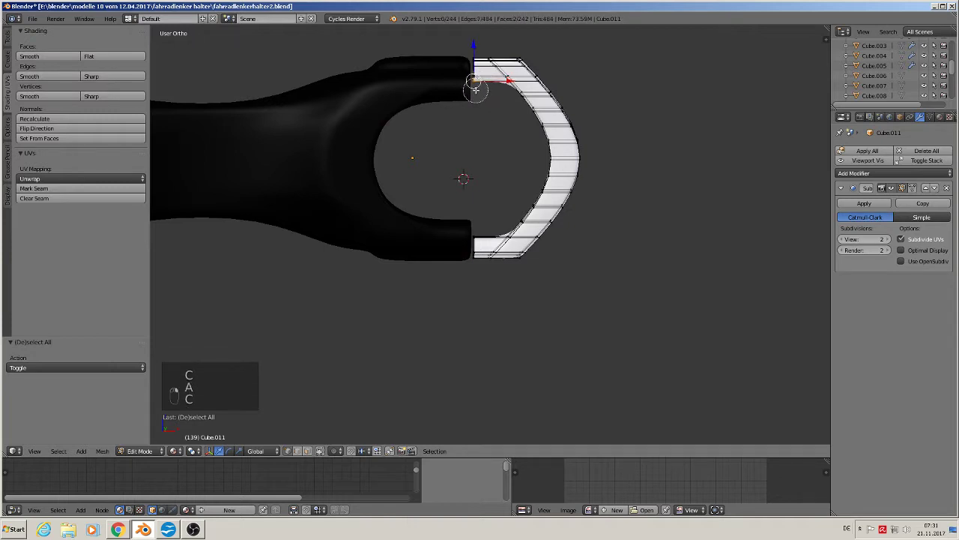
mouse_move(495, 89)
left_mouse_down()
mouse_move(521, 79)
mouse_move(554, 146)
mouse_move(548, 199)
mouse_move(518, 221)
mouse_move(469, 234)
left_mouse_up()
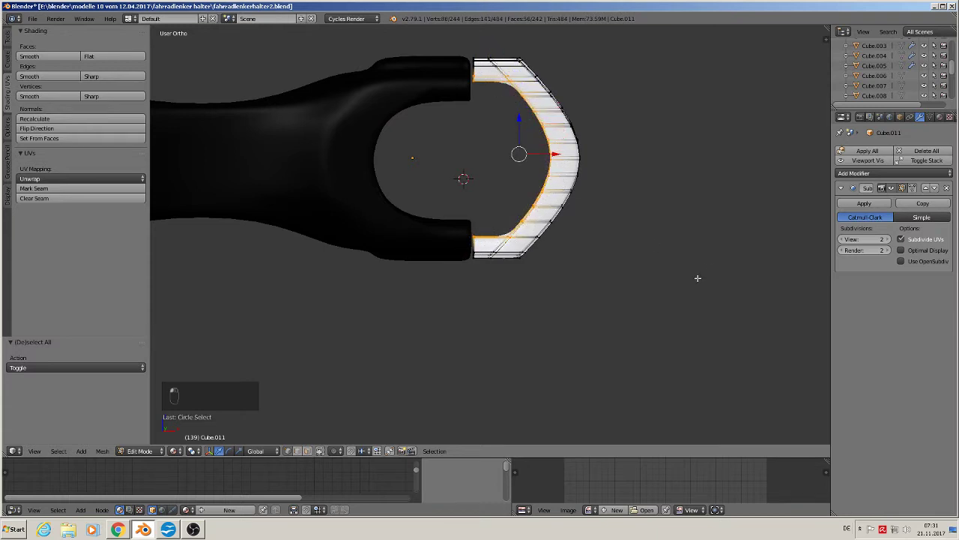
Step: Scale the selected inner rim to 0.811 along Z, nudge it slightly down along Z, and leave Edit Mode
key("s")
key("z")
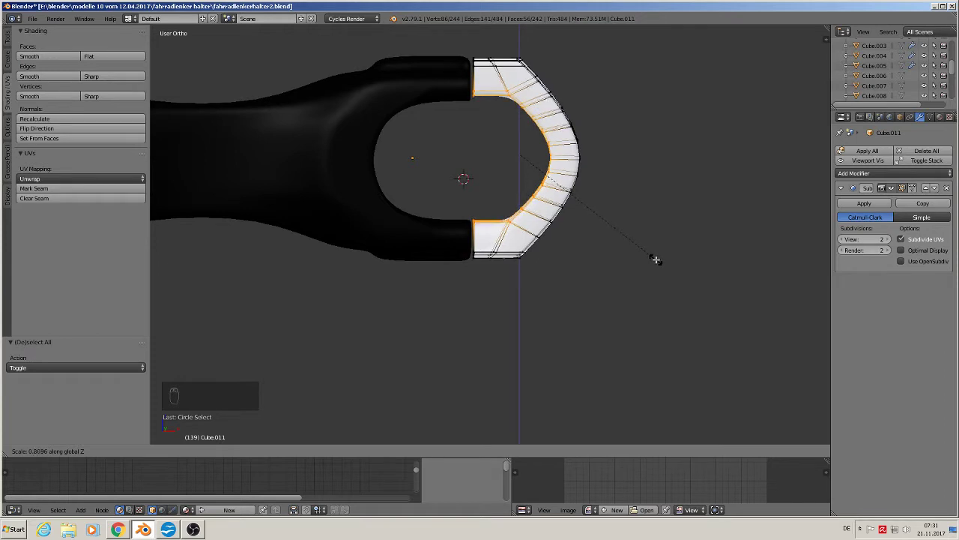
left_click(656, 260)
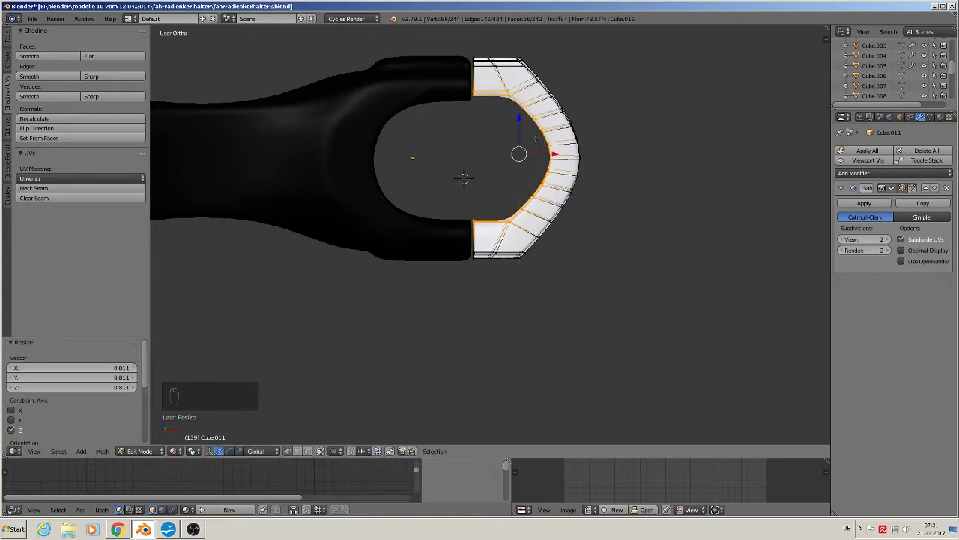
left_click_drag(518, 118, 519, 122)
key("Tab")
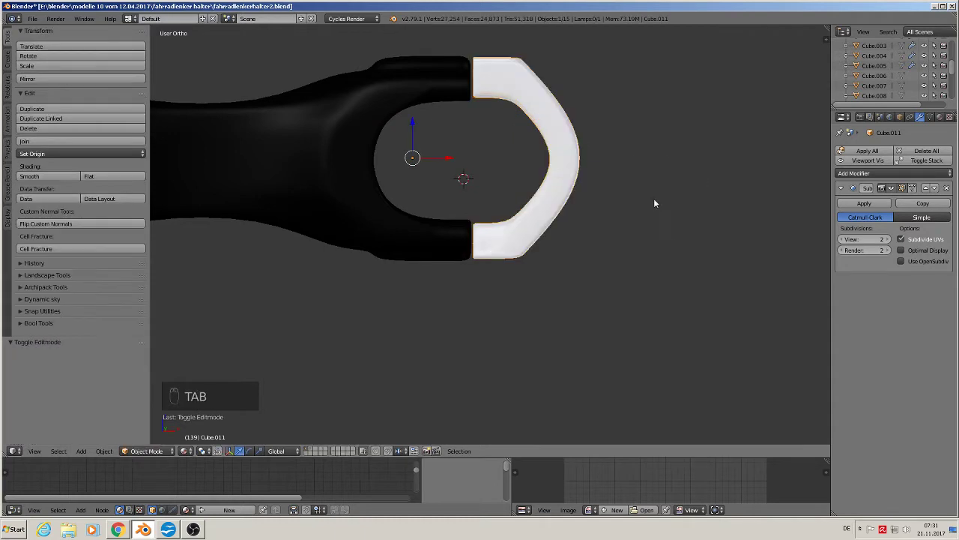
Step: In front view, select only the edge loop at the middle of the plate's curve and enable Connected proportional editing
key("Tab")
key("a")
key("a")
key("a")
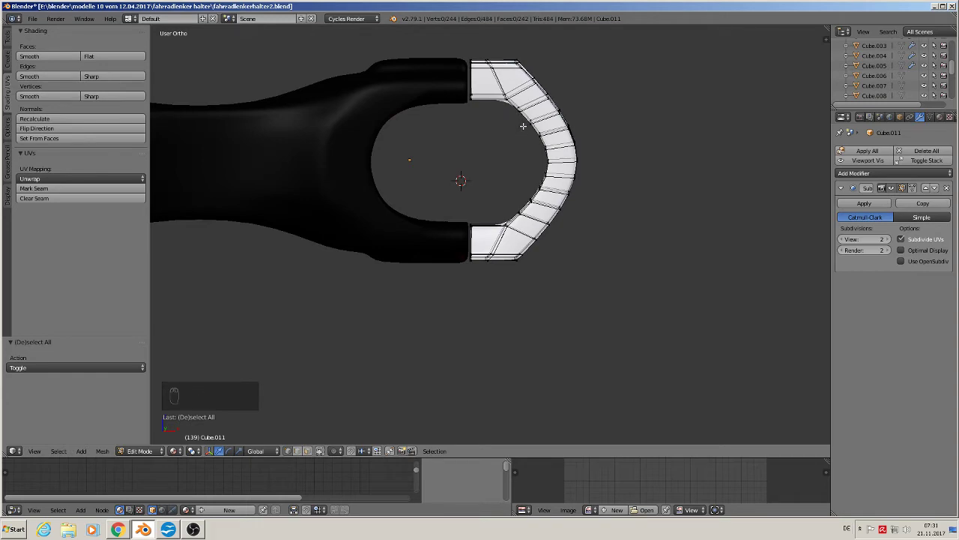
scroll(532, 168, "up", 4)
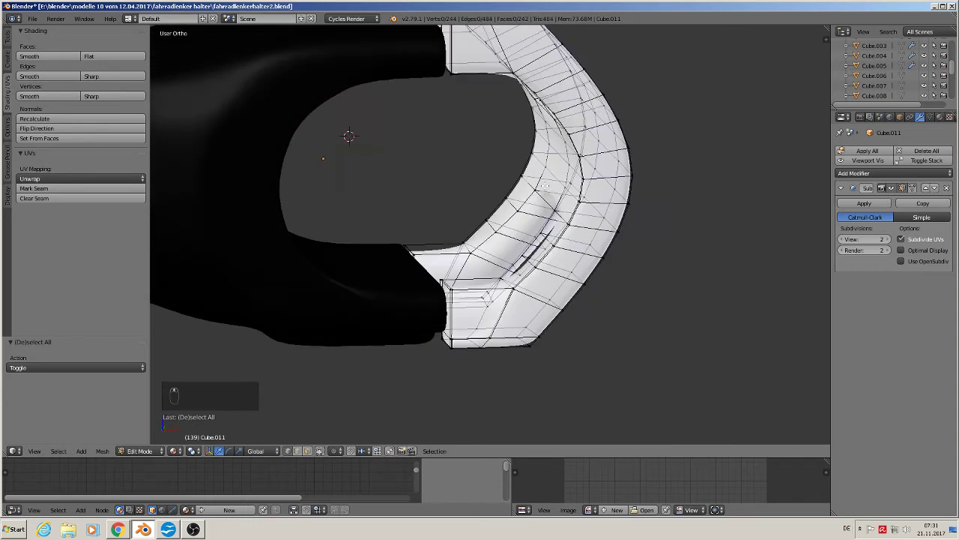
middle_click_drag(526, 171, 547, 193)
key("KP_1")
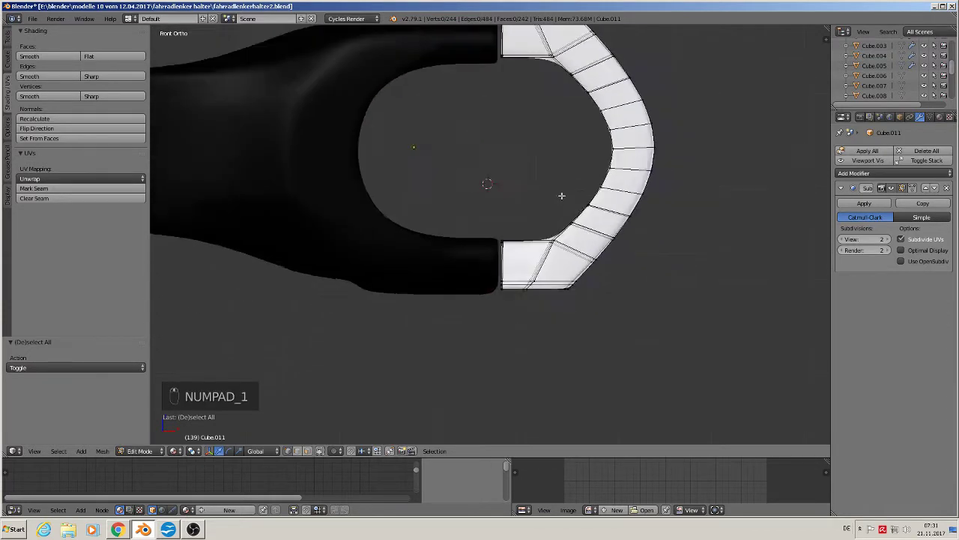
right_click(625, 155, "alt")
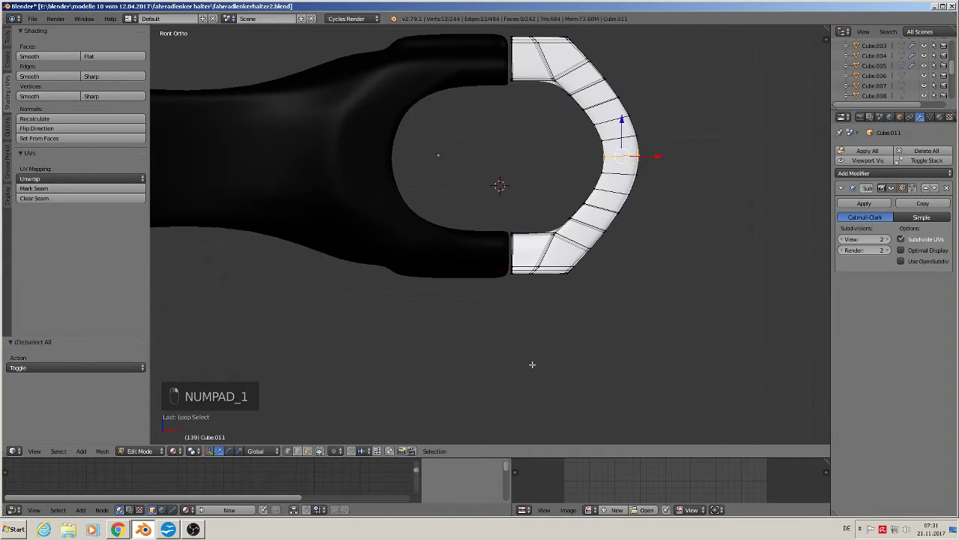
left_click(335, 450)
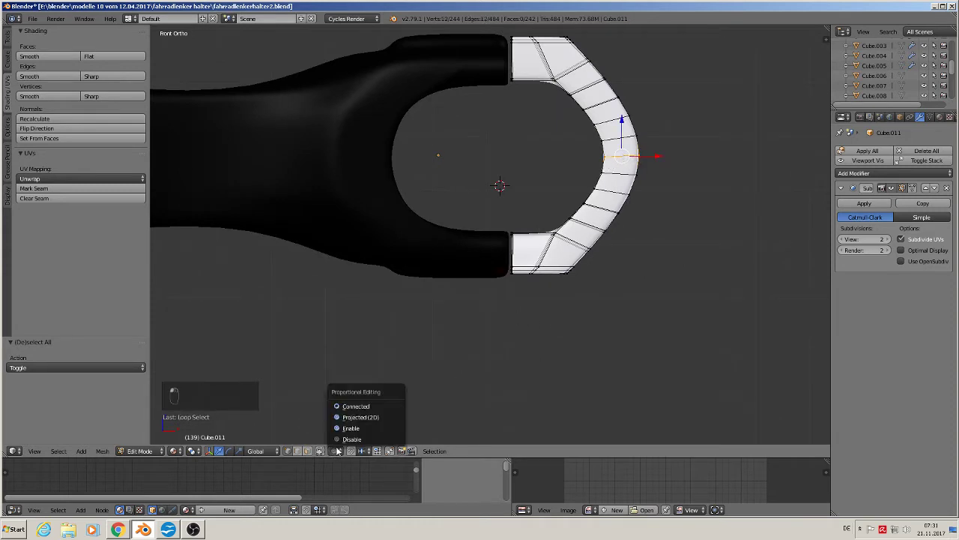
left_click(348, 406)
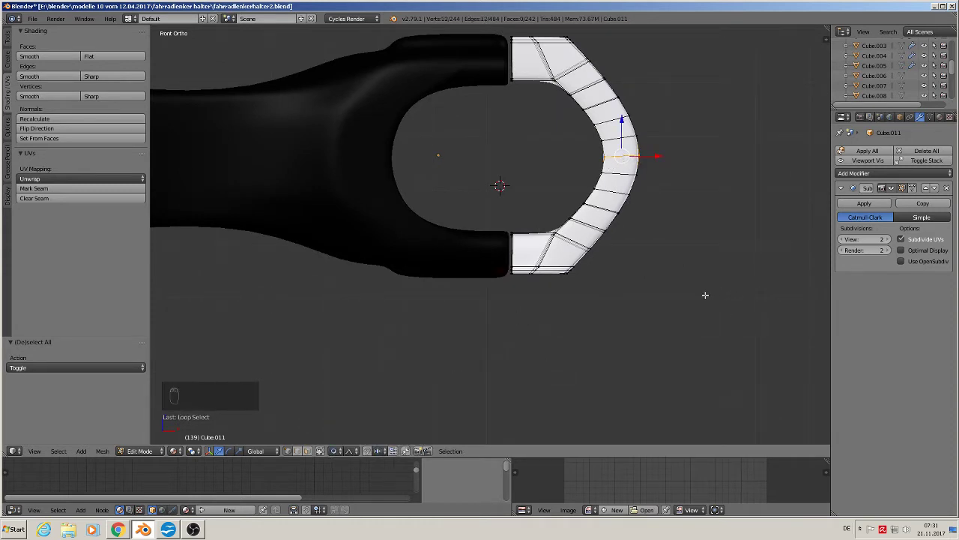
Step: Move the middle edge loop -0.007 along X with smooth falloff and a proportional size of 0.32
key("g")
key("x")
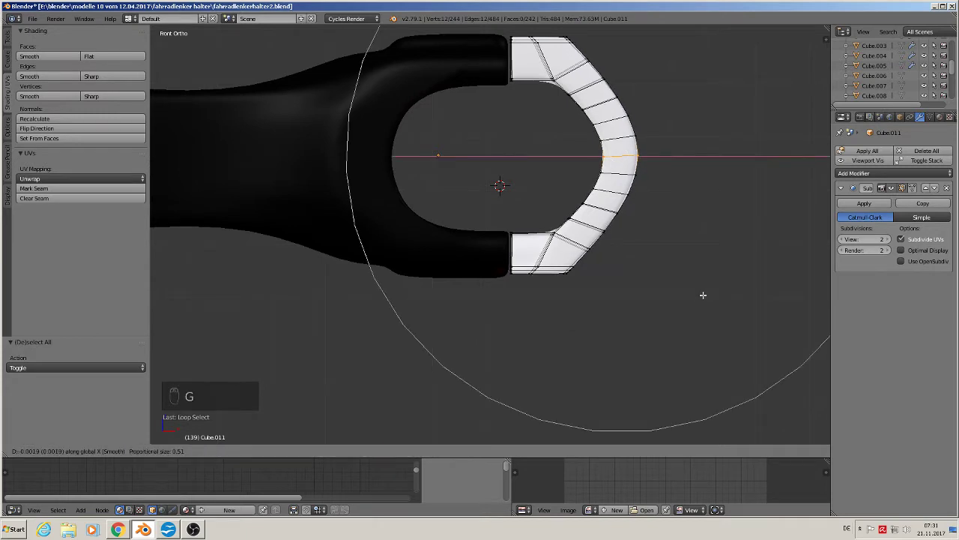
scroll(674, 285, "up", 8)
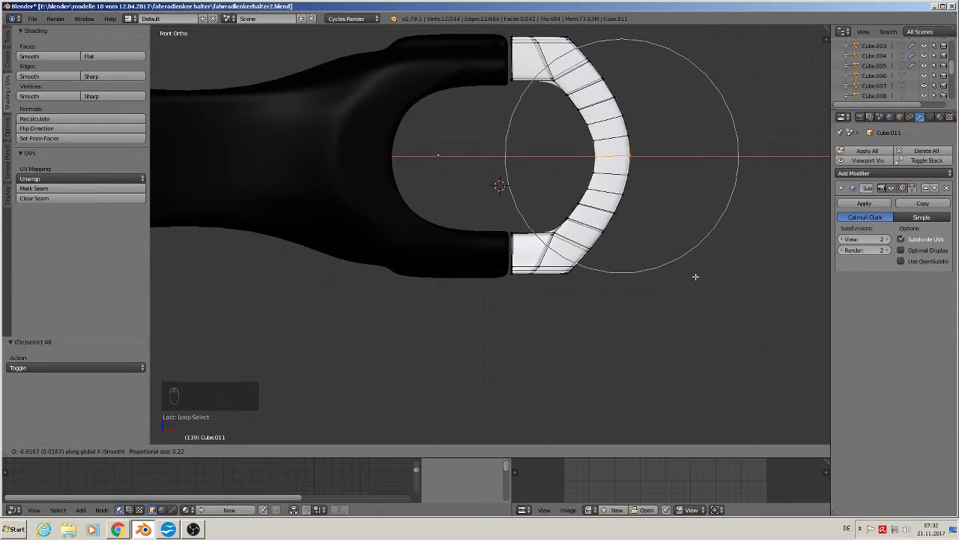
scroll(703, 275, "down", 4)
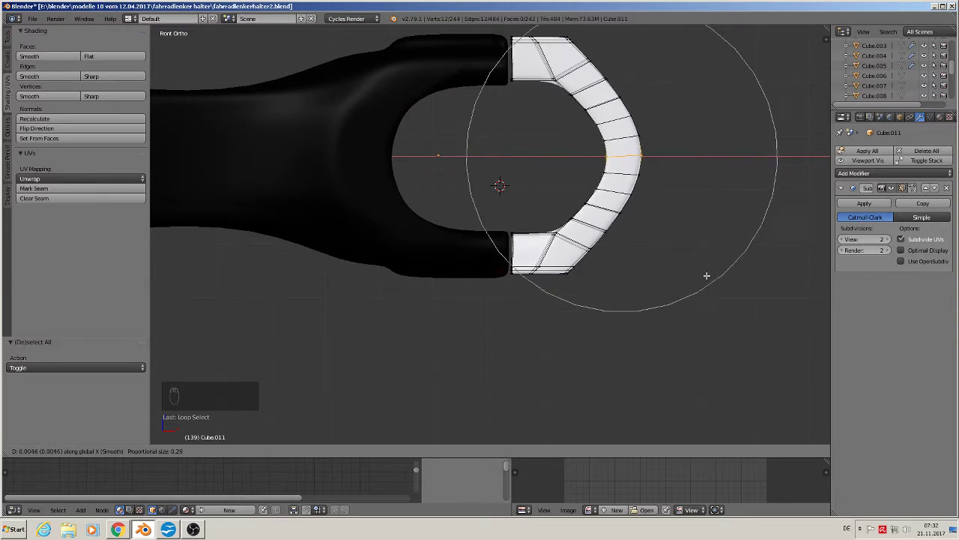
scroll(707, 275, "down", 2)
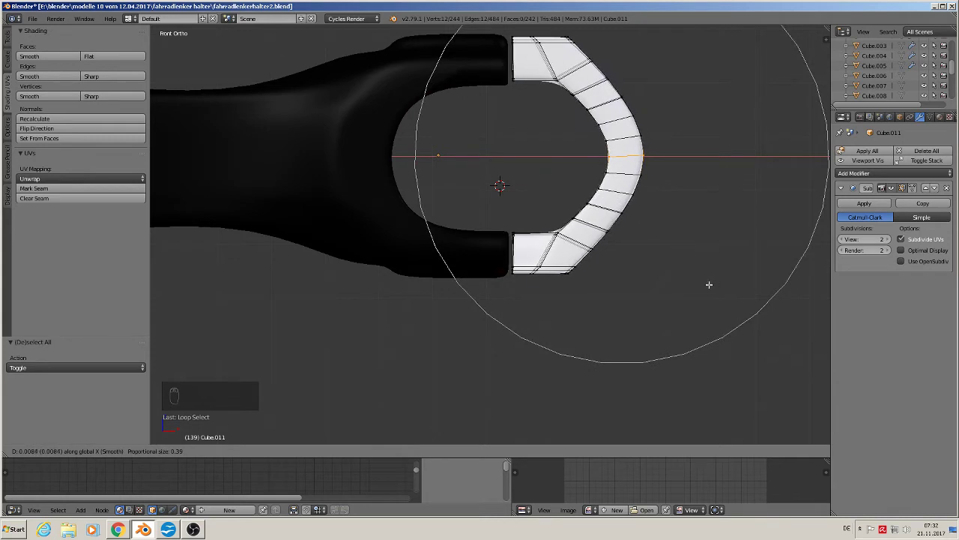
scroll(709, 287, "up", 10)
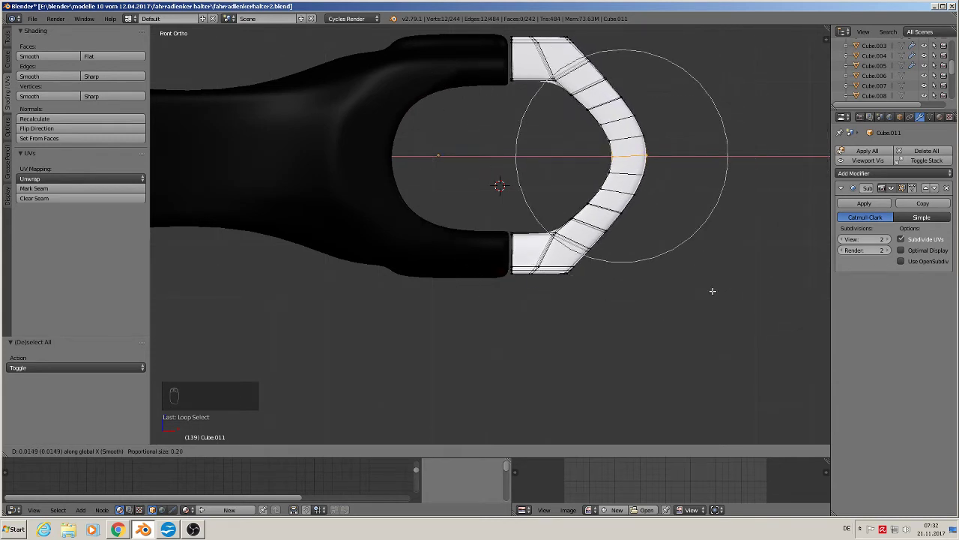
scroll(700, 296, "down", 6)
scroll(700, 299, "down", 6)
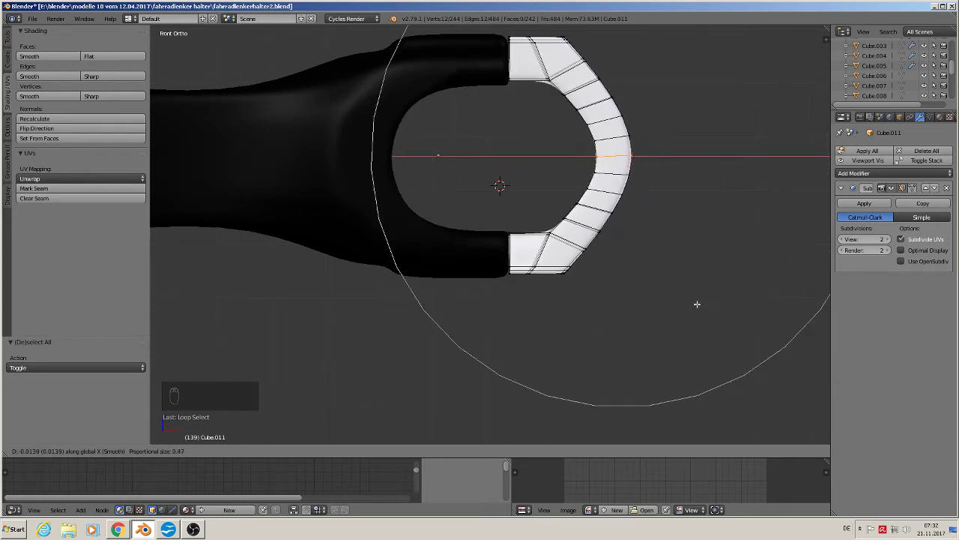
scroll(700, 305, "down", 1)
scroll(696, 307, "down", 3)
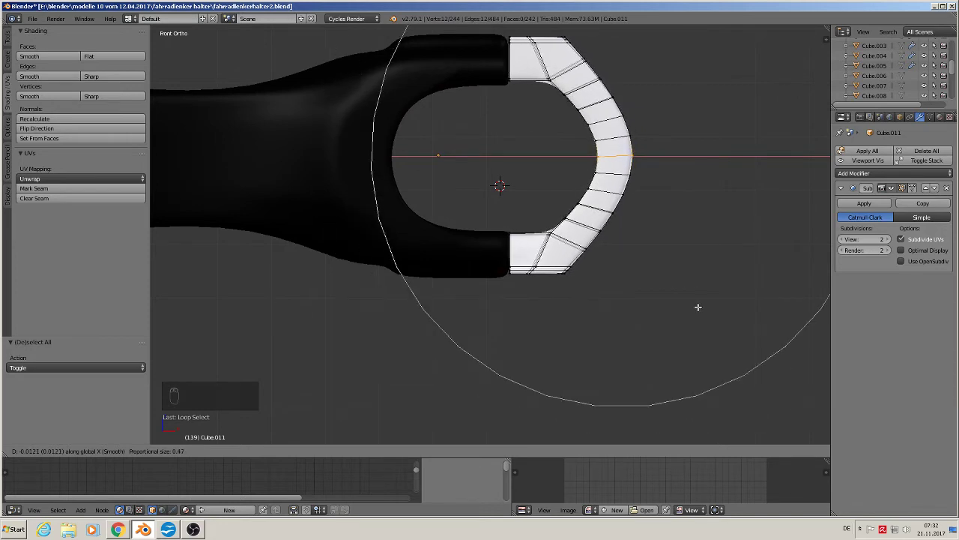
scroll(699, 310, "up", 8)
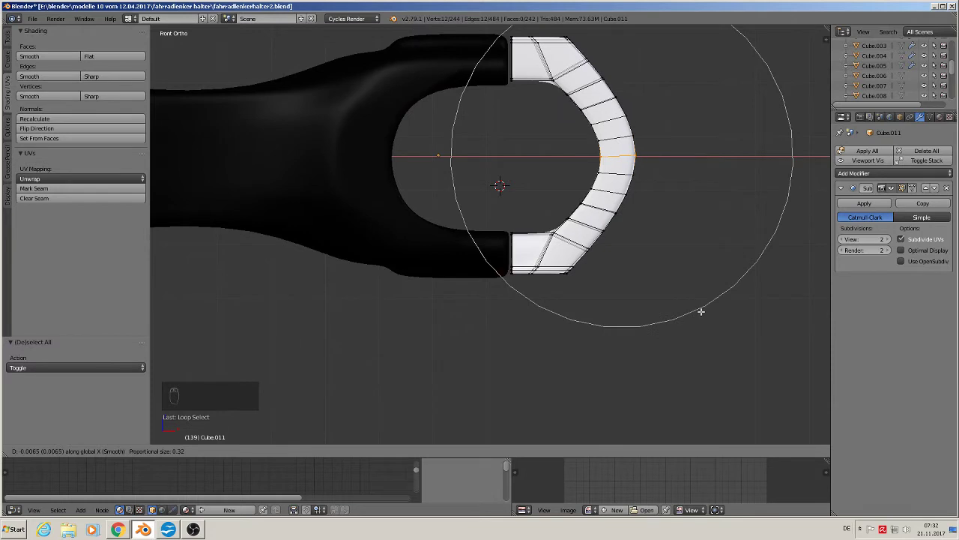
left_click(701, 311)
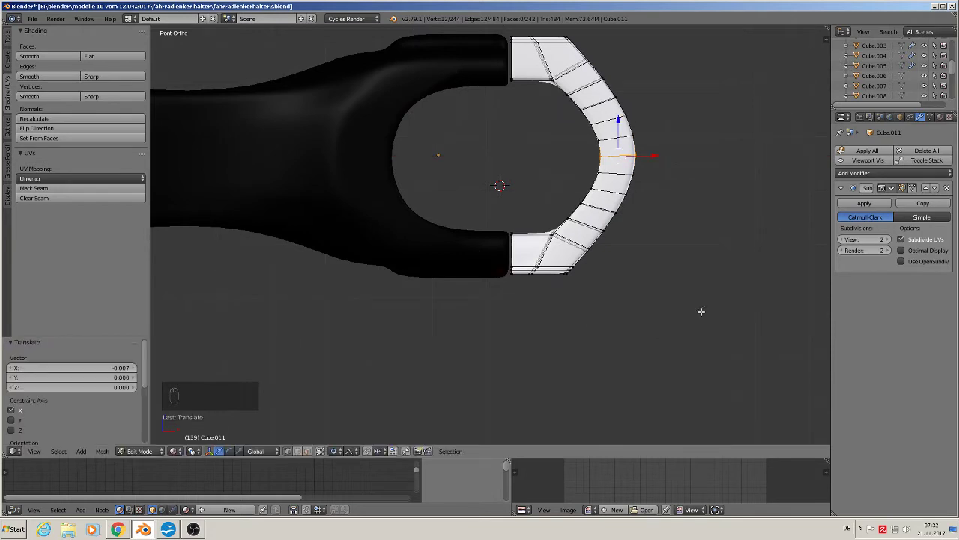
Step: Disable proportional editing and move the third edge loop below the plate's middle 0.008 along X
scroll(663, 288, "up", 2)
scroll(626, 269, "down", 3)
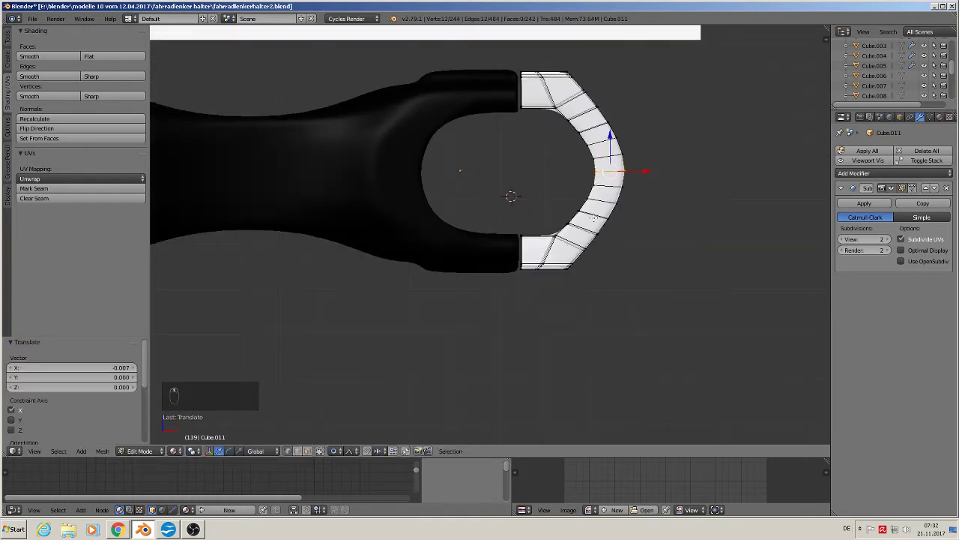
left_click(334, 451)
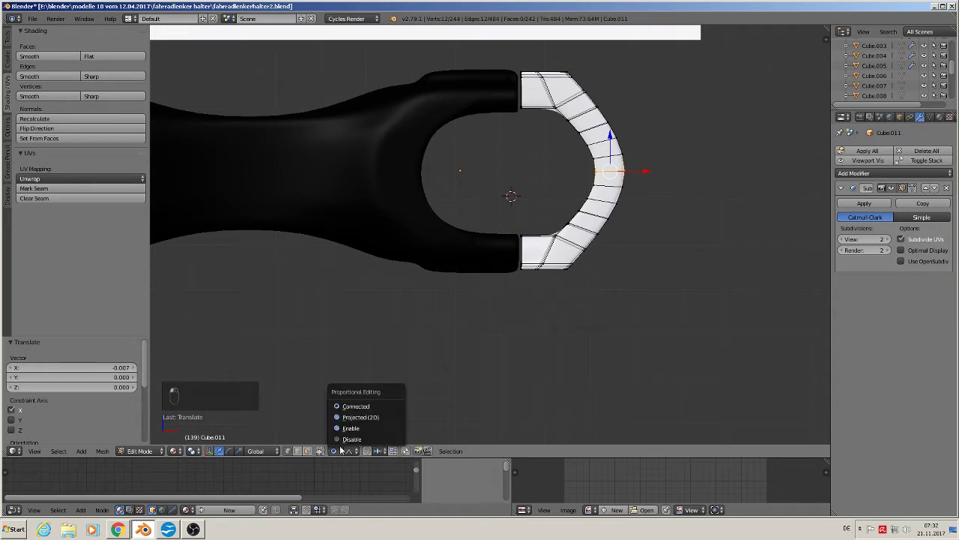
left_click(353, 439)
scroll(619, 283, "up", 3)
scroll(619, 282, "down", 4)
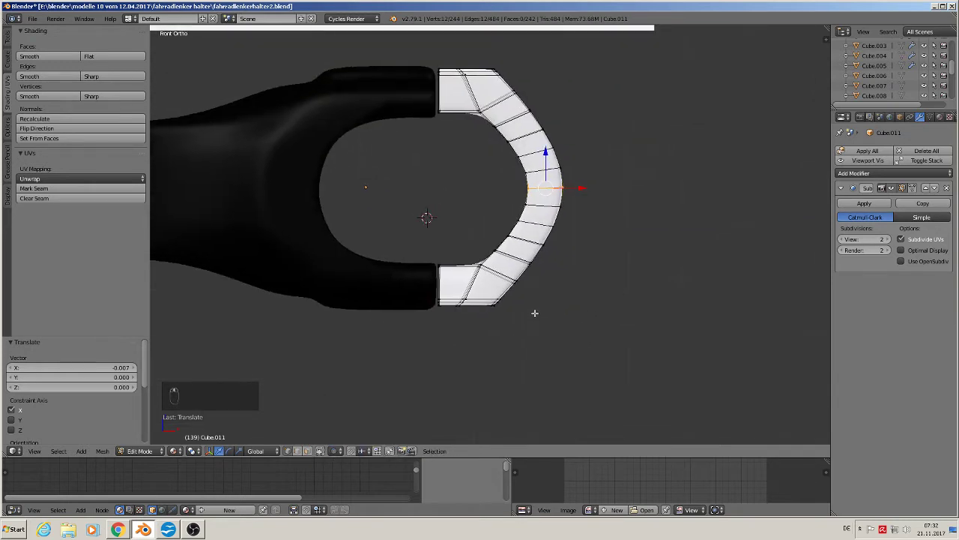
right_click(559, 249, "alt")
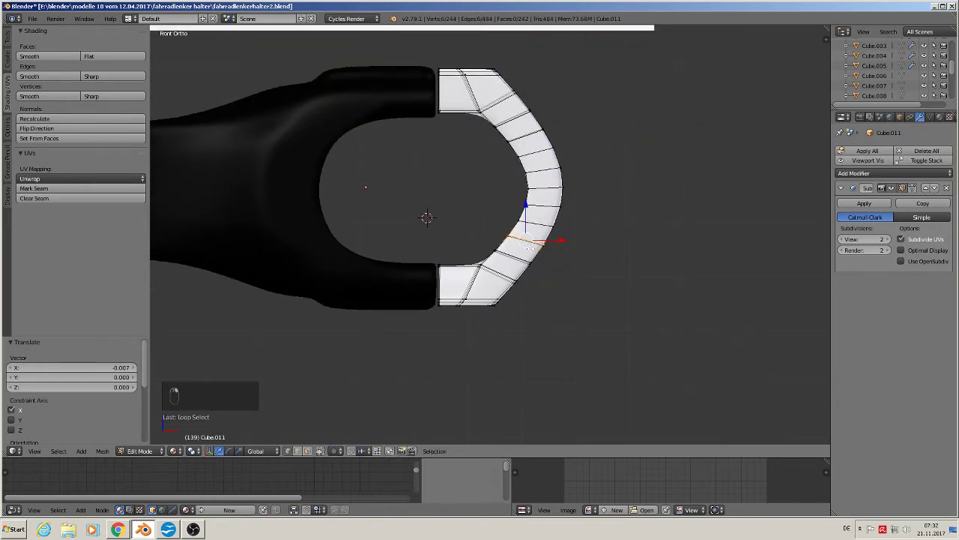
right_click(524, 240, "alt+shift")
mouse_move(549, 265)
middle_mouse_down()
mouse_move(570, 274)
mouse_move(562, 274)
middle_mouse_up()
key("KP_1")
scroll(558, 266, "up", 3)
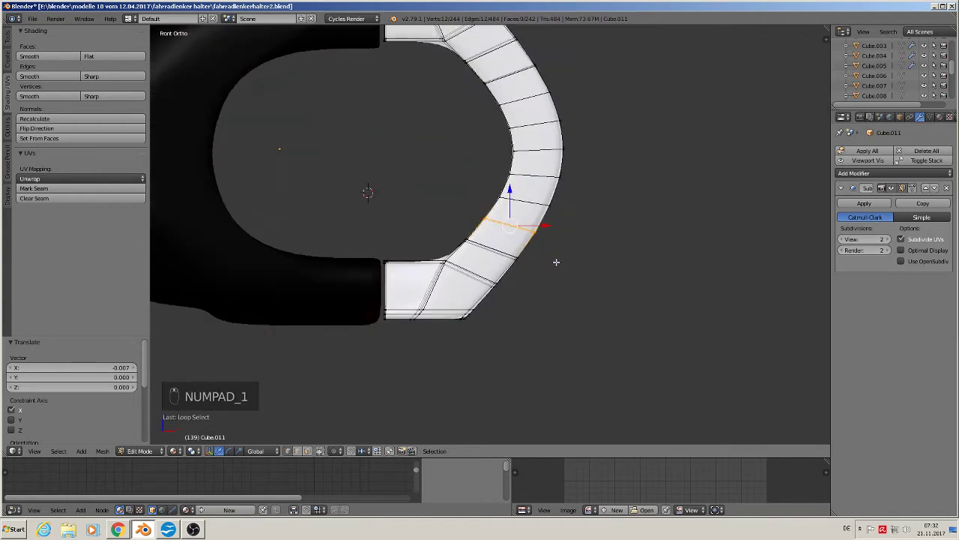
left_click_drag(550, 222, 554, 226)
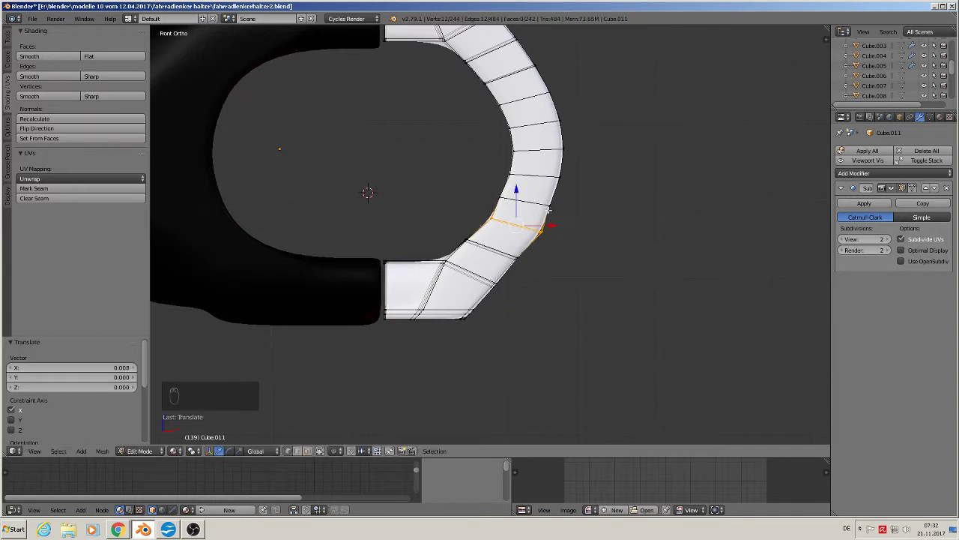
Step: Try moving the second edge loop above the plate's middle 0.005 along X while only part of it is selected, and undo the move
right_click(517, 99, "alt")
right_click(519, 99, "alt")
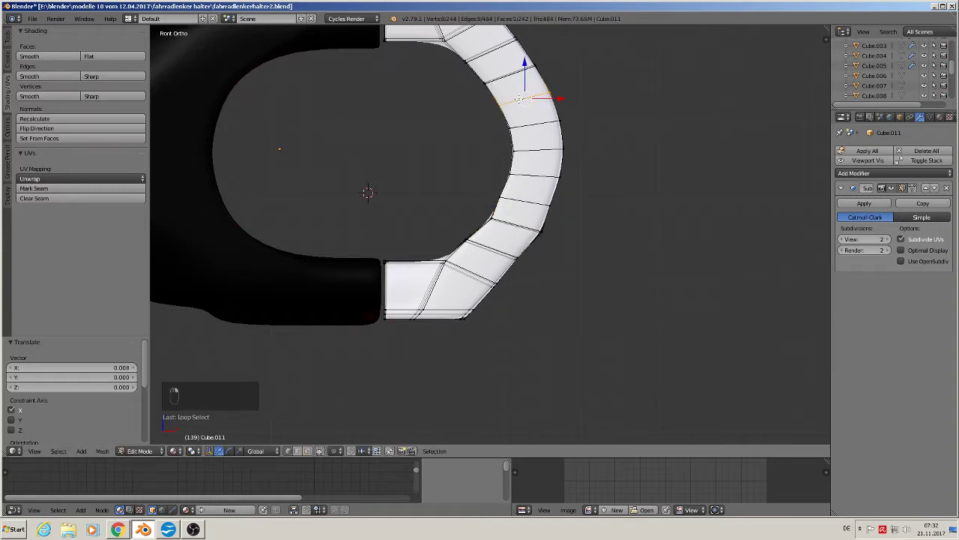
key("g")
key("x")
left_click(539, 98)
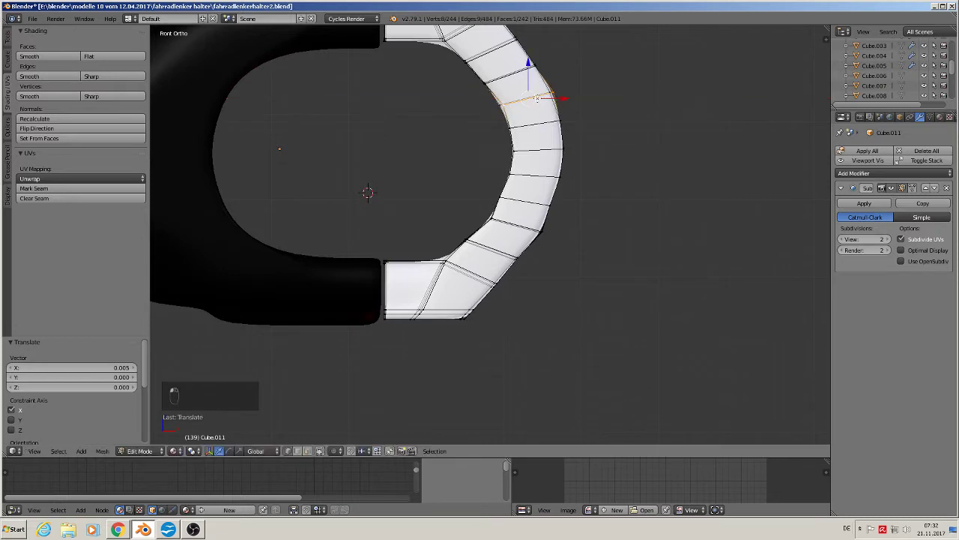
key("ctrl+z")
Step: Extend the selection to the complete second edge loop above the plate's middle and move it 0.007 along X in front view
middle_click_drag(540, 99, 559, 113)
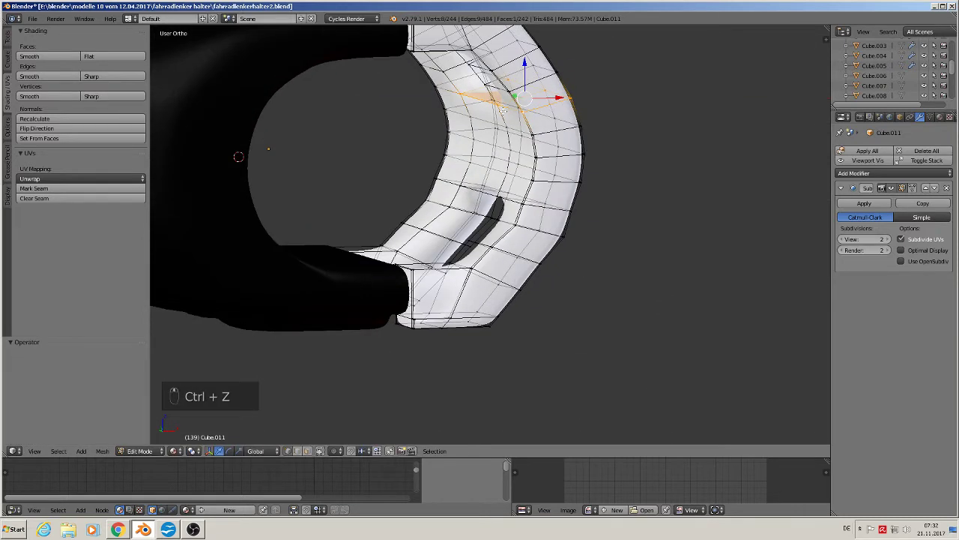
right_click(447, 93, "alt+shift")
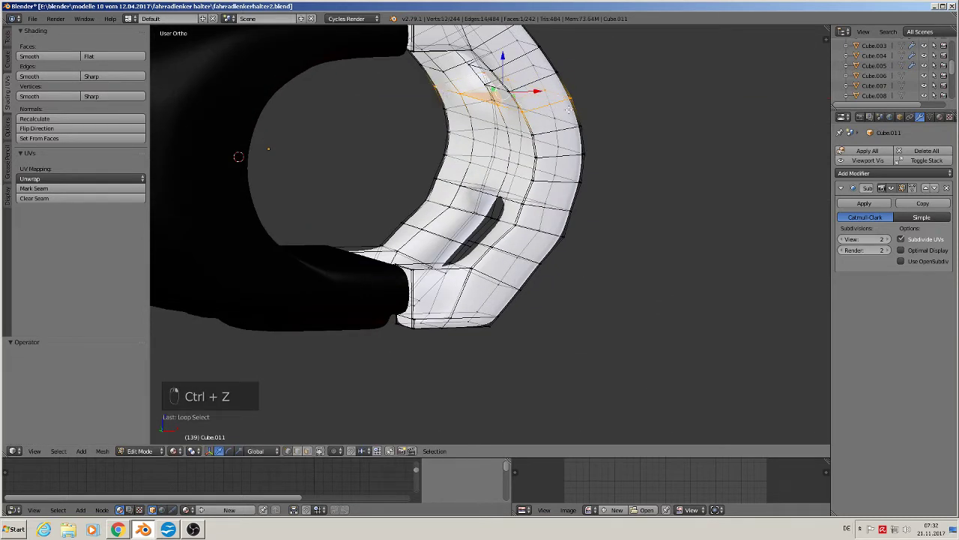
middle_click_drag(569, 108, 607, 113)
key("KP_1")
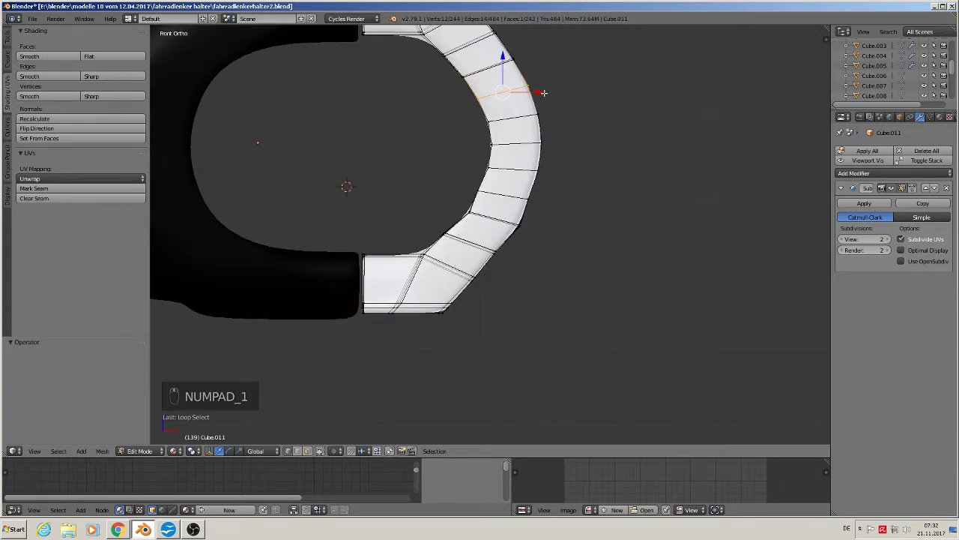
left_click_drag(542, 90, 550, 93)
Step: Select the third edge loop above the plate's middle and, in front view, raise it 0.003 along Z
middle_click_drag(487, 68, 207, 172, "shift")
right_click(508, 98, "alt")
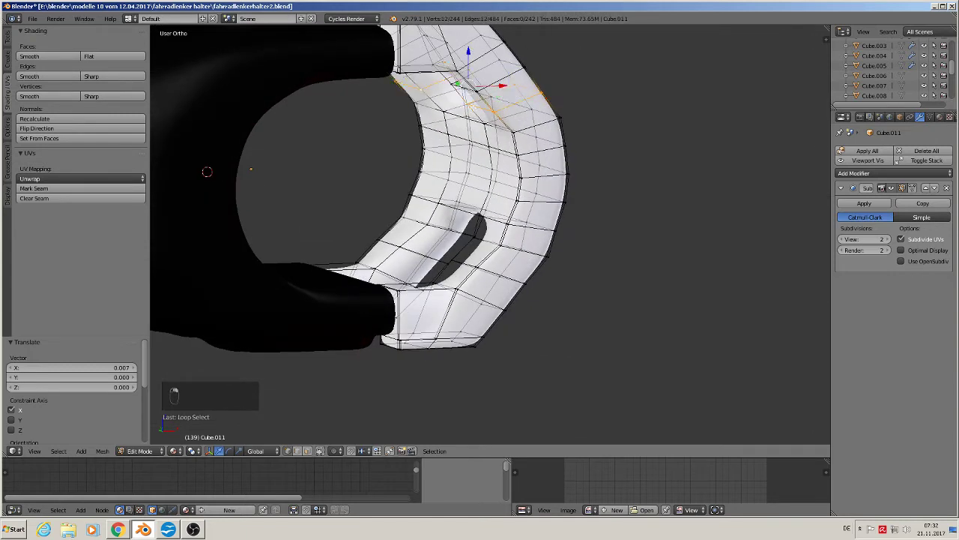
key("KP_1")
left_click_drag(503, 88, 475, 50)
Step: Move the fourth edge loop above the plate's middle 0.006 along X, plus a small free shift of 0.000645 in X and 0.002 in Z
left_click(451, 65, "alt")
left_click(436, 65, "alt+shift")
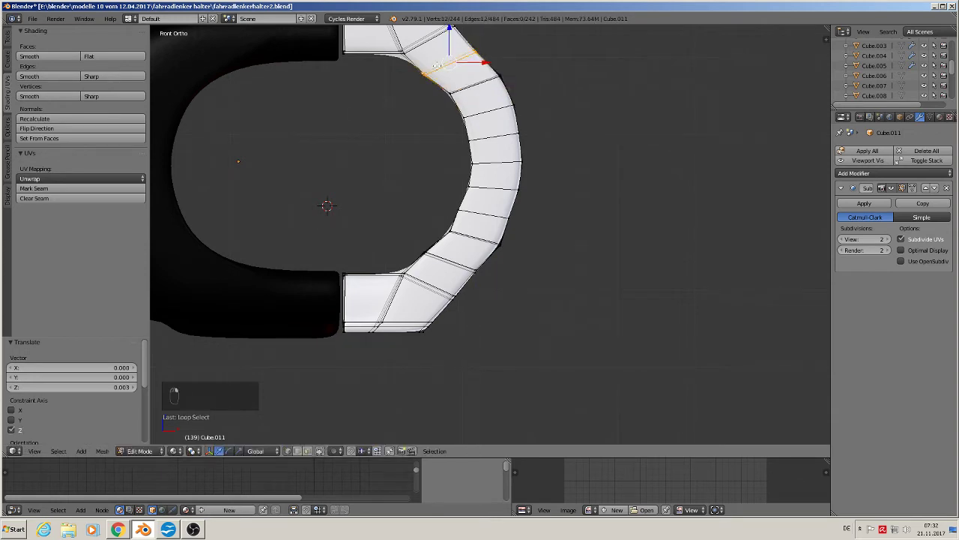
left_click(477, 65)
left_click_drag(477, 66, 479, 66)
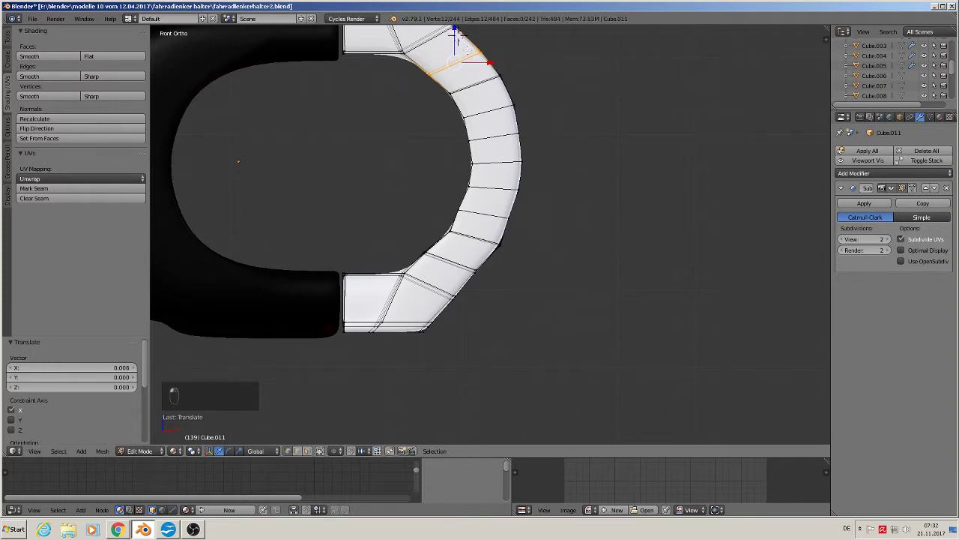
key("g")
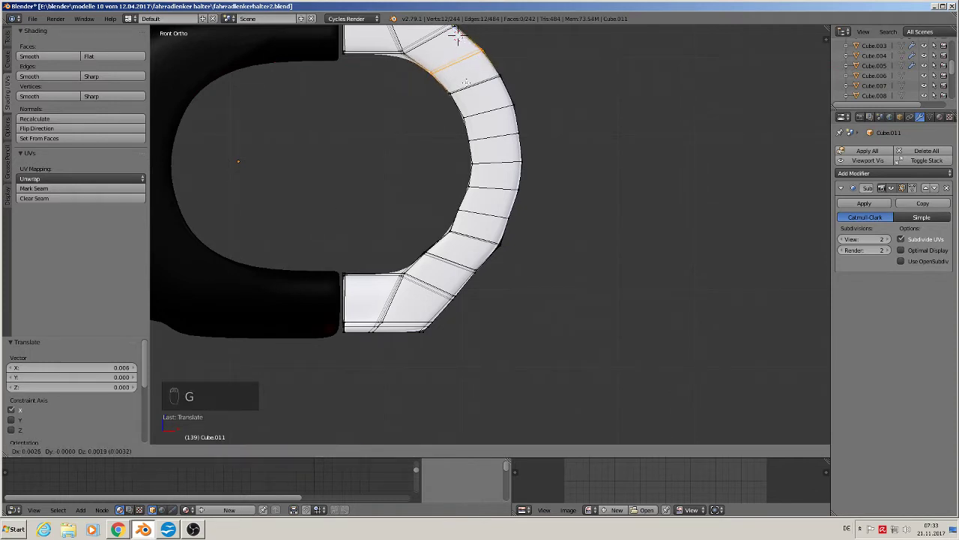
left_click(457, 37)
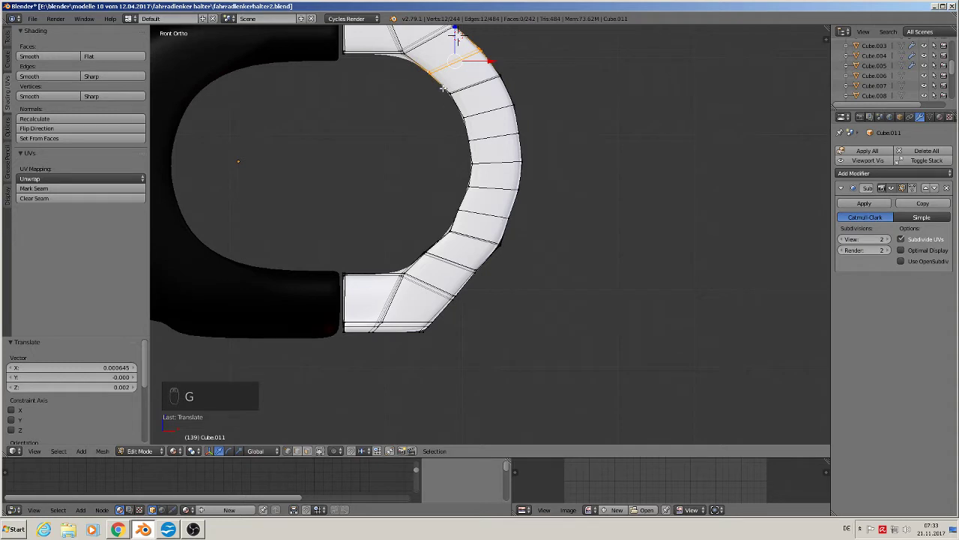
Step: Select the complete fourth edge loop below the plate's middle, move it about 0.006 along X and -0.004 along Z, and leave Edit Mode
right_click(454, 261)
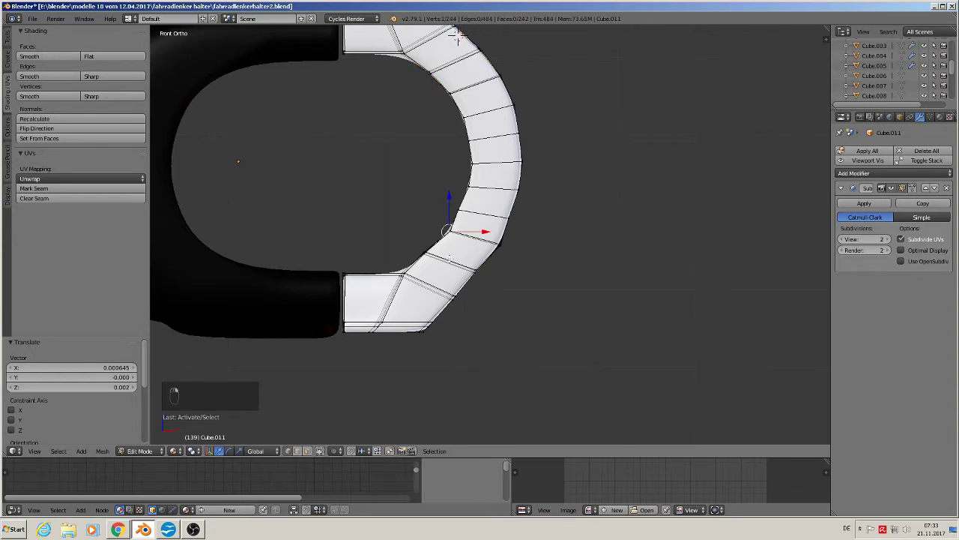
right_click(447, 262)
right_click(447, 262, "shift")
middle_click_drag(446, 261, 431, 256)
right_click(431, 256, "alt")
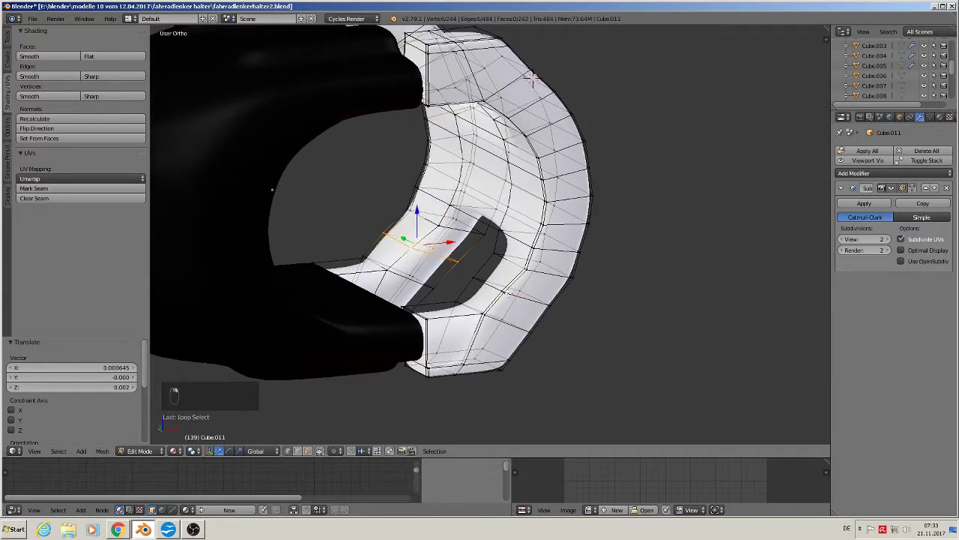
right_click(532, 303, "alt+shift")
key("KP_1")
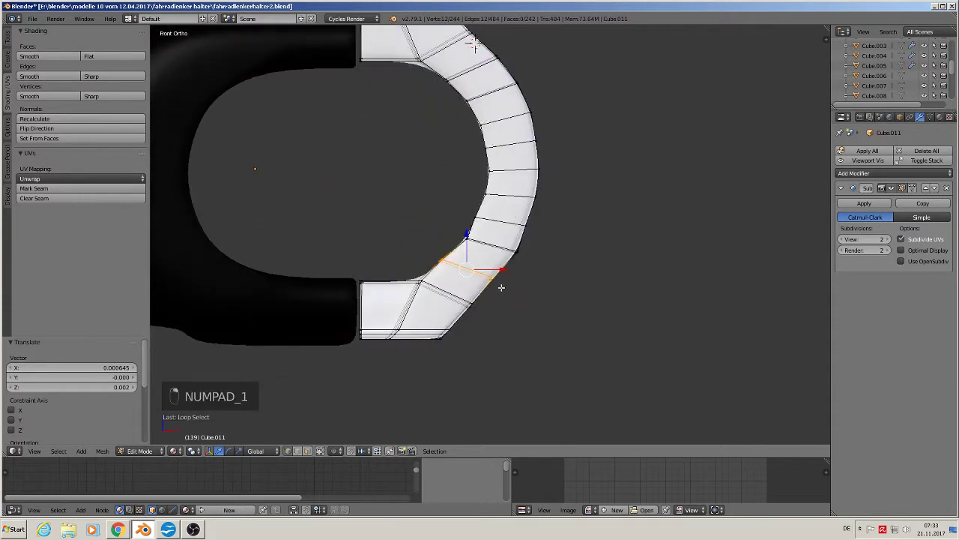
key("g")
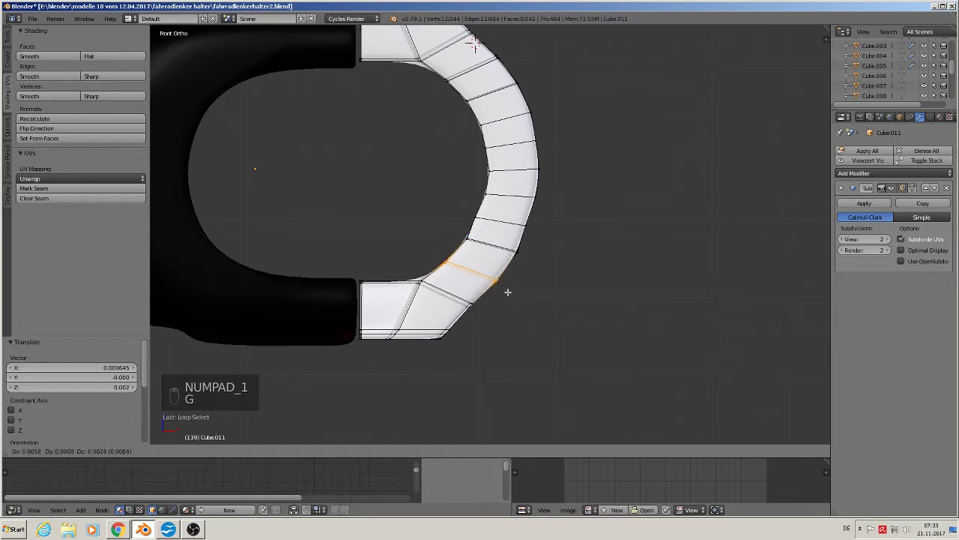
left_click(507, 293)
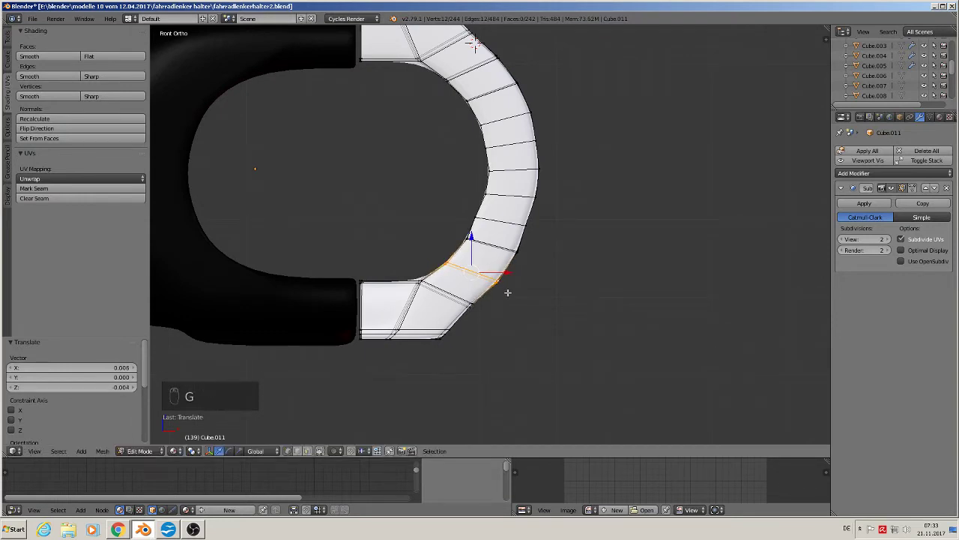
key("Tab")
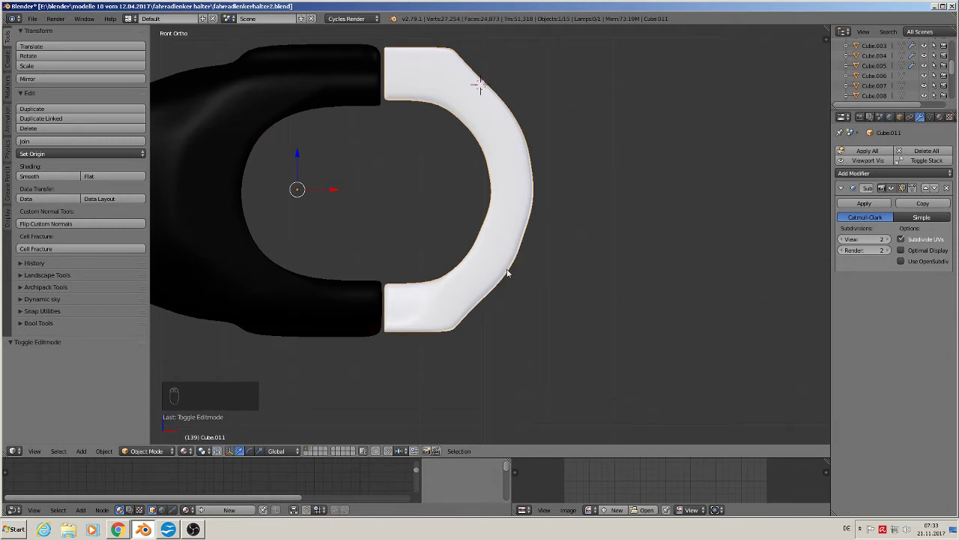
Step: In Edit Mode, circle-select the outer vertices of the third and second edge loops above the middle in turn and adjust each along X
key("Tab")
key("a")
key("a")
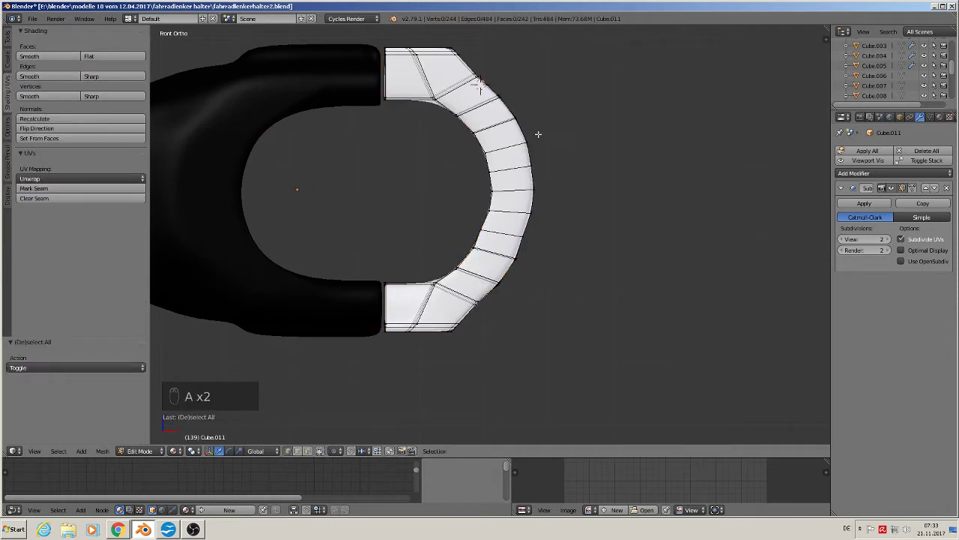
key("c")
left_click(522, 117)
left_click_drag(546, 117, 558, 145)
key("a")
key("c")
left_click(524, 142)
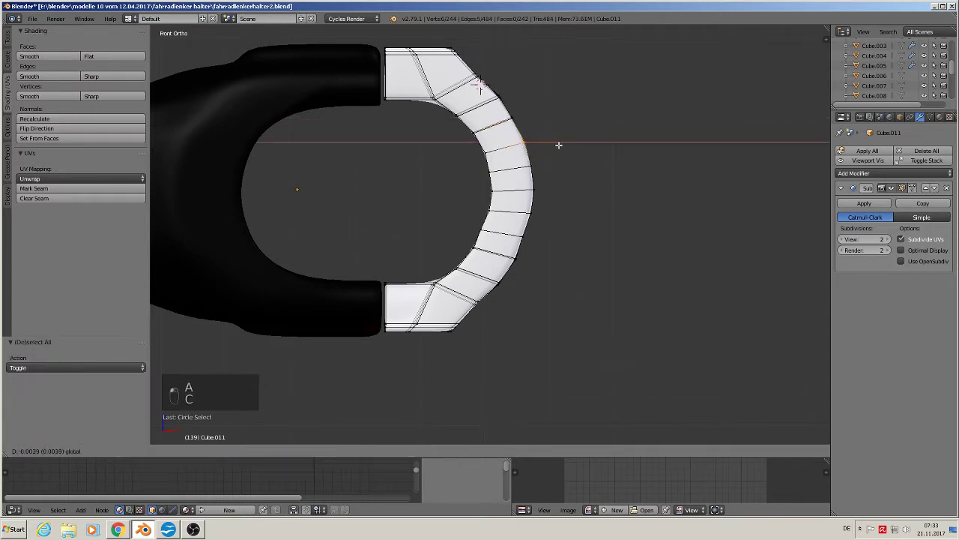
left_click(559, 144)
Step: Adjust the outer vertices of the second edge loop below the middle along X, move its inner vertices 0.003 along X, and leave Edit Mode
key("a")
key("c")
left_click(530, 236)
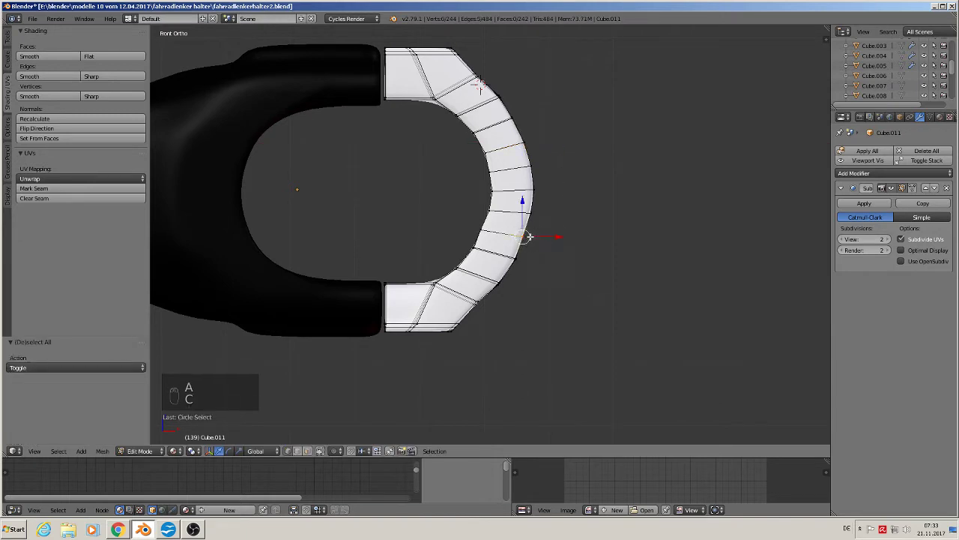
left_click_drag(548, 238, 510, 229)
key("a")
key("c")
left_click(489, 230)
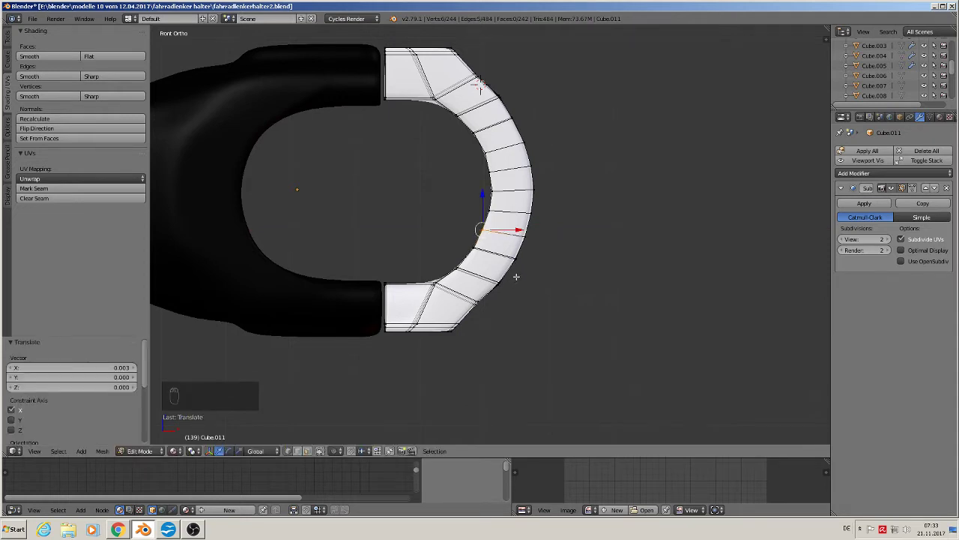
key("Tab")
Step: Examine the clamp's arm ends and bolt areas in the reference photo and compare them with the modelled plate's upper arms
scroll(517, 279, "down", 3)
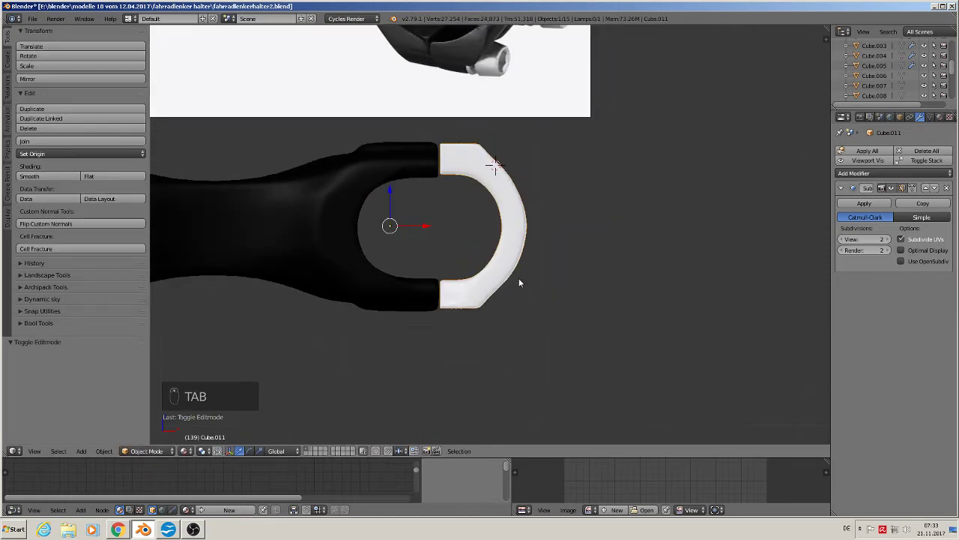
middle_click_drag(518, 278, 559, 215)
scroll(515, 217, "down", 3)
scroll(567, 199, "down", 2)
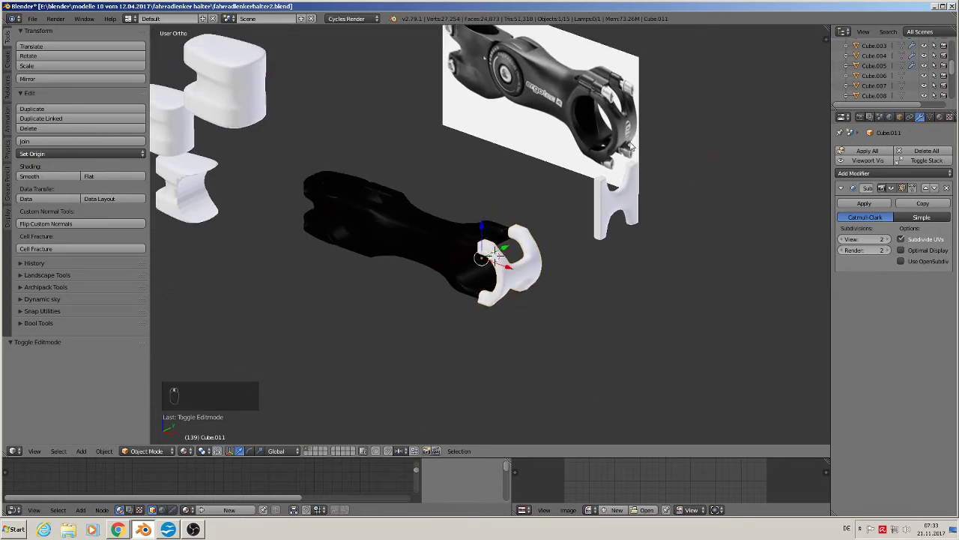
scroll(588, 105, "up", 6)
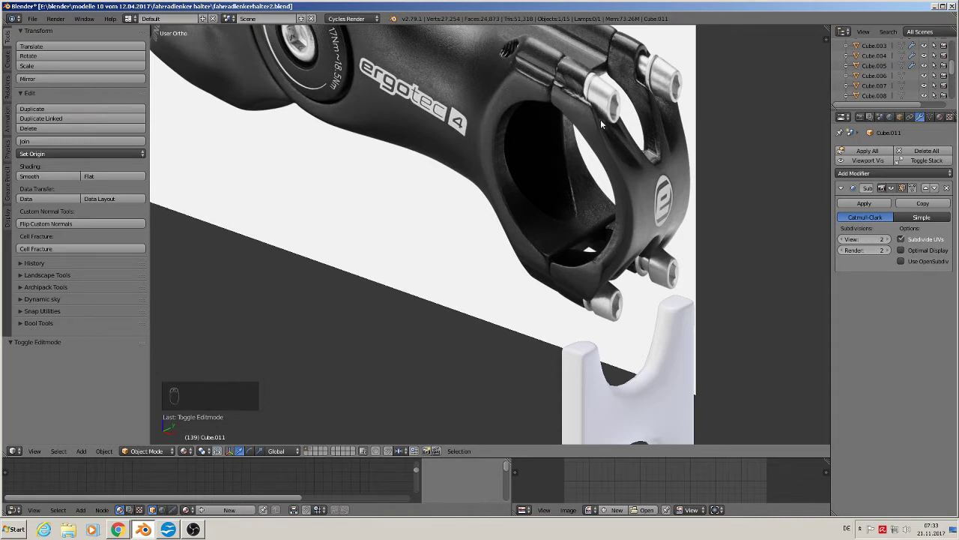
middle_click_drag(545, 286, 642, 101, "shift")
middle_click_drag(535, 240, 649, 169, "shift")
scroll(564, 219, "up", 3)
scroll(471, 278, "up", 3)
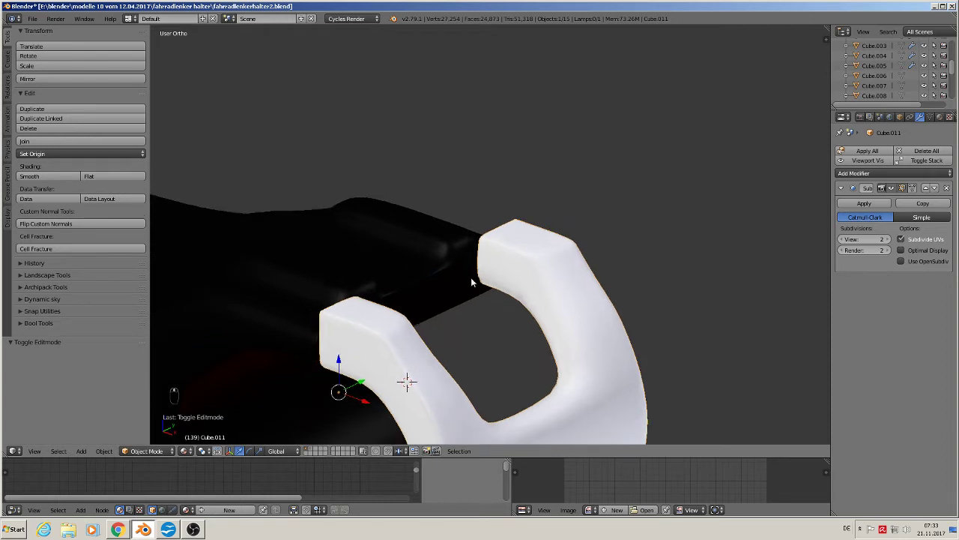
Step: Enter Edit Mode on the clamp plate and limit the selection to visible geometry
key("Tab")
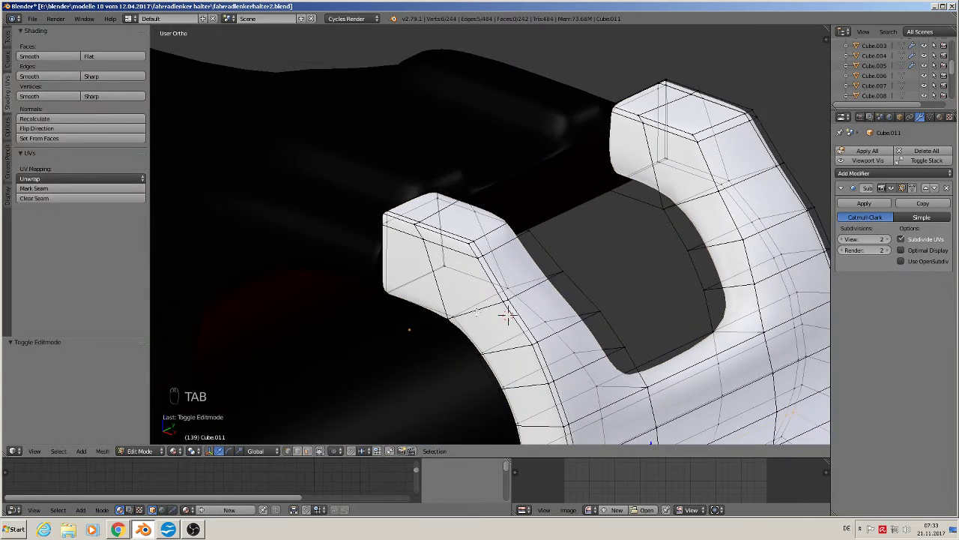
middle_click_drag(455, 286, 298, 312, "shift")
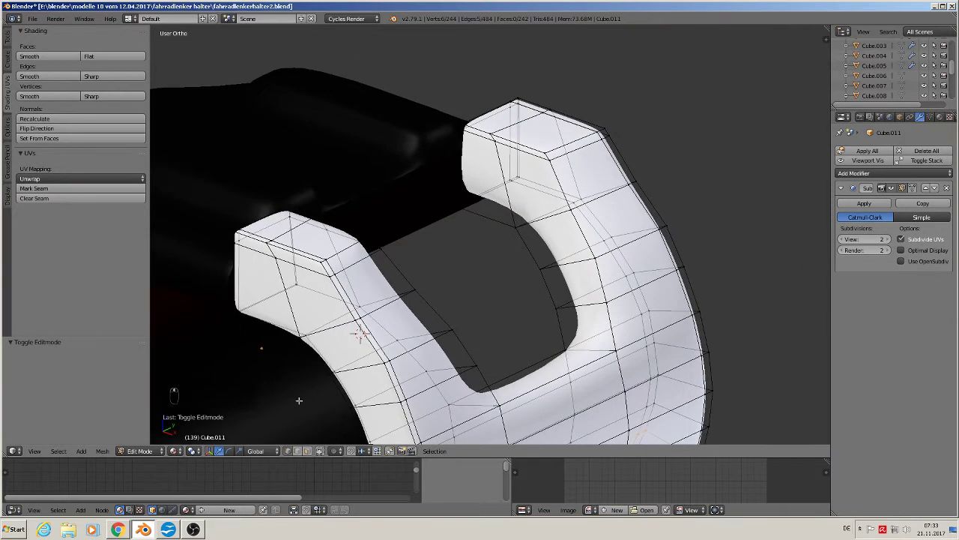
left_click(321, 451)
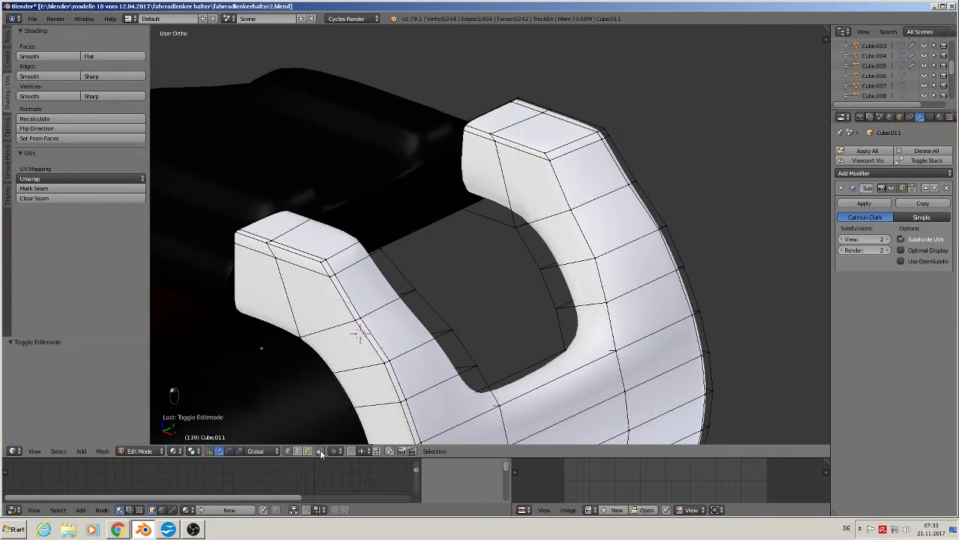
middle_click_drag(420, 330, 384, 315)
middle_click_drag(330, 293, 352, 283)
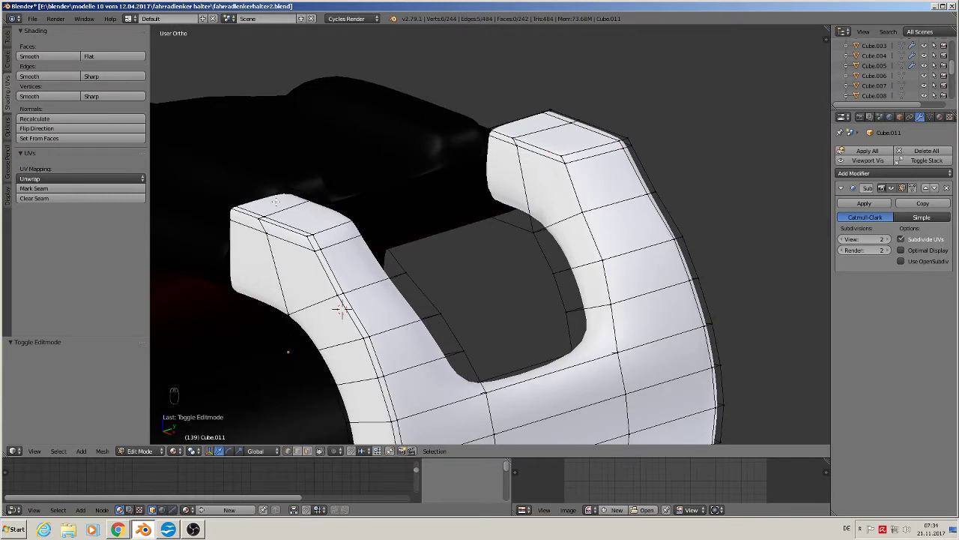
Step: Select the horizontal edge loops just below the tops of both upper arms and dissolve their edges
left_click(308, 450)
right_click(294, 242, "alt")
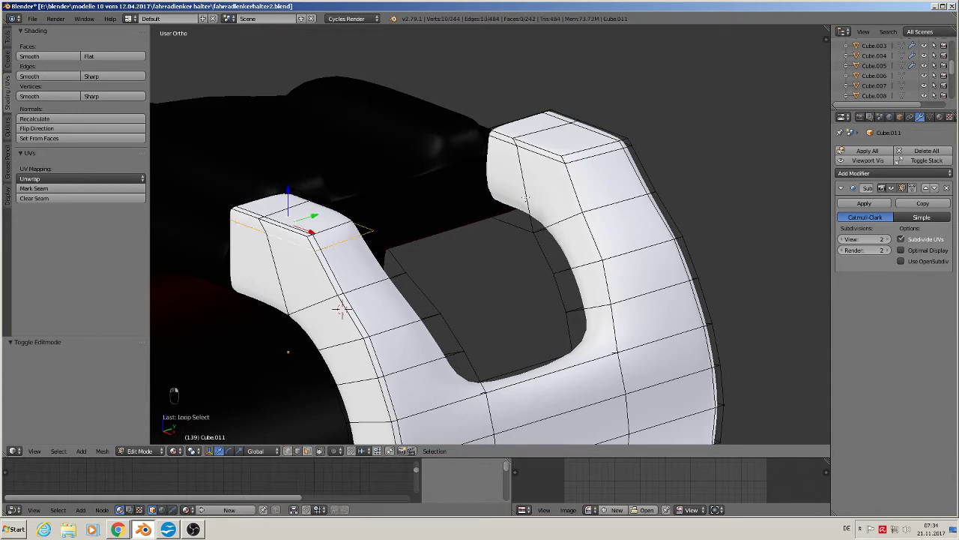
right_click(555, 159, "alt+shift")
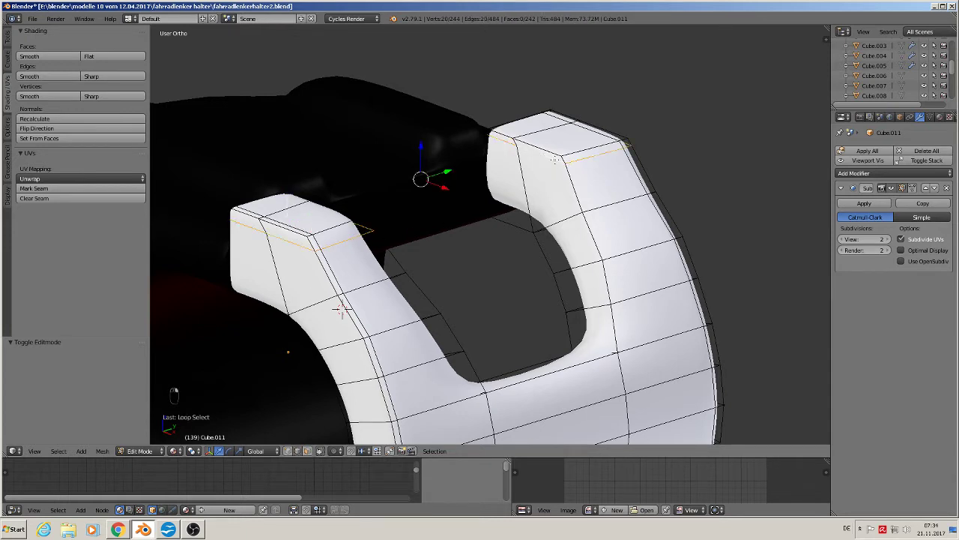
key("x")
left_click(551, 125)
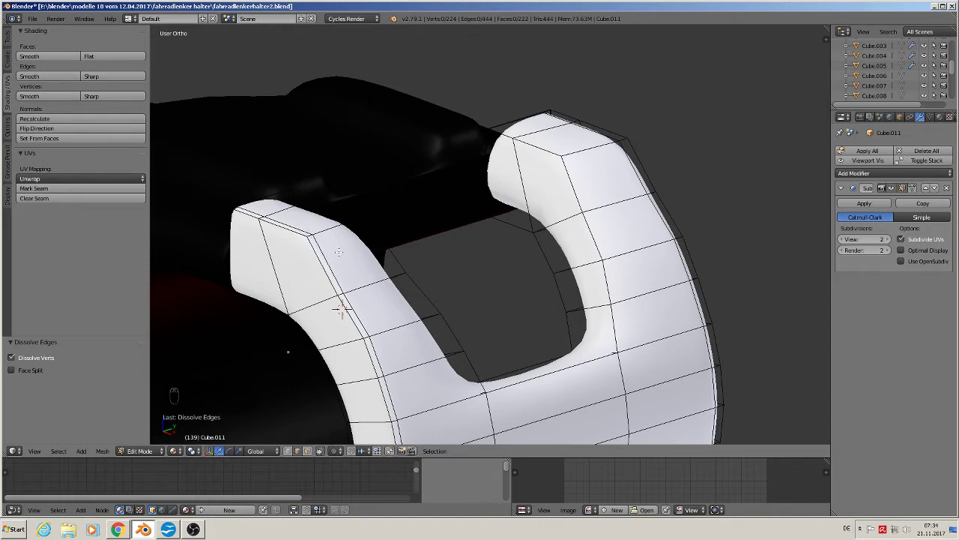
Step: Add a lengthwise loop cut along one arm of the plate, slid about -0.80 toward its inner edge
middle_click_drag(336, 248, 297, 255)
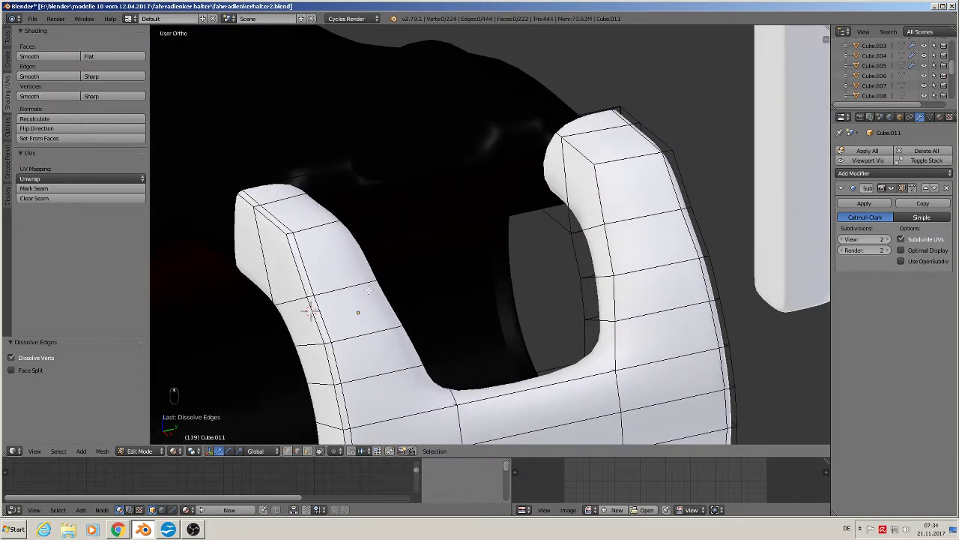
middle_click_drag(357, 261, 357, 183)
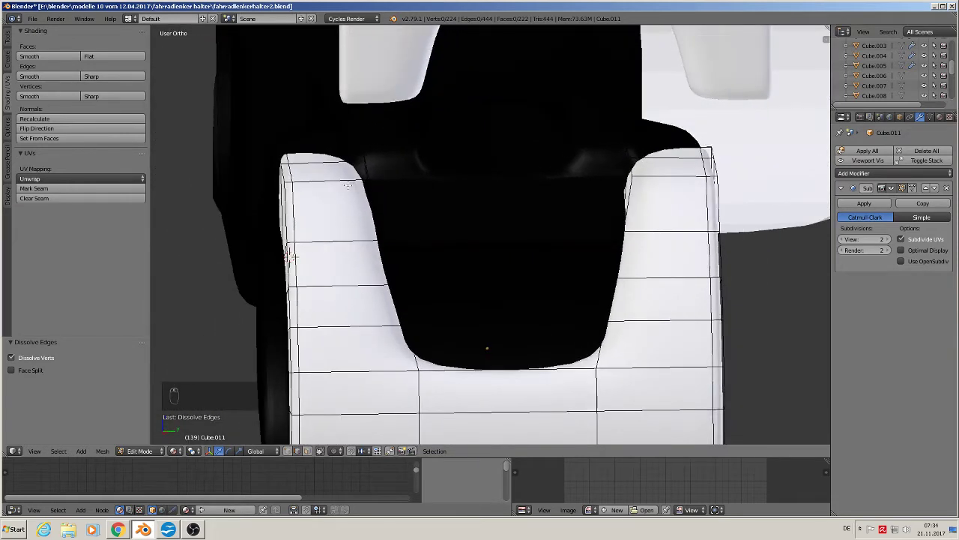
key("ctrl+r")
left_click(349, 186)
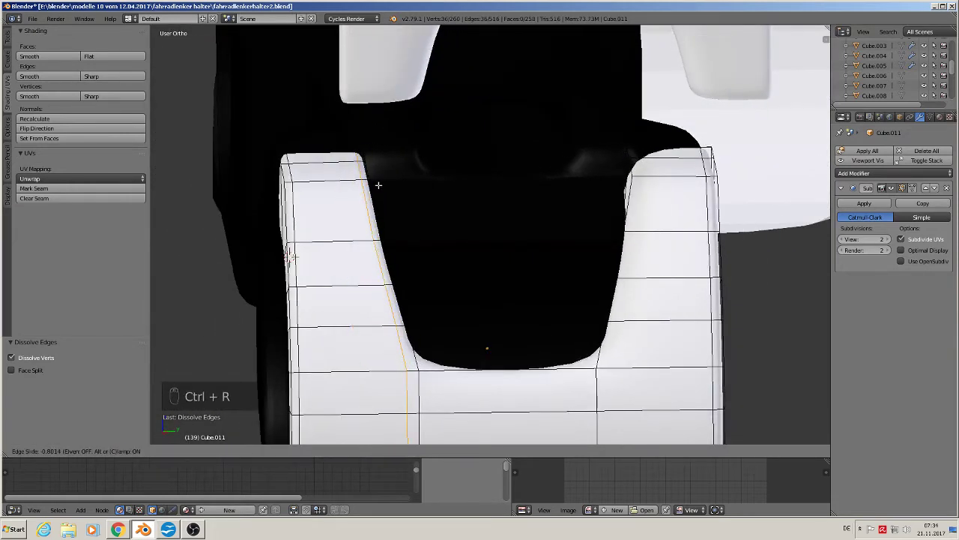
left_click(378, 185)
Step: Add a matching lengthwise loop cut along the plate's other arm, slid close to its inner edge
key("ctrl+r")
left_click(656, 176)
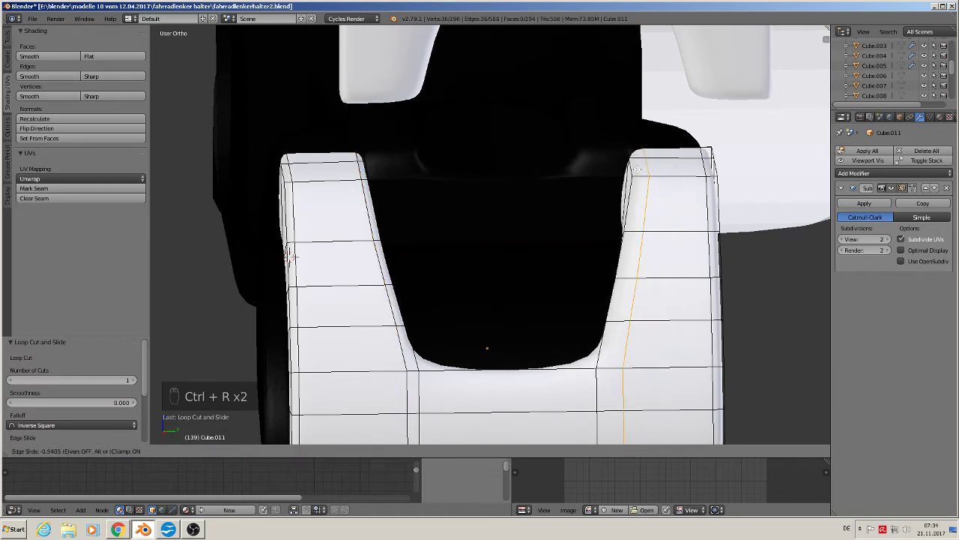
left_click(622, 171)
Step: Recess the front top face and adjoining sloped face of both upper arms by extruding them about 0.02 down along Z
middle_click_drag(549, 233, 538, 275)
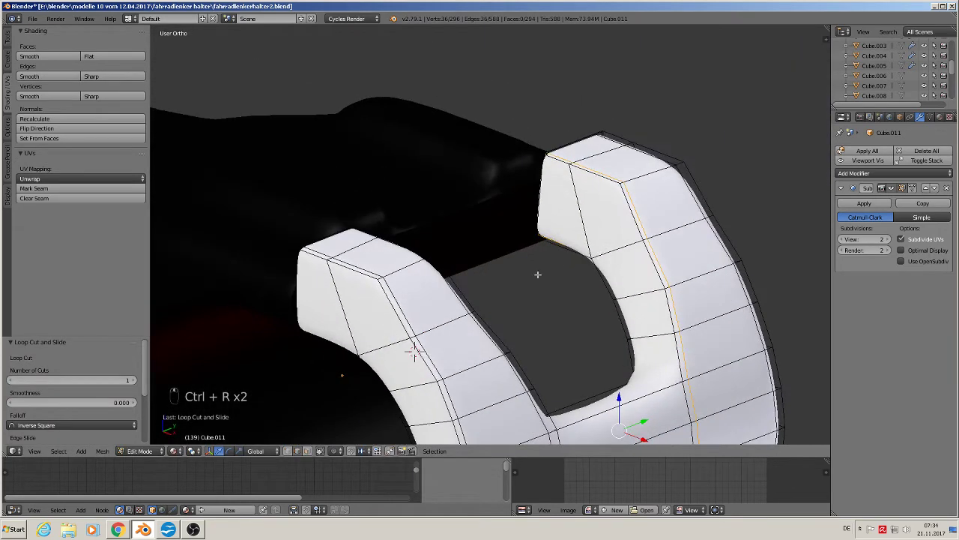
left_click(308, 451)
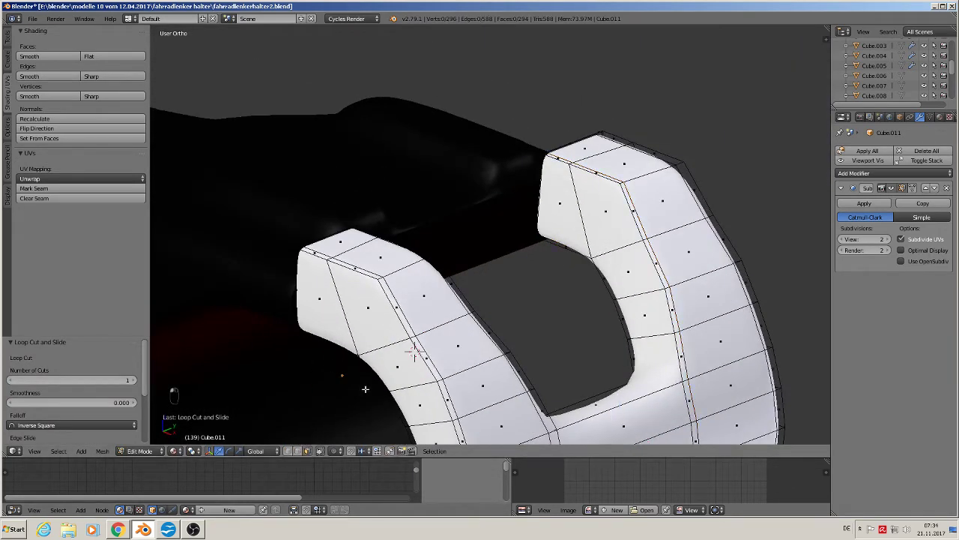
right_click(384, 258)
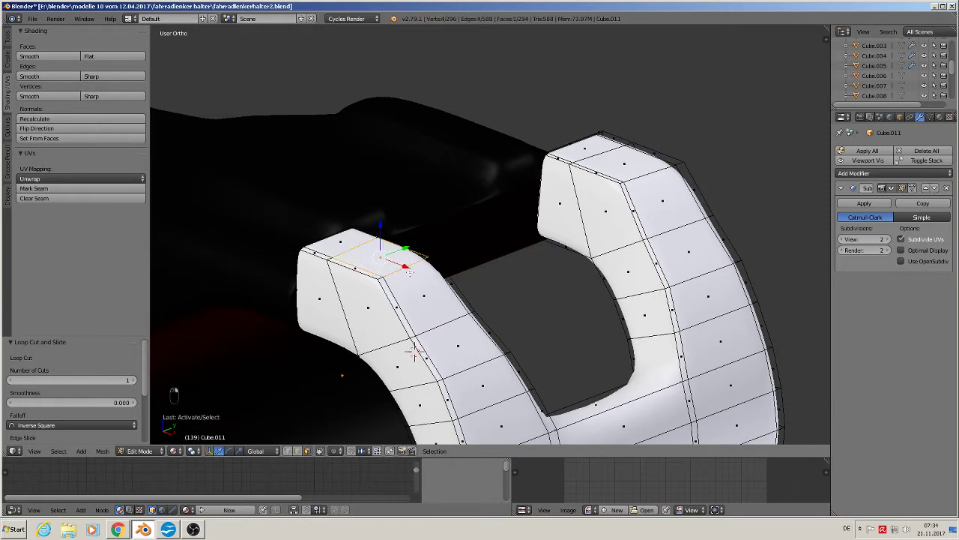
right_click(424, 289, "shift")
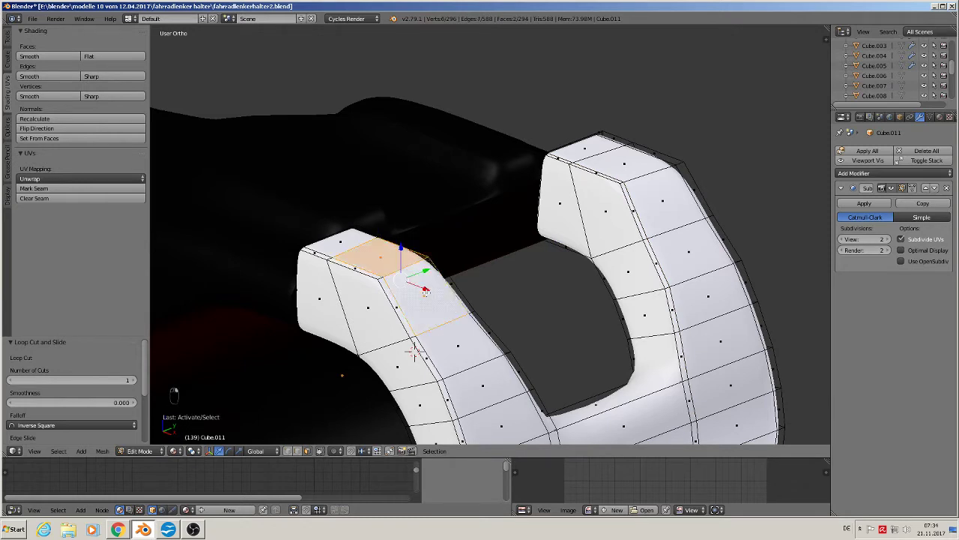
right_click(628, 166, "shift")
right_click(664, 203, "shift")
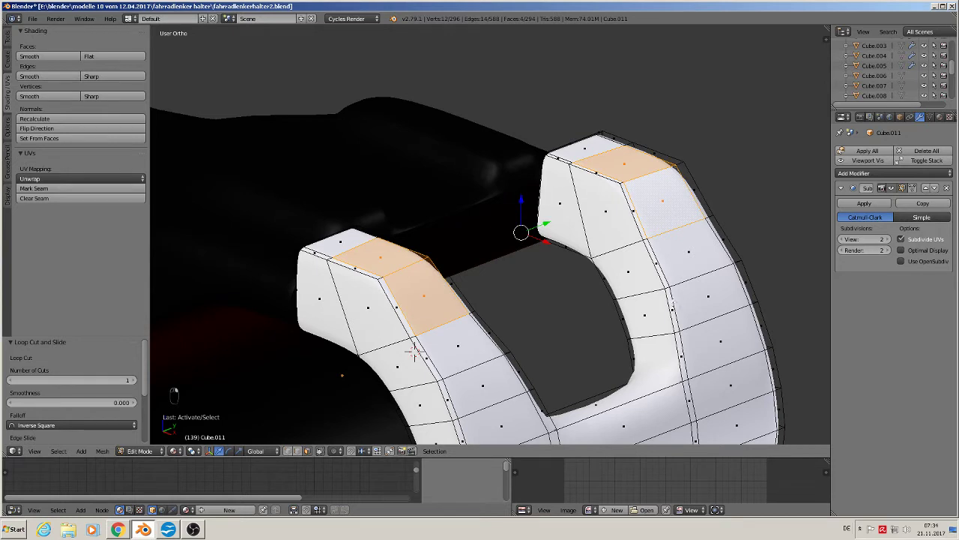
key("e")
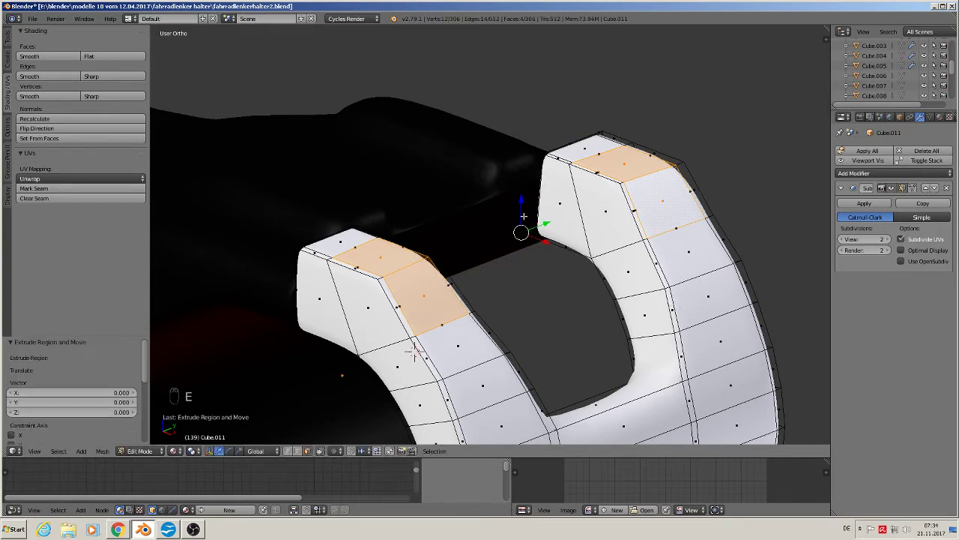
key("z")
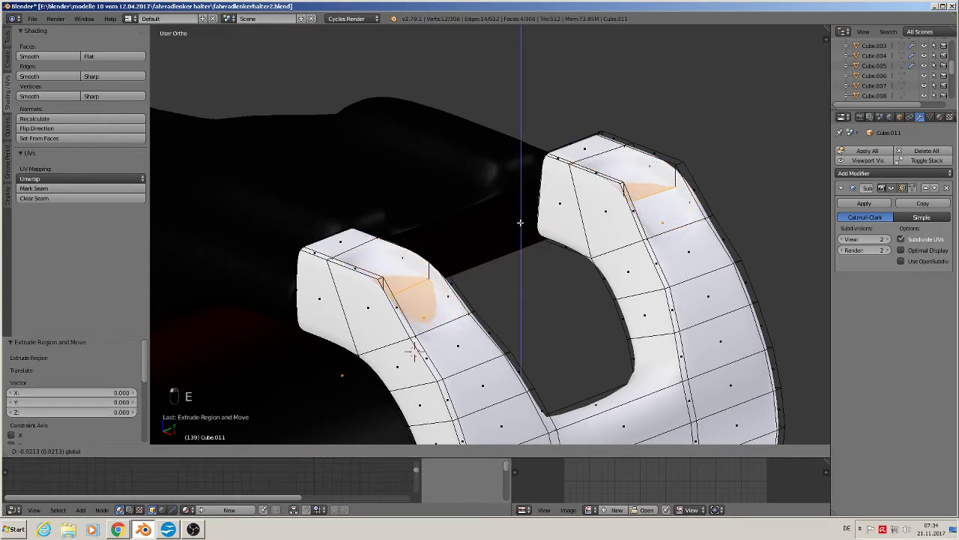
left_click(520, 225)
key("Tab")
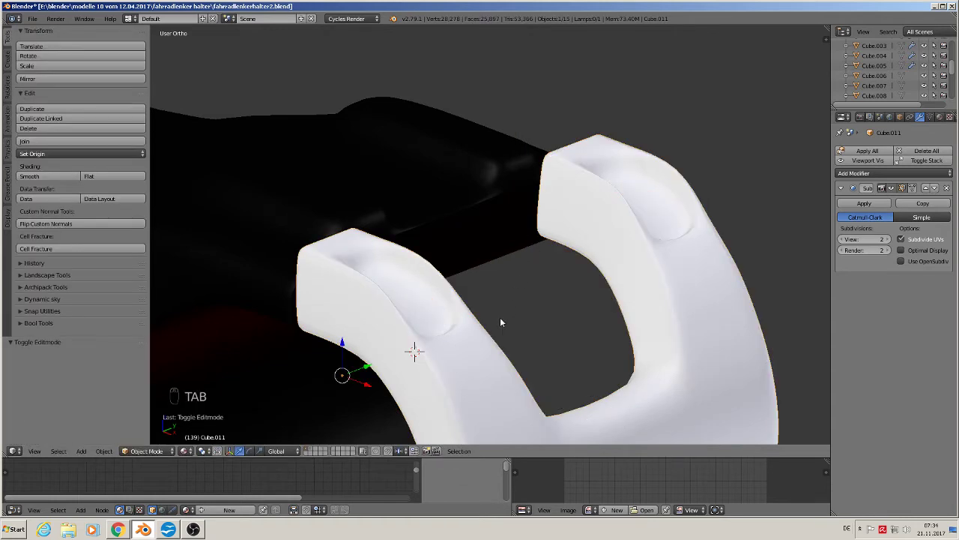
Step: Recess the two outer faces near the end of each lower arm by extruding them about 0.03 inward along X
middle_click_drag(501, 323, 430, 224)
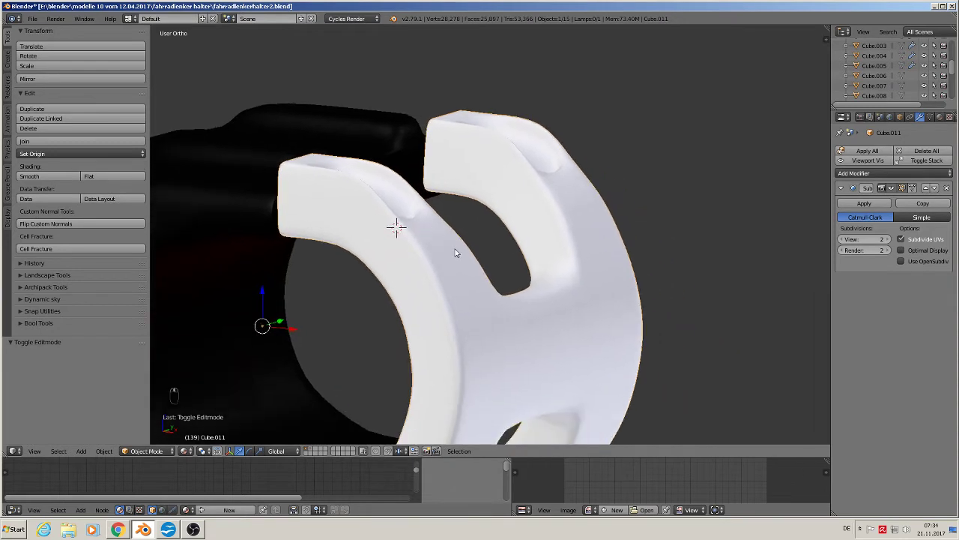
middle_click_drag(469, 272, 554, 179, "shift")
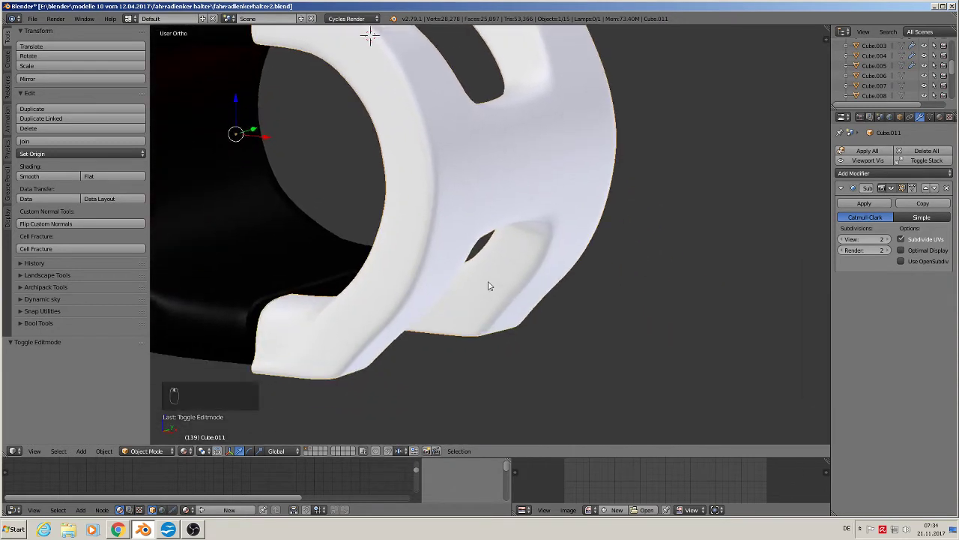
middle_click_drag(488, 286, 456, 257)
key("Tab")
scroll(343, 307, "up", 4)
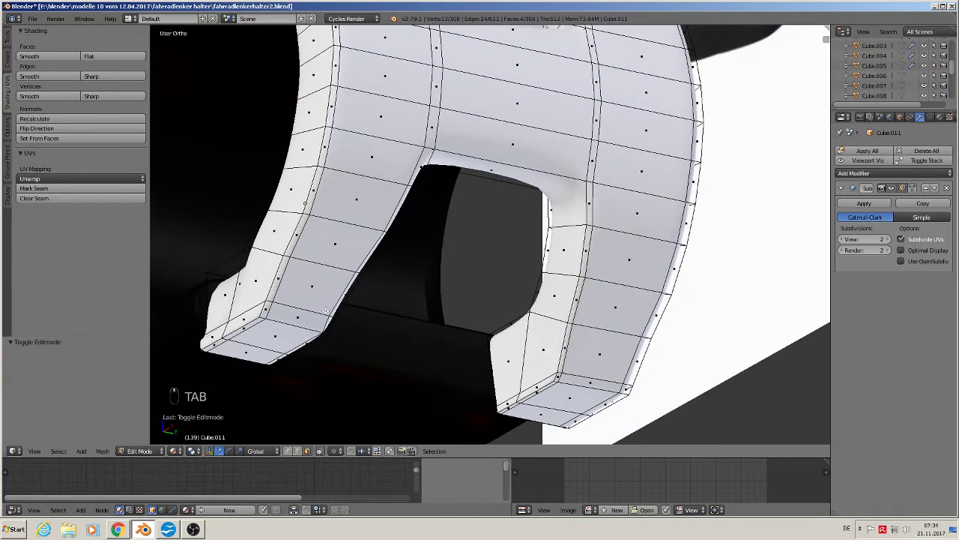
right_click(295, 318)
right_click(314, 288, "shift")
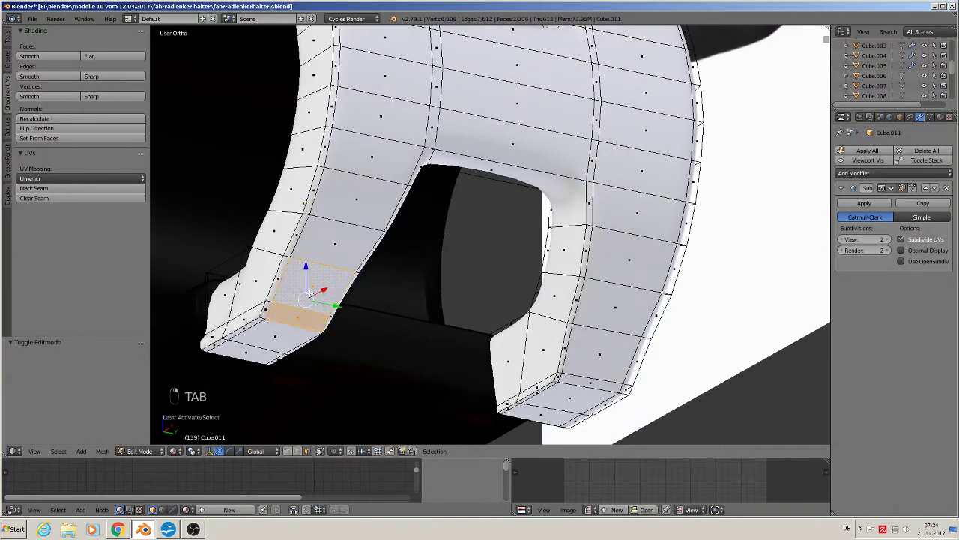
right_click(590, 381, "shift")
right_click(588, 349, "shift")
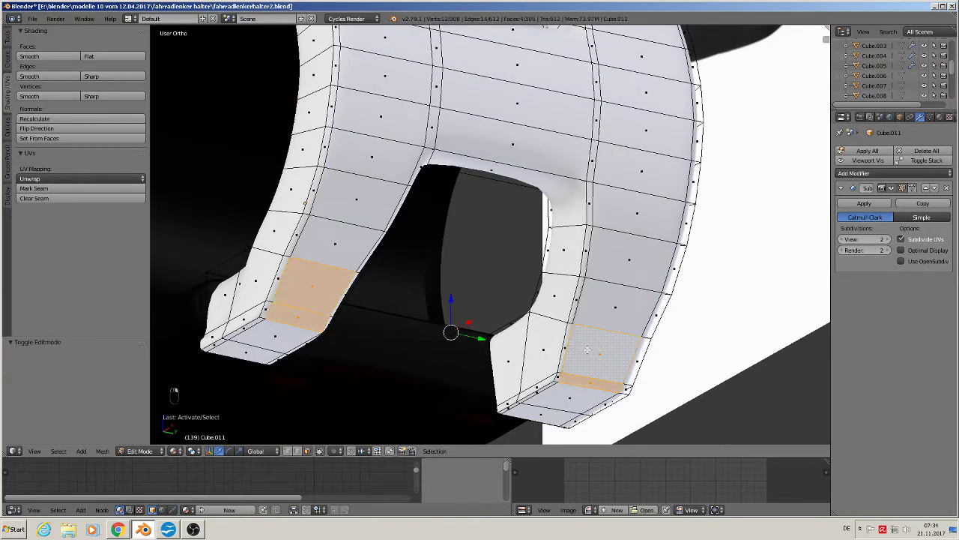
middle_click_drag(587, 350, 514, 360)
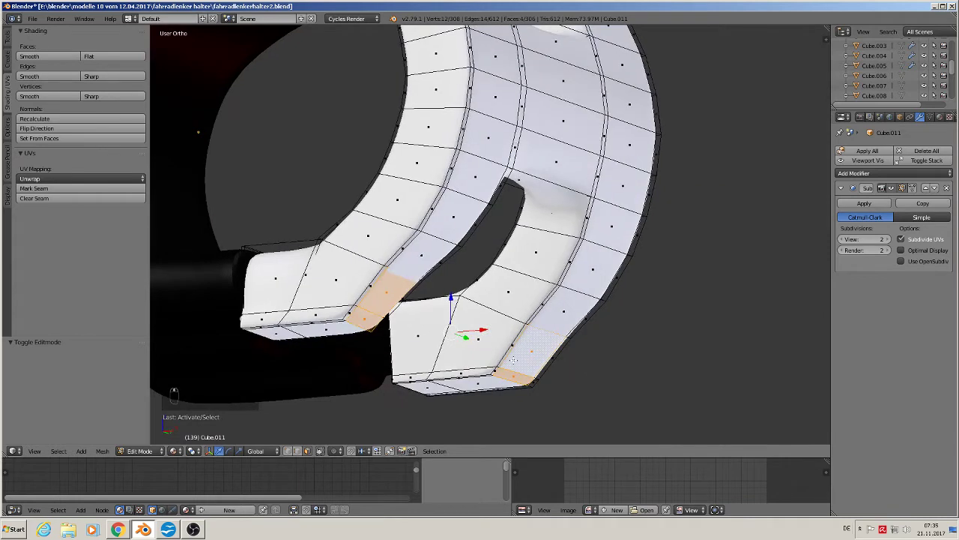
key("e")
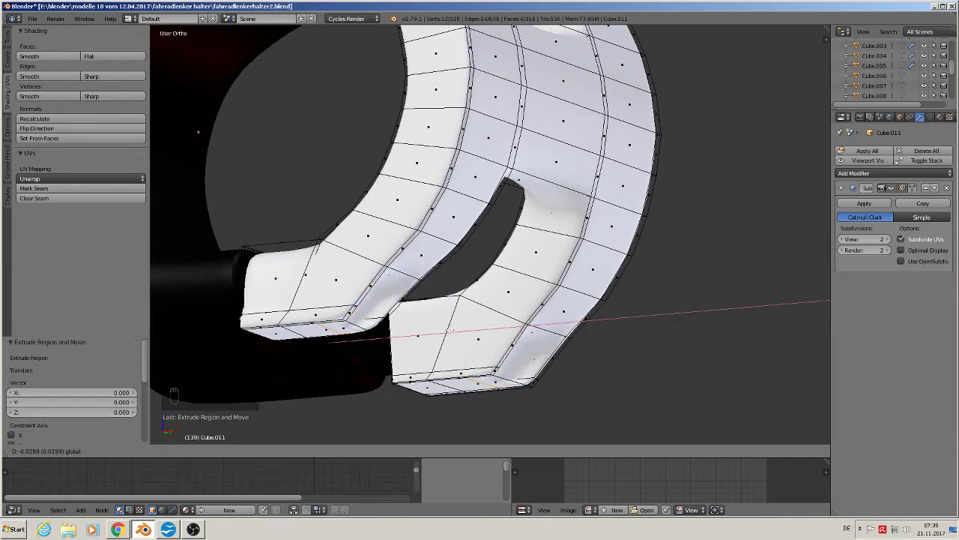
left_click(451, 335)
key("Tab")
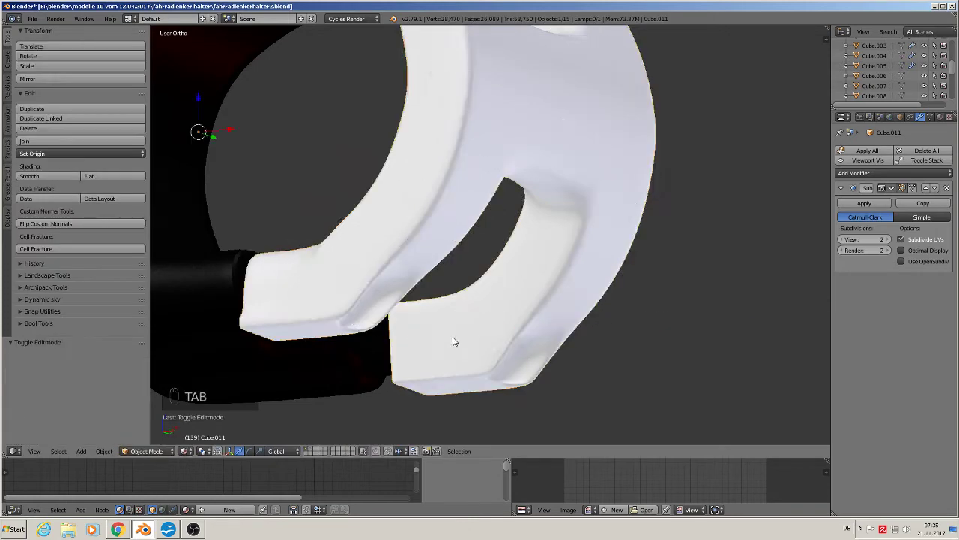
Step: Duplicate the finished clamp plate and place the copy beside the flat spare plate near the reference photo
middle_click_drag(453, 337, 503, 236)
scroll(503, 236, "down", 6)
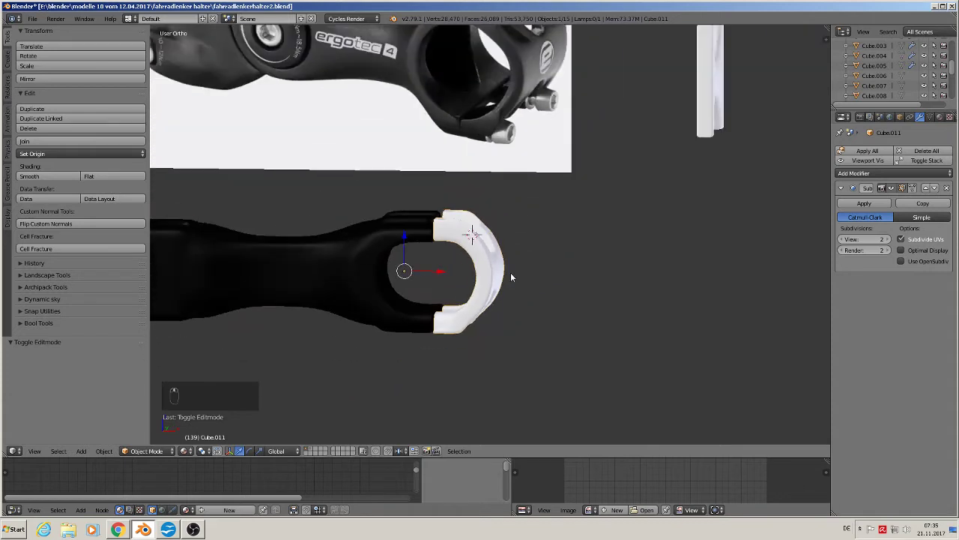
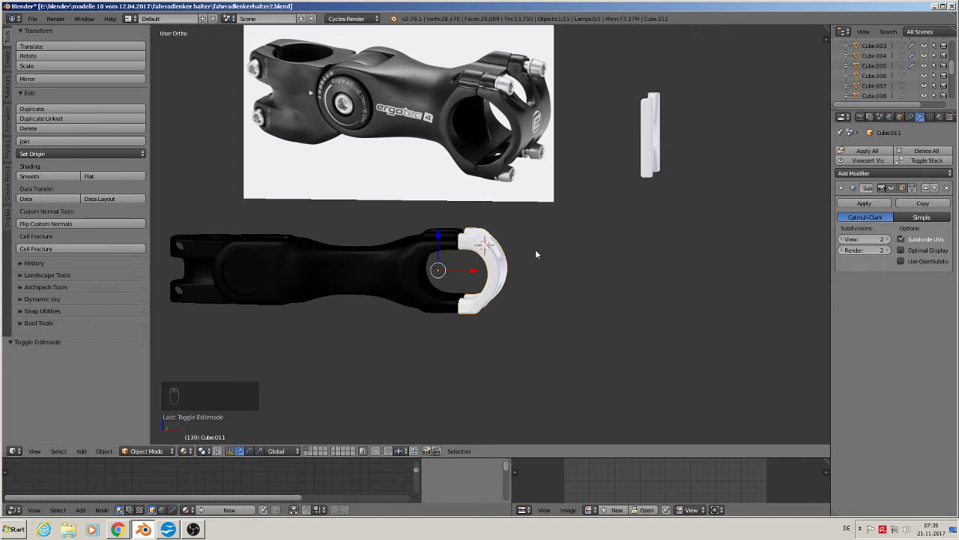
key("shift+d")
left_click(658, 278)
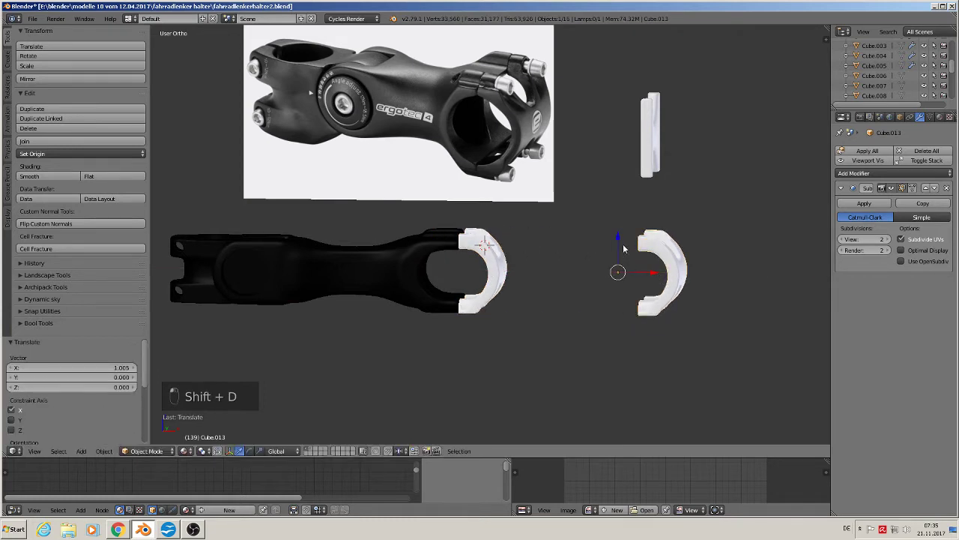
left_click_drag(619, 243, 692, 101)
left_click_drag(641, 139, 683, 139)
scroll(619, 214, "up", 2)
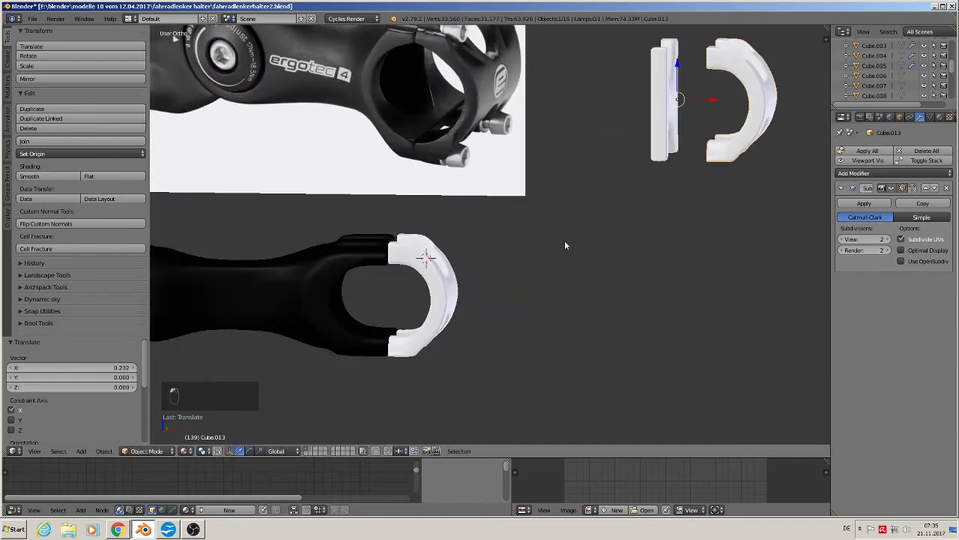
Step: Apply the original clamp plate's Subdivision Surface modifier, enter Edit Mode and undo the mesh subdivision
right_click(442, 299)
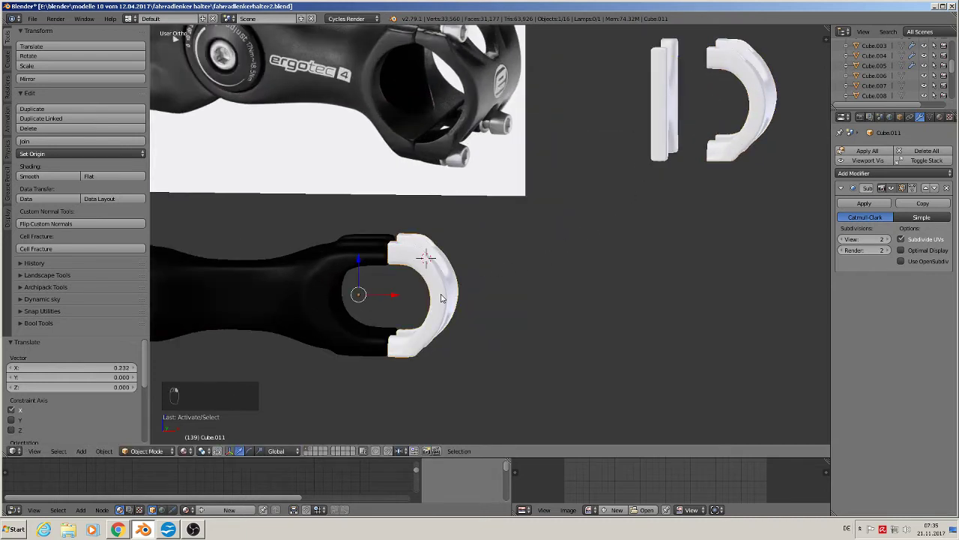
left_click(869, 205)
scroll(519, 279, "up", 1)
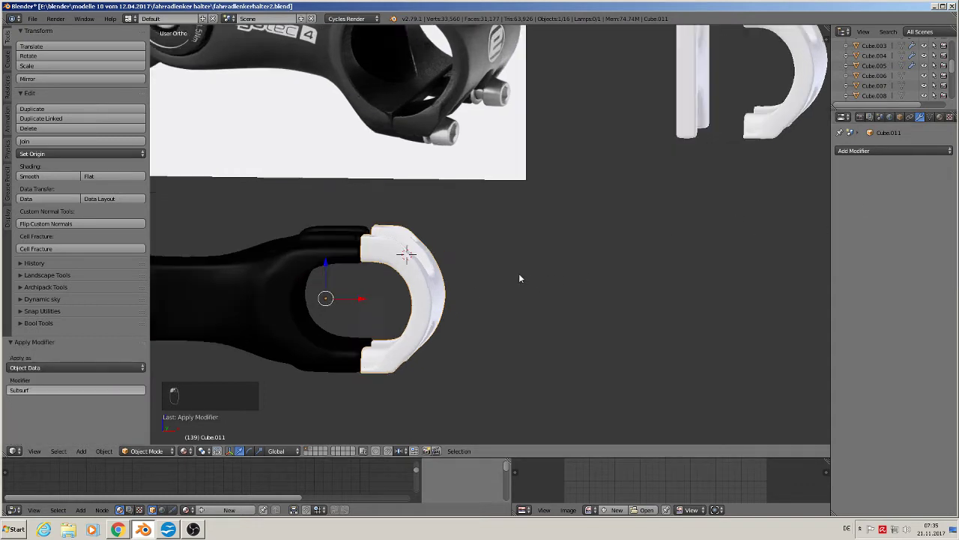
key("Tab")
scroll(425, 280, "up", 1)
middle_click_drag(422, 280, 347, 293)
key("ctrl+z")
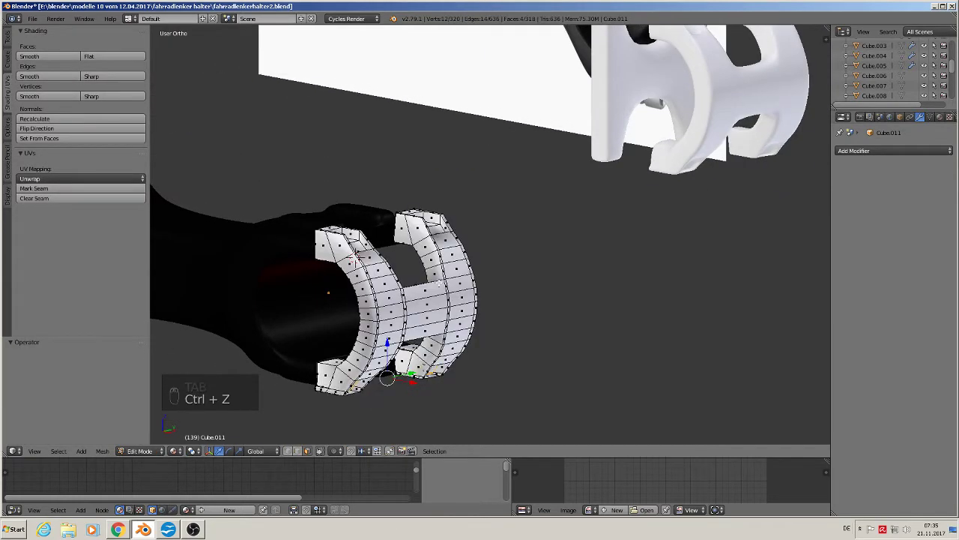
Step: Mark a seam along the inner curved rim on one side of the plate, including the adjoining edges at the arm ends
scroll(429, 284, "up", 1)
scroll(410, 275, "up", 1)
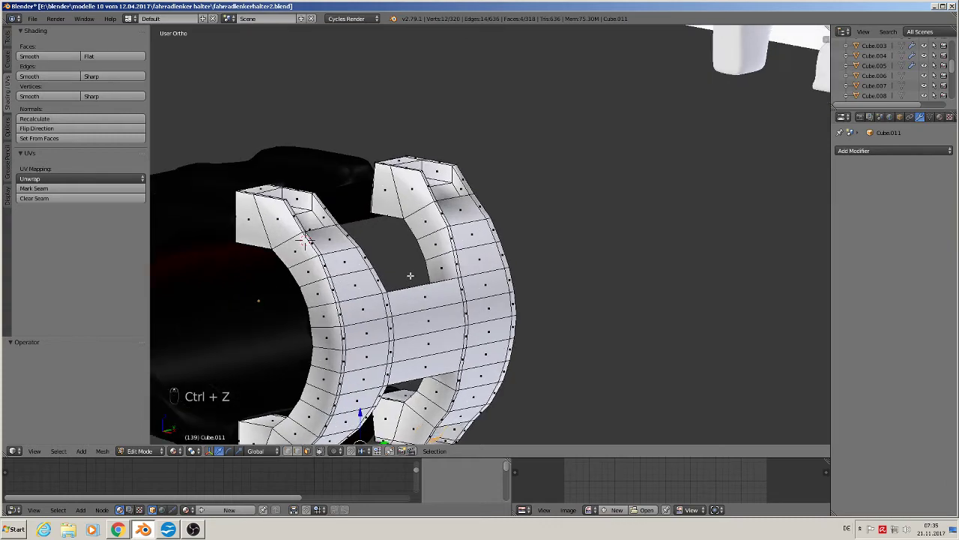
middle_click_drag(381, 258, 607, 186, "shift")
scroll(575, 201, "up", 2)
middle_click_drag(543, 196, 585, 197)
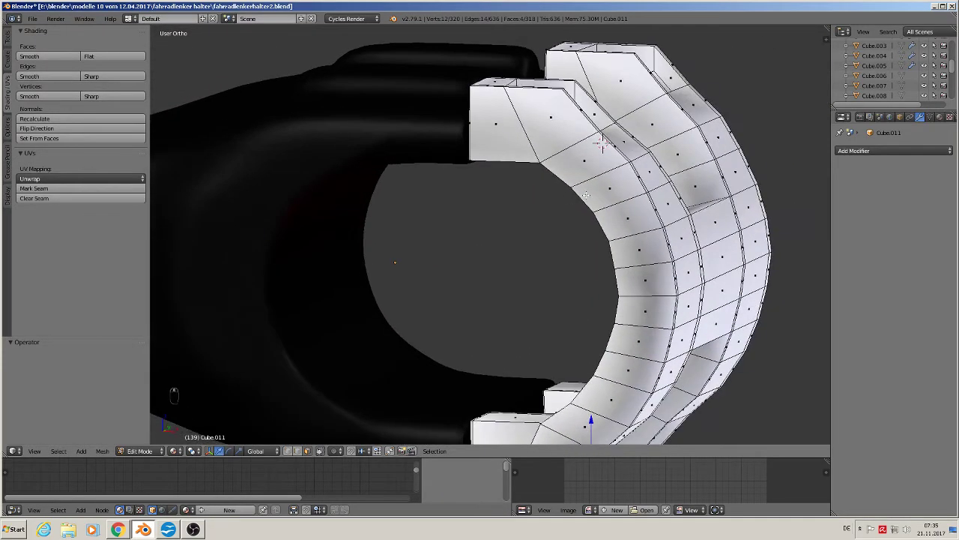
right_click(586, 197, "alt")
left_click(299, 450)
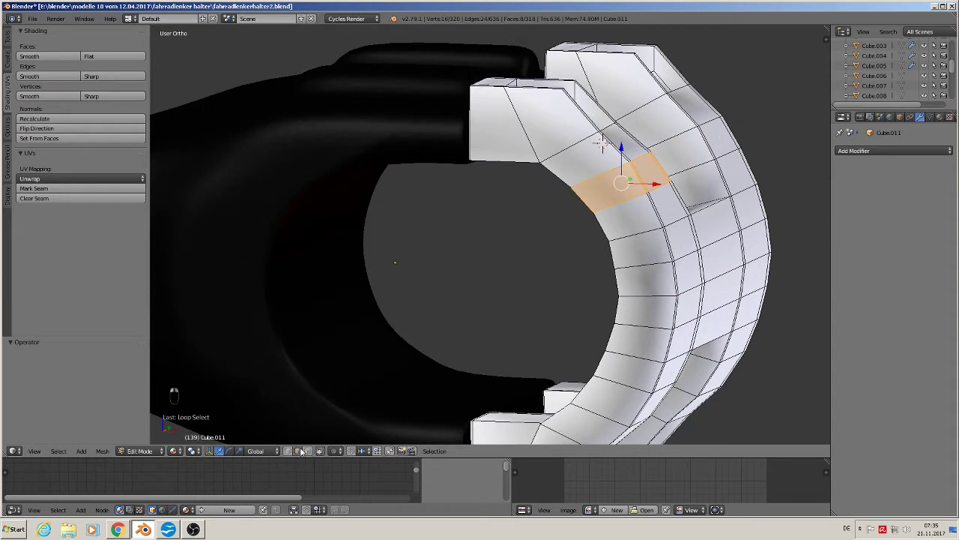
right_click(603, 228, "alt")
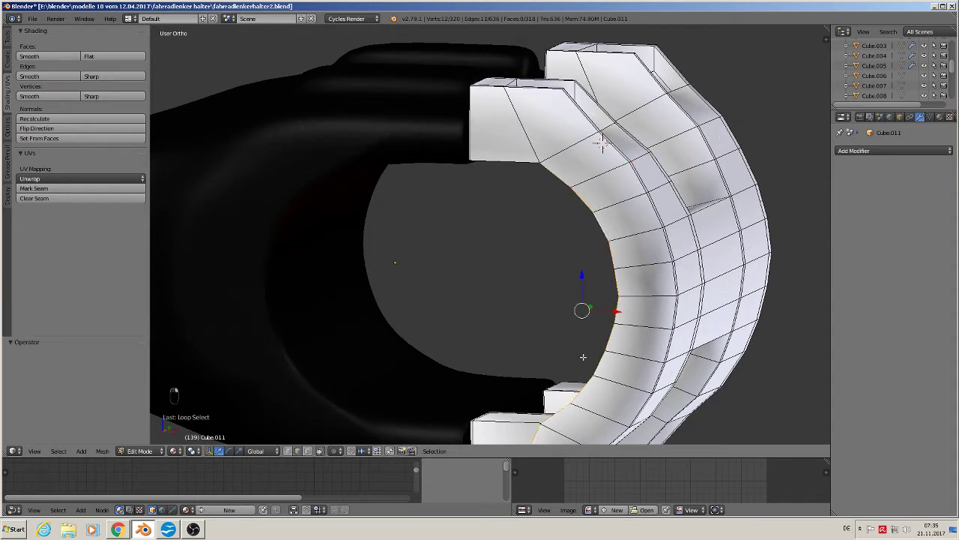
middle_click_drag(583, 357, 621, 293, "shift")
right_click(553, 351, "shift")
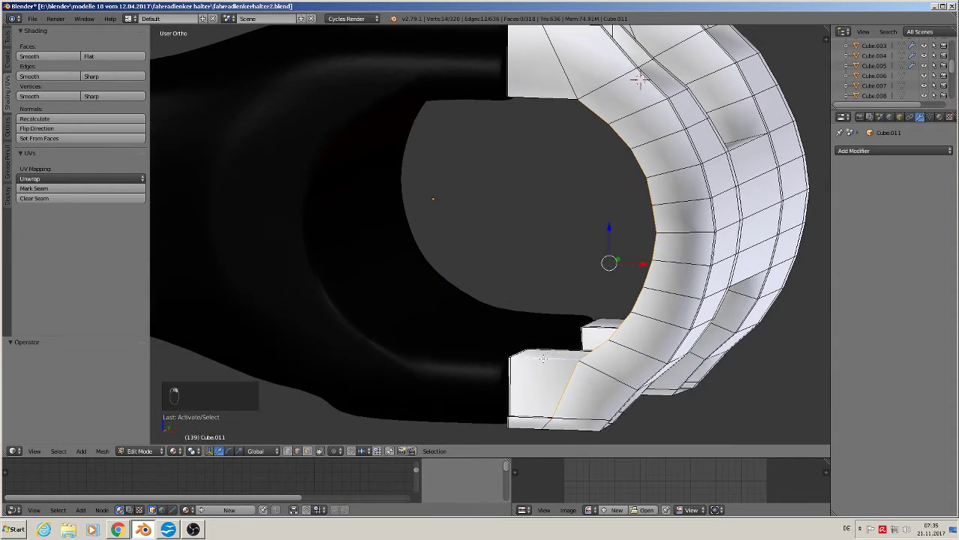
right_click(543, 359, "alt+shift")
right_click(542, 360, "alt+shift")
right_click(541, 88, "alt+shift")
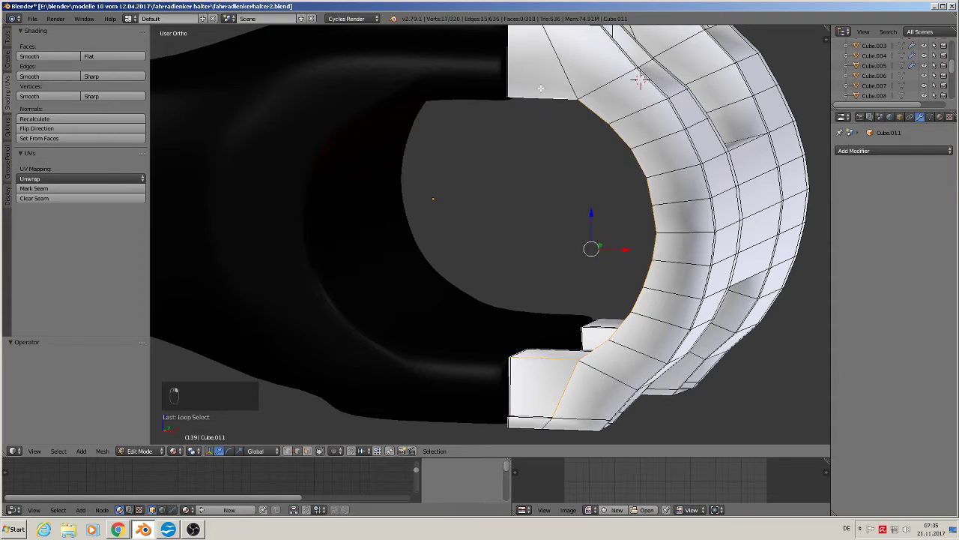
middle_click_drag(541, 89, 630, 161)
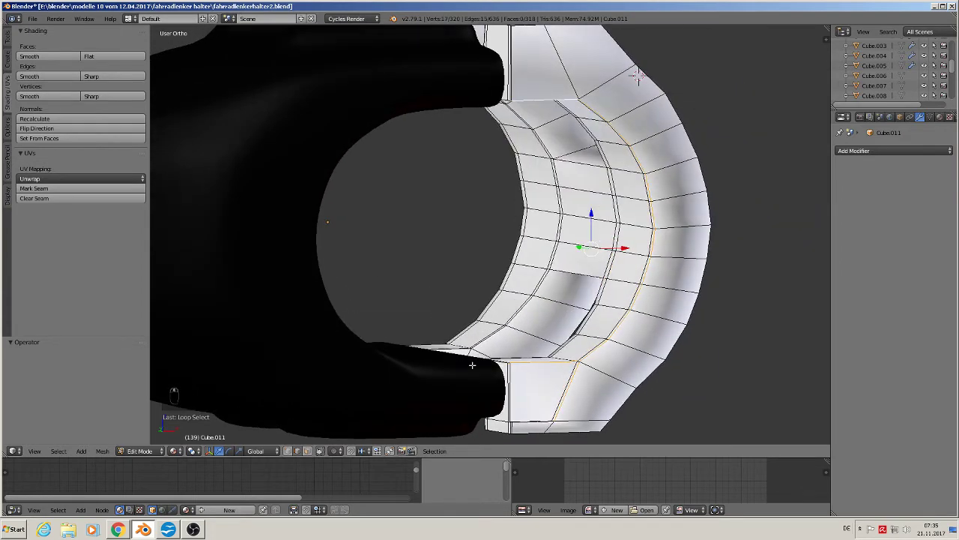
left_click(54, 189)
Step: Mark seams along the near upper and lower arms' inner edges bordering the gaps above and below the crossbar
middle_click_drag(456, 306, 490, 322)
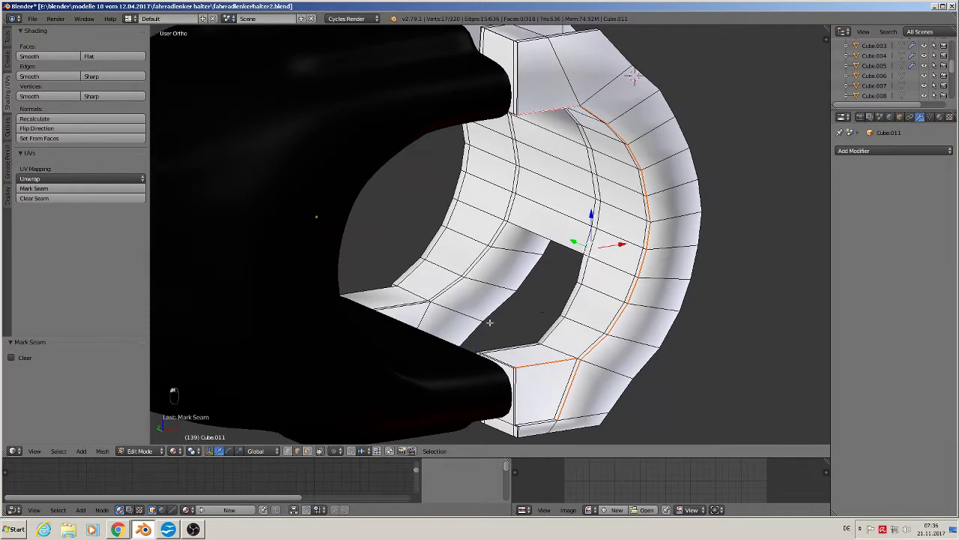
right_click(556, 299)
right_click(511, 341, "alt+shift")
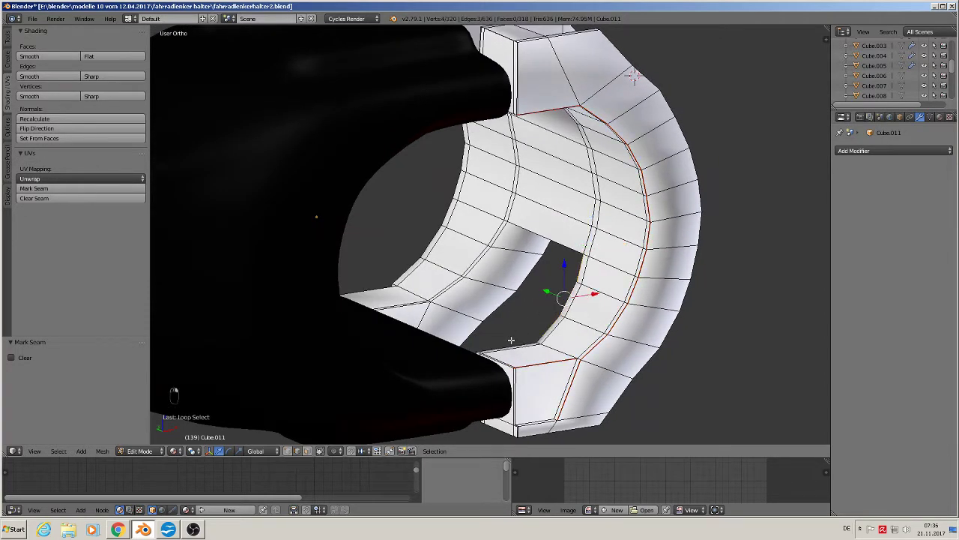
right_click(511, 340, "alt+shift")
middle_click_drag(511, 340, 489, 217)
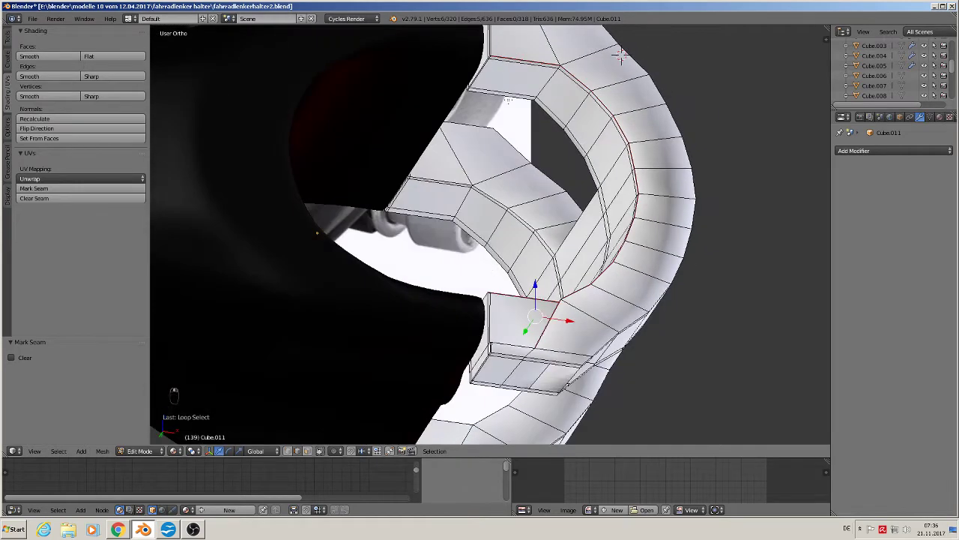
right_click(517, 101, "alt")
right_click(551, 118, "alt+shift")
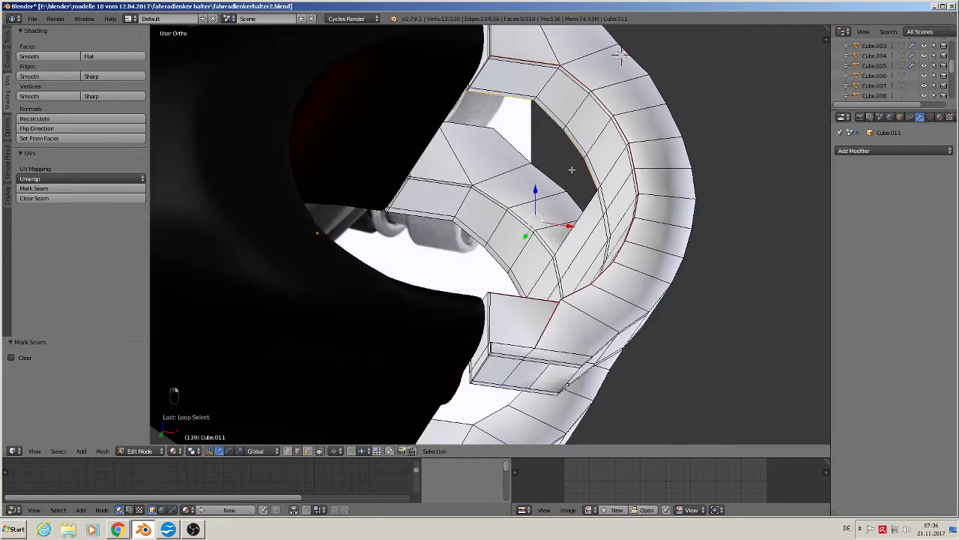
middle_click_drag(581, 192, 610, 244)
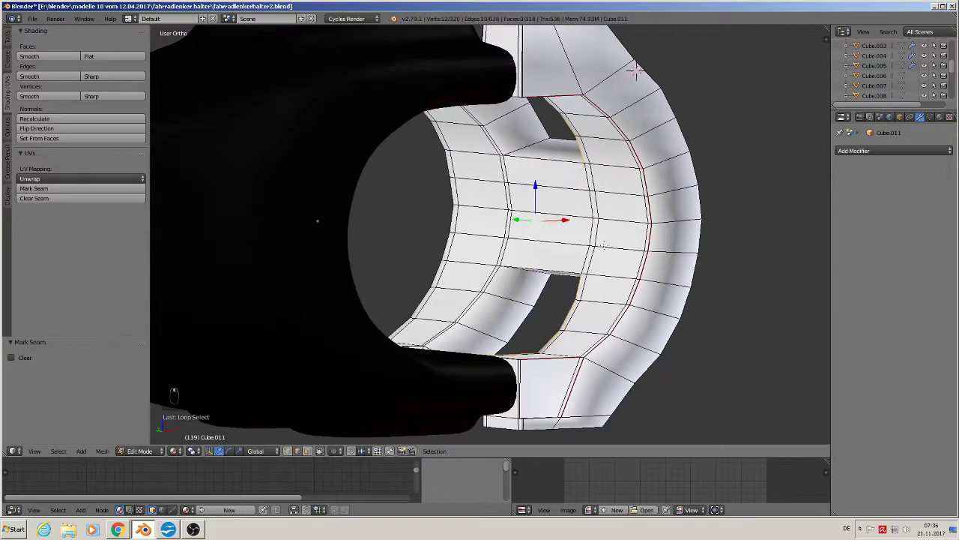
left_click(76, 189)
Step: Mark seams on the upper and lower transverse edges of the crossbar's inner curved face
right_click(537, 156)
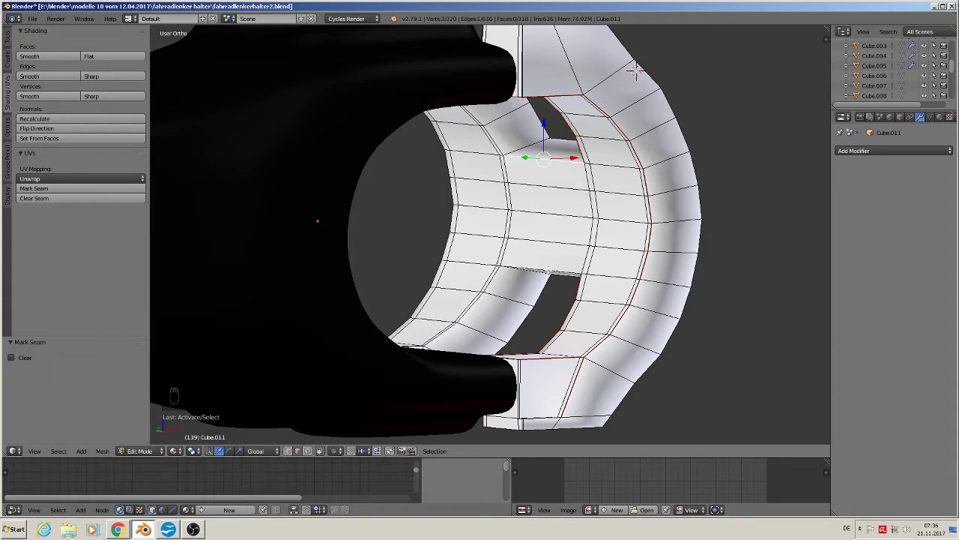
right_click(557, 270, "shift")
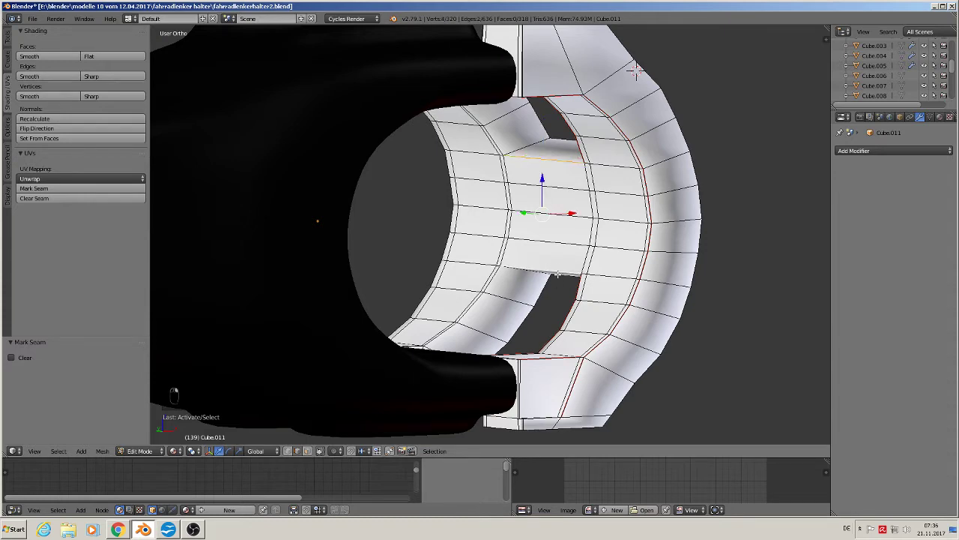
left_click(66, 188)
Step: Mark seams along the far arms' inner curved surface, following the lower gap-side edge and the outer rim
middle_click_drag(584, 197, 524, 248)
scroll(520, 263, "up", 2)
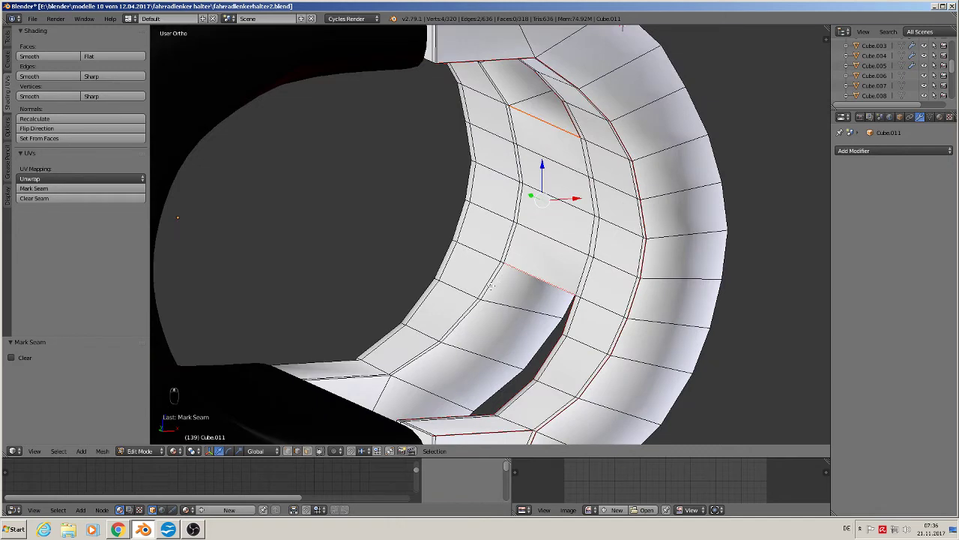
right_click(491, 284, "alt")
middle_click_drag(491, 285, 536, 269)
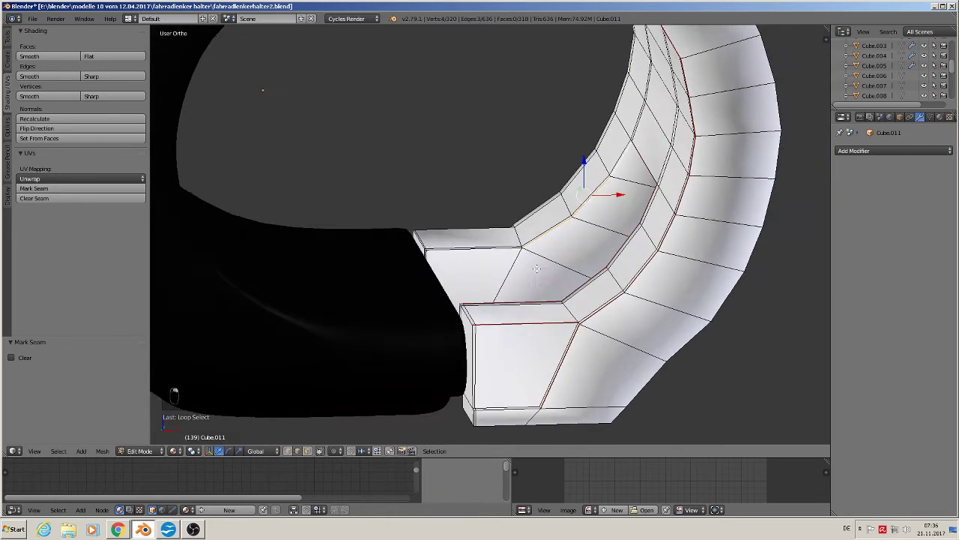
right_click(488, 258, "shift")
middle_click_drag(459, 228, 475, 242)
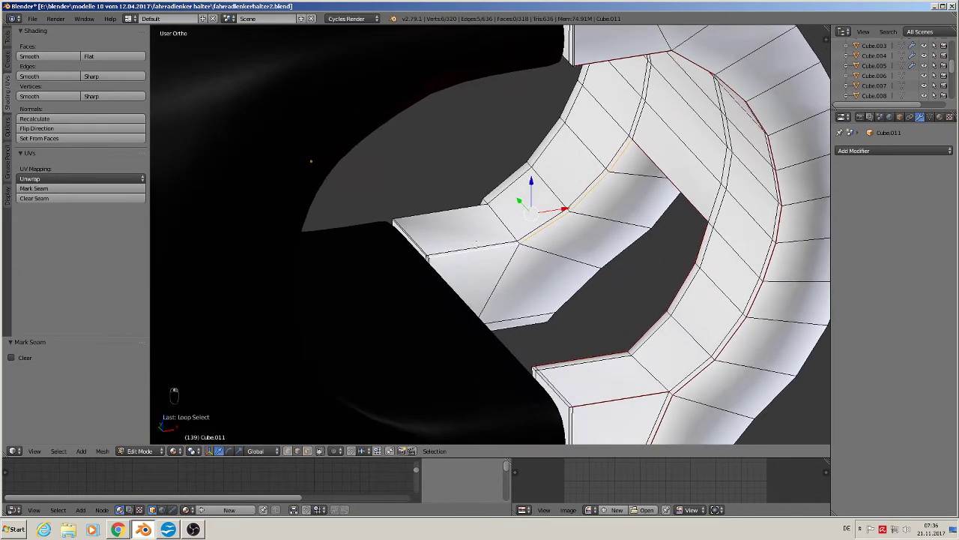
right_click(465, 211, "alt+shift")
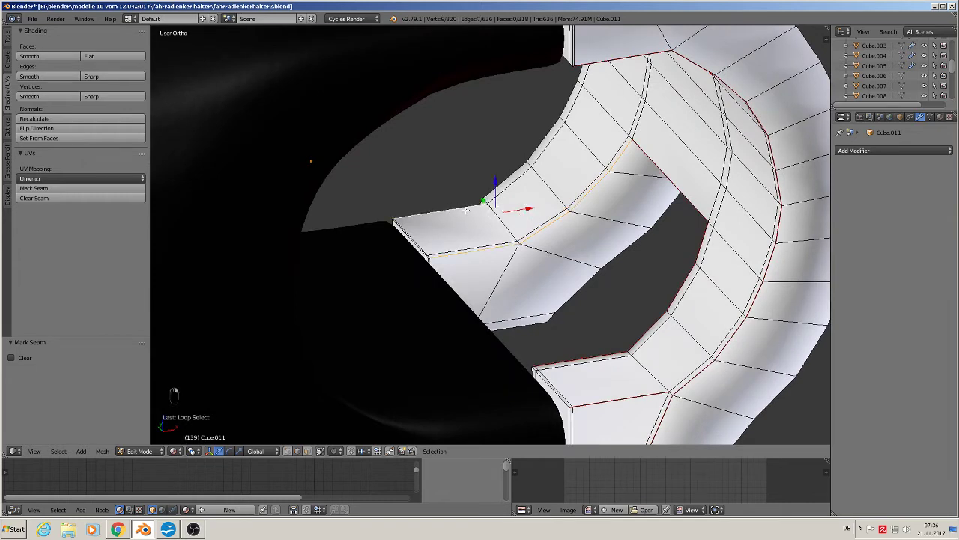
right_click(510, 172, "alt+shift")
left_click(37, 188)
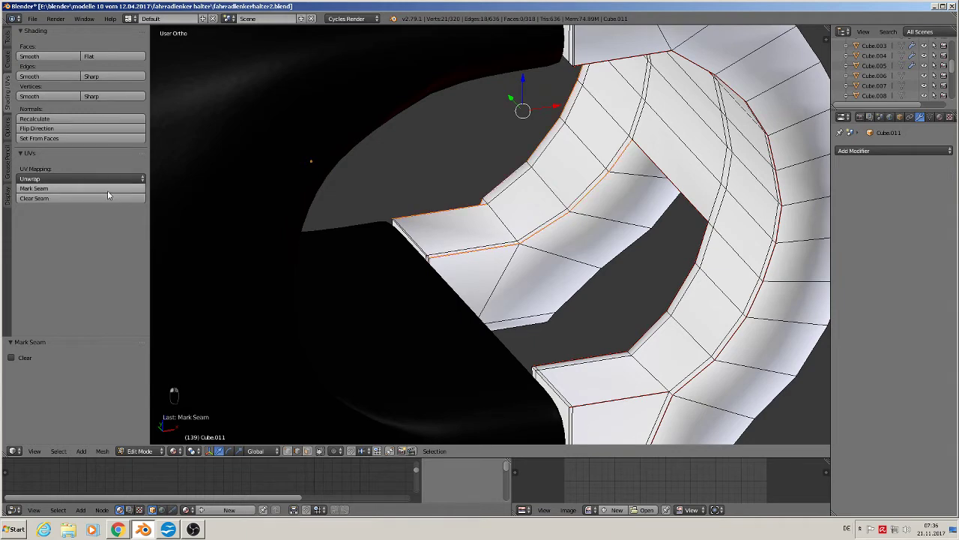
Step: Mark seams across the ends of both lower arms where the inner surface meets the end faces
middle_click_drag(622, 279, 494, 282)
right_click(401, 222)
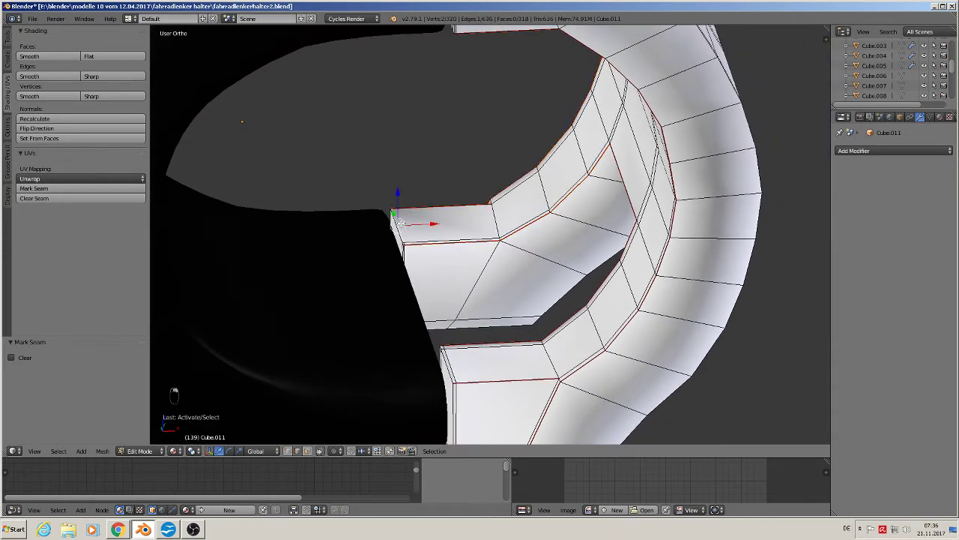
scroll(431, 253, "up", 3)
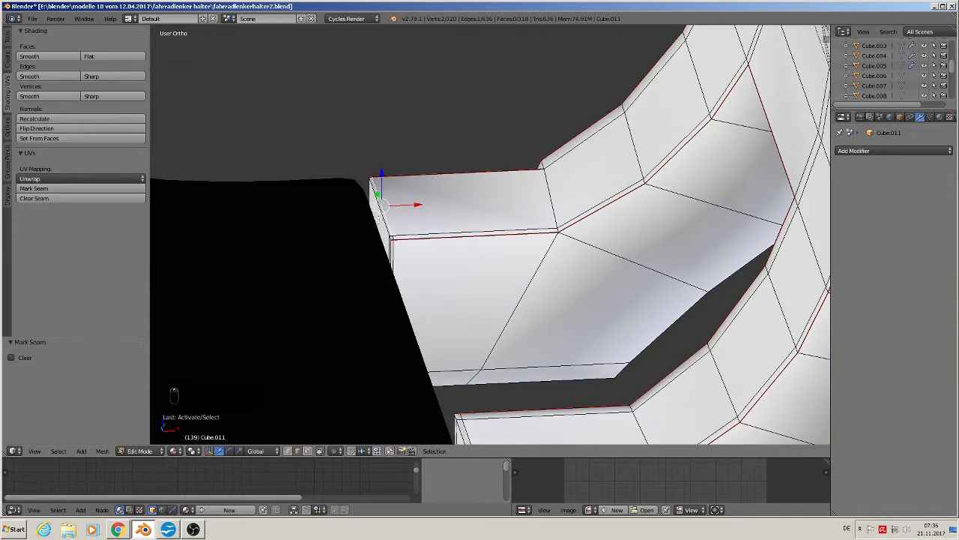
right_click(379, 217, "alt+shift")
left_click(33, 188)
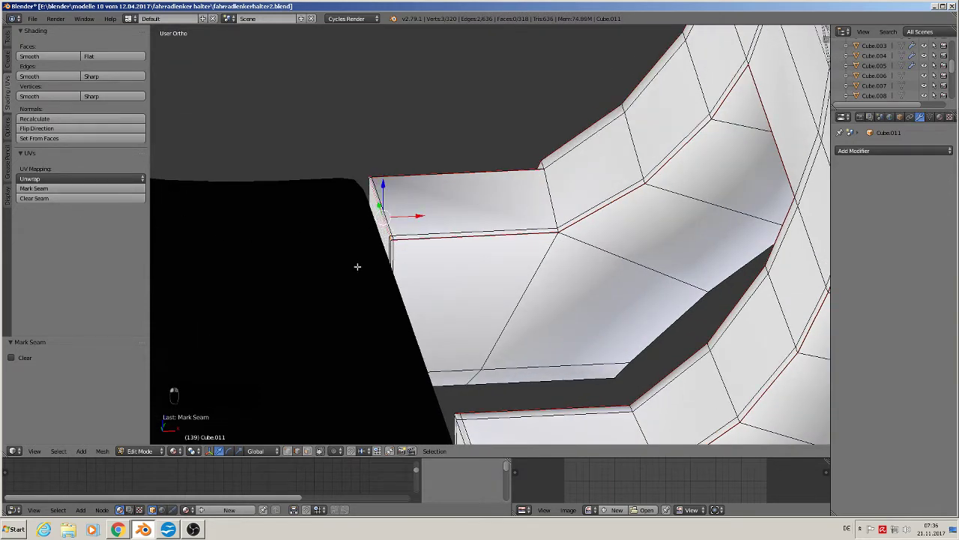
middle_click_drag(357, 265, 492, 285)
right_click(414, 271)
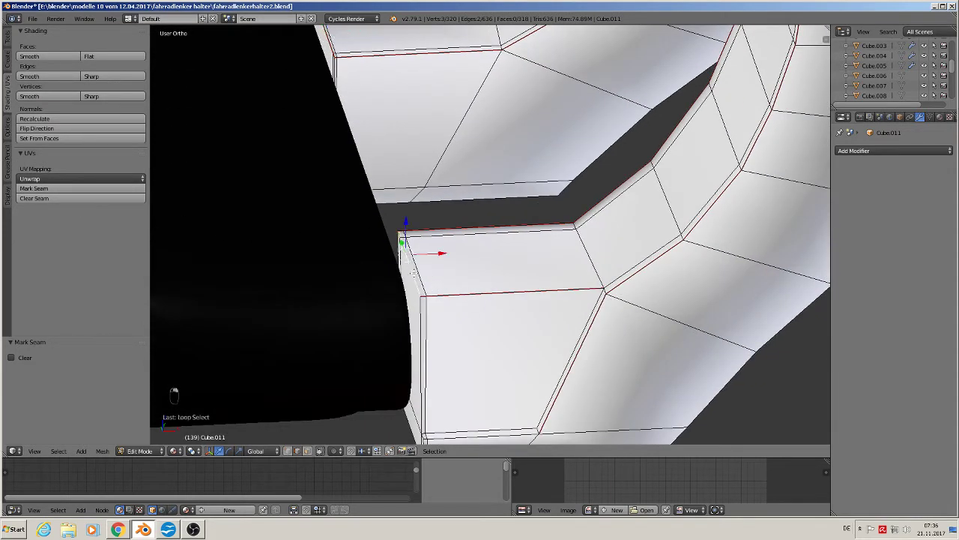
left_click(36, 189)
Step: Clear the seam from the slanted edge on the near lower arm's side face and deselect everything
scroll(404, 291, "down", 4)
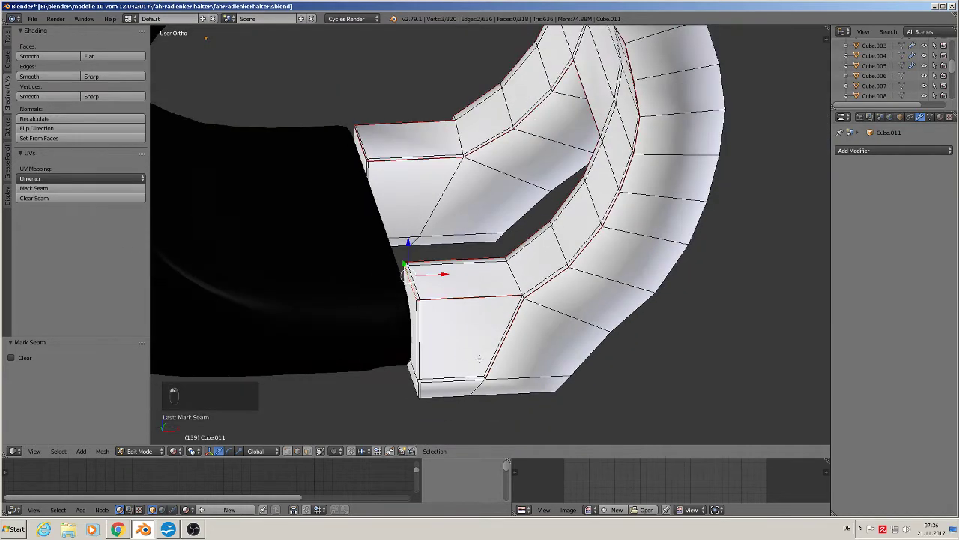
middle_click_drag(404, 290, 532, 305)
scroll(504, 371, "up", 3)
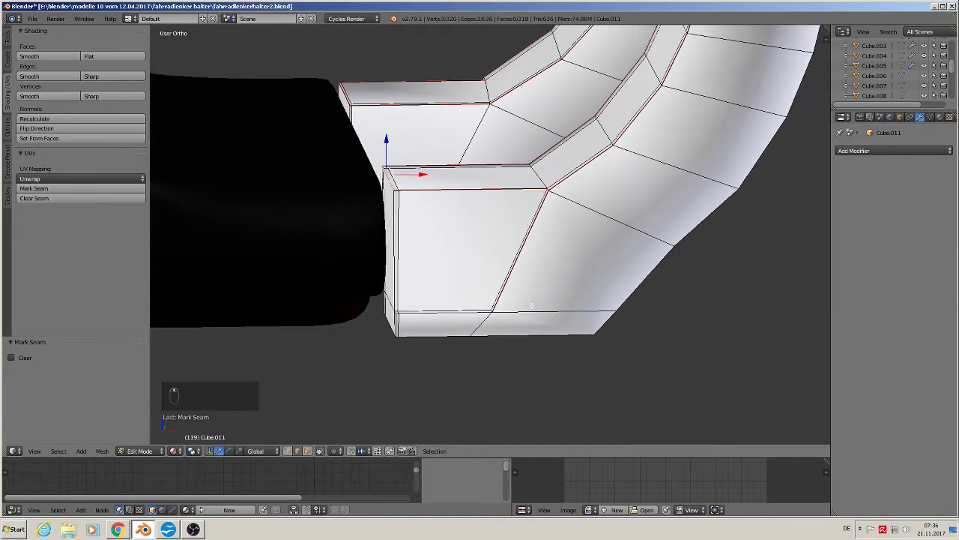
scroll(517, 256, "down", 2)
middle_click_drag(517, 256, 510, 291)
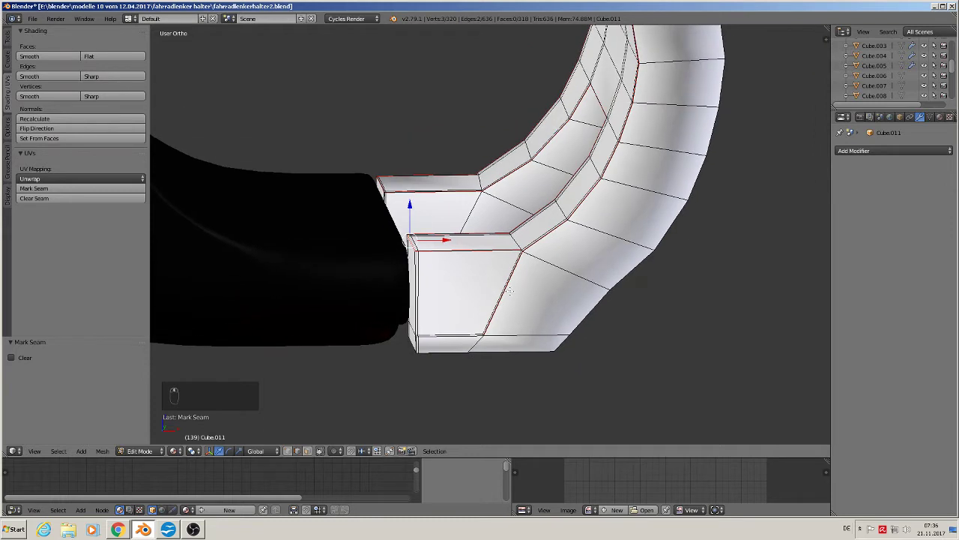
right_click(513, 291)
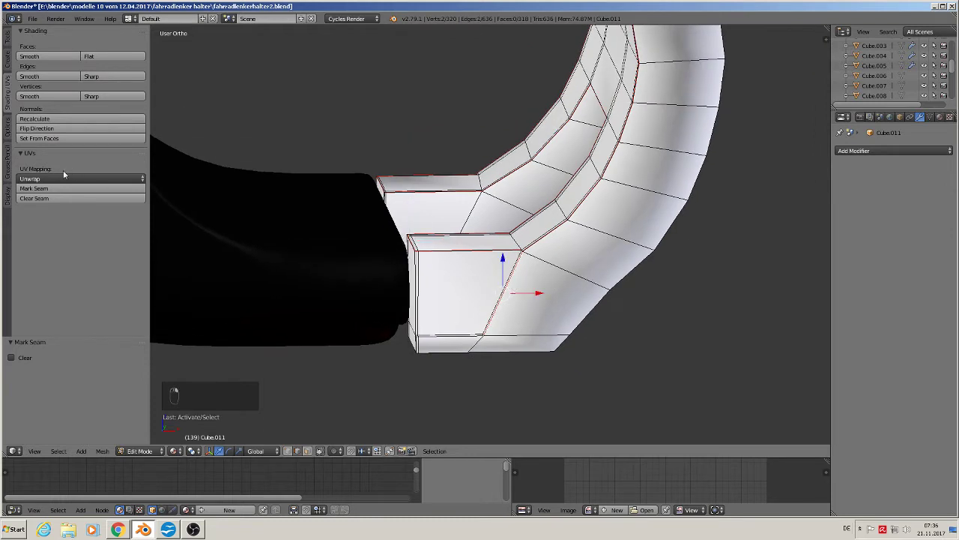
key("a")
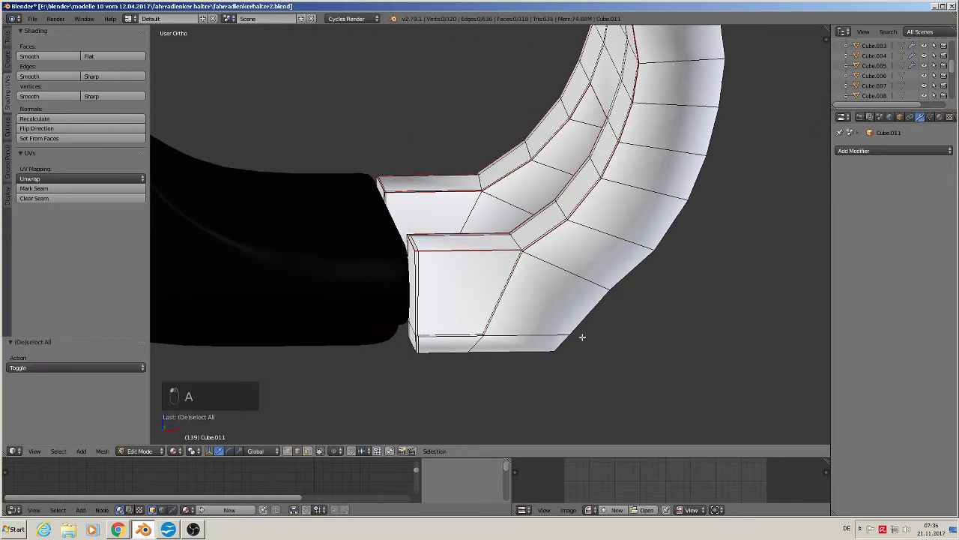
Step: Mark seams on the near lower arm's bottom side edge and on the vertical edge of its end face
middle_click_drag(582, 337, 555, 357)
right_click(498, 350, "alt")
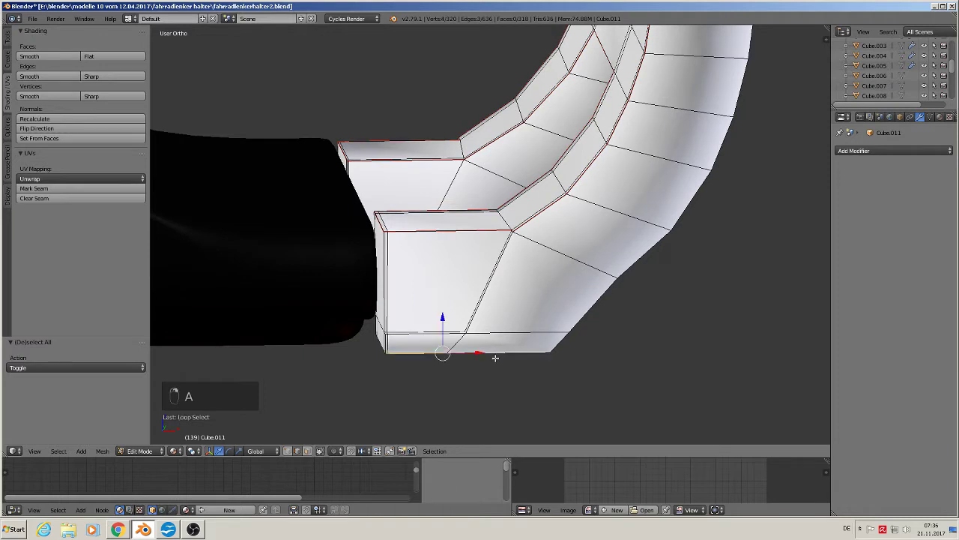
left_click(76, 189)
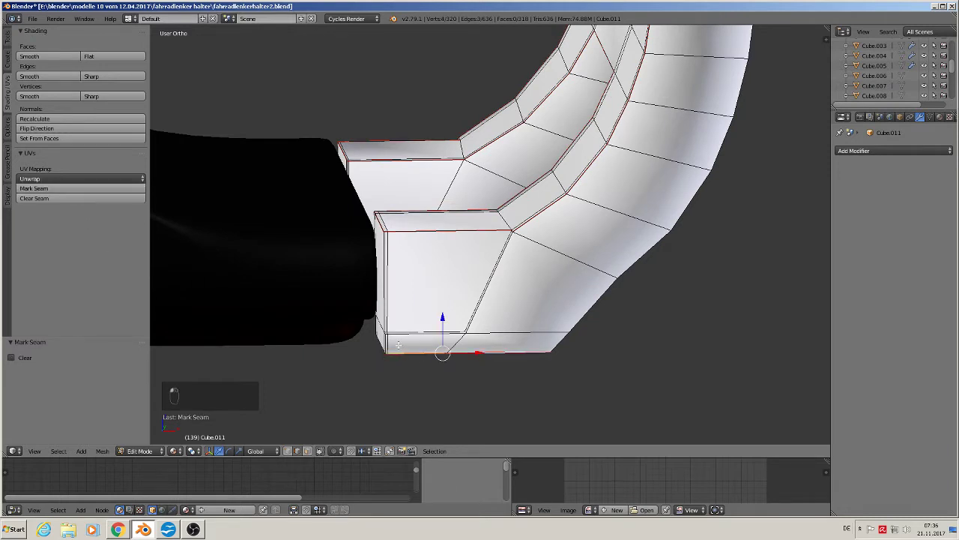
scroll(450, 356, "up", 1)
right_click(380, 246, "alt")
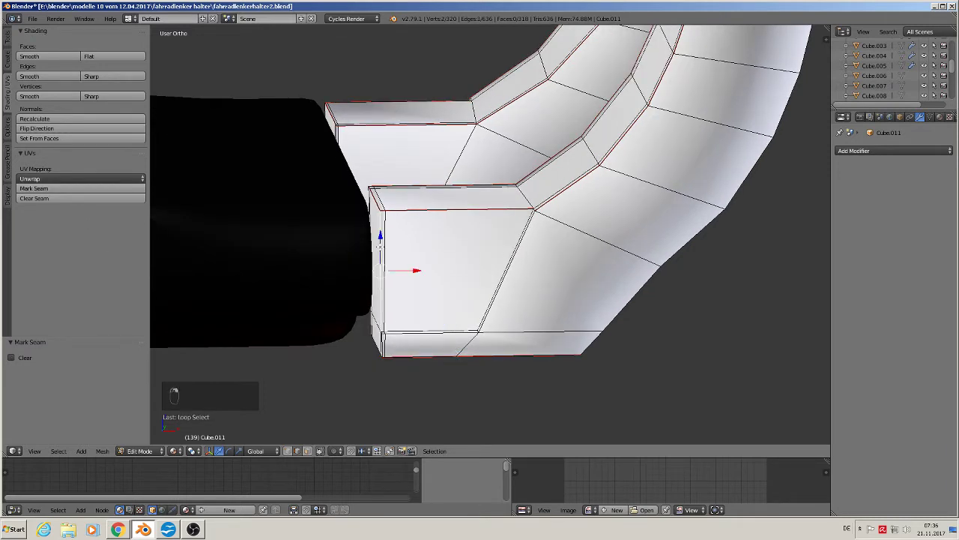
scroll(359, 318, "up", 2)
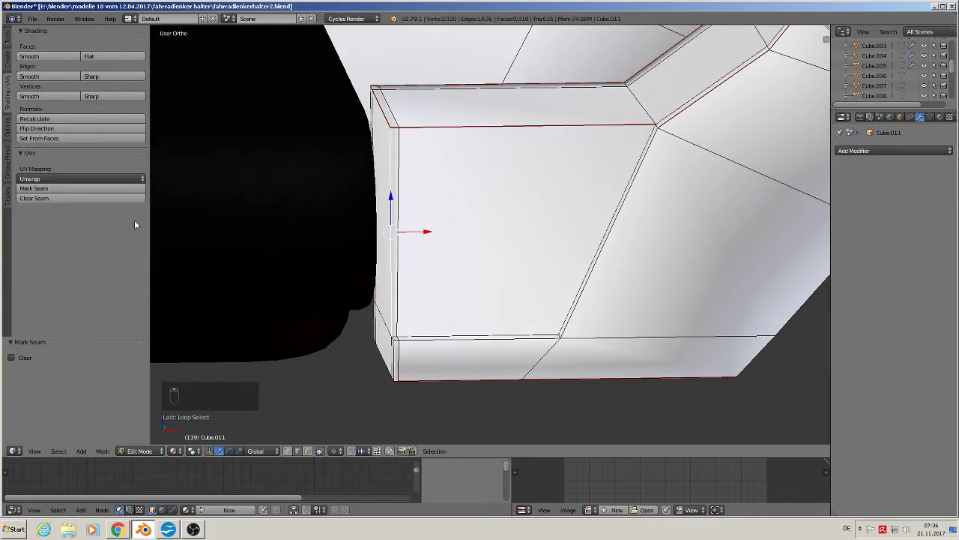
left_click(90, 189)
Step: Mark seams on the two short edges of the stepped corner and along the bottom edge of the arm's end face
middle_click_drag(302, 278, 431, 308)
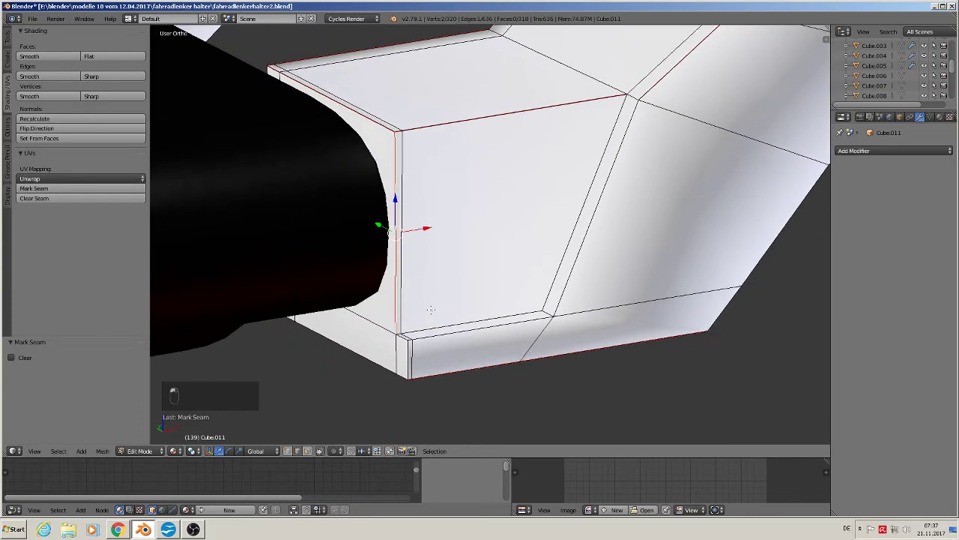
scroll(431, 308, "up", 4)
right_click(414, 276)
right_click(411, 300, "shift")
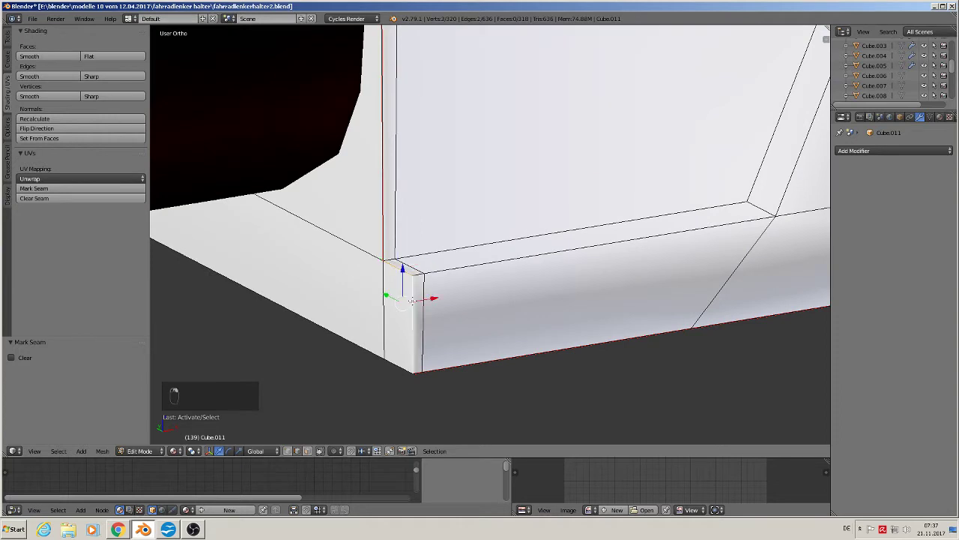
left_click(82, 188)
right_click(337, 337, "alt")
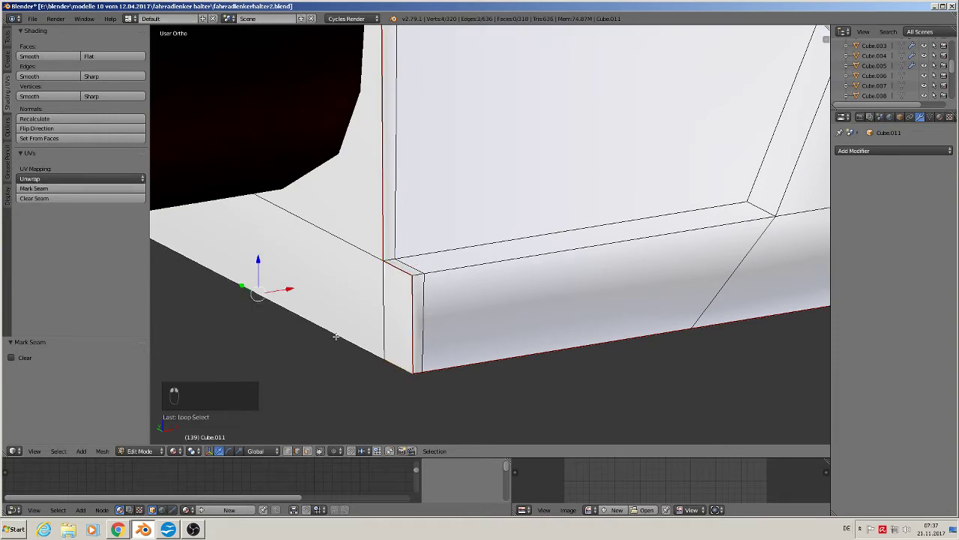
left_click(55, 188)
key("a")
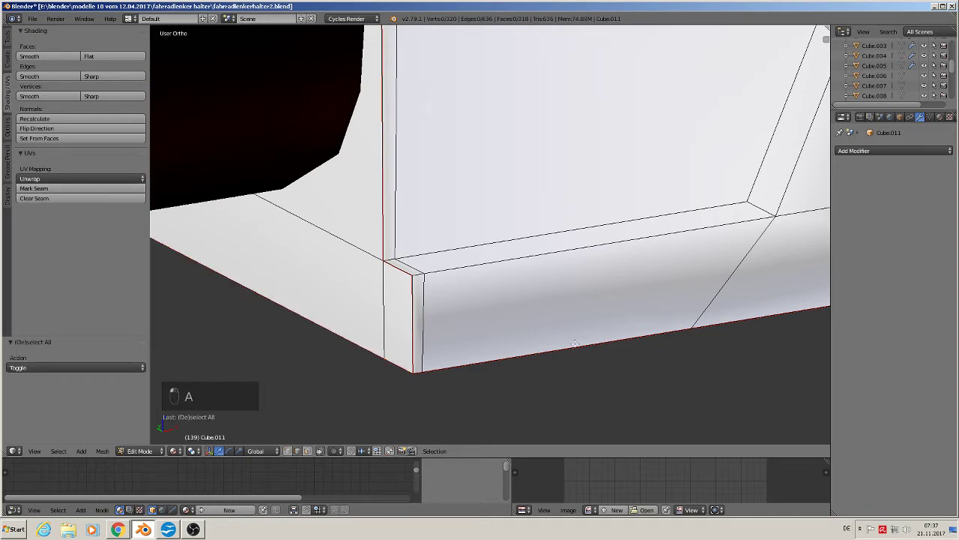
Step: Delete the cross edge at the outer end of the bolt recess beneath the near lower arm
scroll(584, 348, "down", 4)
middle_click_drag(584, 348, 621, 335)
middle_click_drag(684, 314, 482, 243)
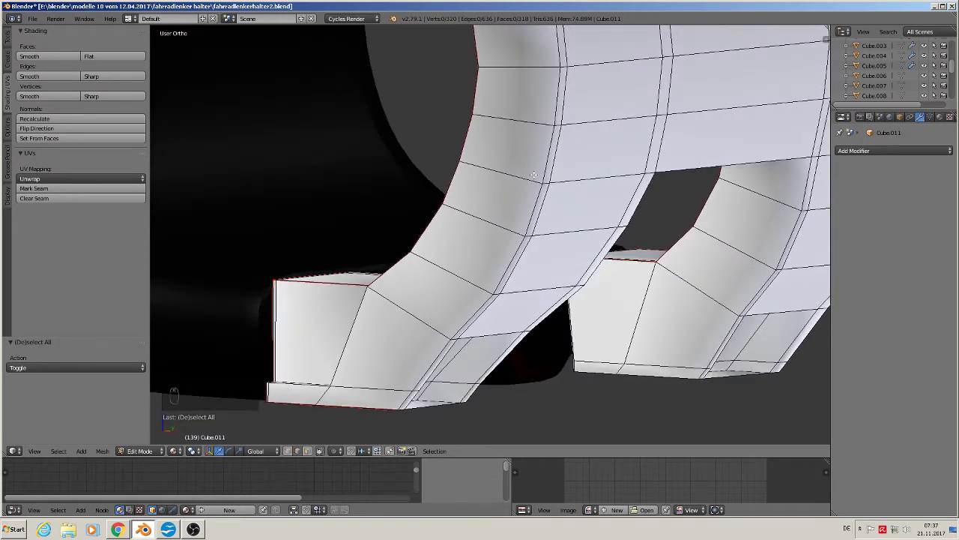
middle_click_drag(649, 216, 449, 281)
right_click(300, 344, "alt")
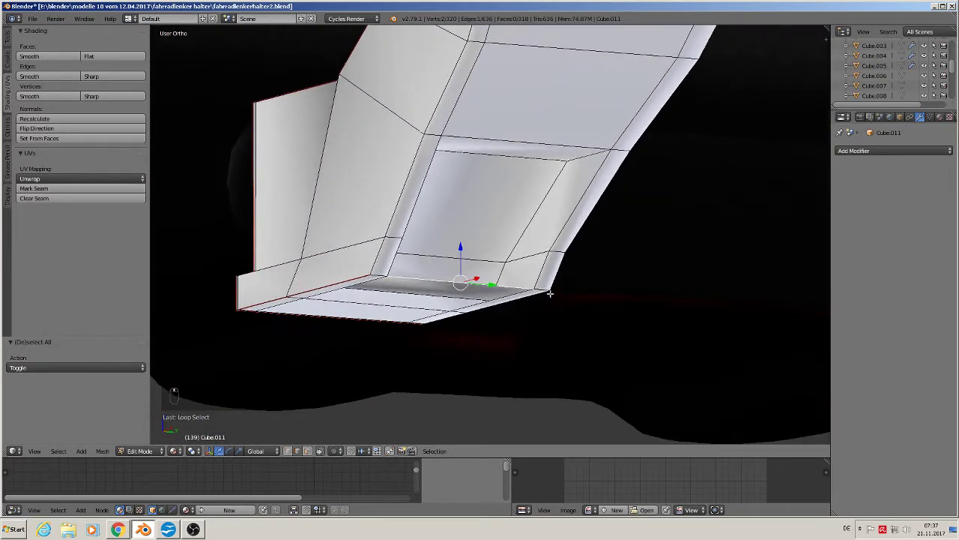
right_click(444, 281)
key("x")
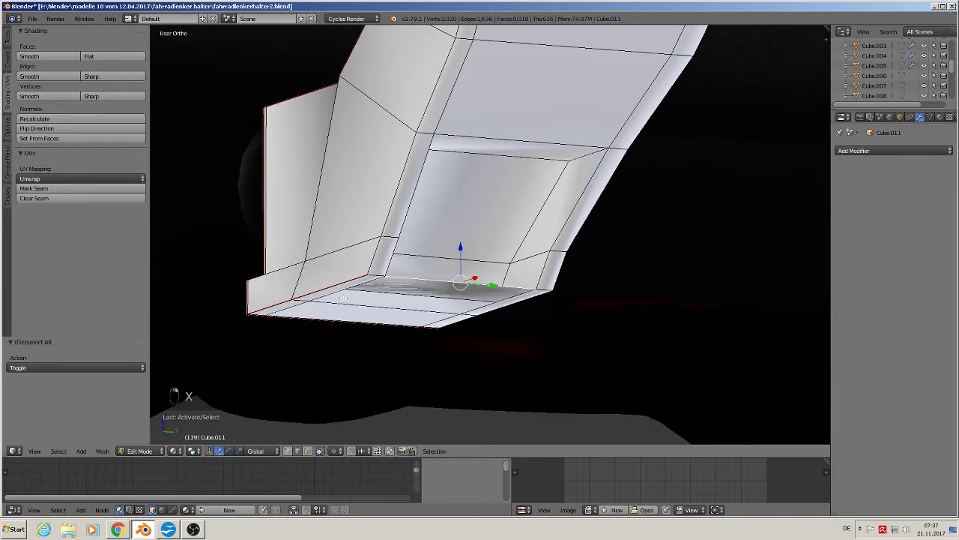
key("x")
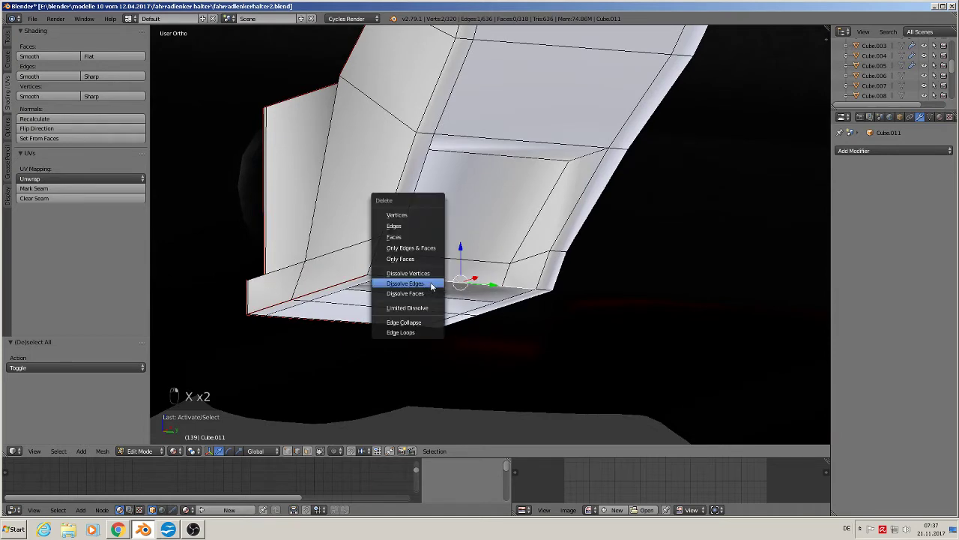
left_click(418, 223)
Step: Fill the opening left at the recess end with a face between its two cross edges
middle_click_drag(439, 303, 415, 360)
right_click(415, 364)
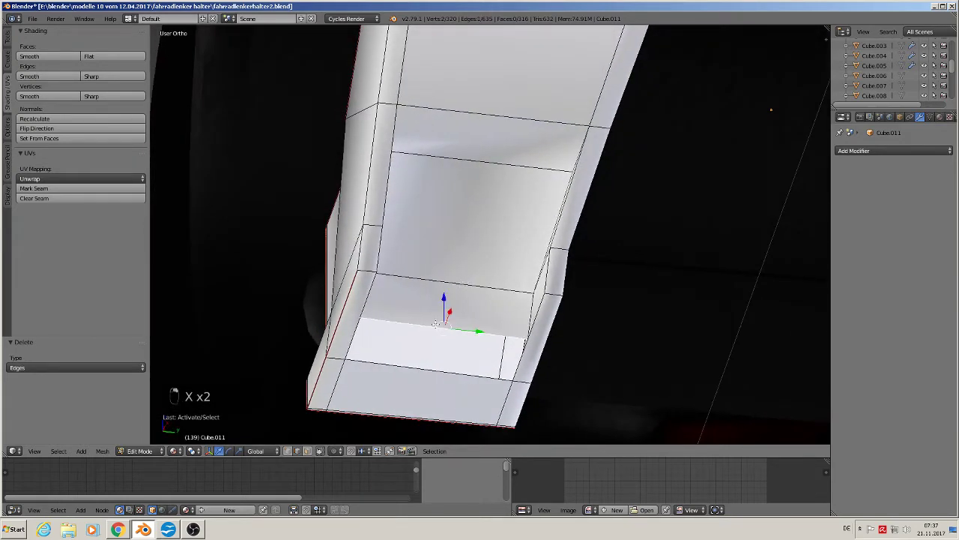
right_click(413, 365, "shift")
key("f")
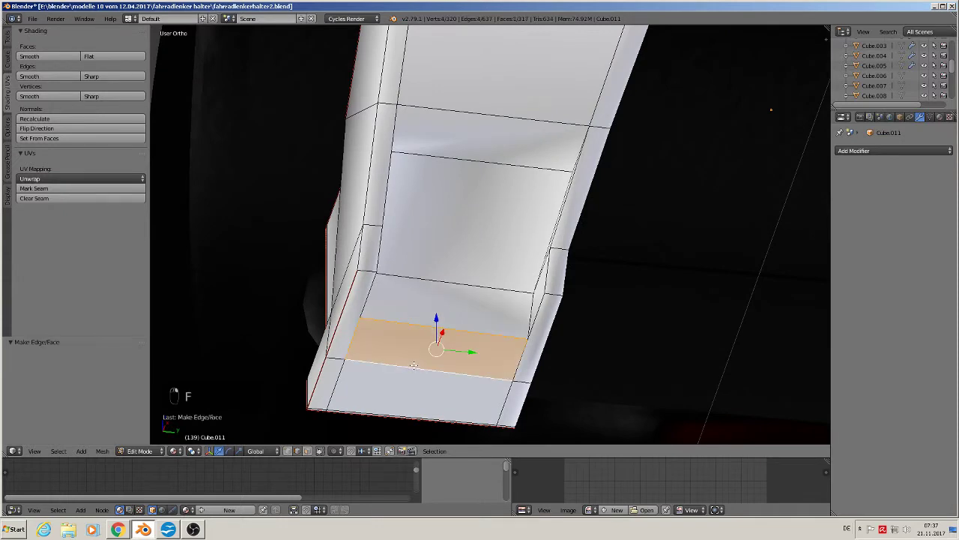
Step: Mark seams on the two short rim edges flanking the bolt recess beneath the near lower arm
key("a")
right_click(371, 268)
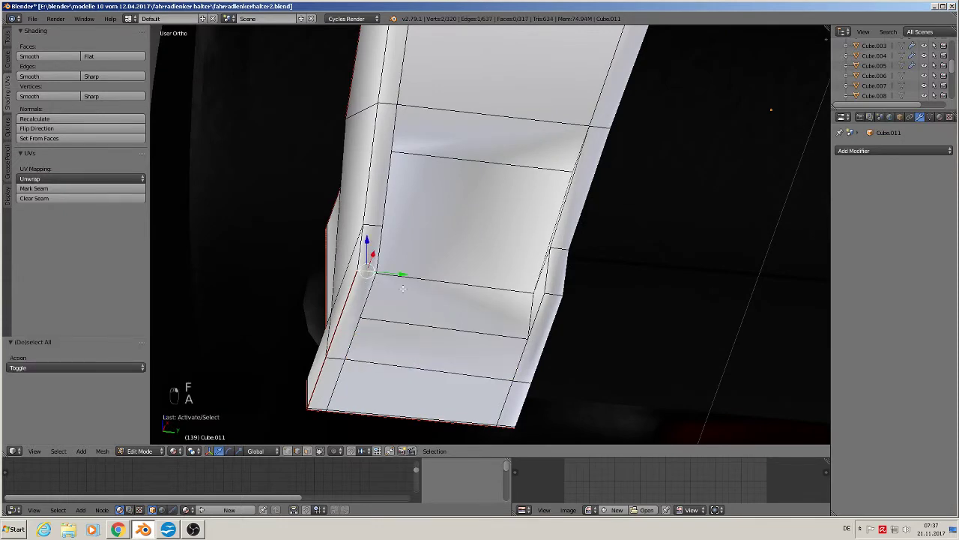
right_click(558, 293, "shift")
middle_click_drag(311, 267, 298, 246)
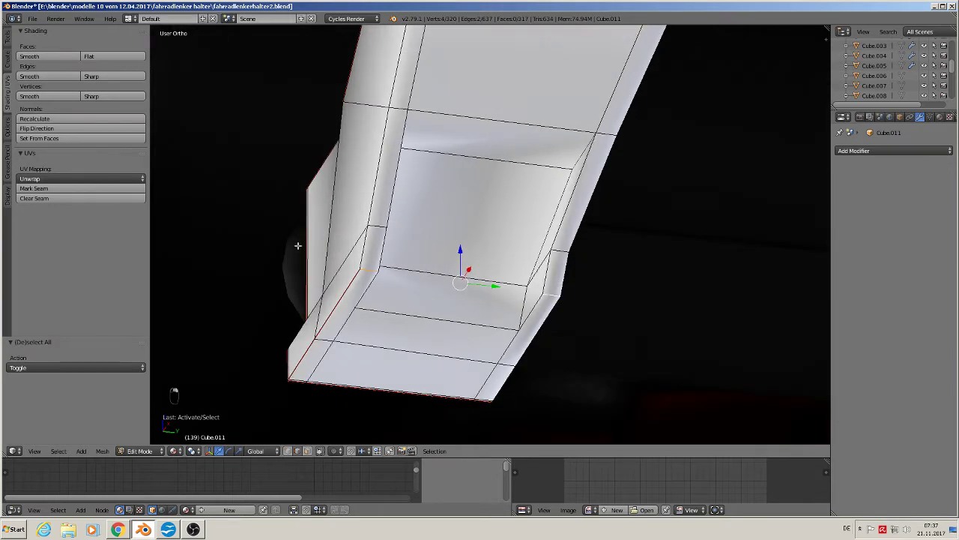
left_click(57, 188)
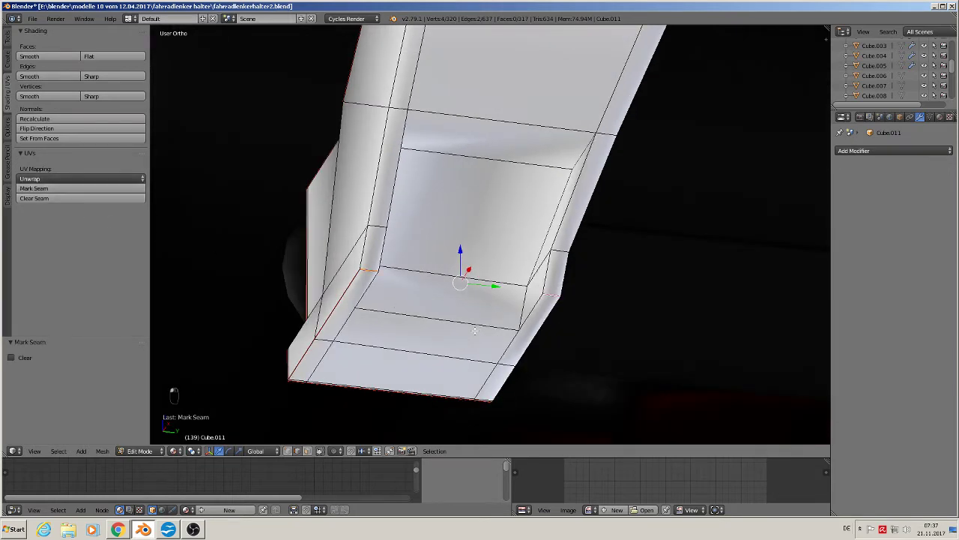
Step: Mark seams along the recess end beneath the near lower arm: the cross edge and the two short side edges joining it
middle_click_drag(474, 331, 404, 321)
right_click(412, 329)
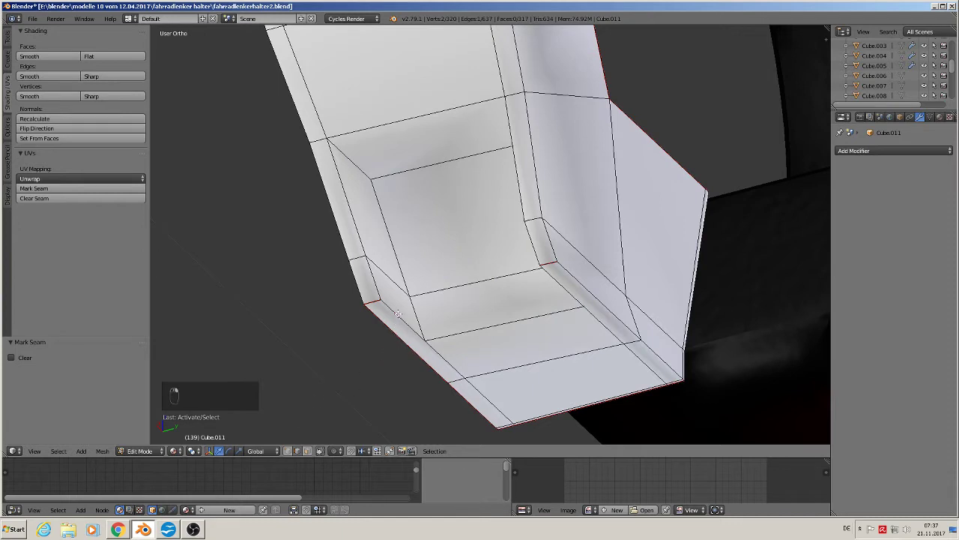
right_click(399, 313)
right_click(473, 332, "shift")
right_click(540, 307, "shift")
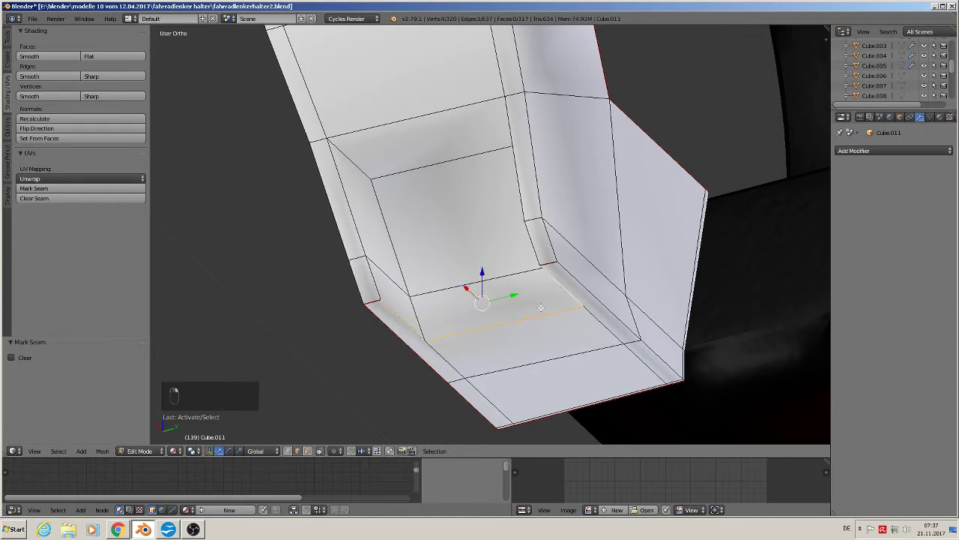
left_click(86, 188)
key("a")
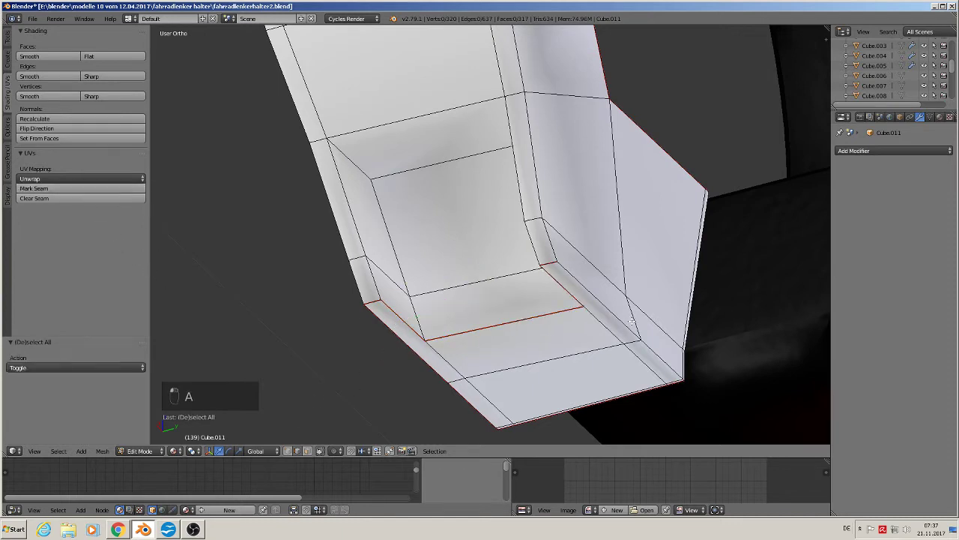
Step: Mark seams along the near lower arm's remaining bottom side edge and on the short bevel edge at its end-face corner
middle_click_drag(569, 285, 626, 315)
right_click(609, 282)
scroll(635, 346, "up", 5)
right_click(595, 302, "shift")
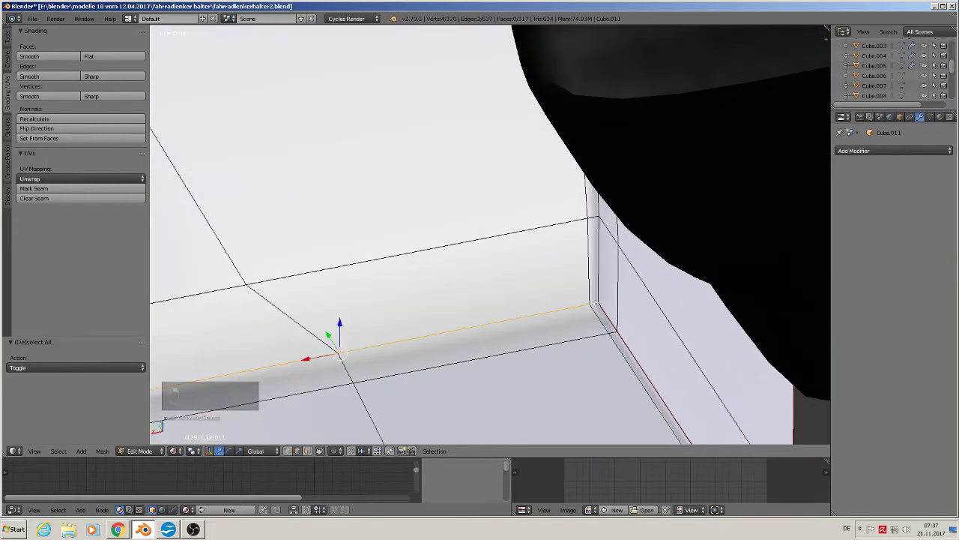
left_click(70, 188)
scroll(424, 295, "down", 3)
key("a")
Step: Mark a seam on the remaining vertical edge of the near lower arm's end face
middle_click_drag(424, 294, 431, 264)
scroll(433, 279, "up", 2)
right_click(434, 216, "alt")
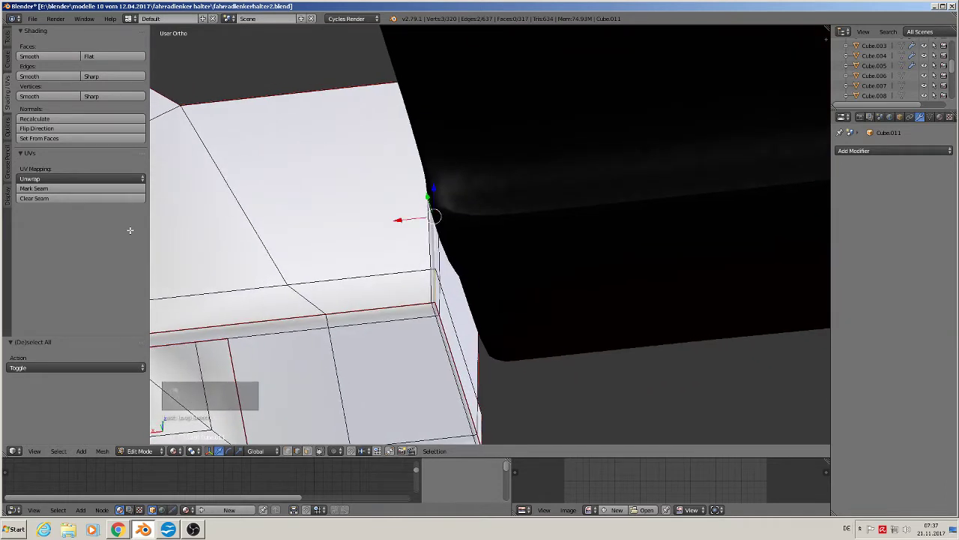
left_click(45, 189)
scroll(490, 234, "down", 2)
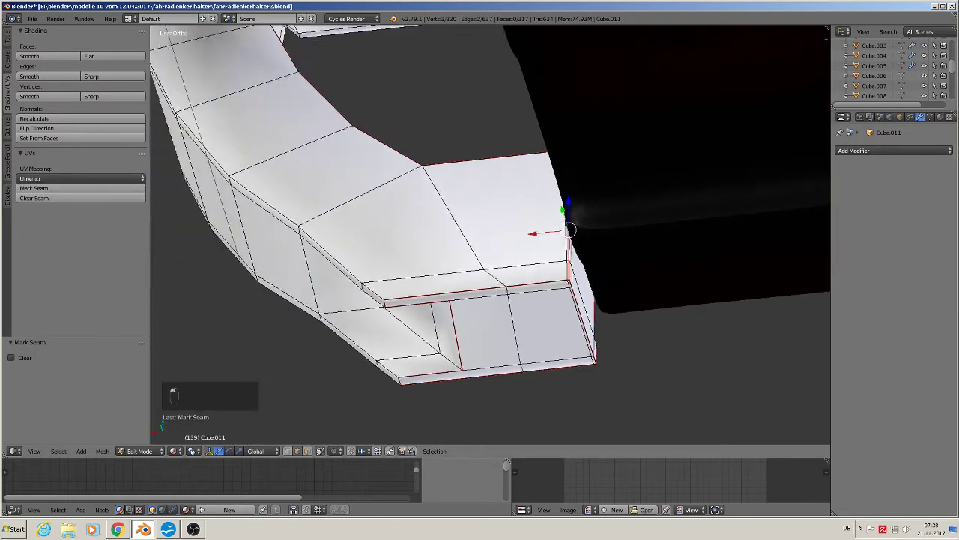
Step: Delete the cross edge at the outer end of the far lower arm's bolt recess and fill the opening with a face
middle_click_drag(489, 235, 405, 285)
scroll(400, 291, "up", 3)
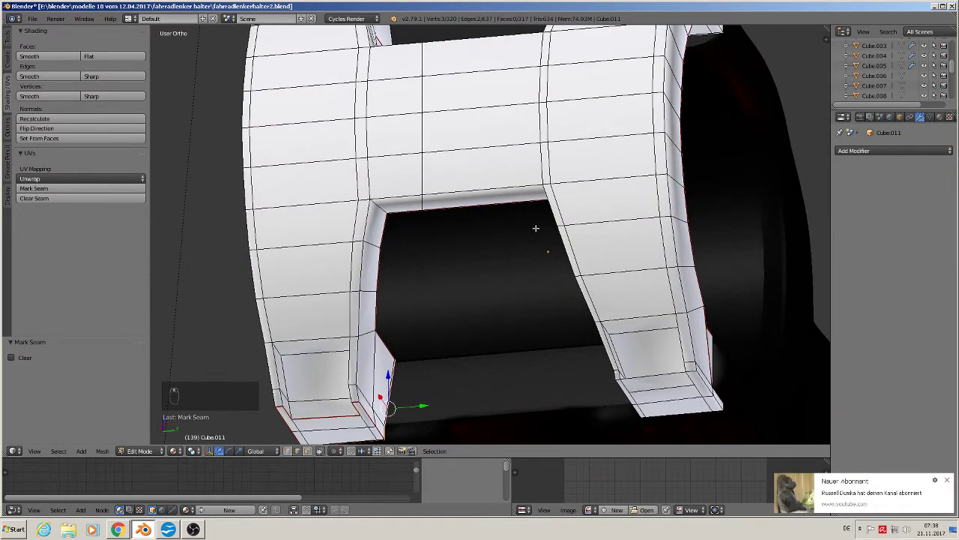
middle_click_drag(664, 363, 569, 284)
scroll(534, 264, "up", 3)
right_click(547, 321)
key("x")
left_click(551, 324)
right_click(570, 285)
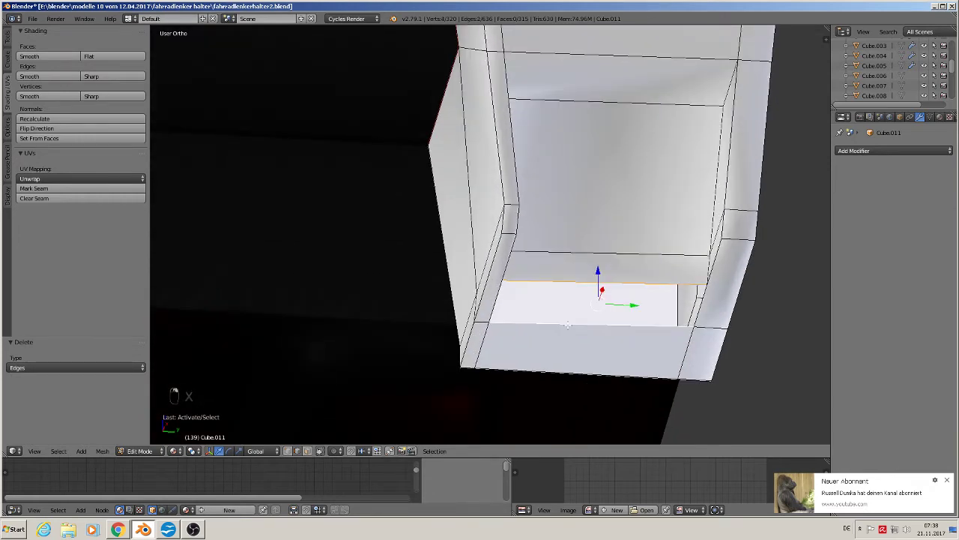
key("f")
Step: Mark seams on the far lower arm's bottom side edges, short rim edges, recess-end outline and the bottom edge of its end face
middle_click_drag(567, 325, 446, 334)
right_click(494, 273)
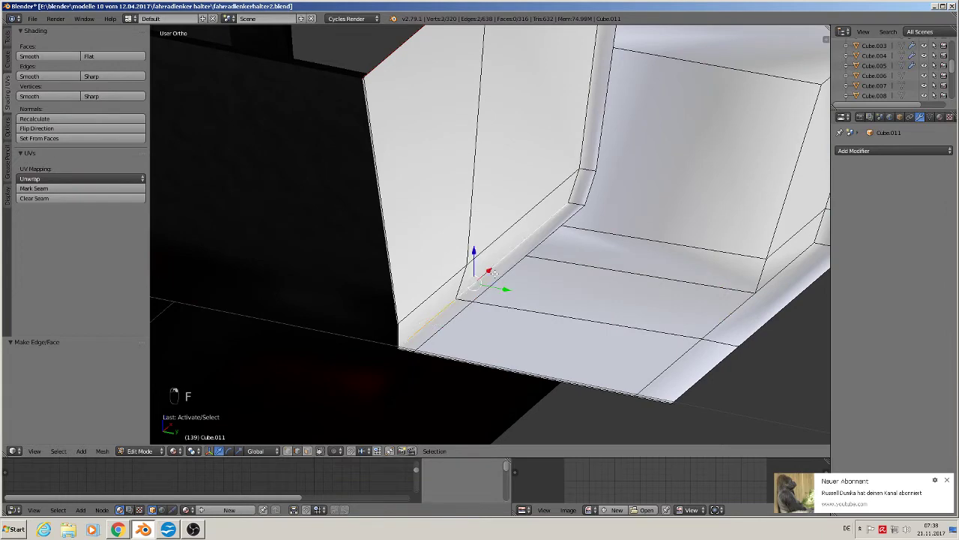
right_click(575, 202, "shift")
right_click(571, 217, "shift")
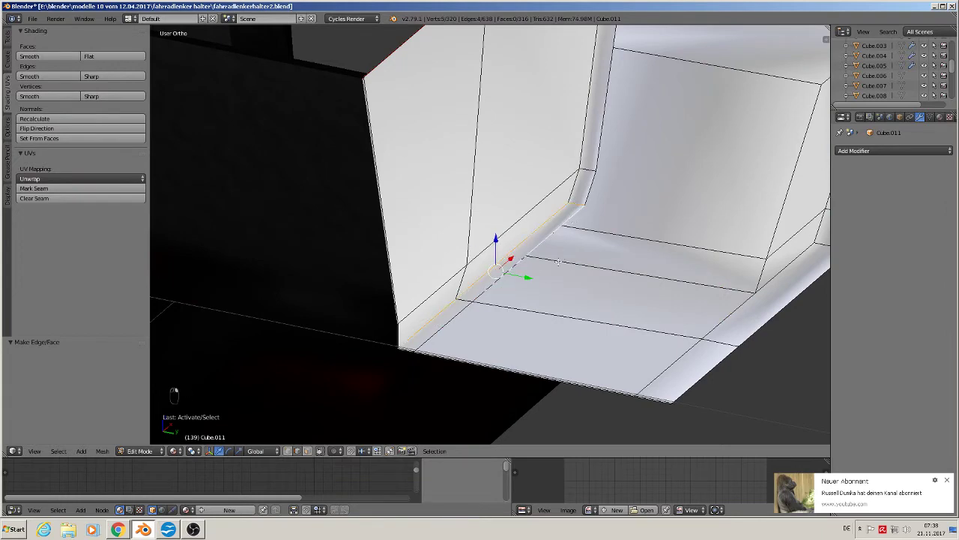
middle_click_drag(553, 255, 528, 232)
right_click(539, 225, "shift")
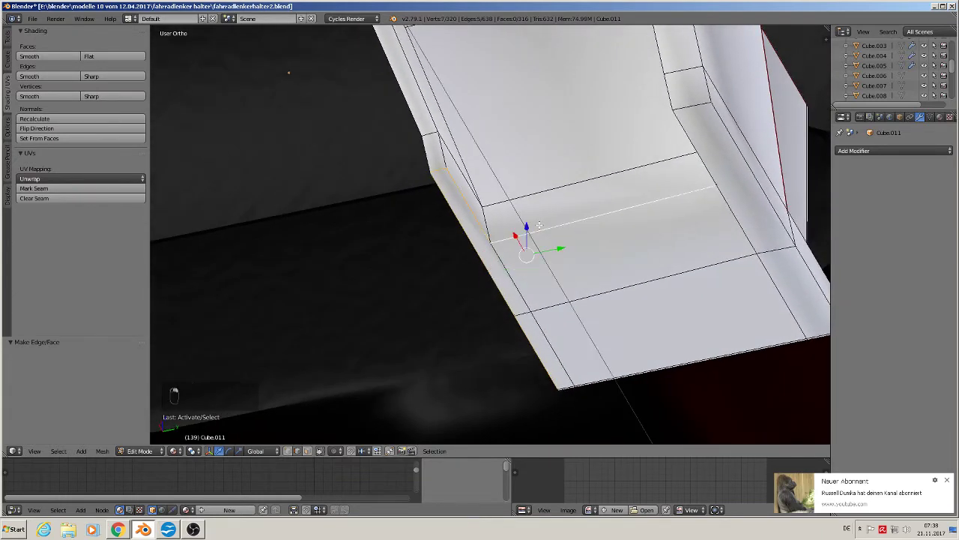
right_click(710, 166, "shift")
right_click(704, 112, "shift")
right_click(744, 156, "shift")
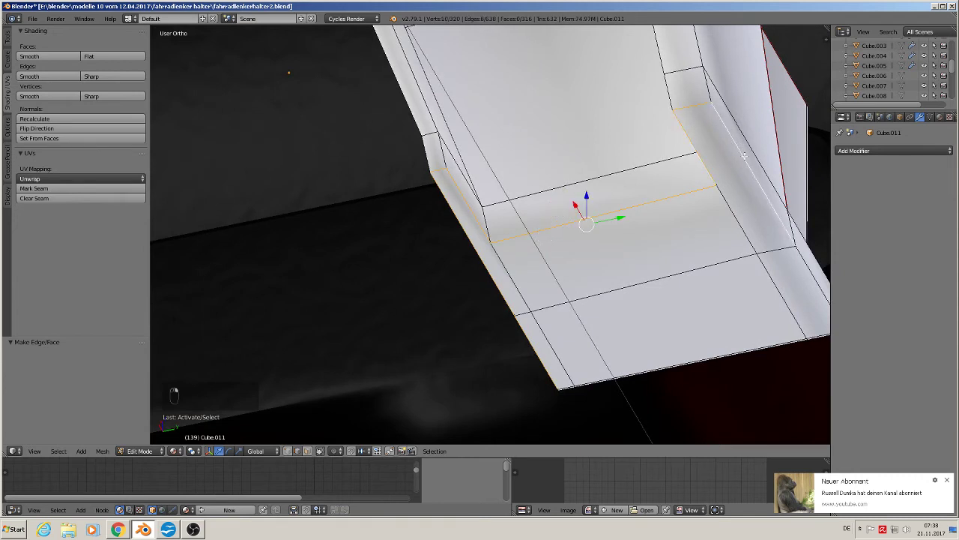
right_click(794, 255, "shift")
middle_click_drag(794, 254, 742, 248, "shift")
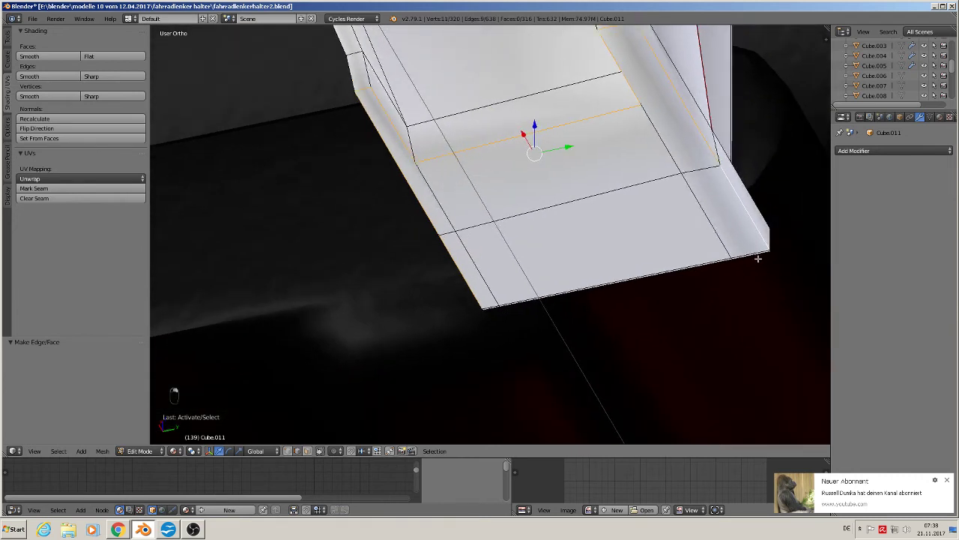
right_click(755, 257, "alt+shift")
left_click(78, 188)
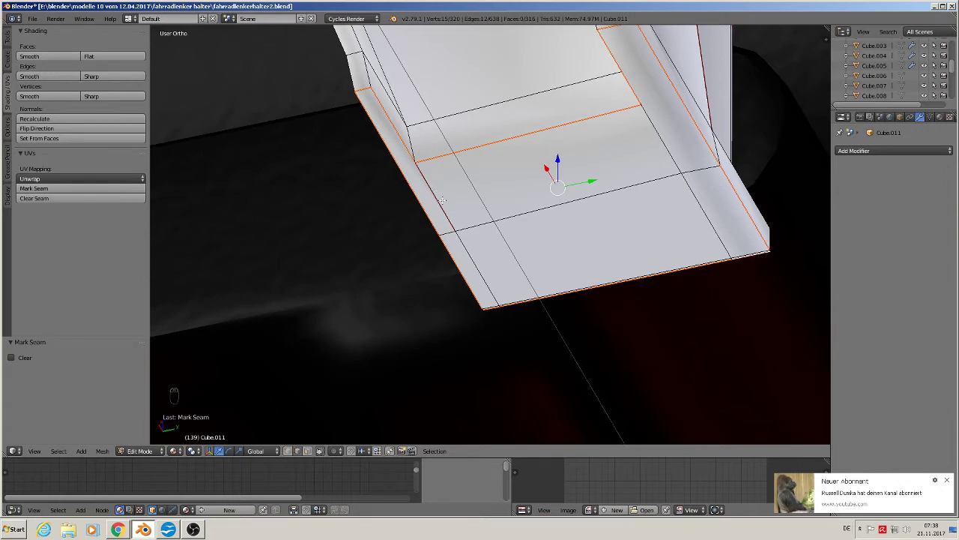
Step: Try to clear the seam from the short edge running outward from the recess corner beneath the far lower arm
right_click(443, 200)
left_click(94, 196)
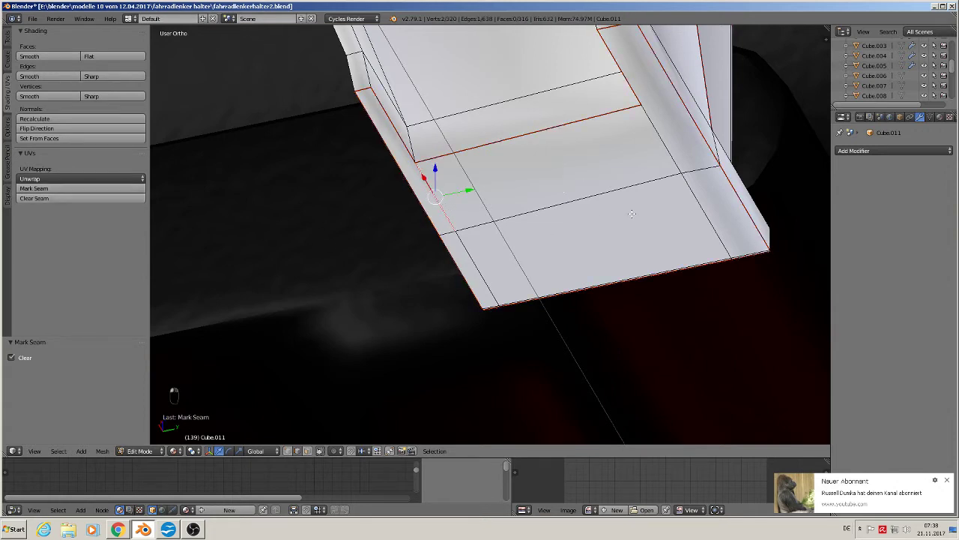
key("a")
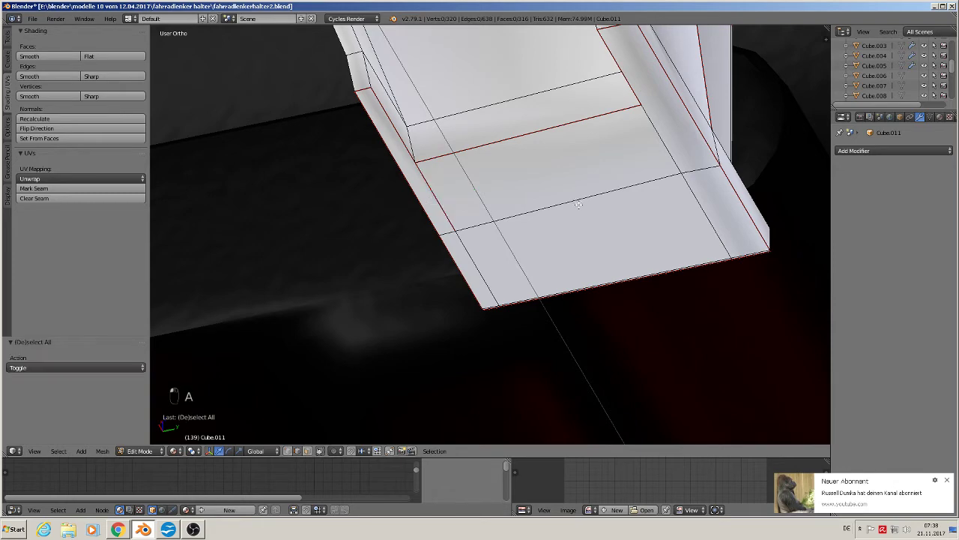
right_click(430, 200)
left_click(36, 200)
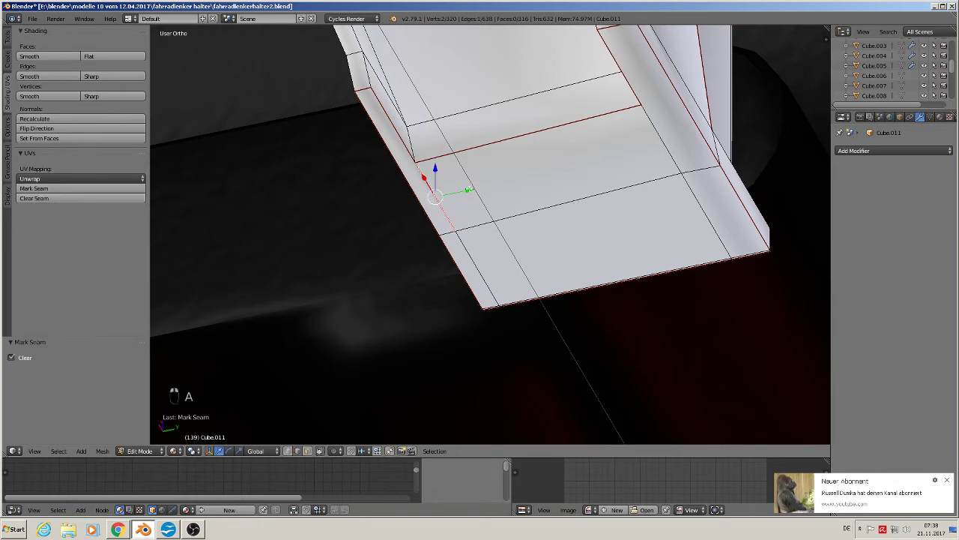
key("a")
Step: Mark a seam on the edge in the bevel strip along the far lower arm's bottom side
middle_click_drag(482, 184, 384, 248)
right_click(556, 159)
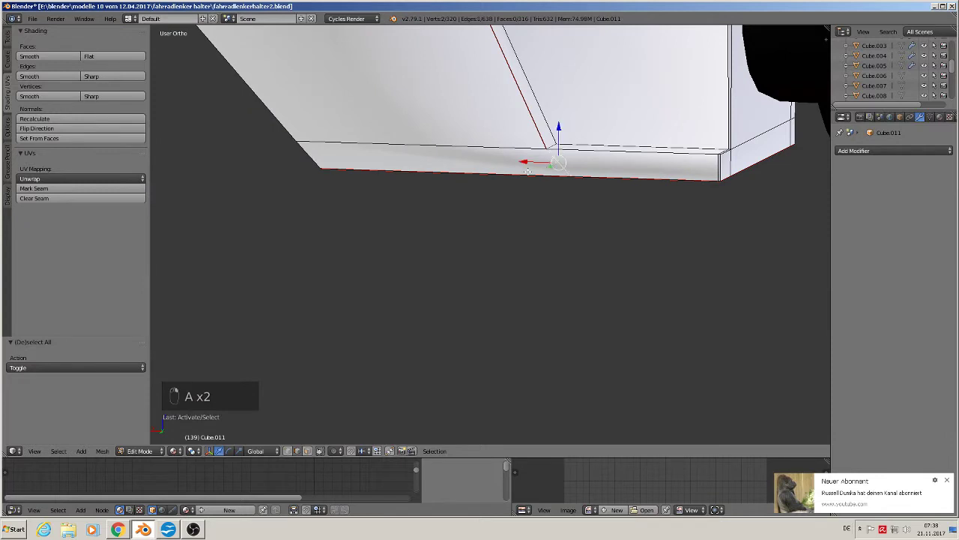
left_click(77, 191)
Step: Mark seams on the top edge and one vertical edge of the first upper arm's end face
middle_click_drag(725, 146, 698, 151)
scroll(699, 151, "down", 3)
scroll(691, 151, "down", 4)
middle_click_drag(627, 142, 529, 319, "shift")
mouse_move(489, 251)
middle_mouse_down()
mouse_move(542, 232)
mouse_move(527, 230)
mouse_move(518, 264)
mouse_move(427, 47)
mouse_move(532, 73)
mouse_move(483, 259)
middle_mouse_up()
middle_click_drag(591, 88, 548, 238, "shift")
scroll(548, 227, "up", 7)
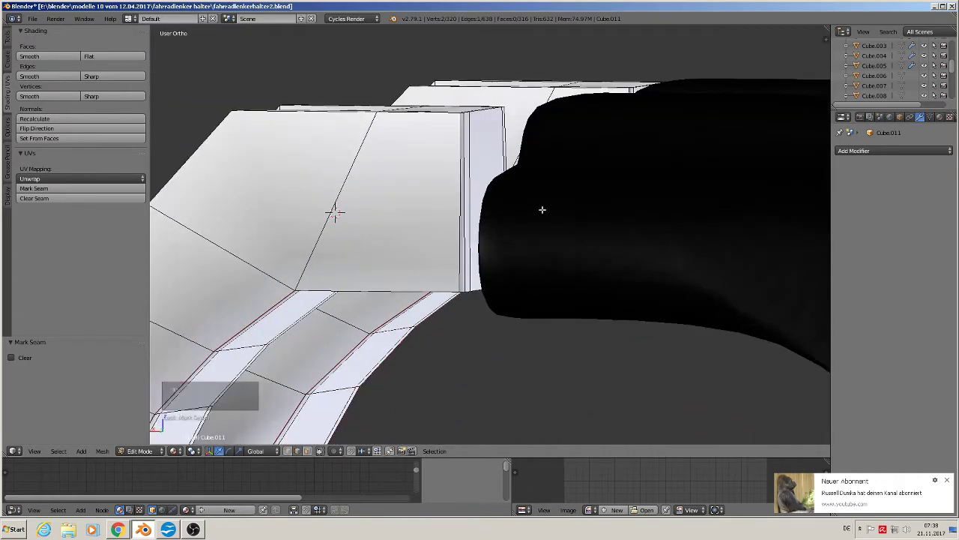
middle_click_drag(483, 164, 517, 209)
scroll(515, 210, "up", 1)
middle_click_drag(388, 263, 455, 193, "shift")
scroll(455, 192, "down", 1)
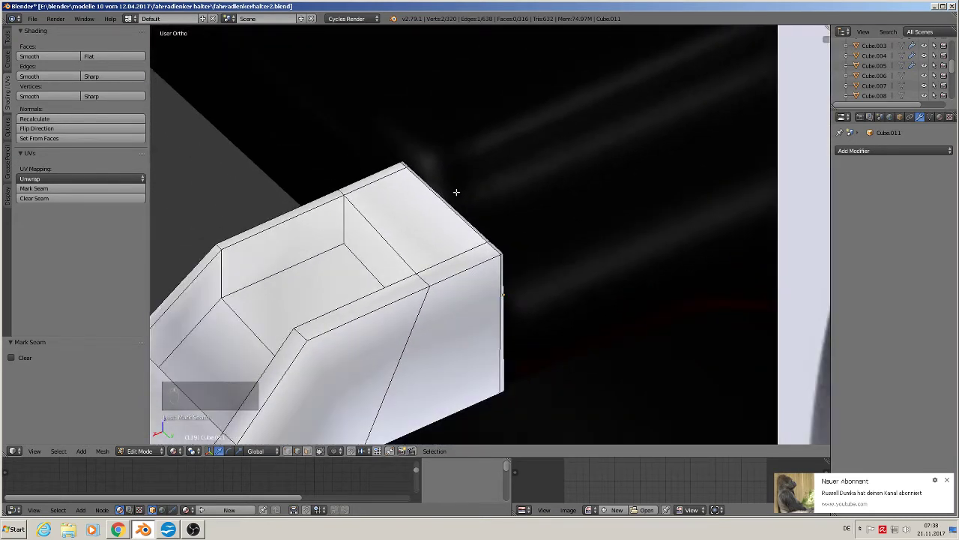
right_click(450, 195, "alt")
left_click(59, 188)
right_click(511, 301, "alt+shift")
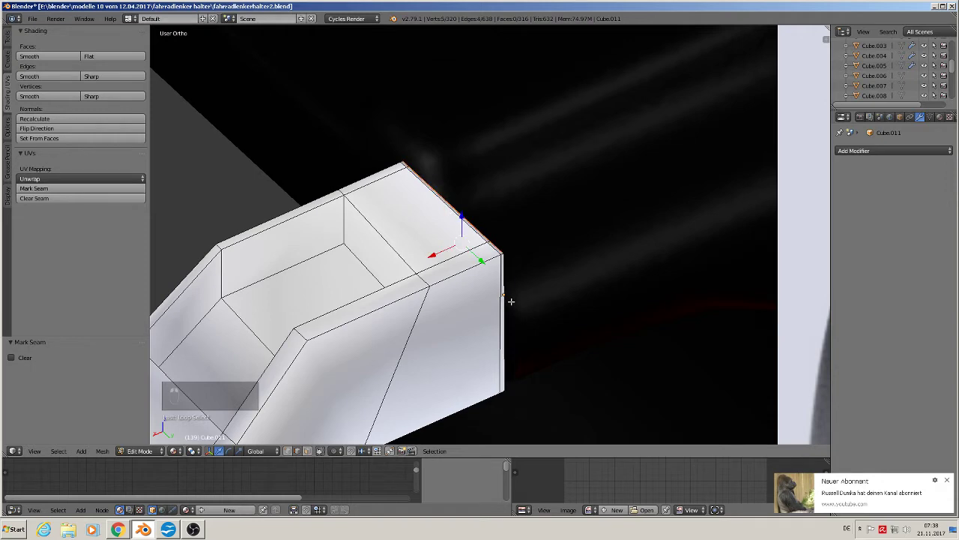
left_click(43, 188)
Step: Mark seams on the opposite vertical edge and the bottom edge of the first upper arm's end face
middle_click_drag(165, 212, 330, 285)
right_click(387, 298, "alt")
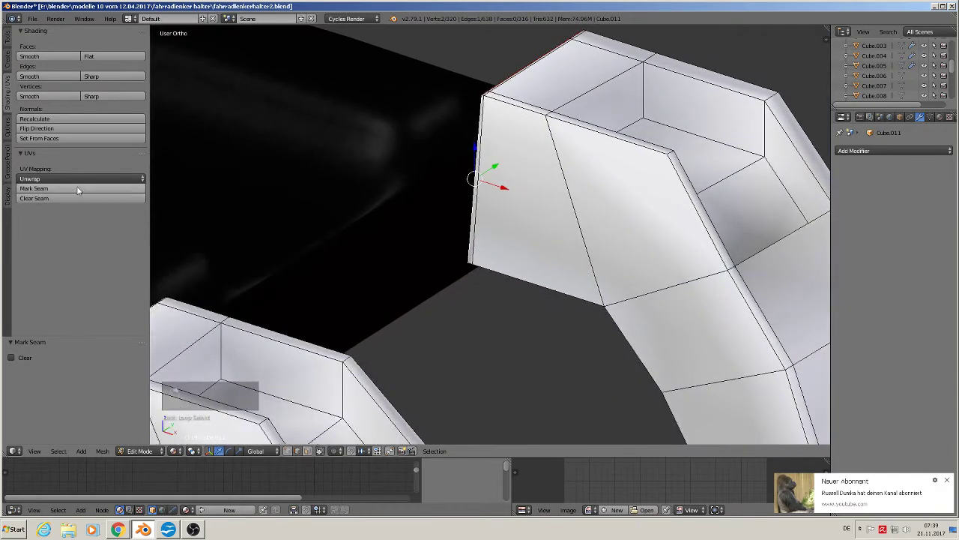
left_click(42, 189)
middle_click_drag(407, 280, 447, 233)
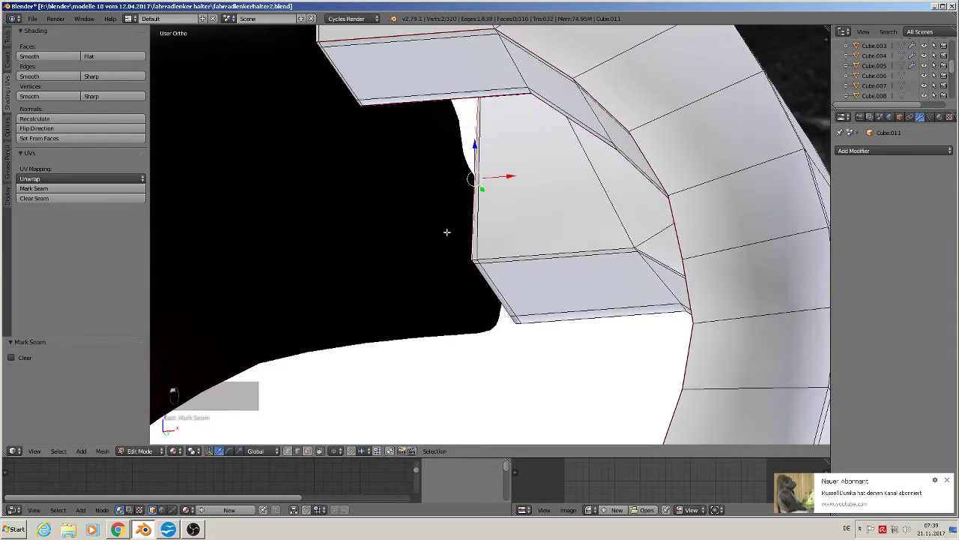
right_click(485, 277, "alt")
left_click(74, 188)
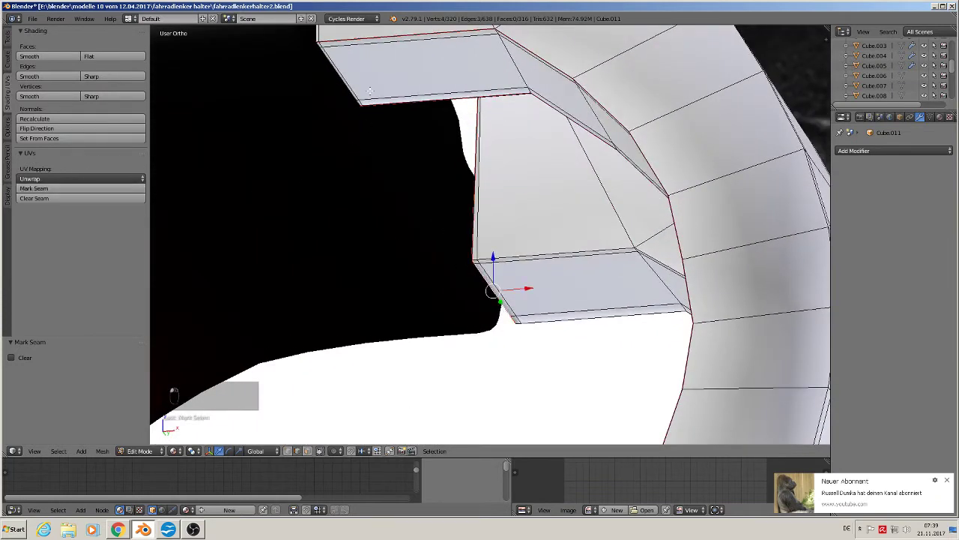
Step: Mark seams on the bottom edge and one vertical edge of the other upper arm's end face
right_click(336, 80, "alt")
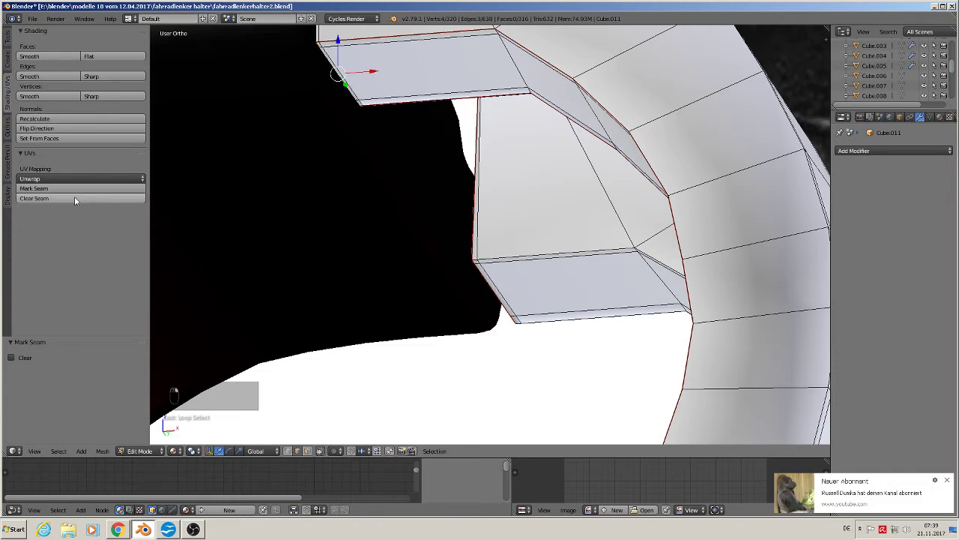
left_click(103, 189)
middle_click_drag(323, 180, 421, 227)
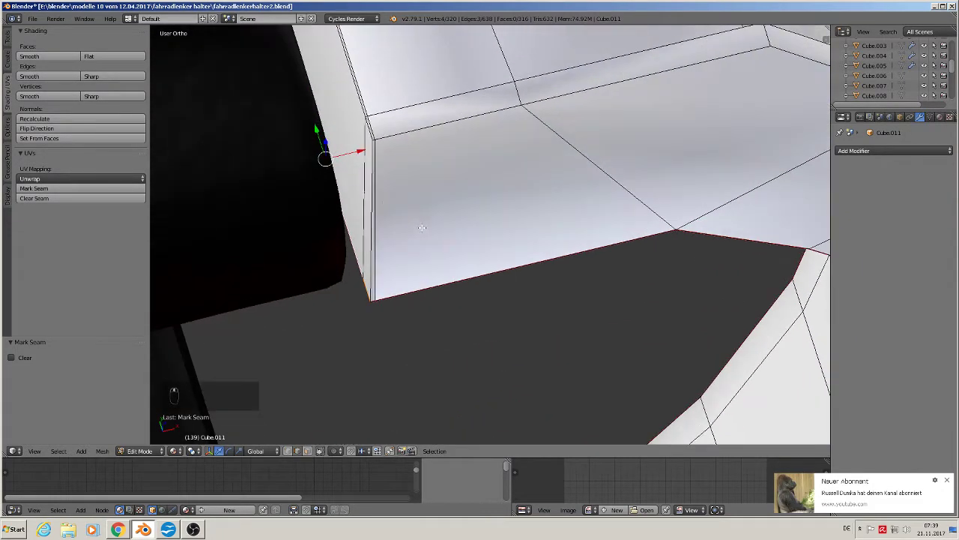
right_click(376, 177, "alt")
right_click(370, 175, "alt")
right_click(372, 173, "alt")
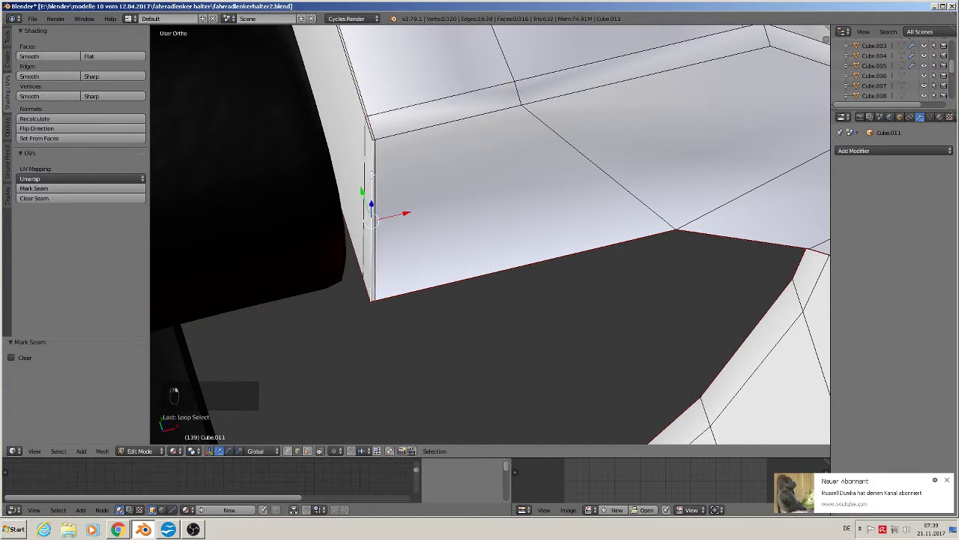
left_click(87, 188)
Step: Mark seams on the top edge and the remaining vertical edge of the other upper arm's end face
right_click(349, 83, "alt")
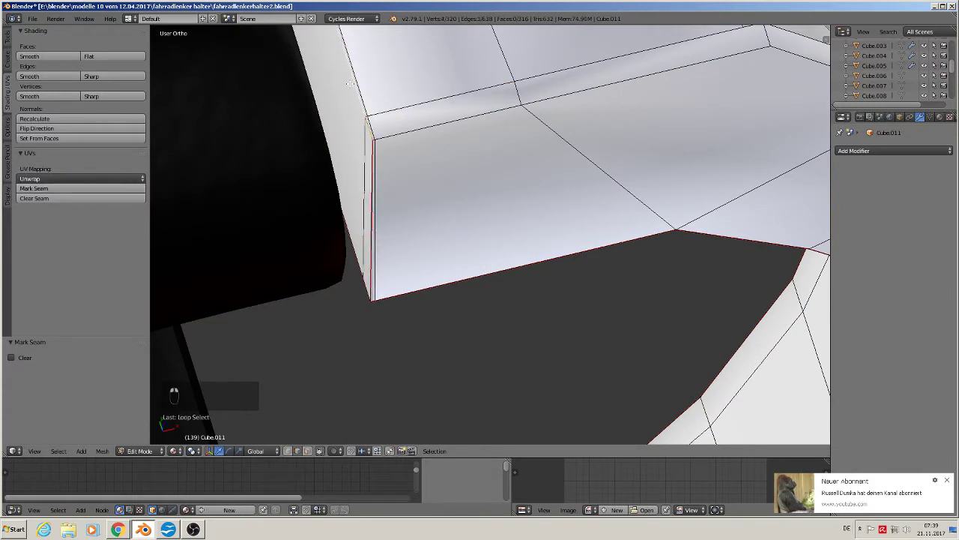
left_click(95, 188)
middle_click_drag(420, 248, 525, 225)
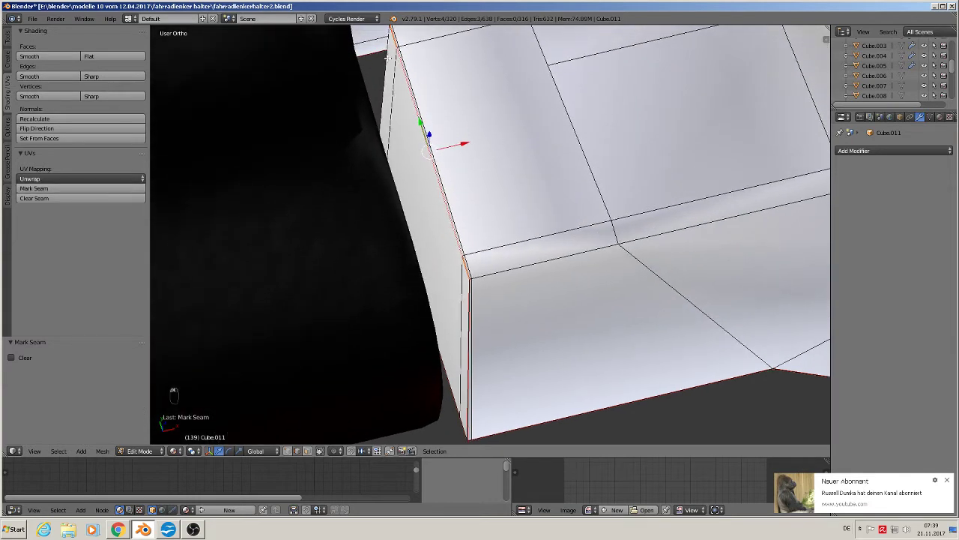
right_click(389, 57, "alt")
left_click(39, 188)
Step: Mark seams along the curved inner edge of the upper arm beside the opening and its straight continuation to the end face
mouse_move(600, 225)
middle_mouse_down()
mouse_move(766, 225)
mouse_move(621, 274)
mouse_move(612, 235)
middle_mouse_up()
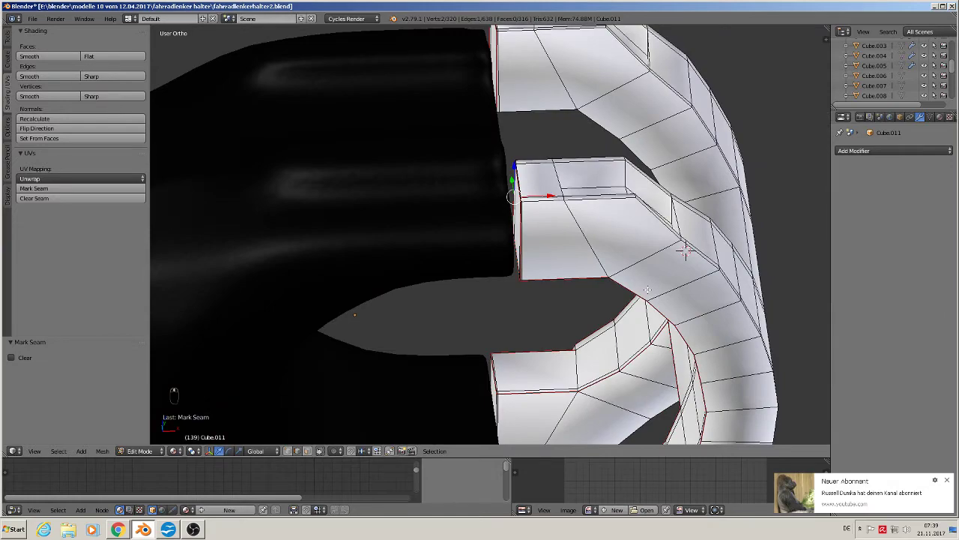
mouse_move(684, 251)
middle_mouse_down()
mouse_move(661, 276)
mouse_move(682, 237)
middle_mouse_up()
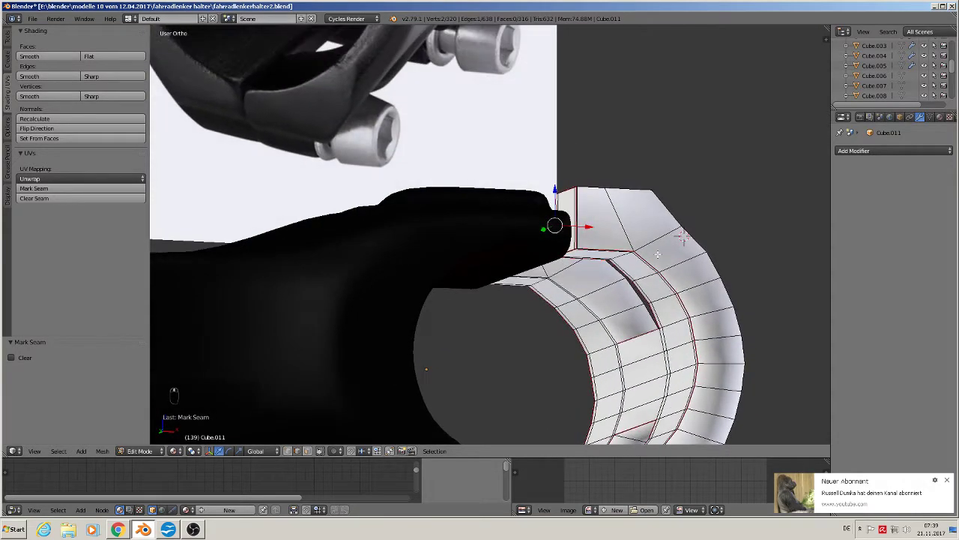
scroll(682, 236, "up", 6)
right_click(636, 155, "alt")
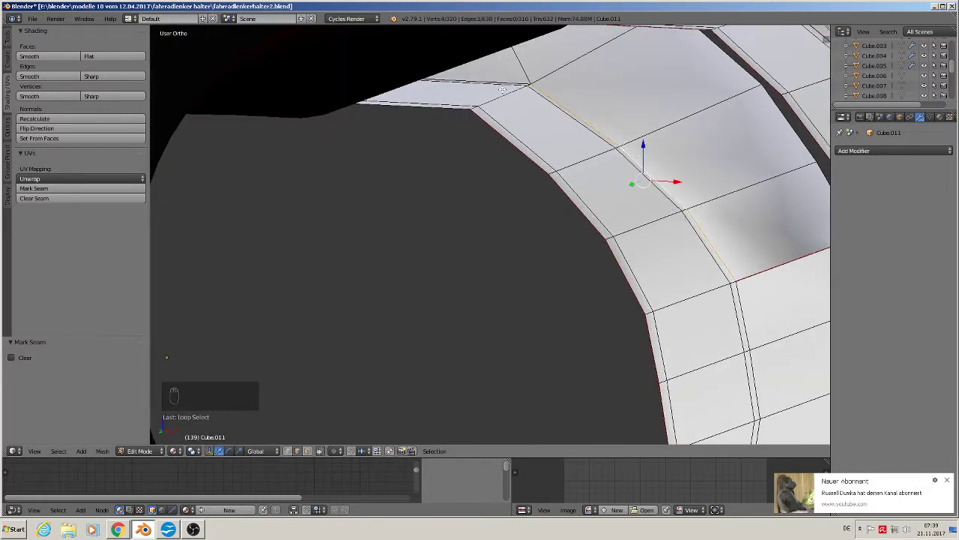
middle_click_drag(502, 89, 446, 68)
right_click(446, 68, "alt+shift")
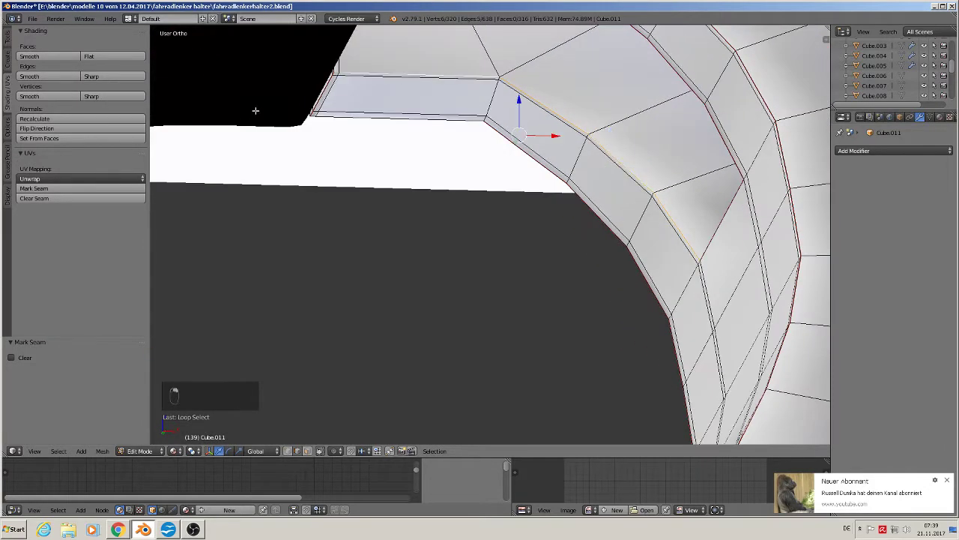
left_click(44, 188)
key("a")
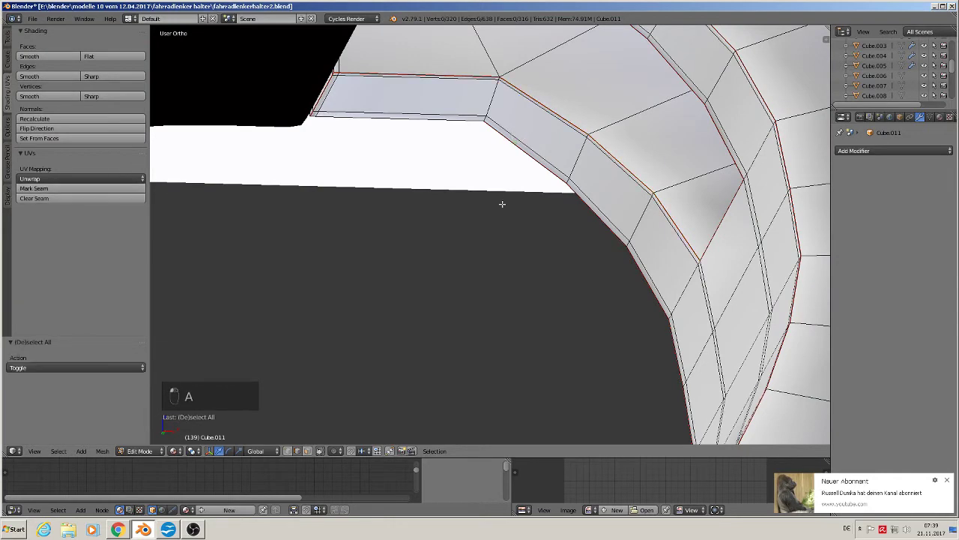
Step: Inspect the clamp plate's seams and shading from several sides, both in edit mode and in object mode
middle_click_drag(535, 229, 206, 254)
scroll(750, 268, "down", 5)
scroll(206, 254, "down", 6)
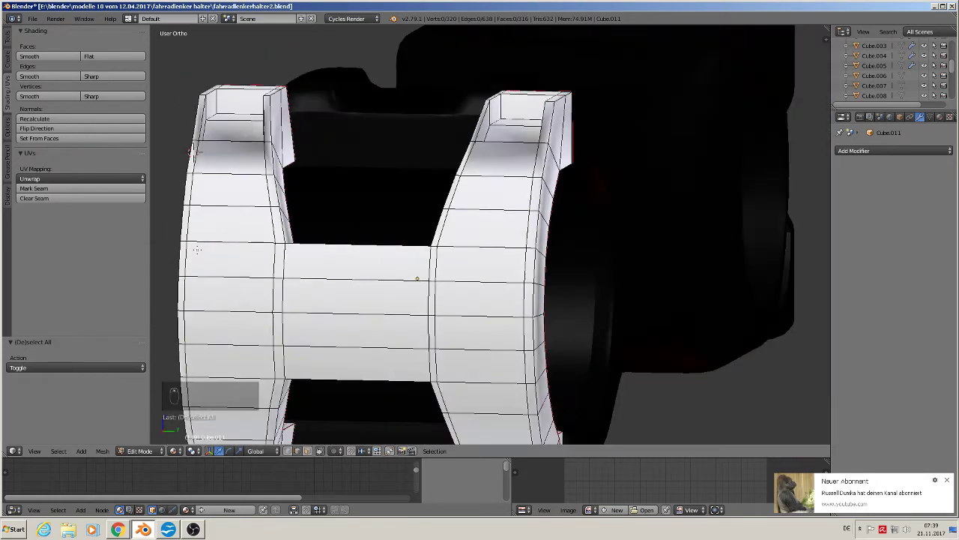
middle_click_drag(193, 193, 432, 184)
scroll(425, 193, "up", 3)
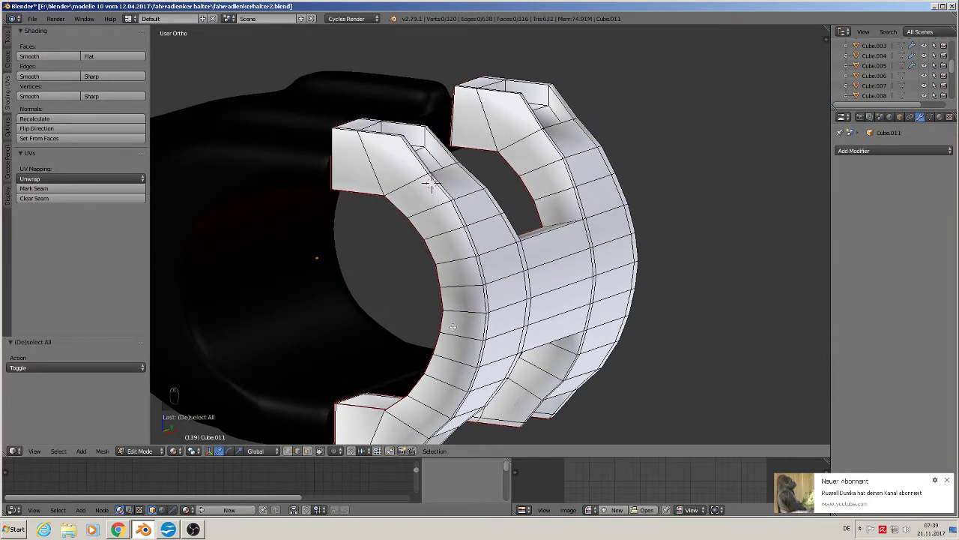
key("Tab")
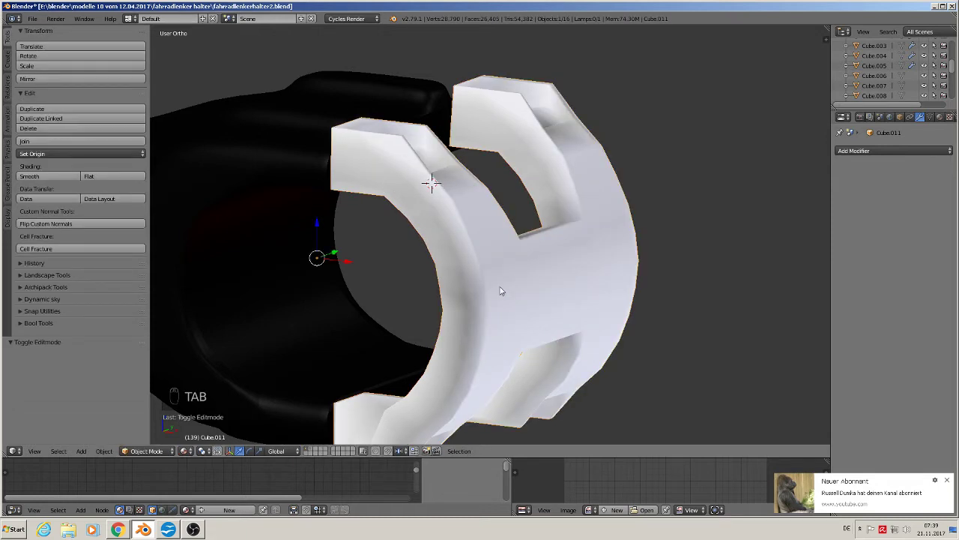
mouse_move(497, 293)
middle_mouse_down()
mouse_move(419, 295)
mouse_move(500, 284)
middle_mouse_up()
key("Tab")
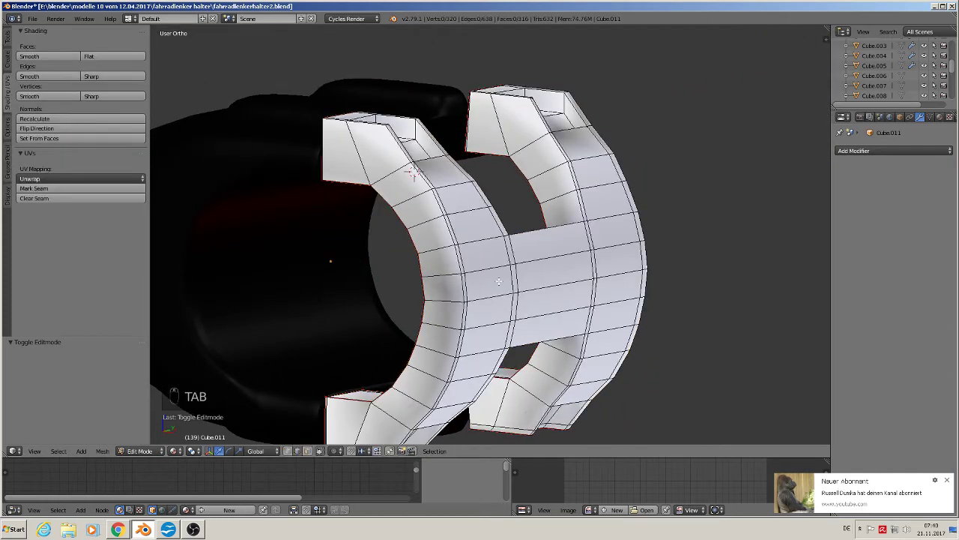
key("Tab")
Step: Add a Subdivision Surface modifier to the clamp plate with 2 view subdivisions and check the smoothed shape in object mode
left_click(877, 151)
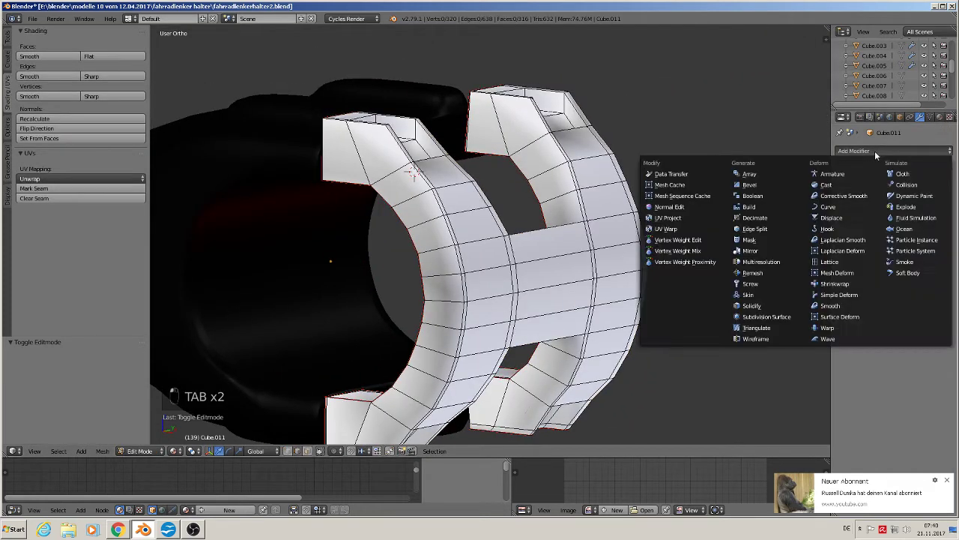
left_click(780, 316)
left_click(886, 238)
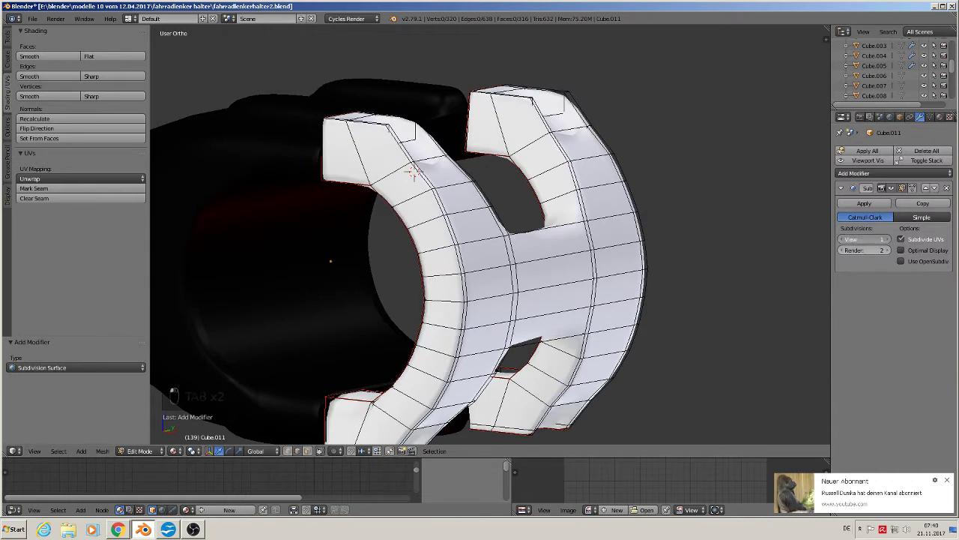
key("Tab")
scroll(578, 285, "down", 2)
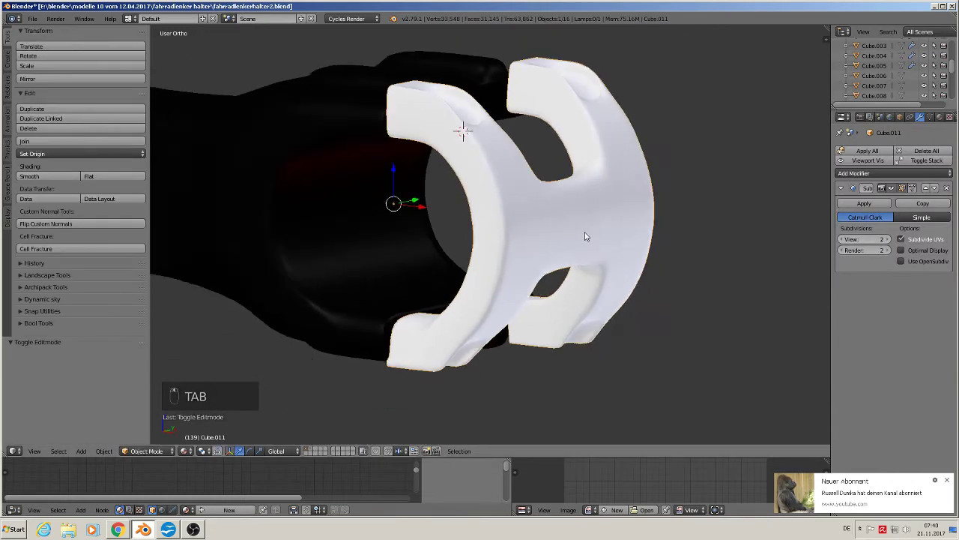
key("Tab")
key("Tab")
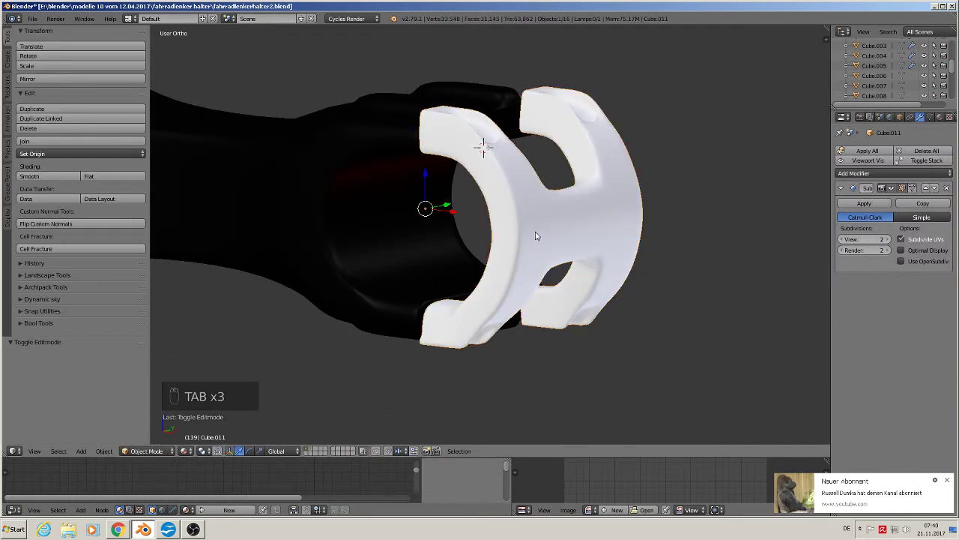
Step: Try unwrapping the whole clamp plate mesh along the marked seams
key("Tab")
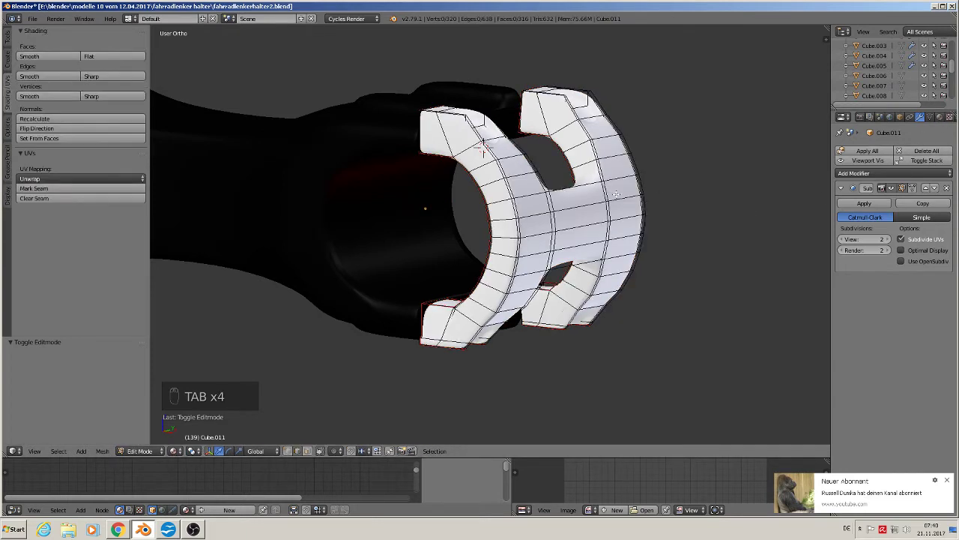
key("a")
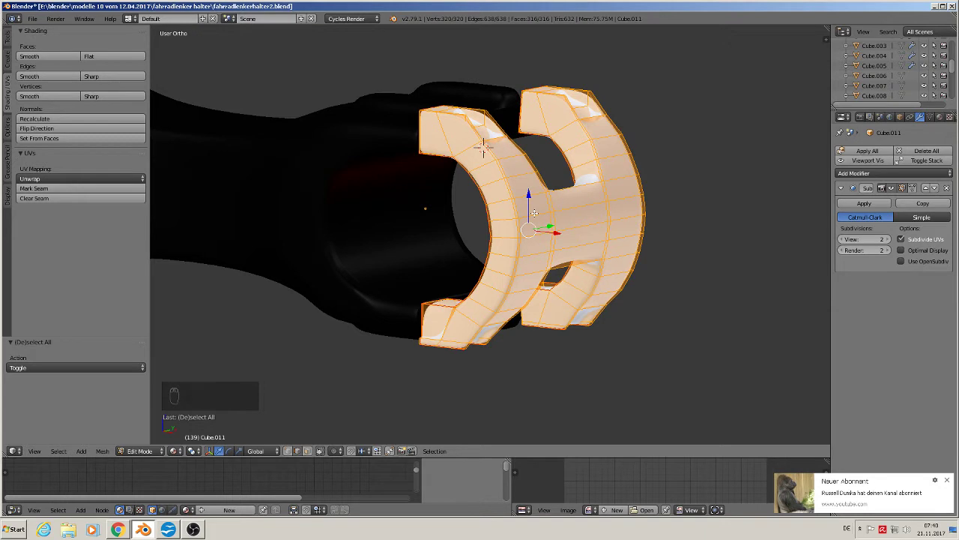
key("u")
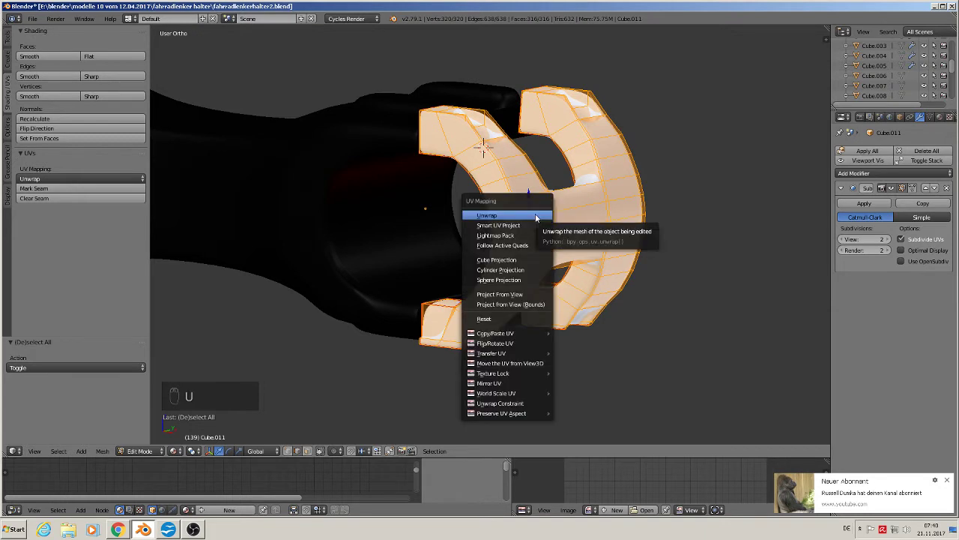
left_click(536, 217)
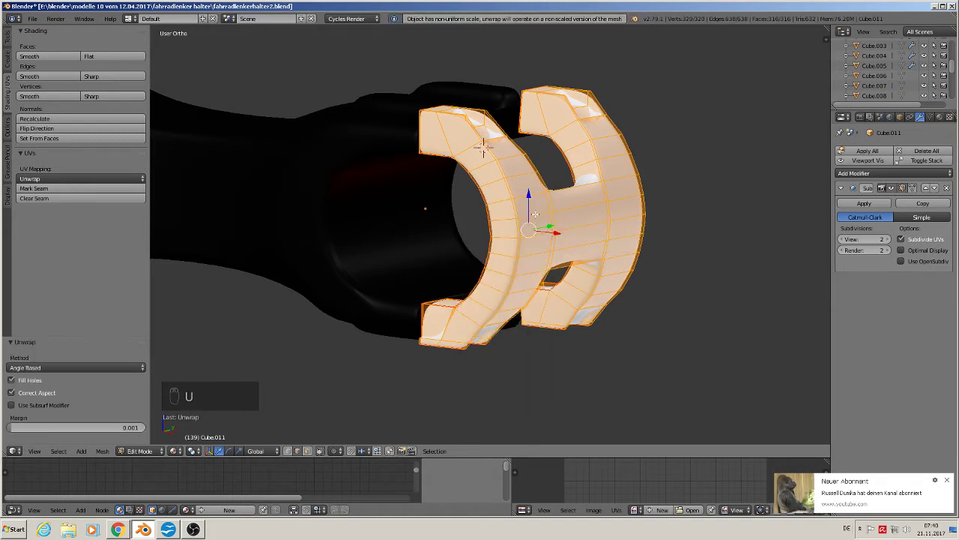
Step: Apply the clamp plate's rotation and scale, and unwrap its whole mesh again
key("Tab")
left_click(104, 451)
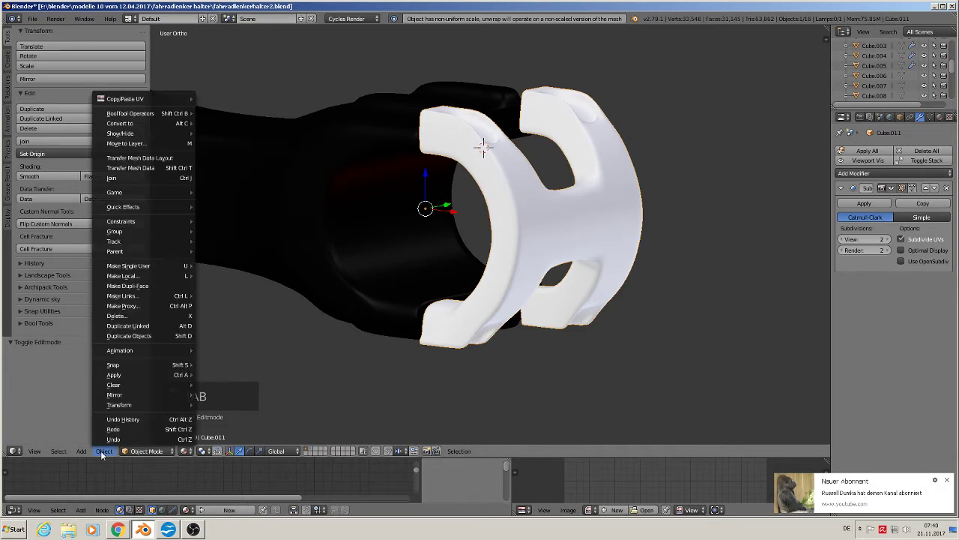
mouse_move(137, 377)
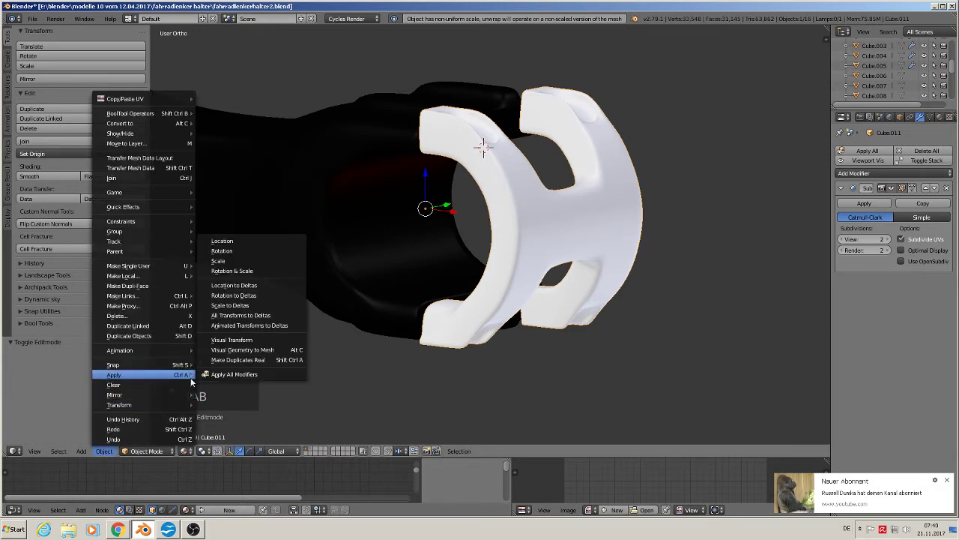
left_click(250, 271)
key("Tab")
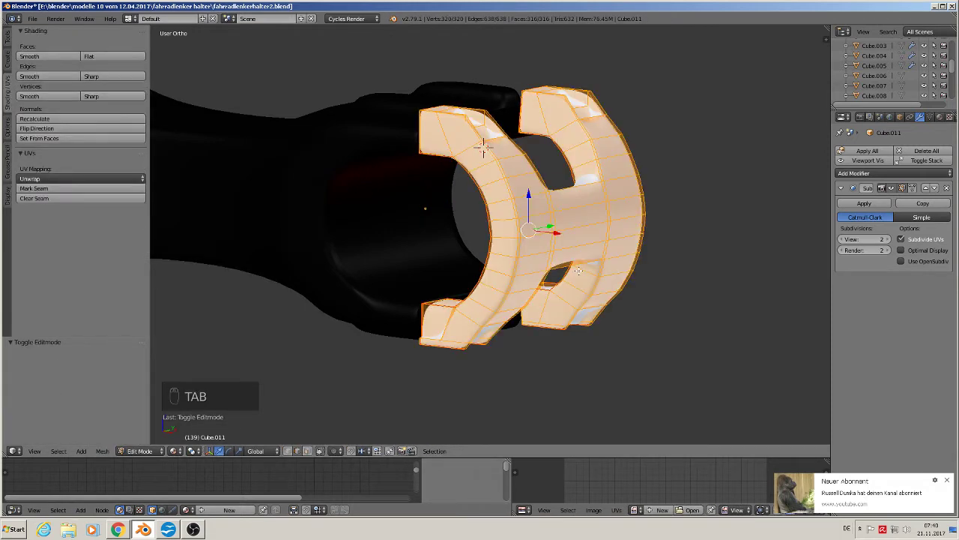
key("u")
left_click(579, 271)
key("Tab")
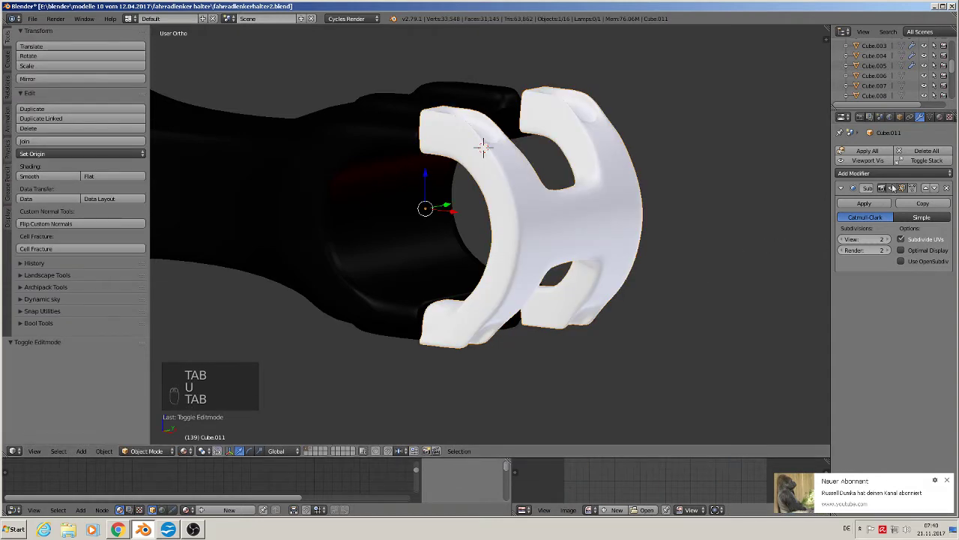
Step: Assign the existing black plastic material to the clamp plate and deselect everything
left_click(941, 117)
left_click(841, 183)
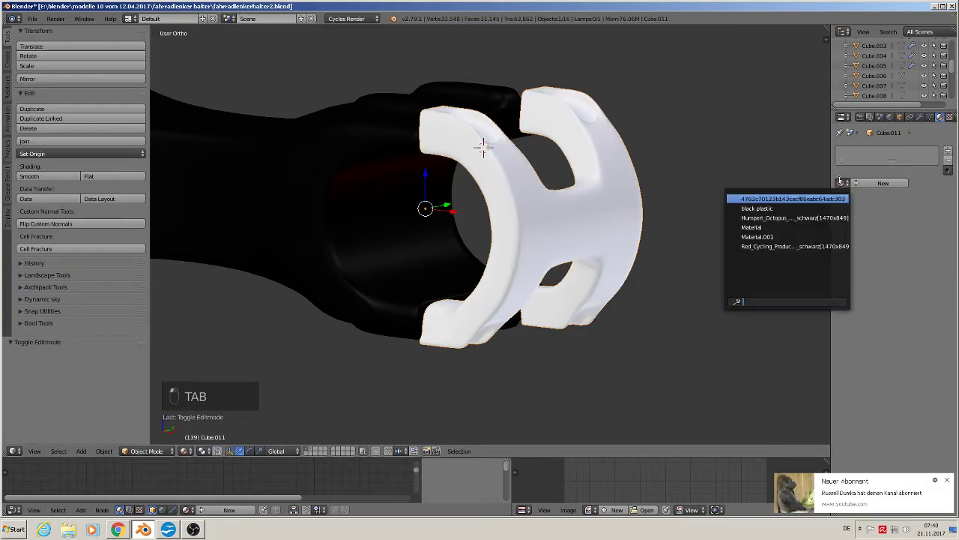
left_click(820, 208)
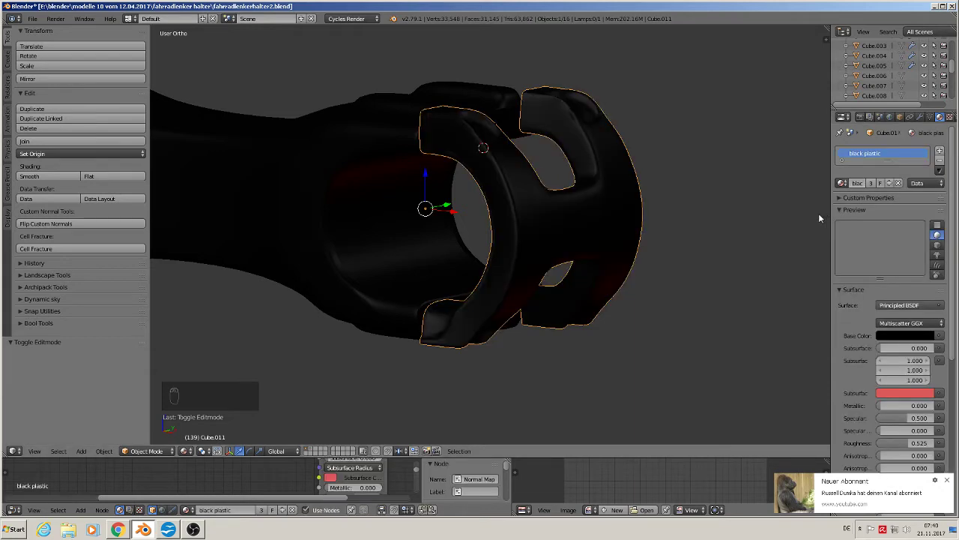
key("Tab")
key("a")
key("a")
key("a")
Step: Examine how the clamp plate lines up with the stem body from several angles and from straight above
scroll(558, 313, "up", 5)
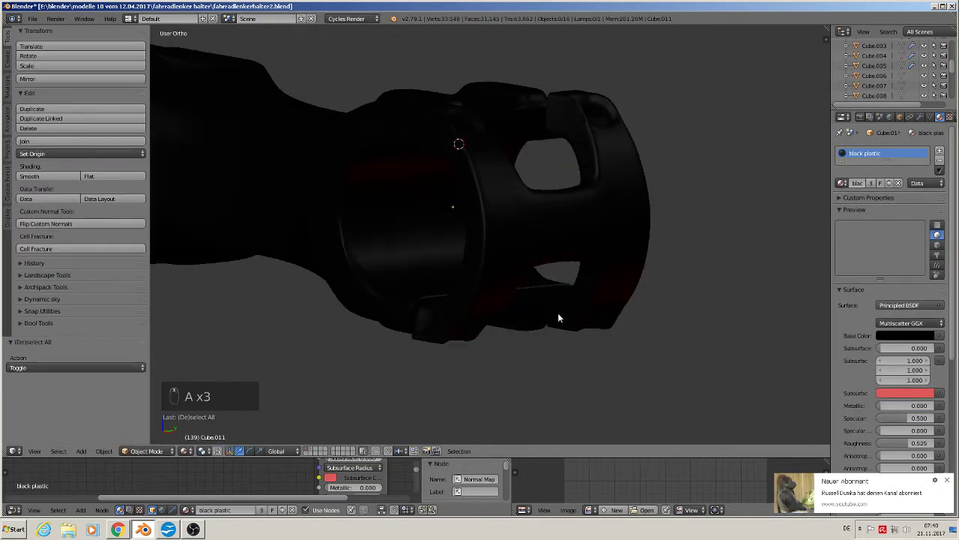
middle_click_drag(558, 315, 583, 284)
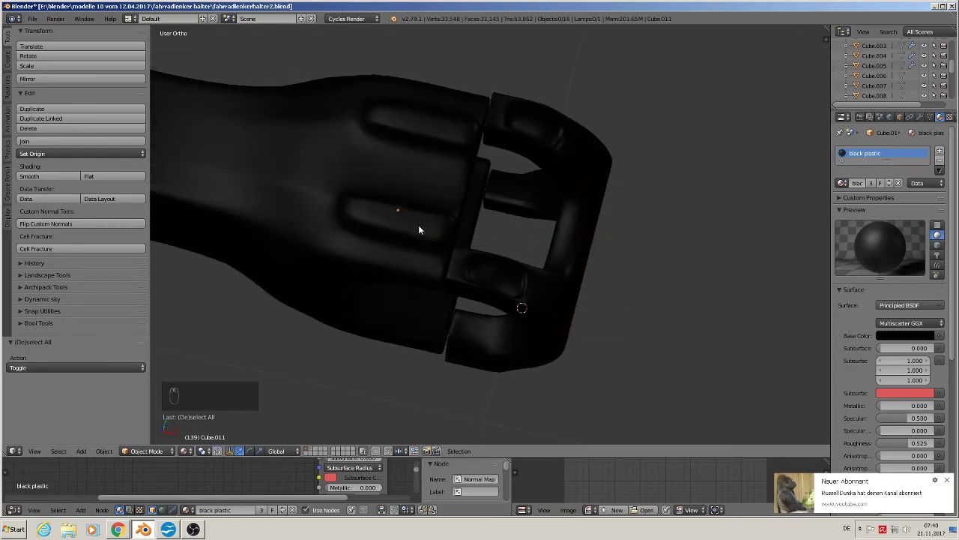
middle_click_drag(504, 287, 522, 303)
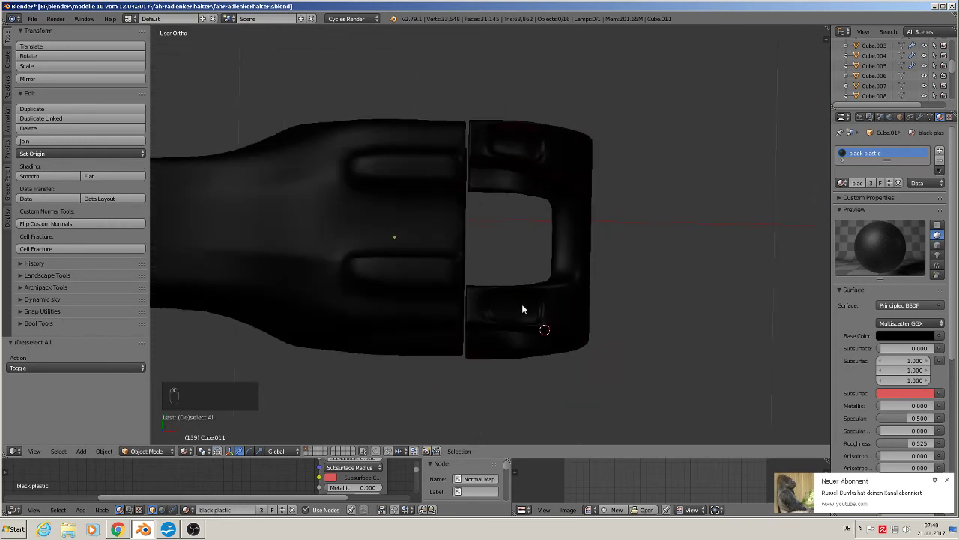
key("KP_7")
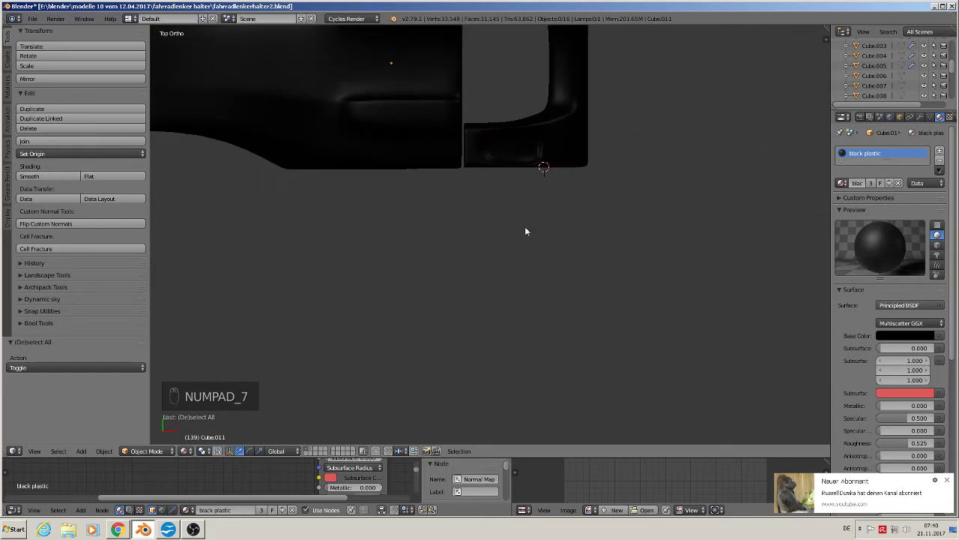
middle_click_drag(510, 220, 514, 272, "shift")
scroll(512, 266, "up", 2)
middle_click_drag(497, 207, 503, 260, "shift")
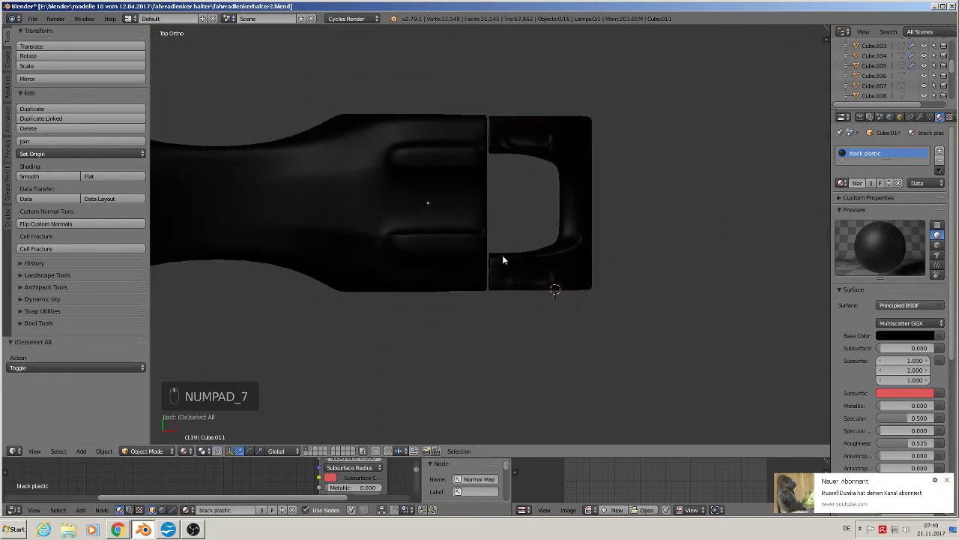
scroll(502, 252, "up", 2)
scroll(502, 247, "down", 1)
Step: Scale the end vertices of the plate's arms along Y with smooth proportional editing enabled
key("Tab")
key("a")
key("a")
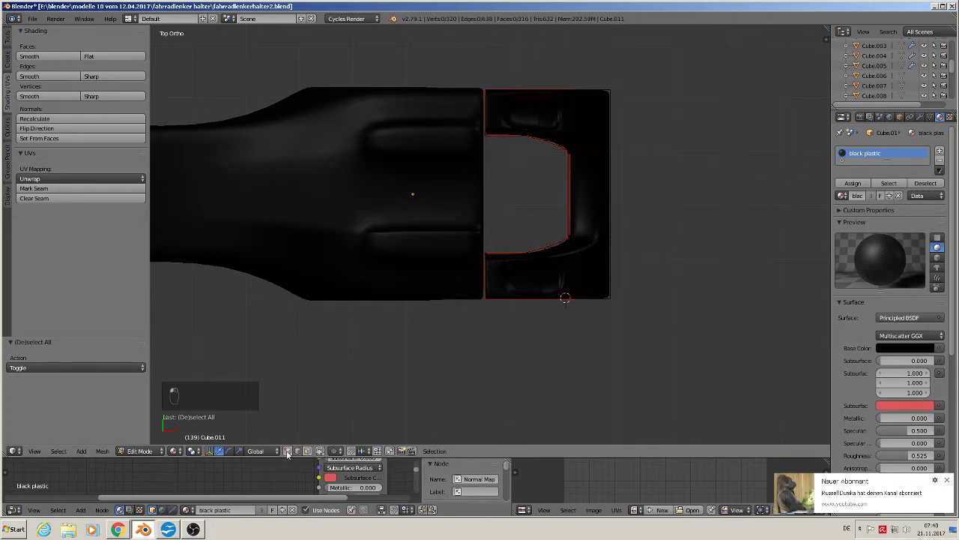
key("b")
left_click_drag(495, 318, 473, 56)
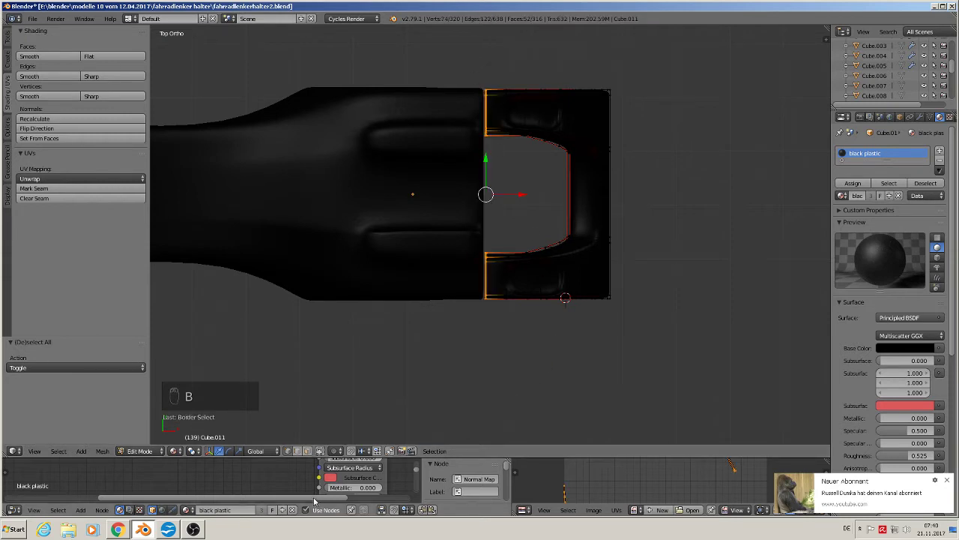
left_click(337, 451)
left_click(367, 406)
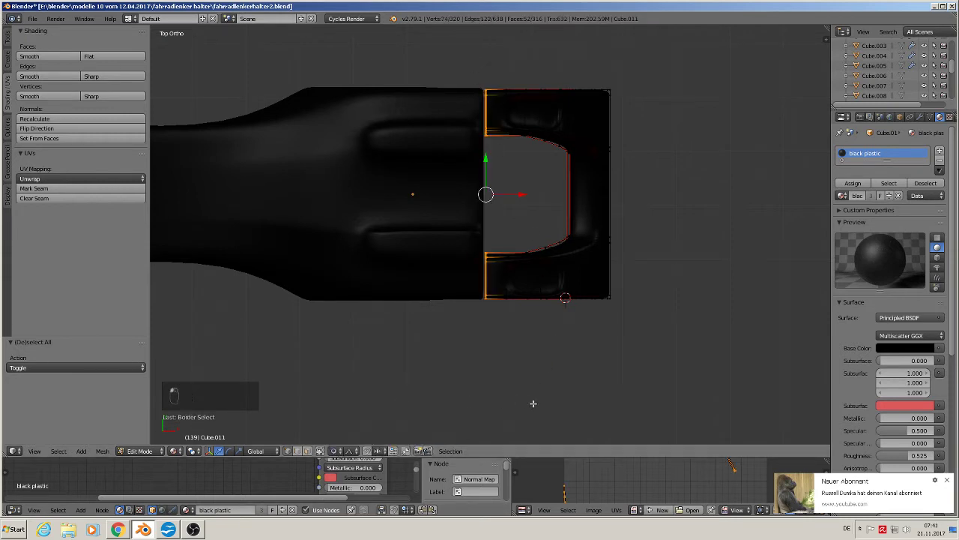
key("s")
key("y")
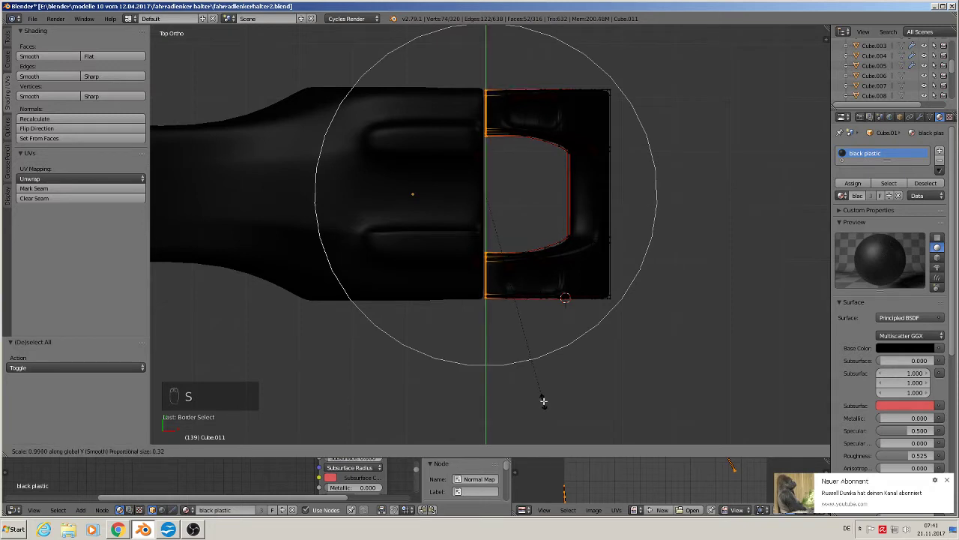
Step: Narrow the clamp cap's open-end edges to about 0.69 along Y with proportional editing and finish mesh editing
left_click(532, 337)
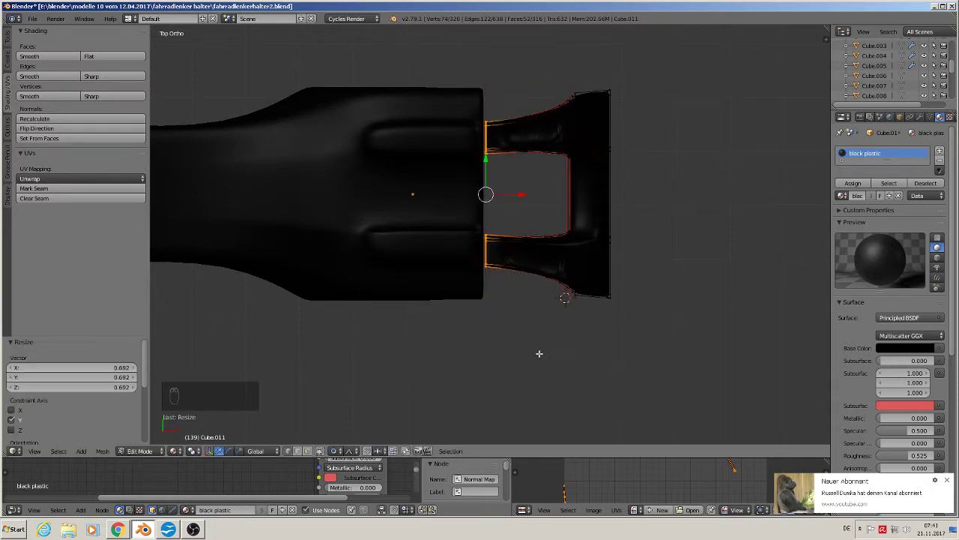
middle_click_drag(540, 353, 507, 306)
key("Tab")
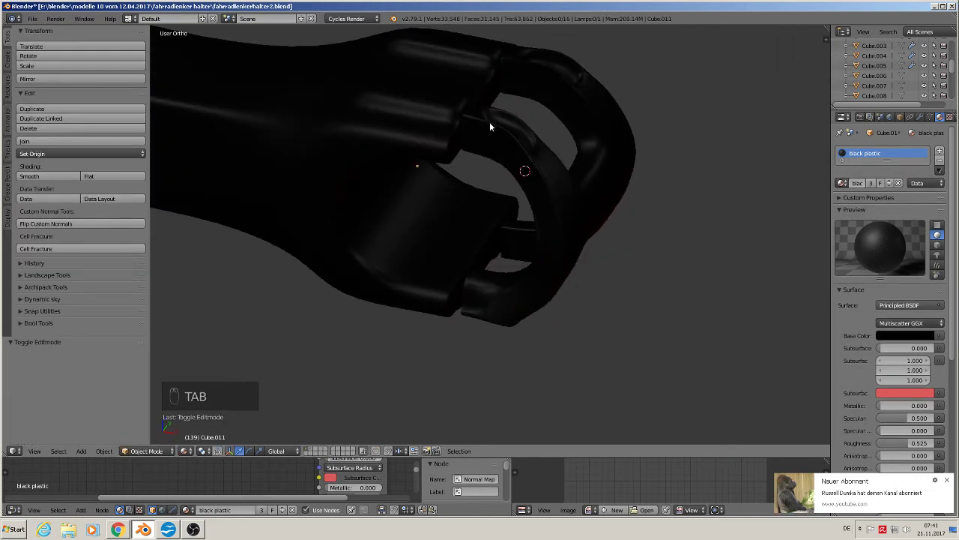
middle_click_drag(497, 152, 542, 199)
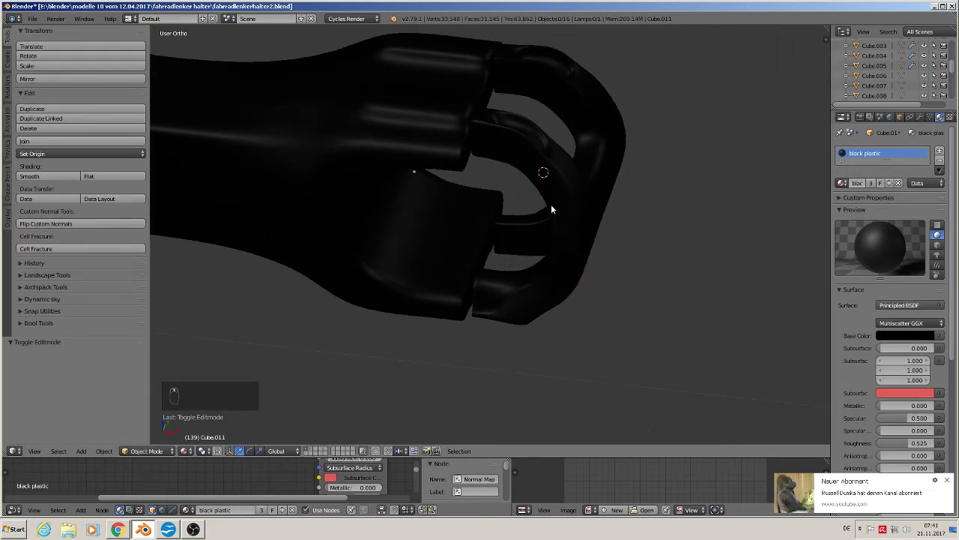
middle_click_drag(574, 231, 590, 193)
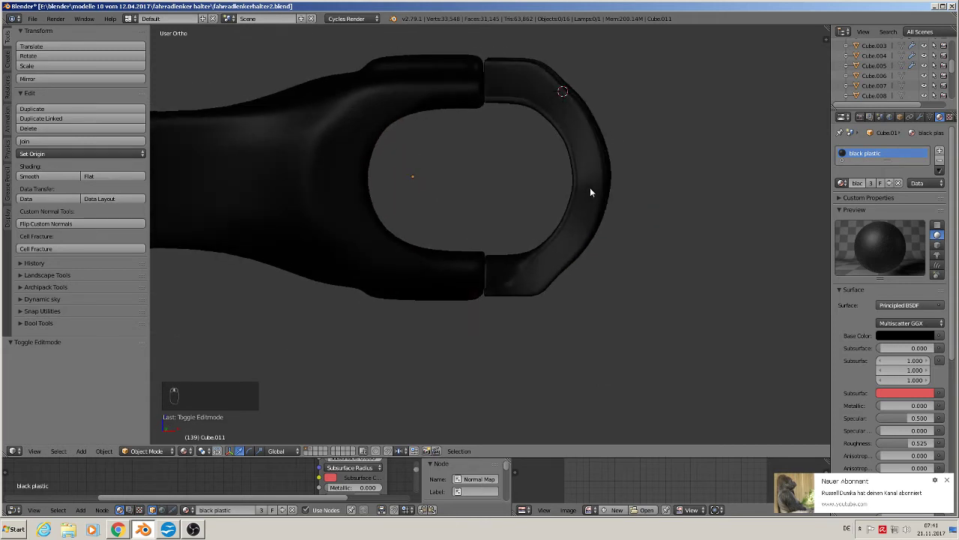
scroll(582, 217, "down", 6)
key("Tab")
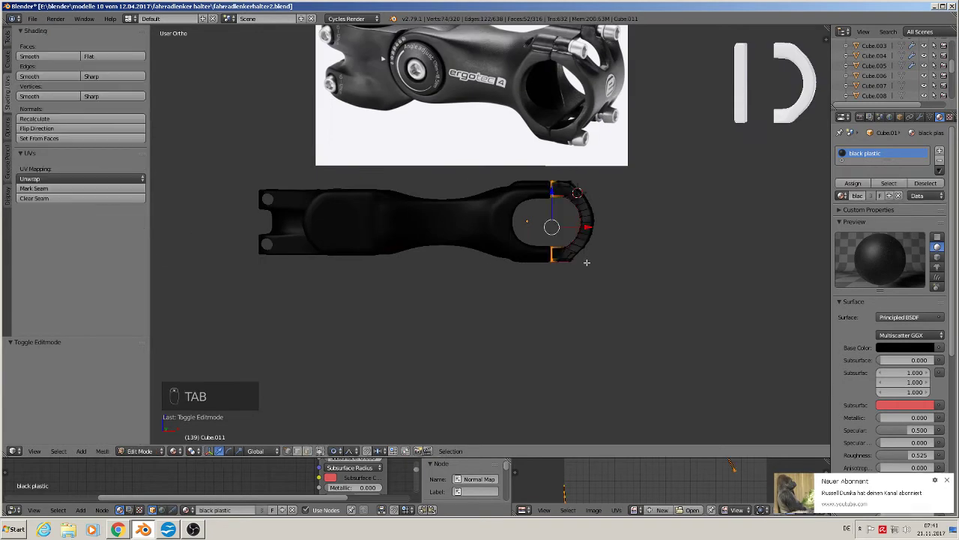
key("Tab")
Step: Deselect everything, compare the stem model with the reference photo, and save the blend file
key("a")
key("a")
key("a")
key("a")
middle_click_drag(594, 281, 583, 225)
right_click(582, 225)
left_click_drag(569, 225, 587, 197)
middle_click_drag(587, 197, 508, 217)
key("a")
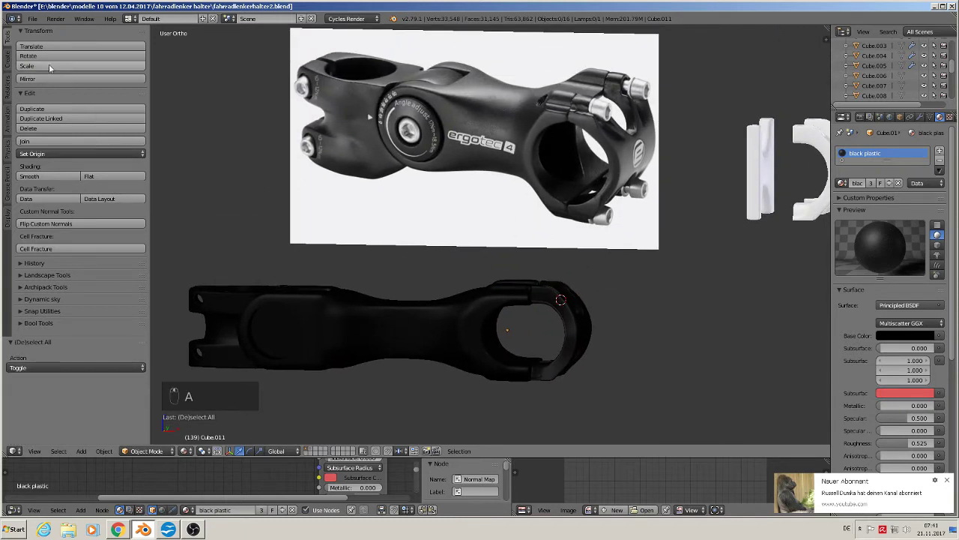
left_click(32, 18)
left_click(70, 96)
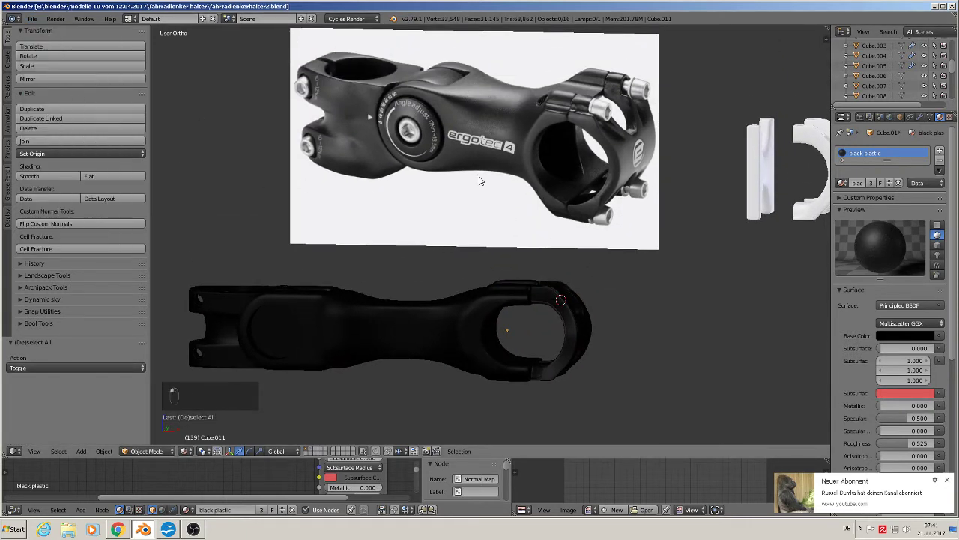
Step: Add a cylinder mesh in front view at the front clamp bolt's base on the reference photo
key("KP_1")
scroll(521, 196, "up", 5)
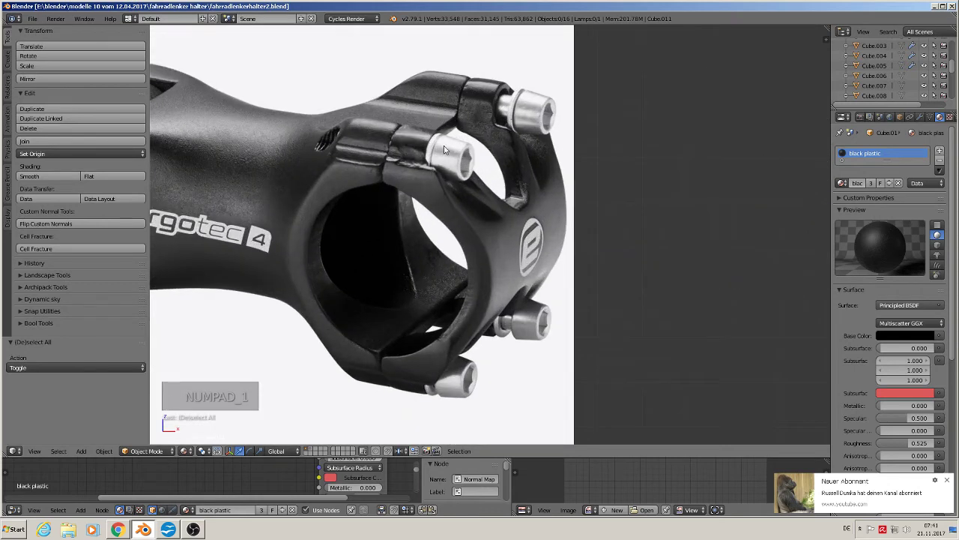
left_click(424, 165)
left_click(81, 452)
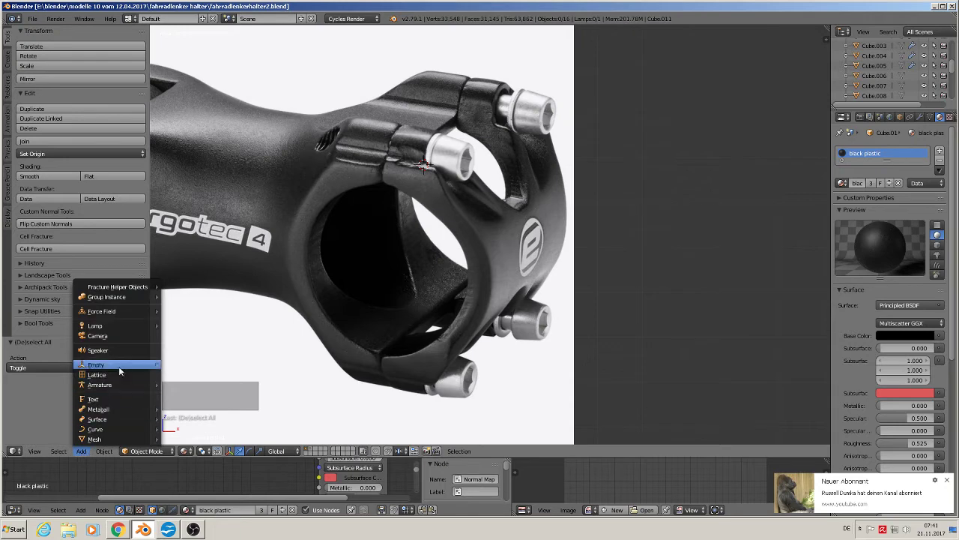
mouse_move(110, 440)
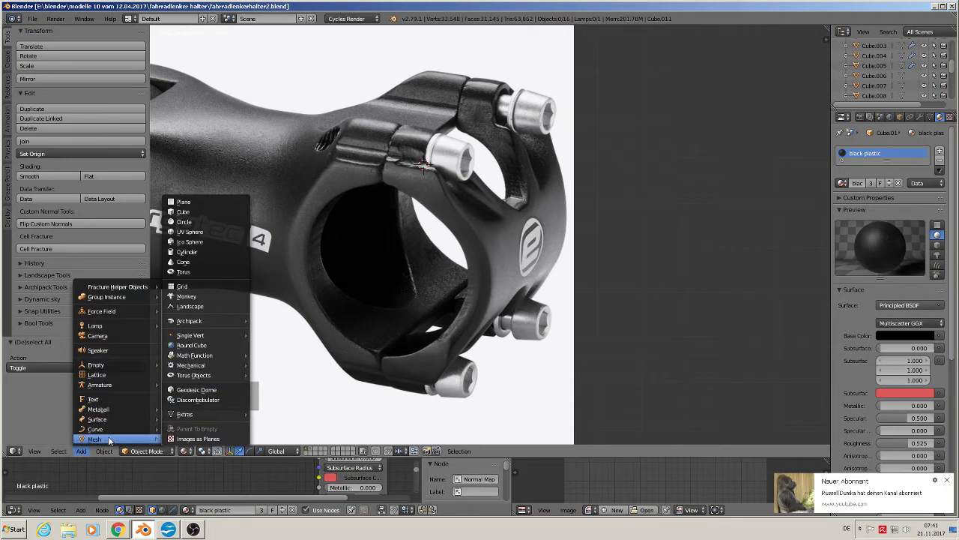
left_click(212, 254)
Step: Scale the cylinder down to about 0.079 and rotate it 90° about the Y axis
scroll(440, 264, "down", 2)
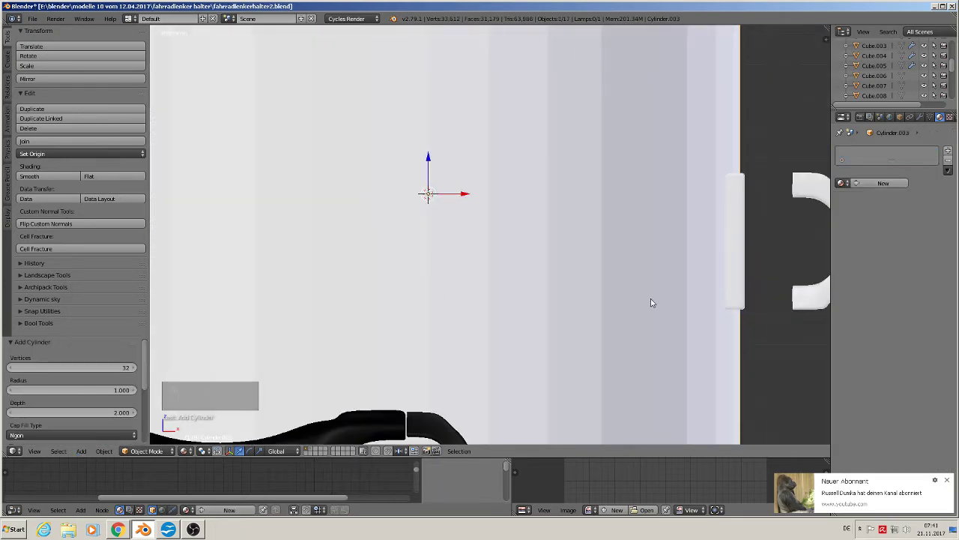
key("s")
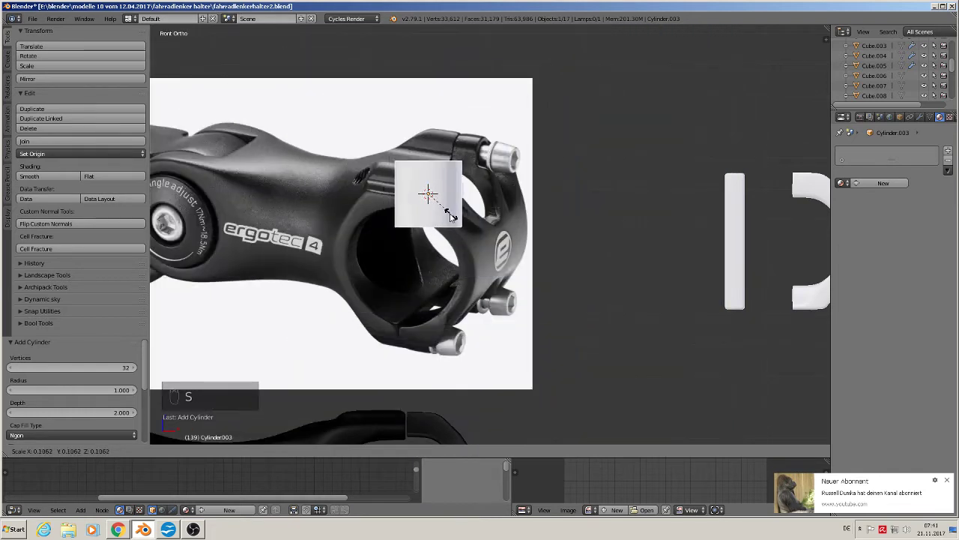
left_click(442, 221)
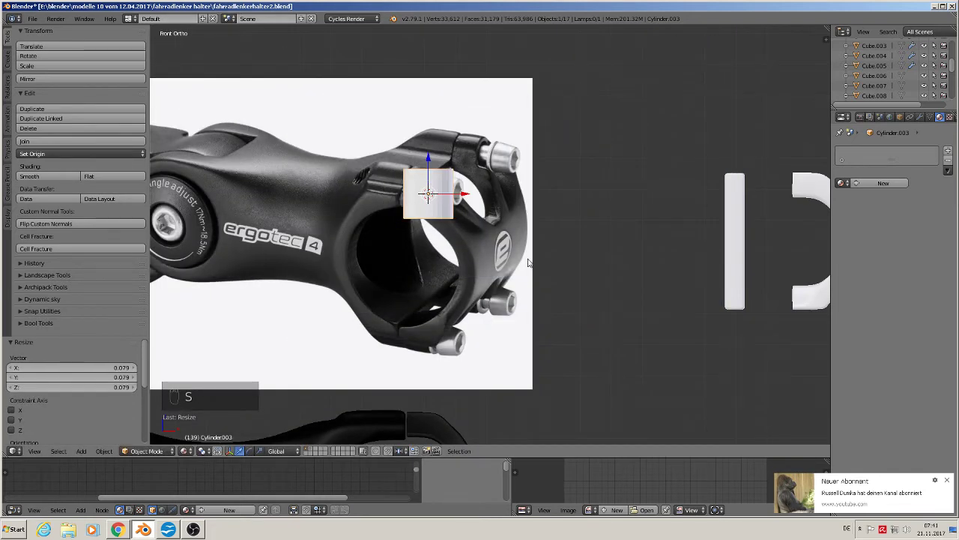
type("ry90")
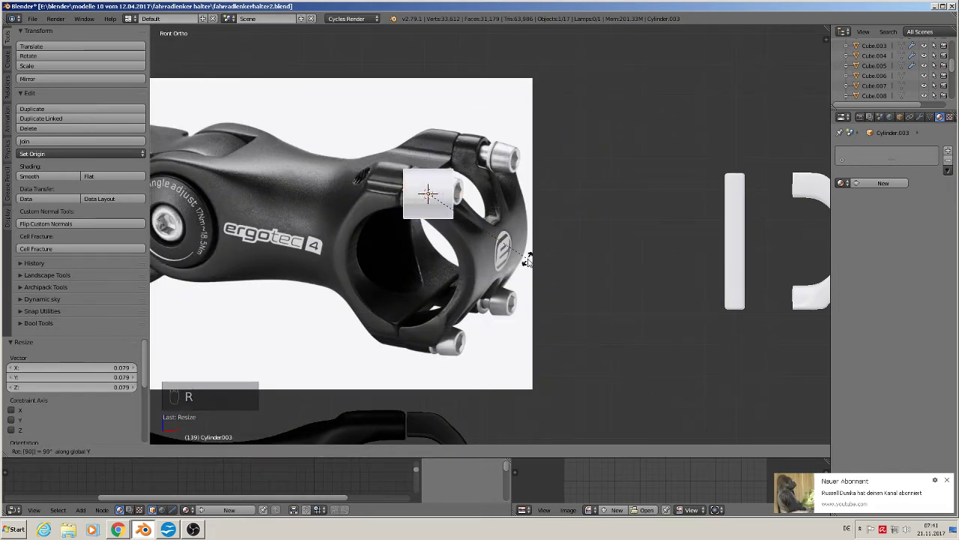
key("Return")
Step: Scale the cylinder uniformly to about 0.513, then flatten it to about 0.128 along X as a thin disc
scroll(486, 225, "up", 4)
key("s")
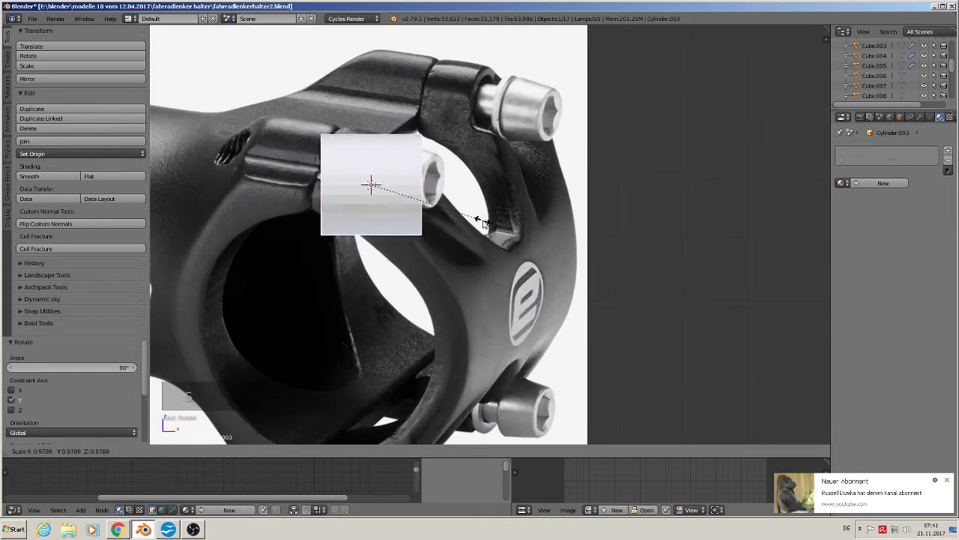
left_click(435, 203)
key("s")
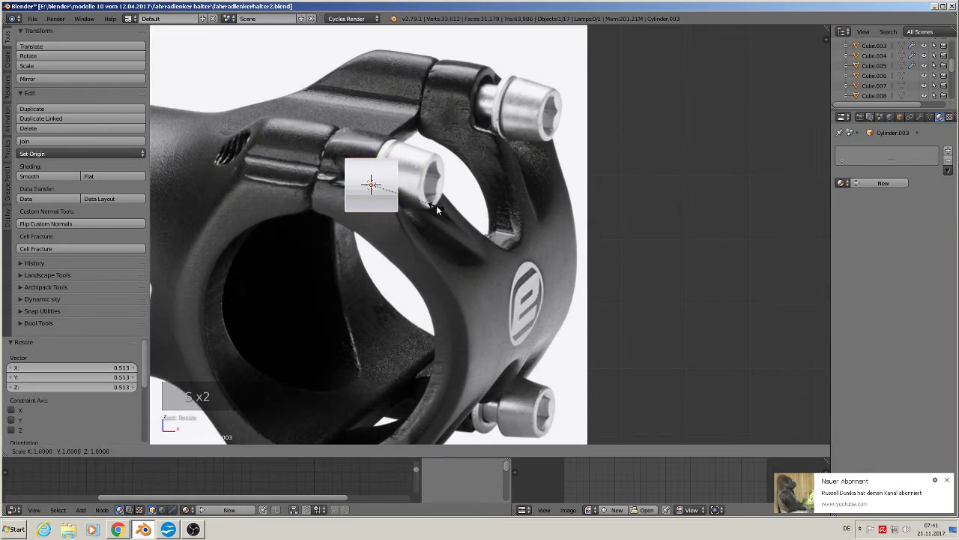
key("x")
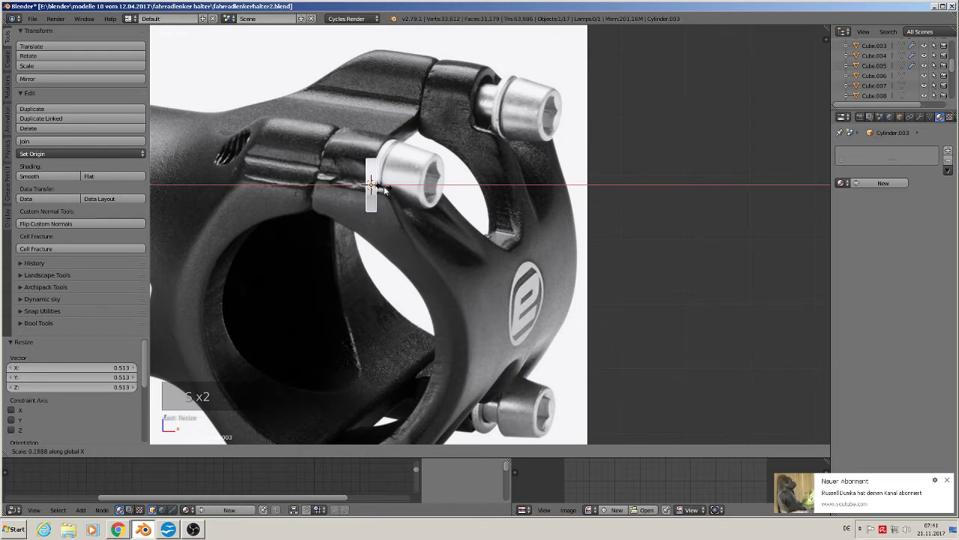
left_click(377, 187)
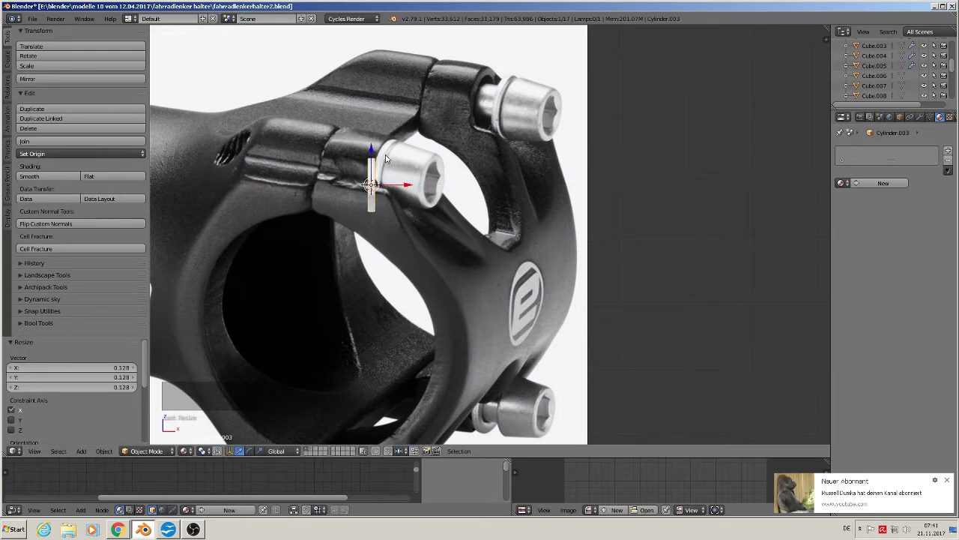
Step: Cut two centred edge loops around the disc's rim
scroll(389, 161, "up", 9)
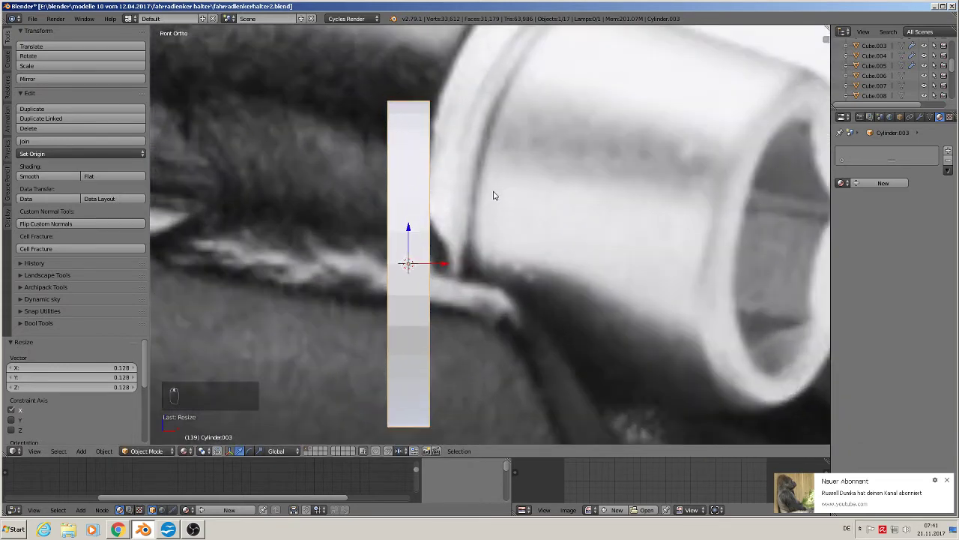
key("Tab")
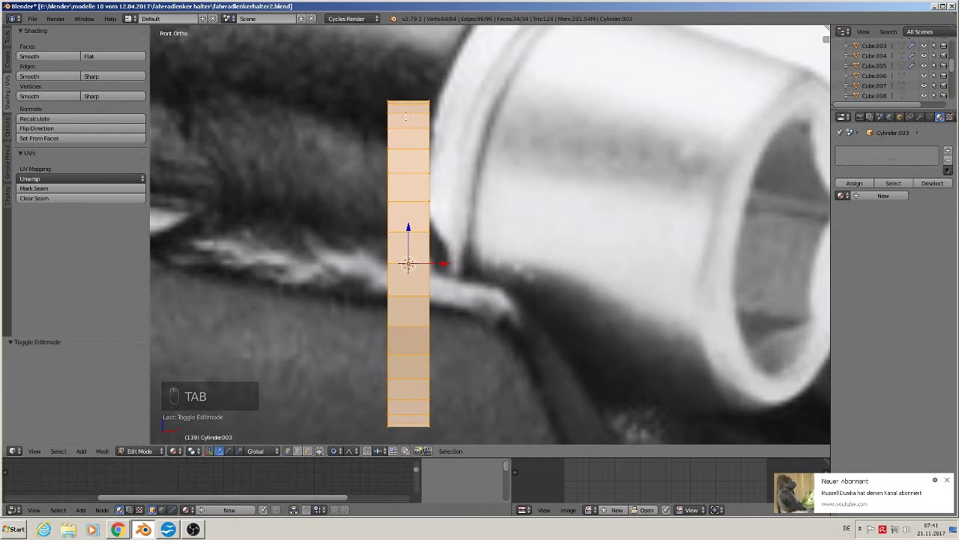
key("ctrl+r")
scroll(405, 116, "up", 1)
left_click(405, 117)
right_click(405, 116)
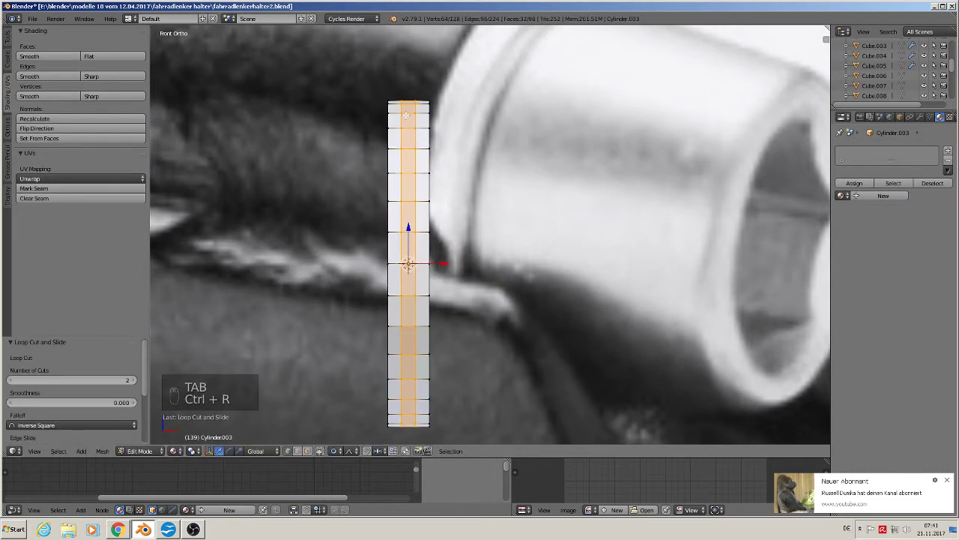
key("s")
key("x")
right_click(503, 221)
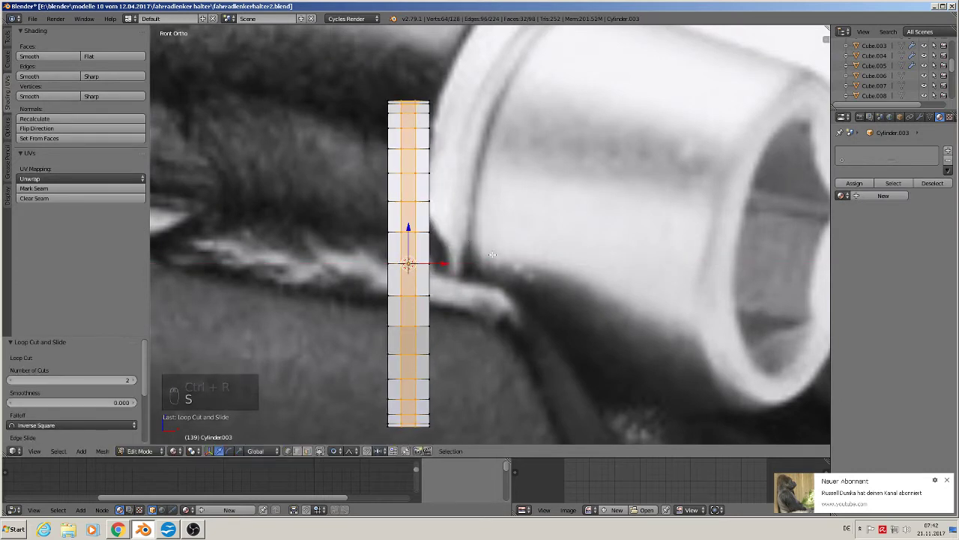
Step: Disable proportional editing and spread the two edge loops by about 2.092 along X
left_click(335, 451)
left_click(348, 437)
key("s")
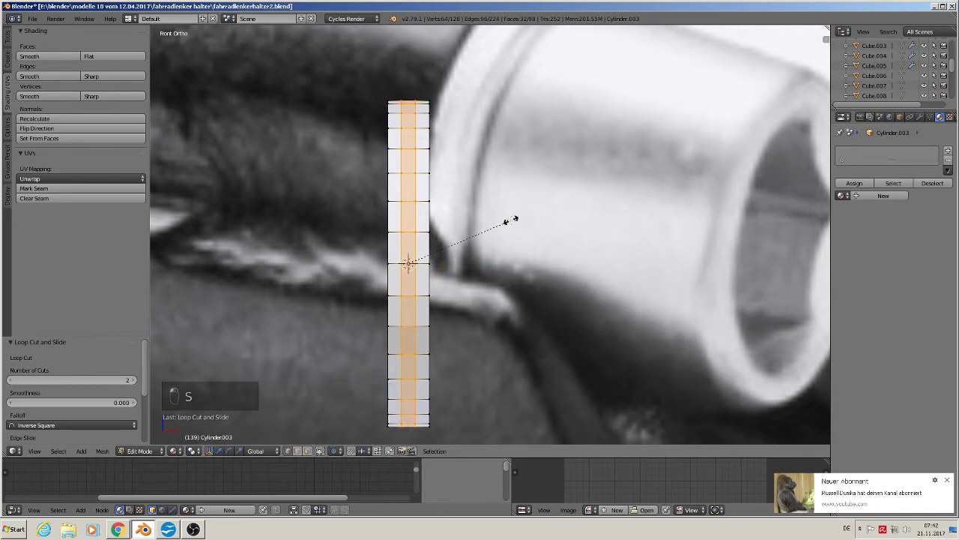
key("x")
left_click(611, 232)
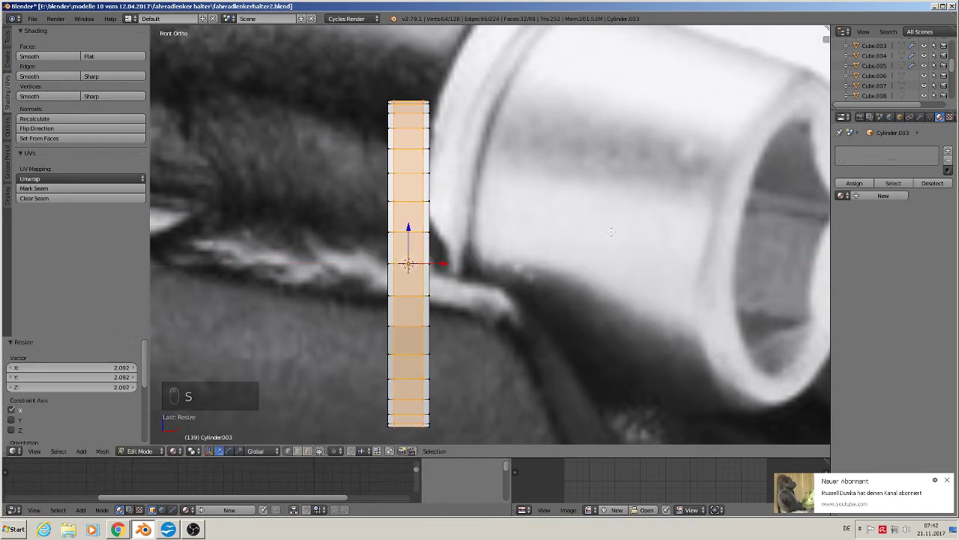
Step: Select both outer edge loops of the disc and scale them to about 0.966
right_click(430, 137, "alt")
right_click(389, 142, "alt+shift")
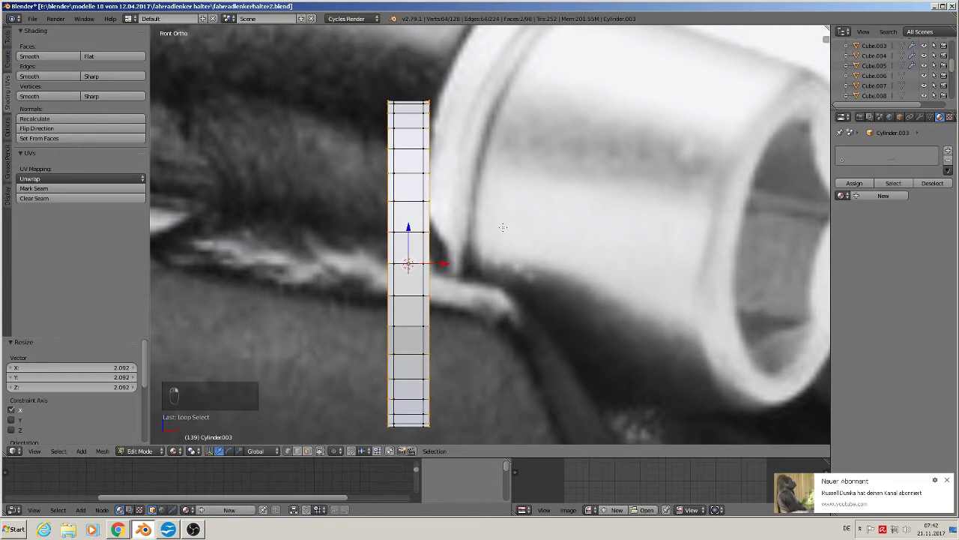
middle_click_drag(504, 228, 515, 364)
key("s")
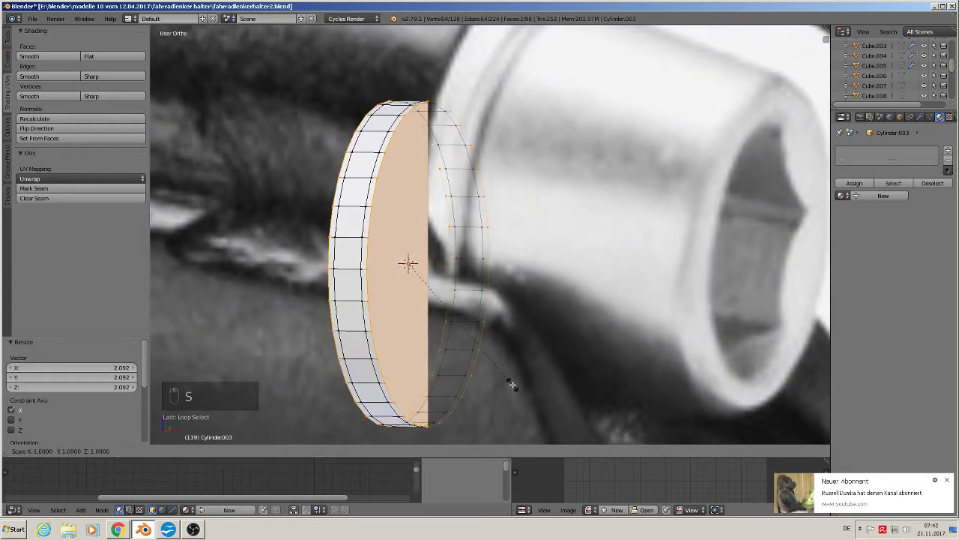
left_click(516, 373)
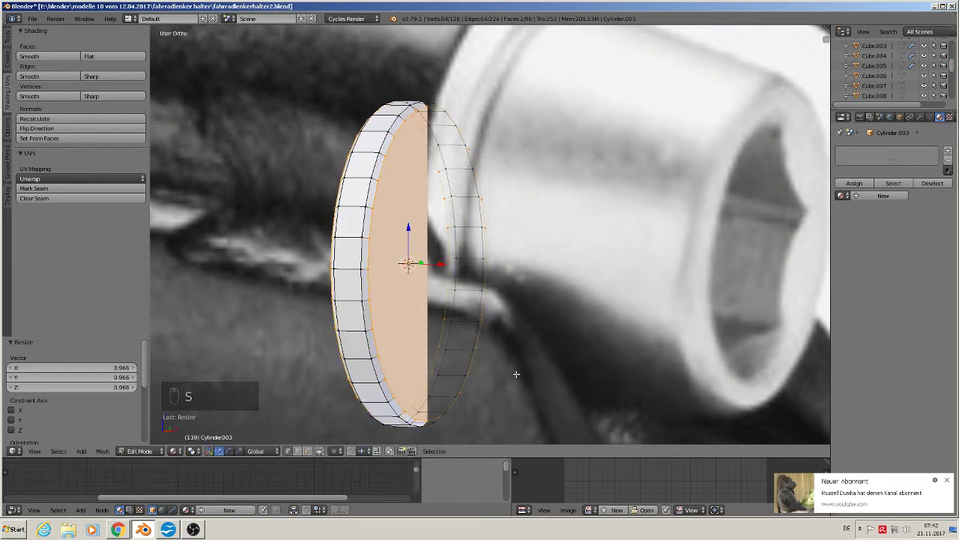
Step: Bevel the disc's outer edge loops with 2 segments and an amount of about 0.086
middle_click_drag(515, 376, 547, 350)
key("ctrl+b")
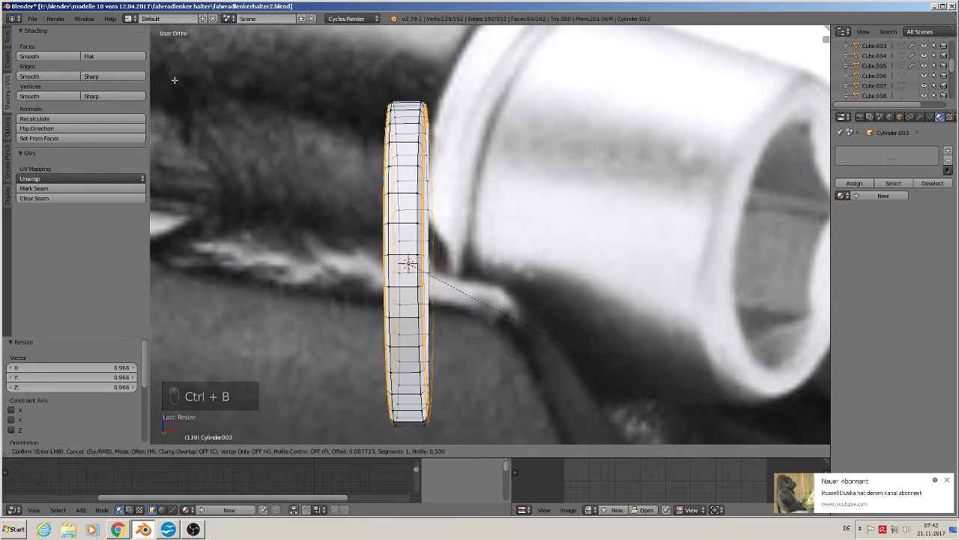
scroll(172, 75, "up", 1)
left_click(171, 70)
Step: Finish mesh editing and apply smooth shading to the disc
key("Tab")
key("Tab")
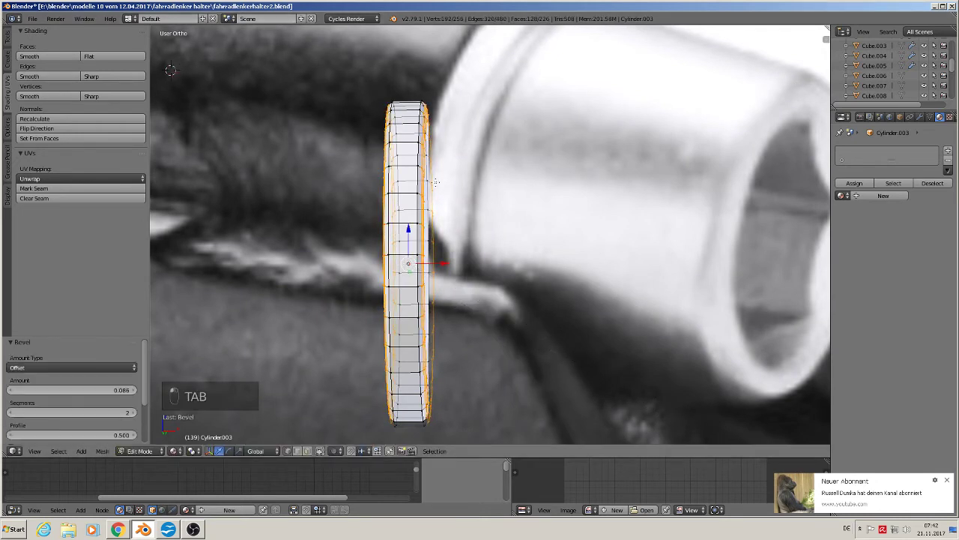
middle_click_drag(445, 188, 413, 201)
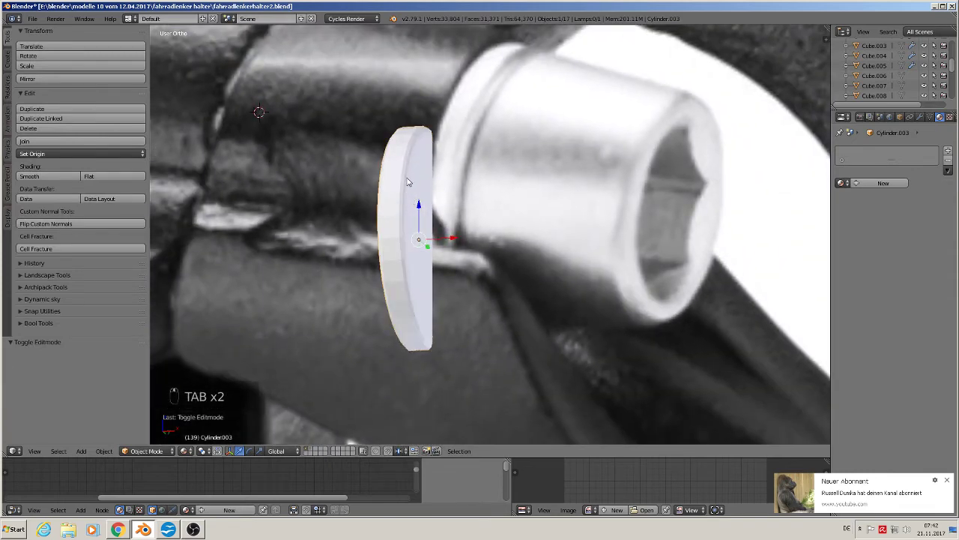
left_click(48, 176)
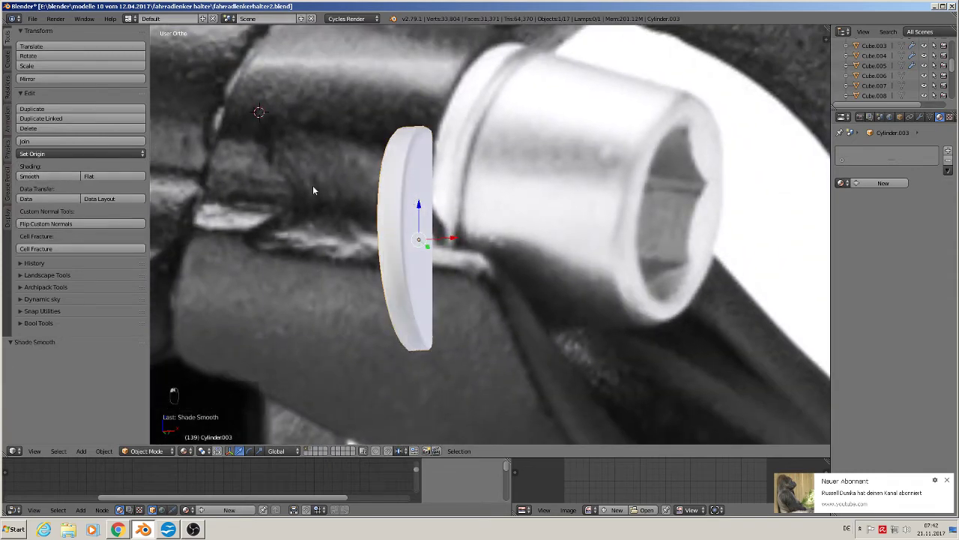
Step: Move the disc about -0.151 along the Y axis
middle_click_drag(313, 188, 359, 269)
scroll(370, 218, "down", 3)
left_click_drag(415, 217, 333, 341)
middle_click_drag(334, 341, 342, 263)
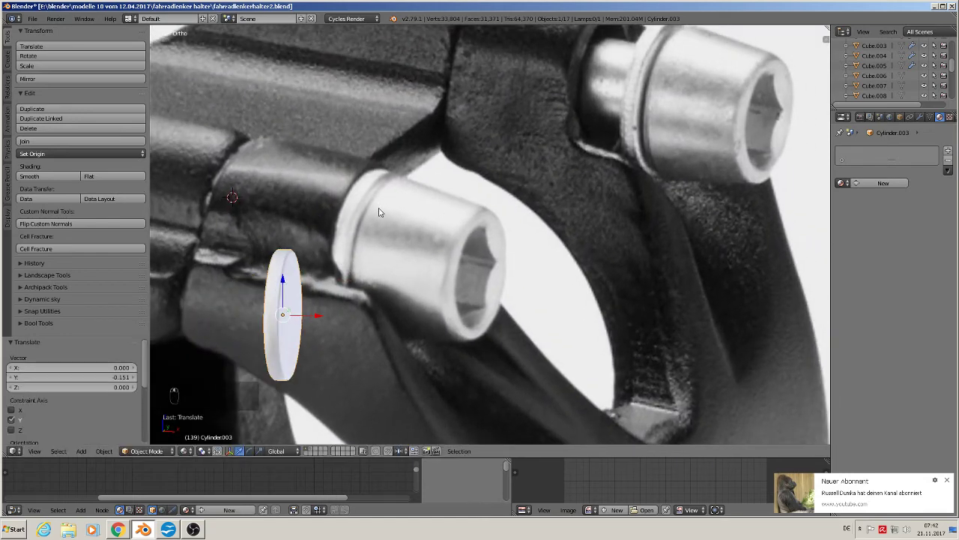
Step: Give the disc a new material named "silver rough"
key("KP_1")
scroll(378, 212, "down", 5)
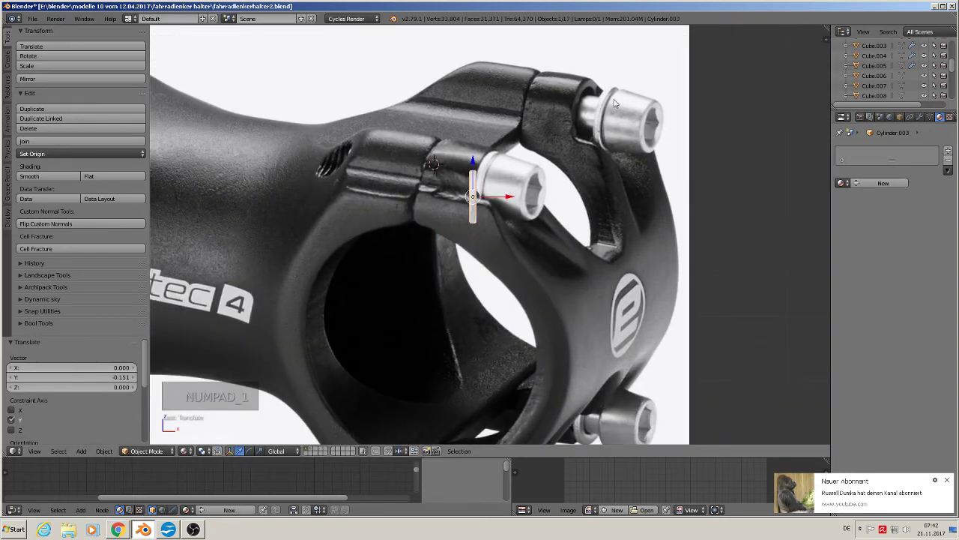
left_click(888, 183)
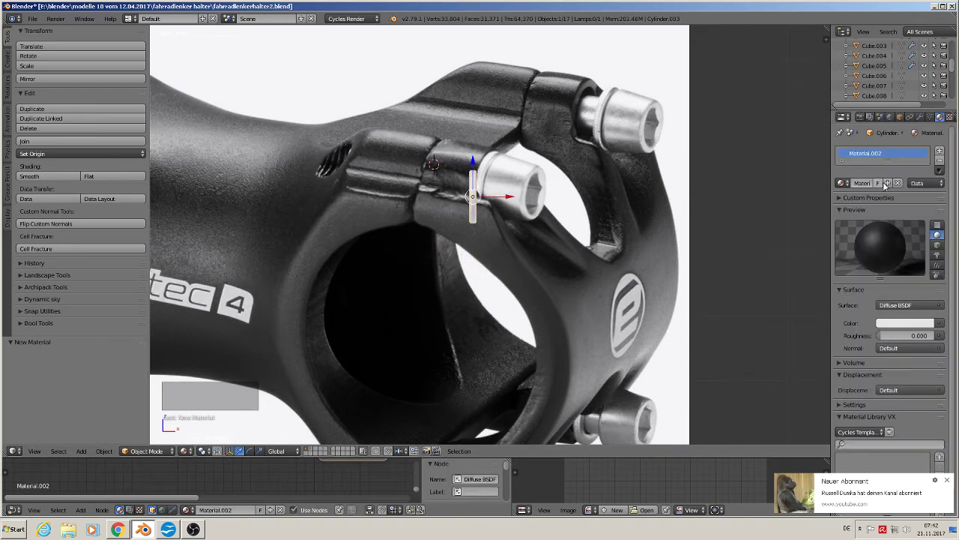
left_click(865, 182)
type("s")
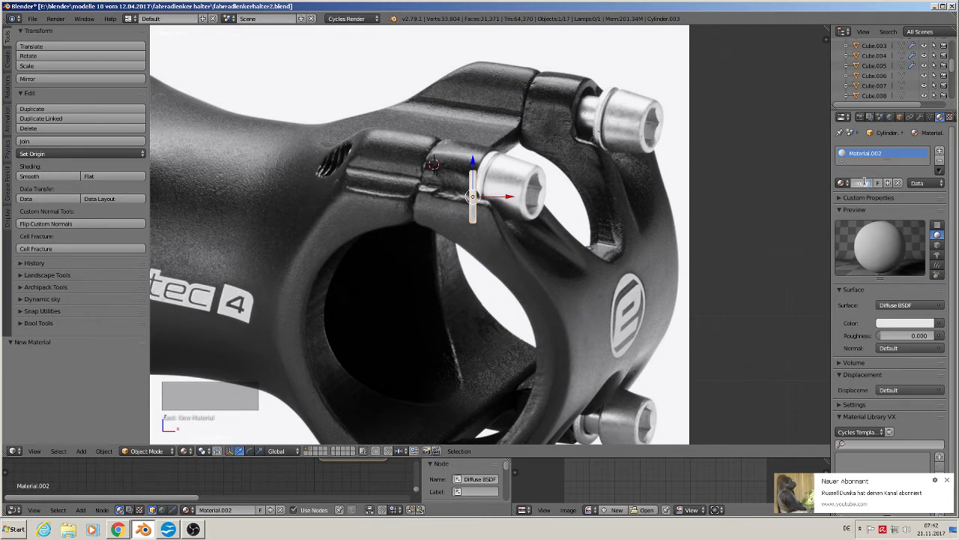
key("Return")
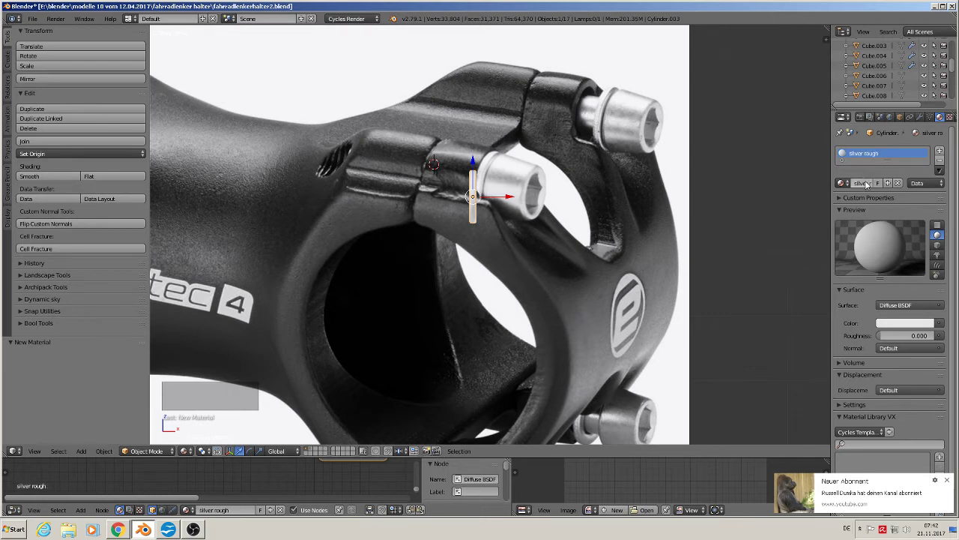
Step: Change the silver rough material's surface to Principled BSDF and set Metallic to 1
left_click(912, 305)
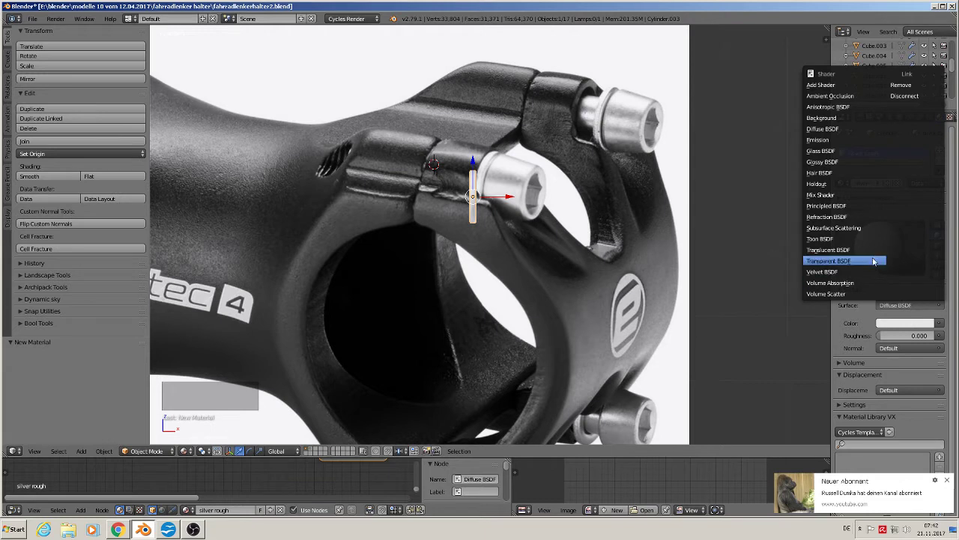
left_click(865, 205)
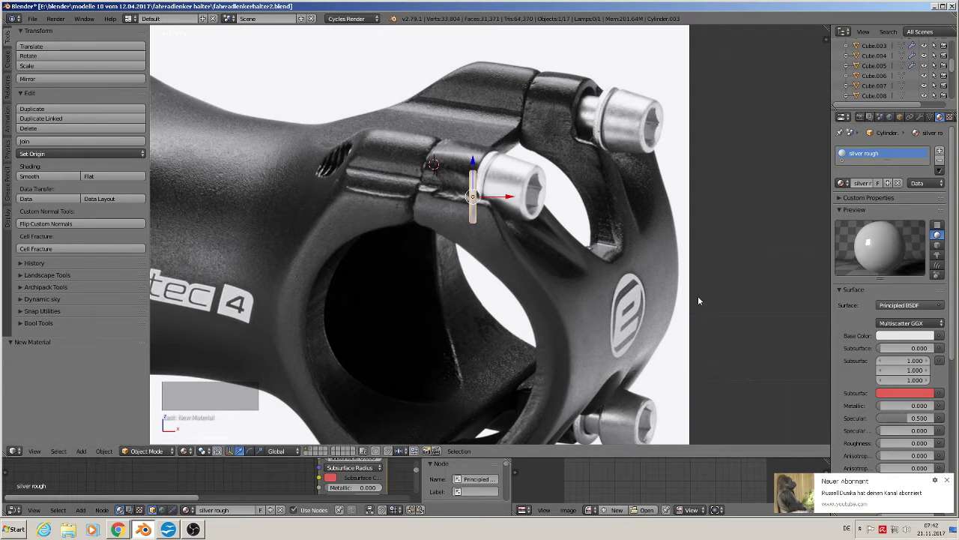
left_click(910, 406)
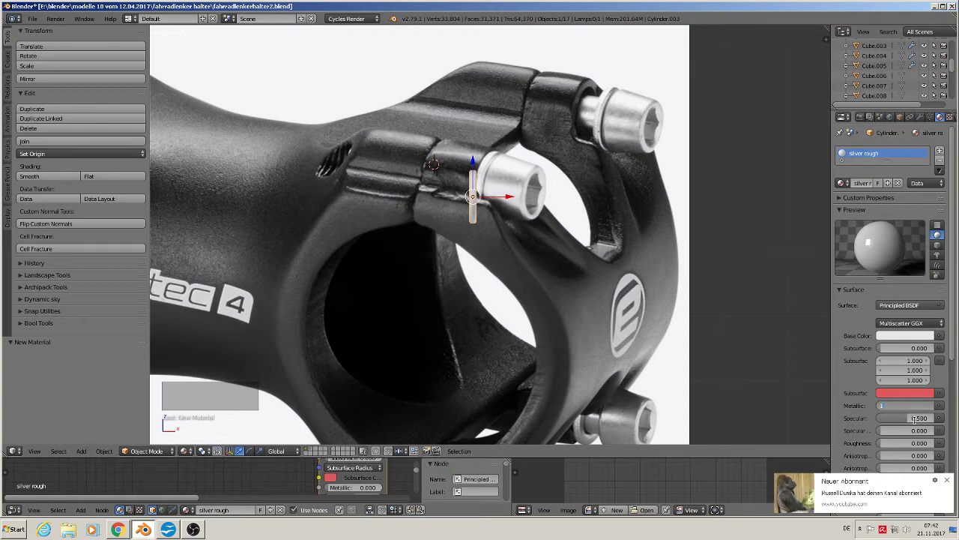
key("Return")
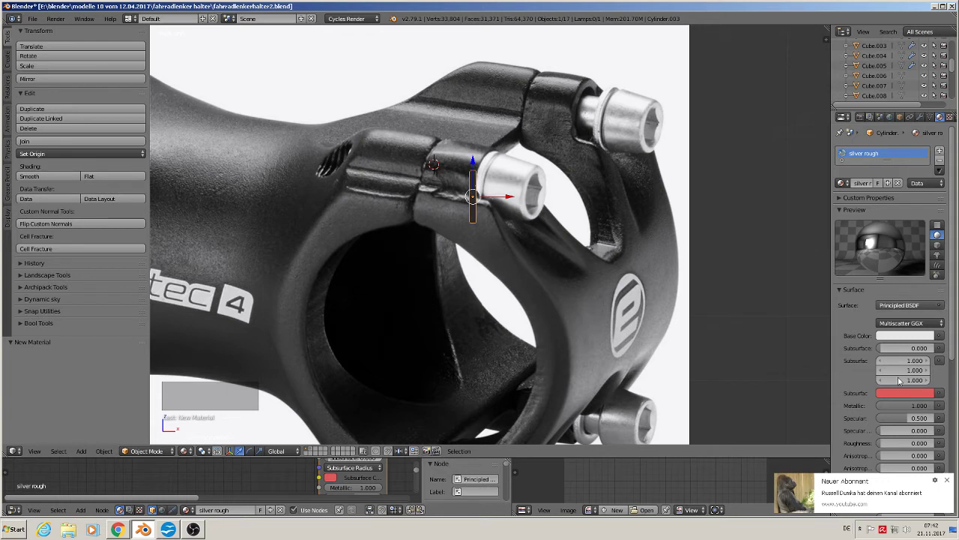
Step: Raise the silver rough material's roughness to about 0.407
scroll(845, 402, "down", 2)
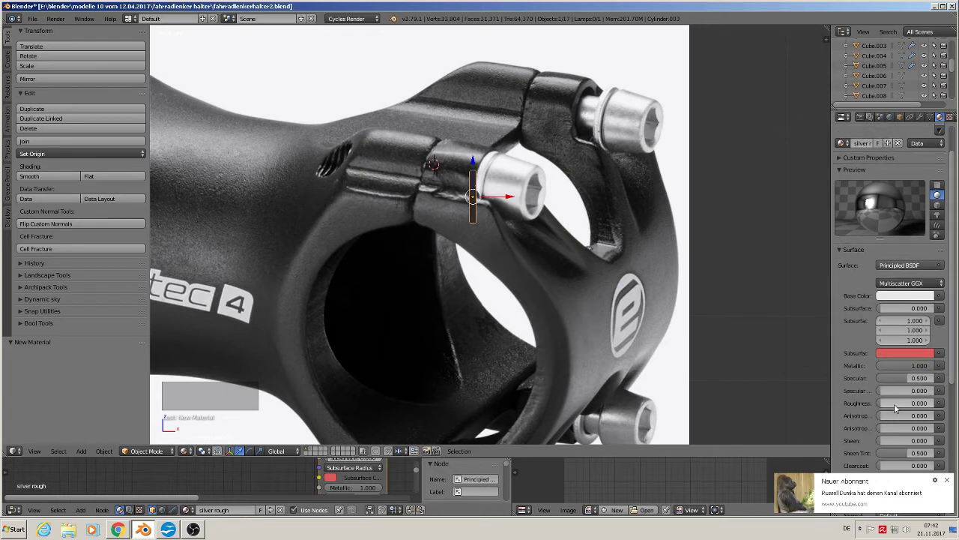
left_click_drag(888, 402, 899, 402)
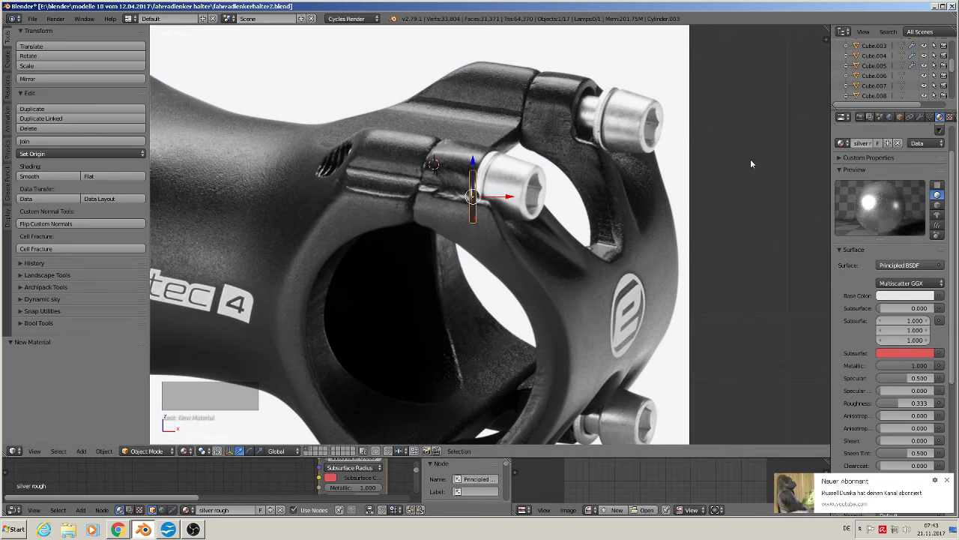
left_click(905, 408)
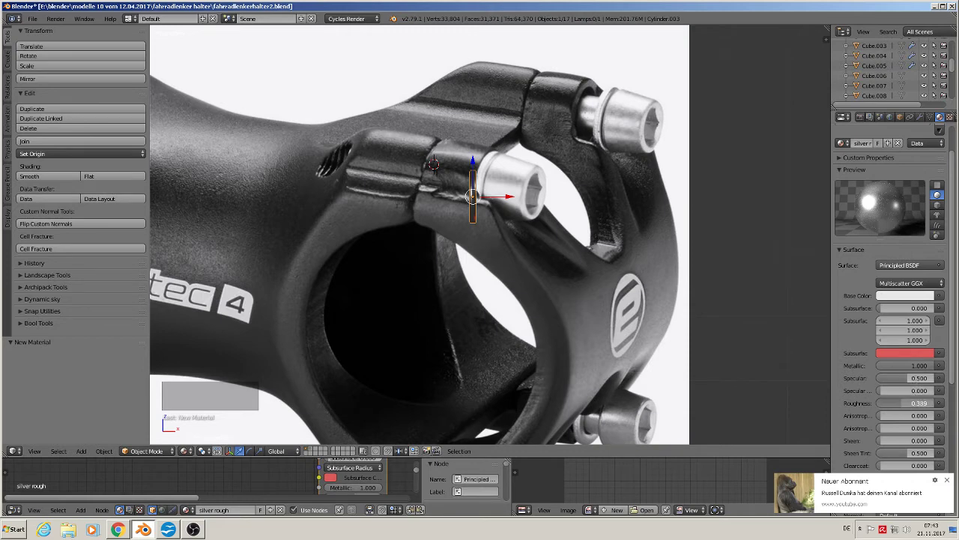
left_click_drag(904, 405, 926, 405)
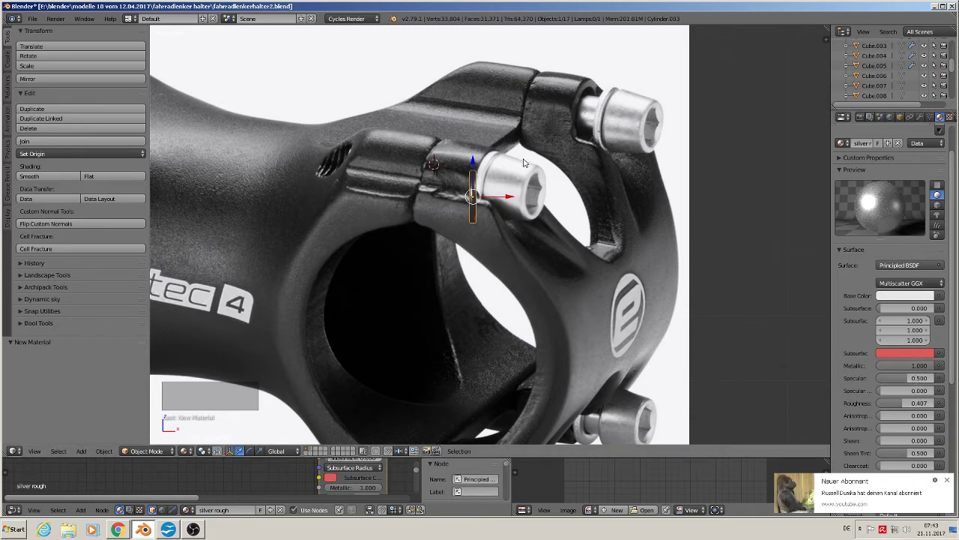
Step: Duplicate the silver disc and place the copy about 0.025 further along the X axis in front view
middle_click_drag(502, 216, 478, 228)
key("KP_1")
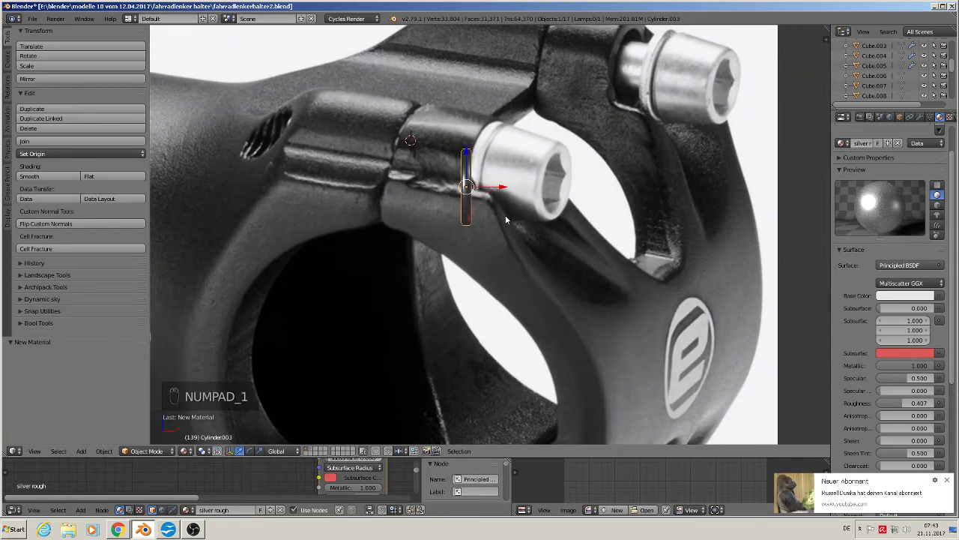
middle_click_drag(506, 216, 471, 215, "shift")
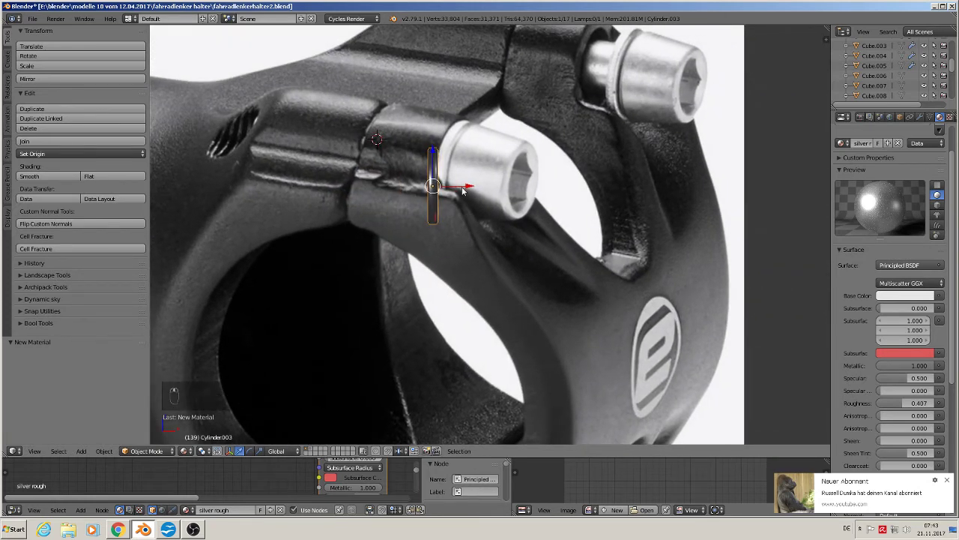
key("shift+d")
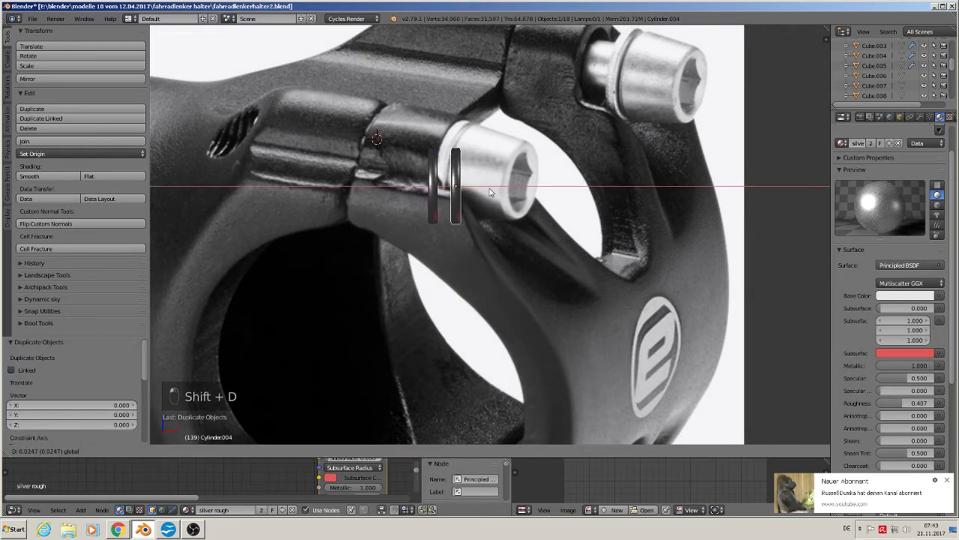
left_click(487, 192)
Step: Stretch the duplicate disc into a bolt head by moving its outer-side vertices about 0.077 along X
key("Tab")
scroll(487, 192, "up", 3)
scroll(487, 192, "up", 1)
key("a")
key("a")
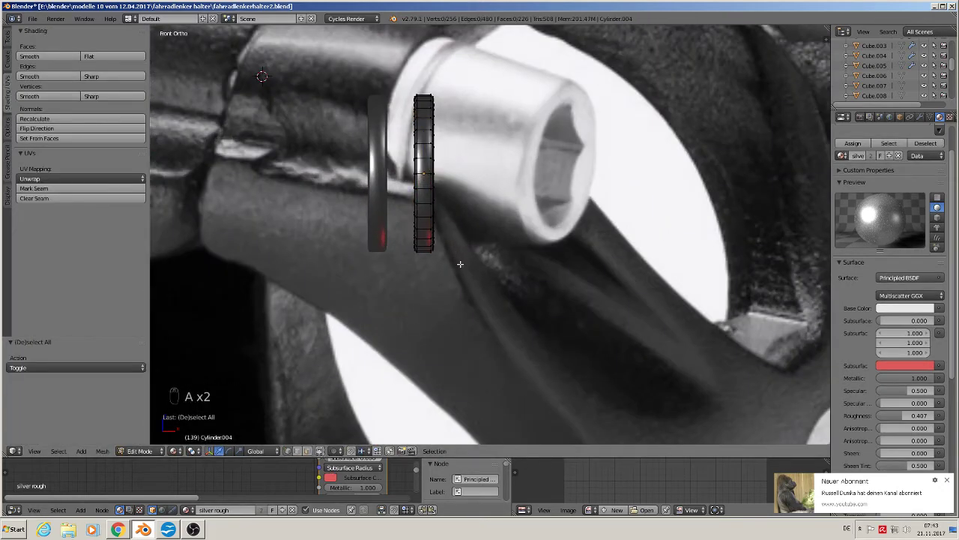
key("v")
key("b")
left_click_drag(461, 292, 424, 83)
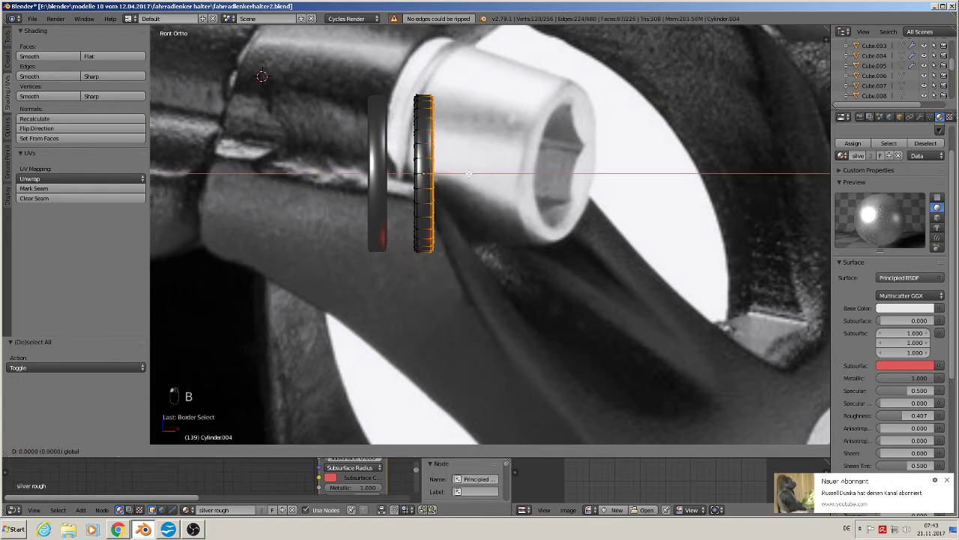
left_click_drag(468, 173, 619, 173)
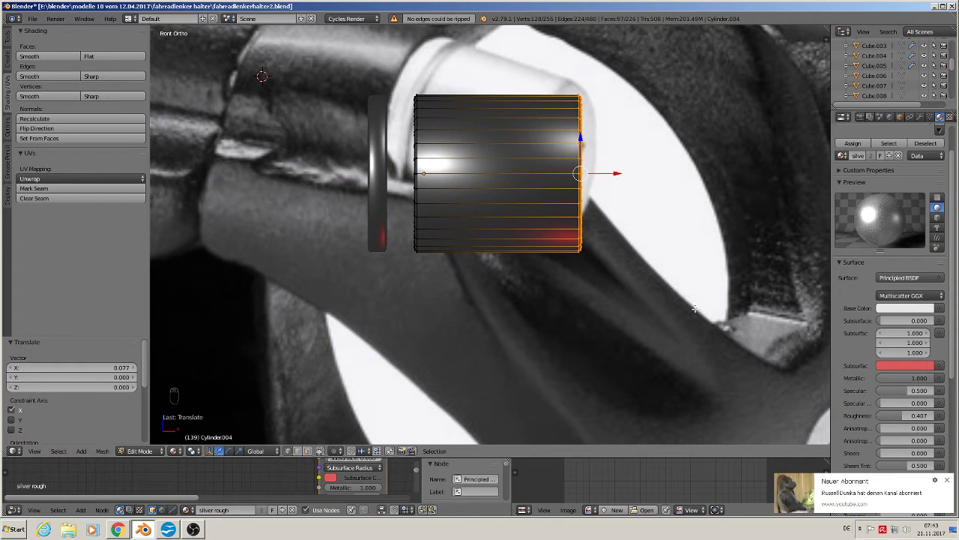
Step: Taper the bolt head by scaling its outer end to about 0.746, and enlarge that end by about 1.161
key("s")
left_click(676, 265)
scroll(659, 264, "down", 3)
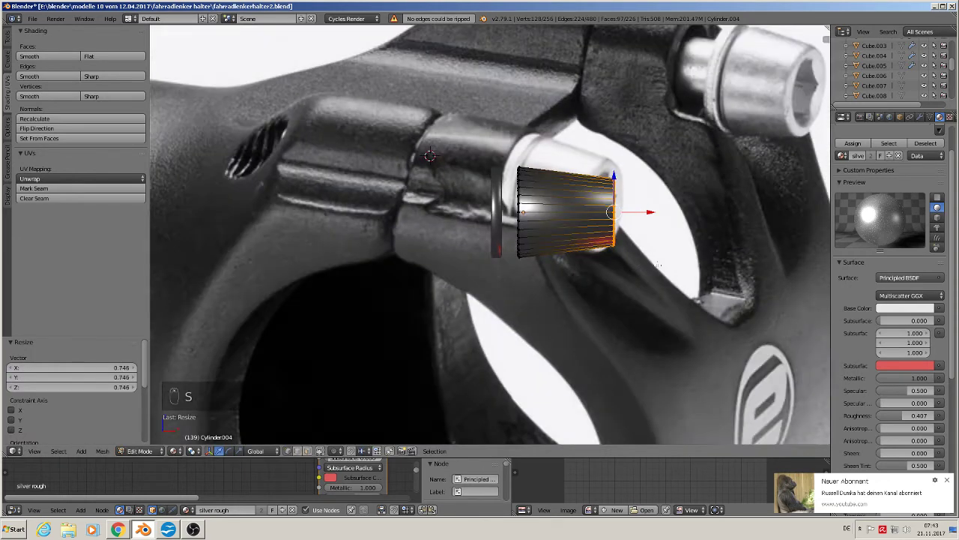
key("KP_4")
key("s")
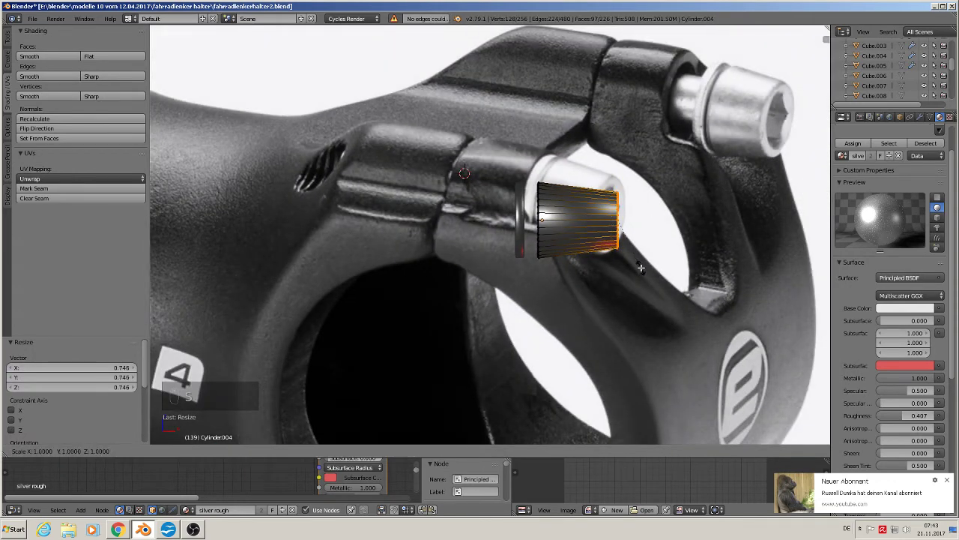
left_click(646, 273)
Step: Shorten the bolt head by moving its outer end about -0.025 along X, and finish mesh editing
key("g")
key("x")
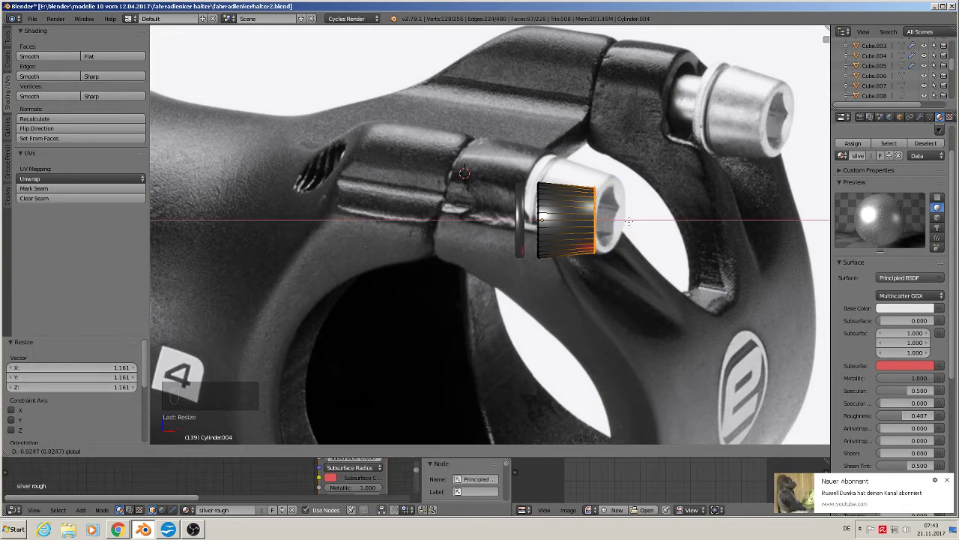
left_click(628, 221)
key("Tab")
middle_click_drag(706, 179, 665, 189)
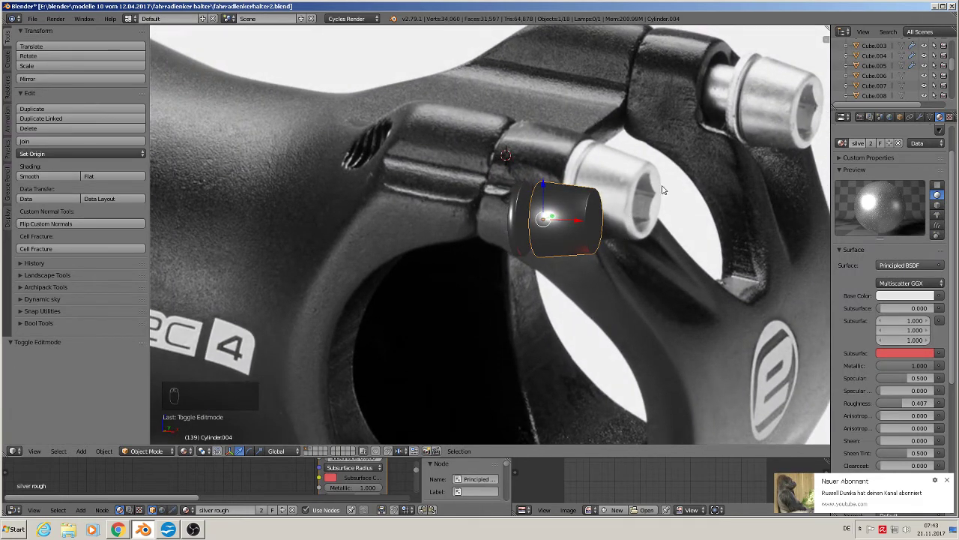
key("KP_1")
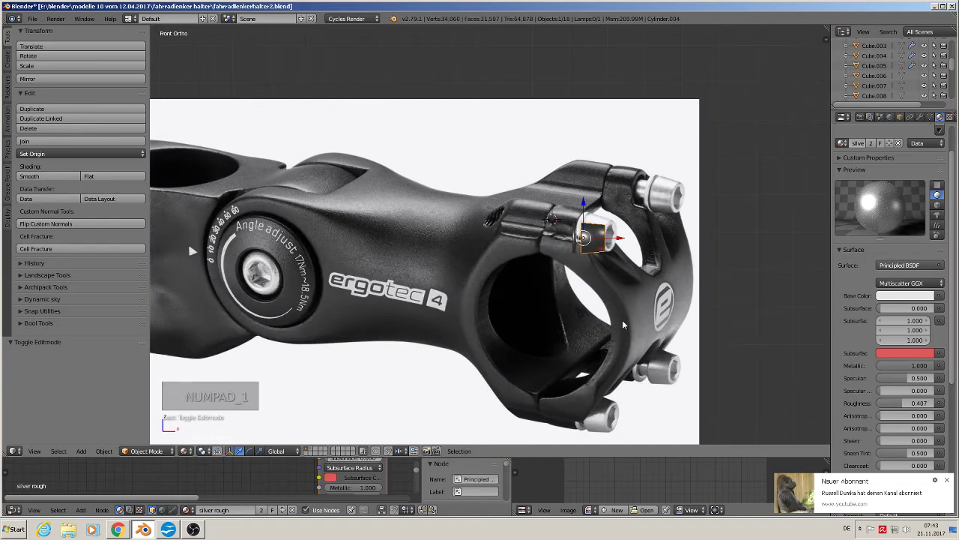
scroll(628, 247, "up", 4)
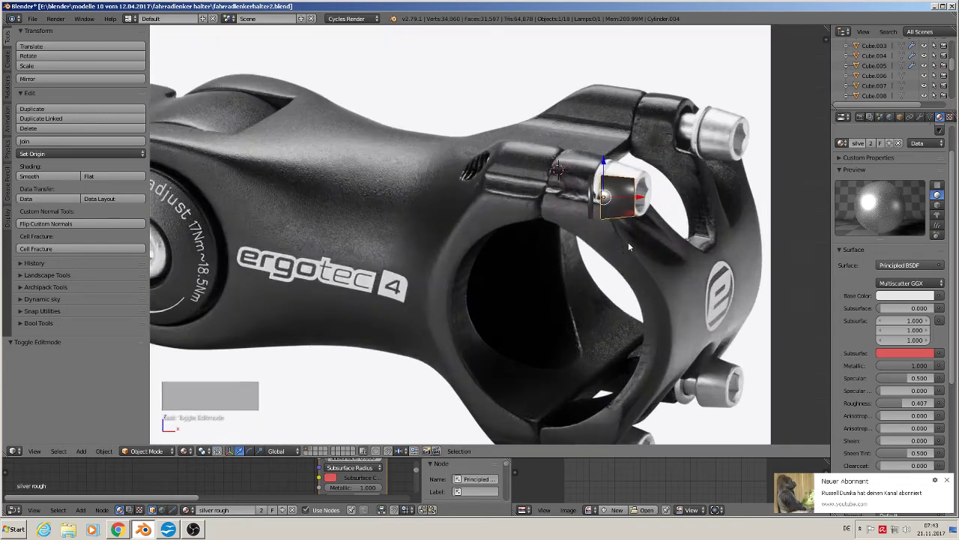
scroll(628, 242, "down", 4)
scroll(269, 217, "up", 5)
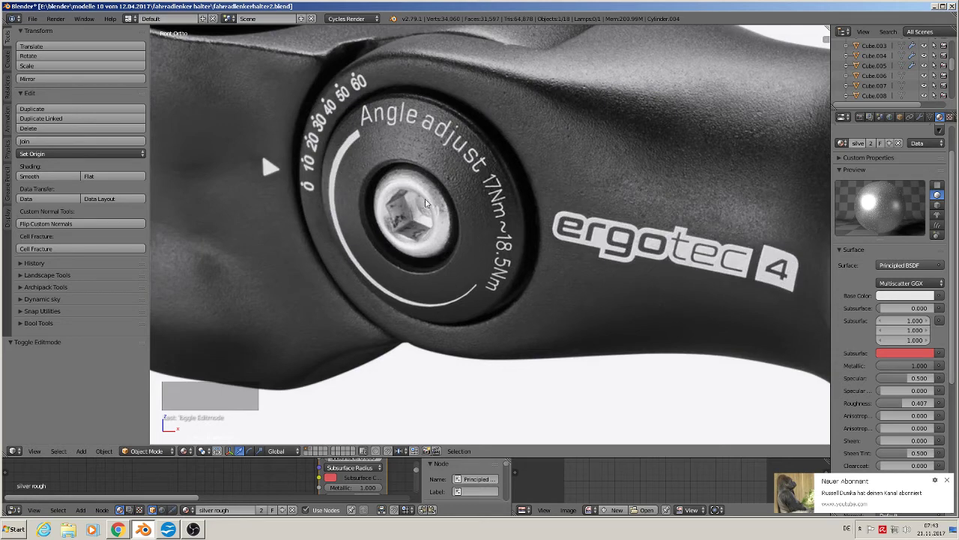
left_click(82, 454)
mouse_move(88, 438)
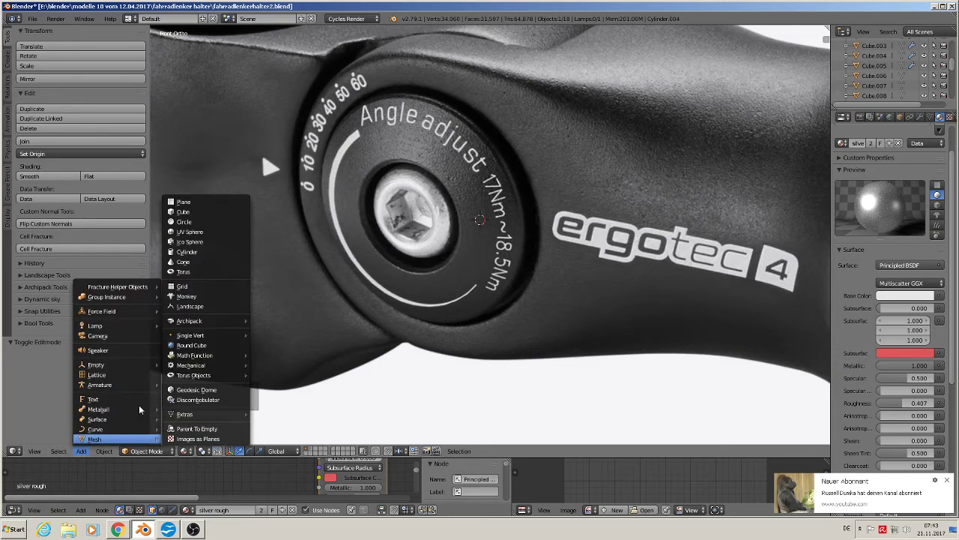
left_click(187, 252)
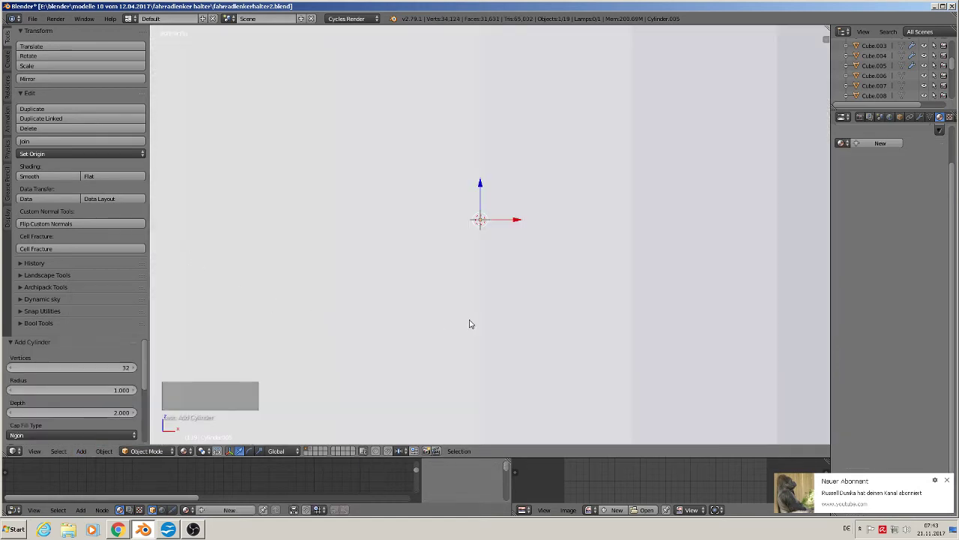
scroll(482, 323, "down", 4)
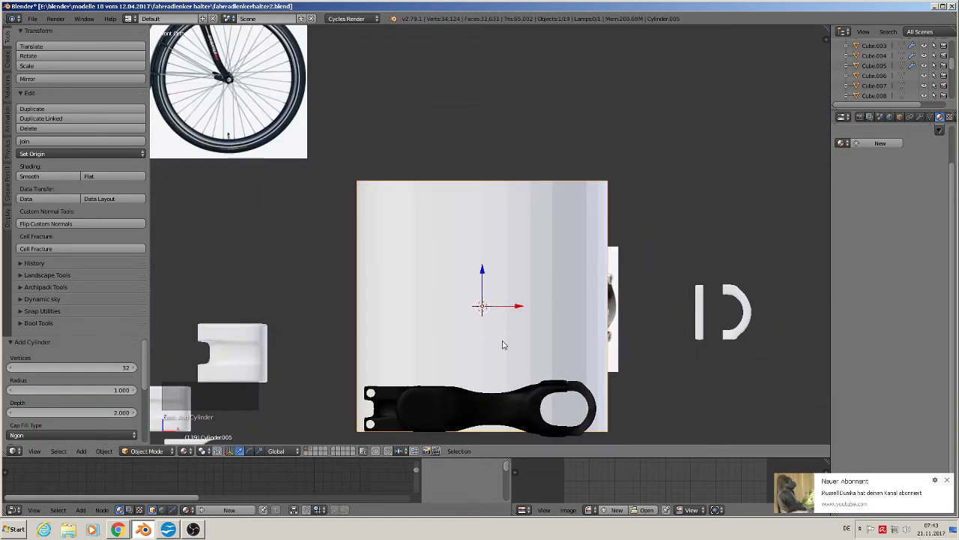
key("r")
key("x")
key("9")
key("0")
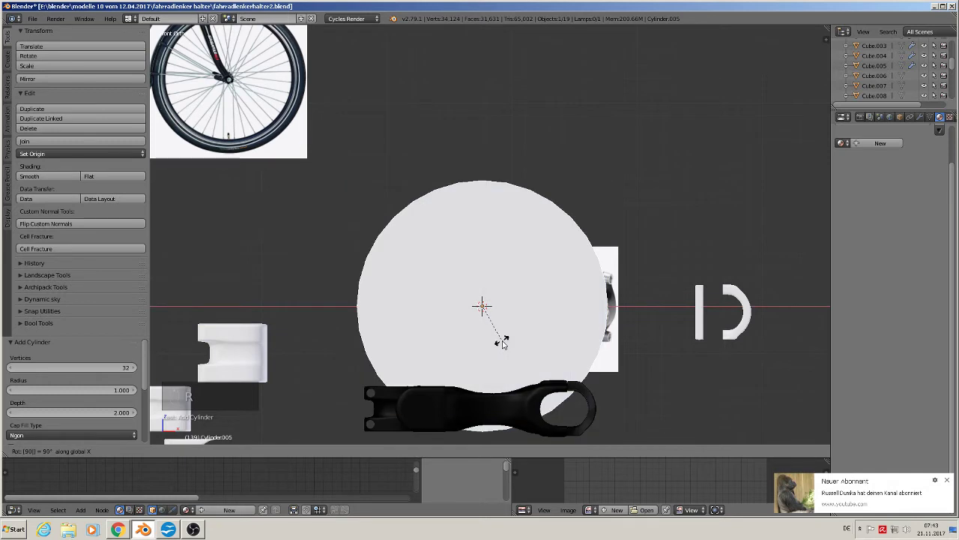
key("Return")
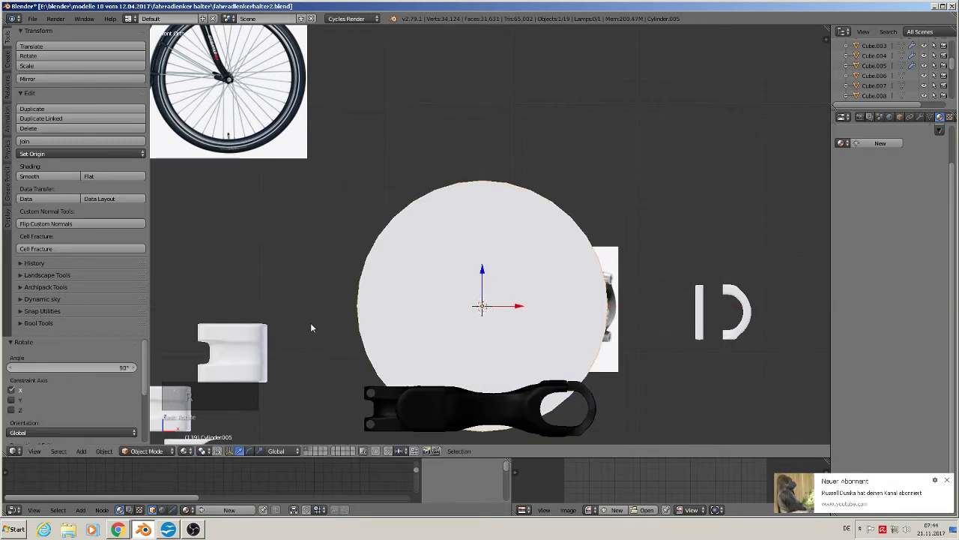
key("ctrl+z")
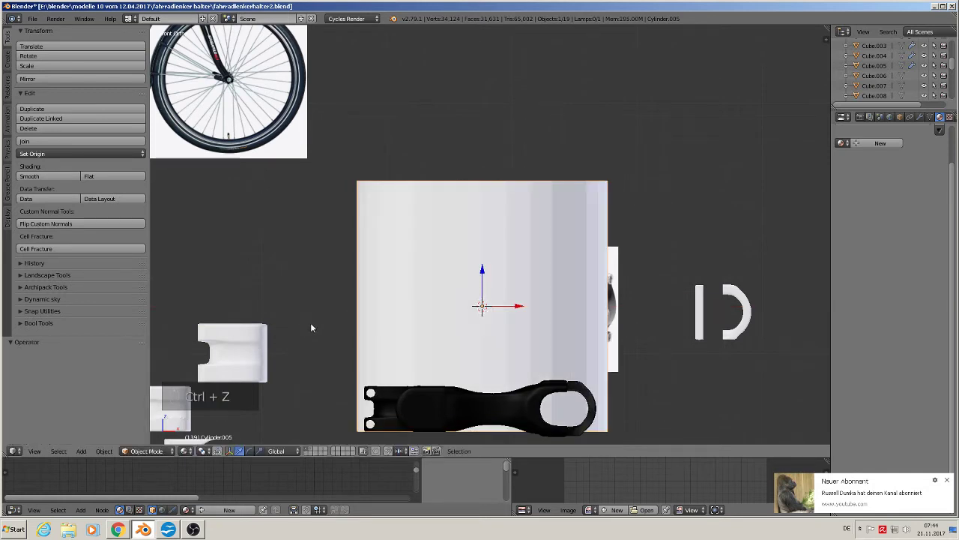
key("x")
left_click(435, 284)
Step: Add a cylinder mesh with 6 vertices at the angle adjust disc in the reference photo
scroll(470, 326, "up", 2)
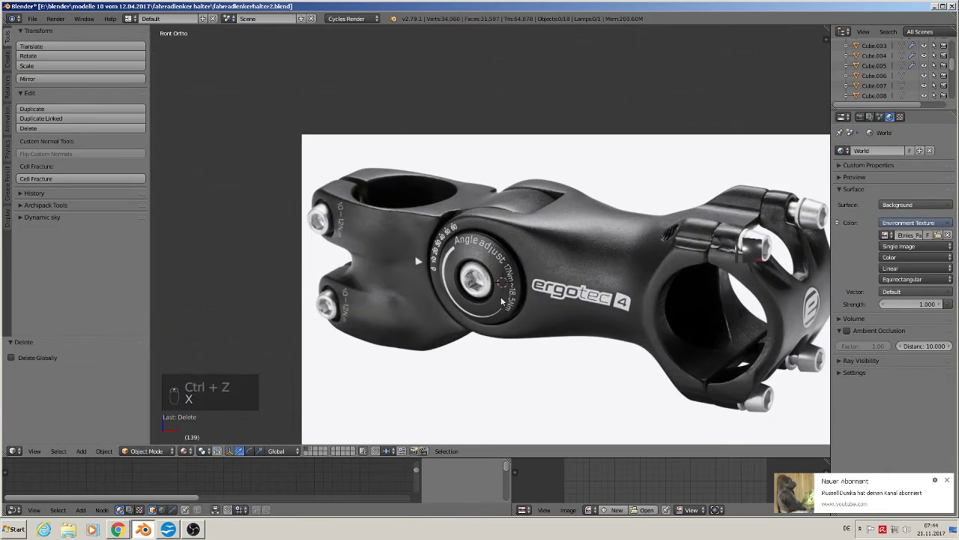
left_click(80, 451)
mouse_move(94, 438)
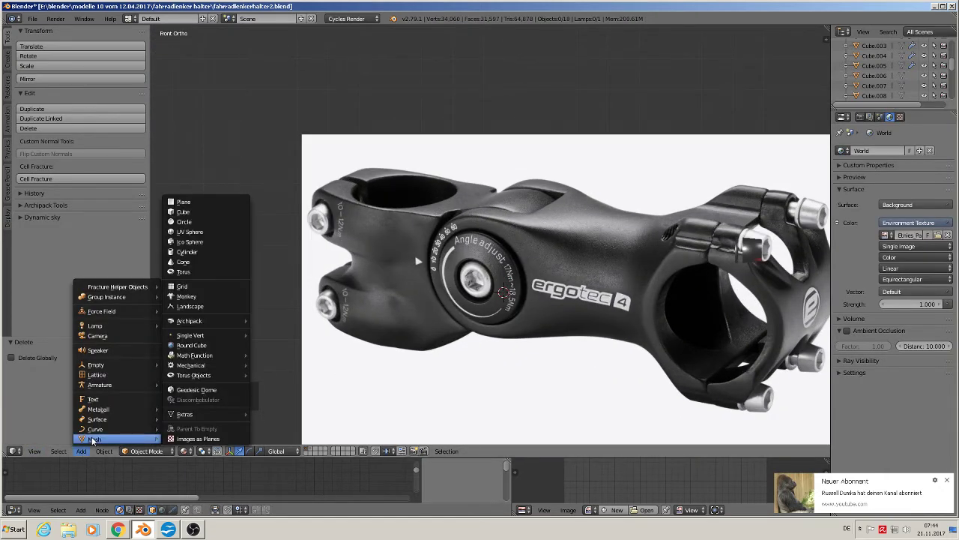
left_click(199, 254)
left_click(97, 367)
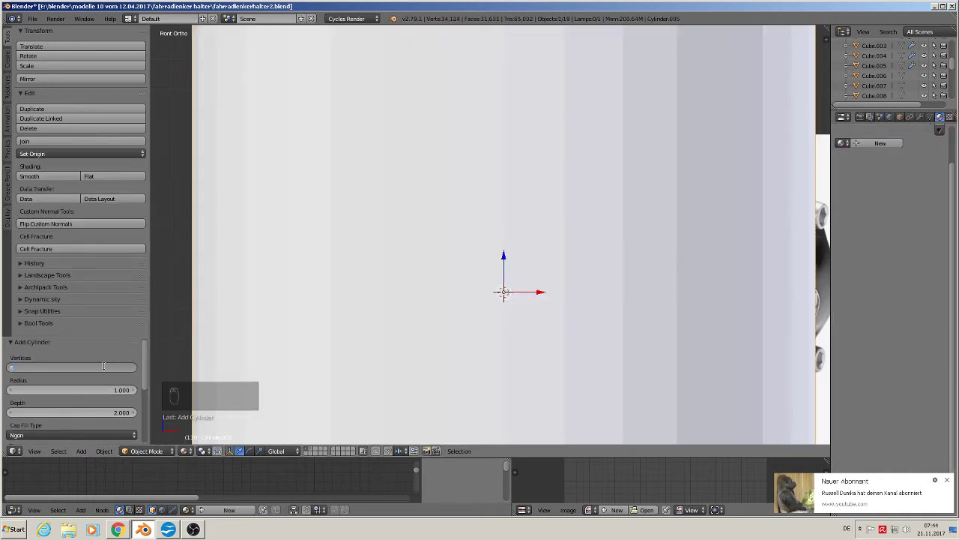
type("6")
key("Return")
Step: Scale the six-sided cylinder to about 0.075 and again to about 0.309, and rotate it 90° about X
middle_click_drag(533, 259, 634, 307)
key("s")
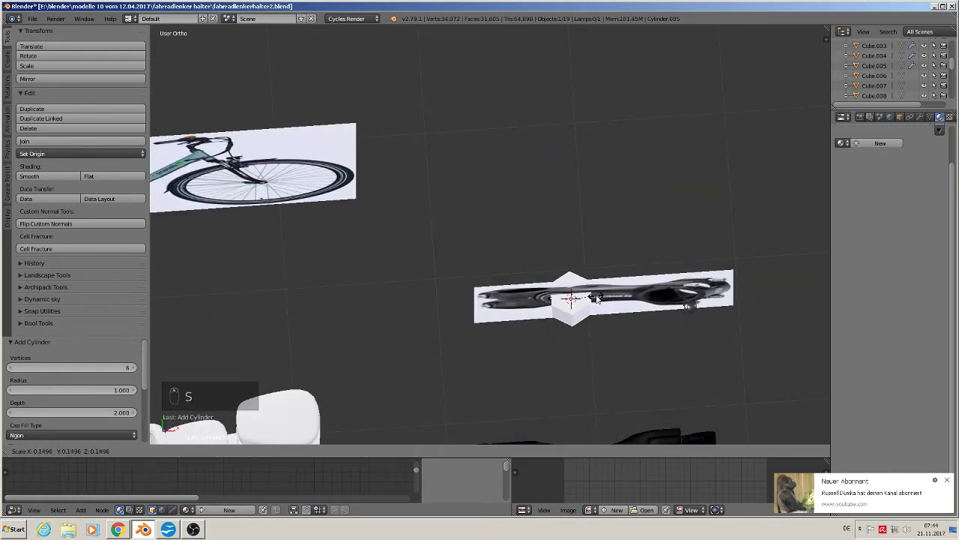
left_click(585, 298)
key("KP_1")
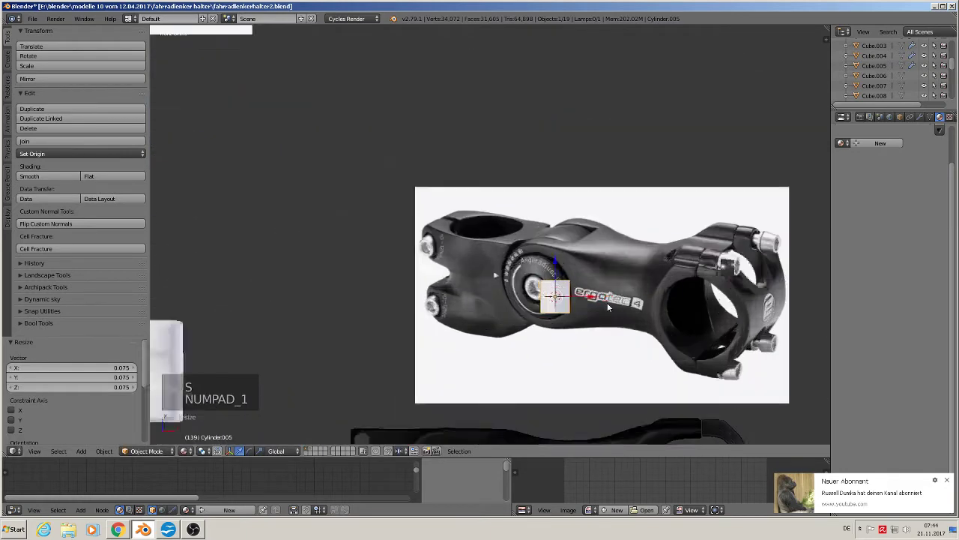
scroll(594, 310, "up", 6)
key("s")
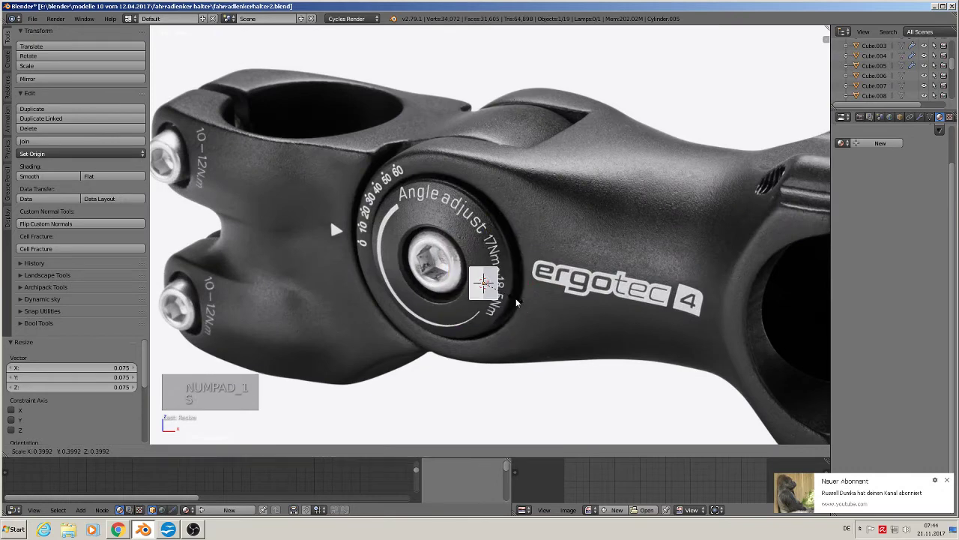
left_click(549, 297)
type("rx90")
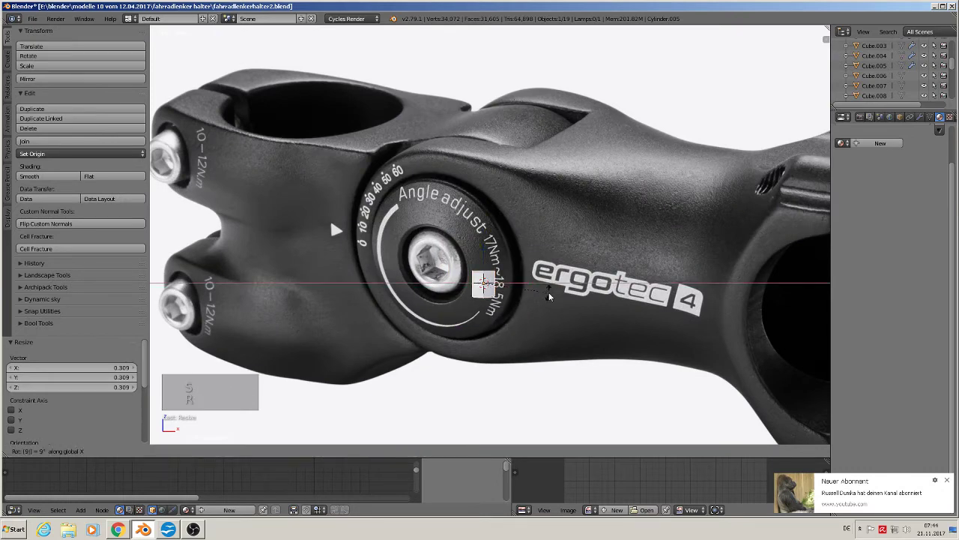
key("Return")
Step: Assign the existing red material named Material to the small hexagonal cylinder
scroll(576, 301, "down", 3)
middle_click_drag(577, 301, 401, 279, "shift")
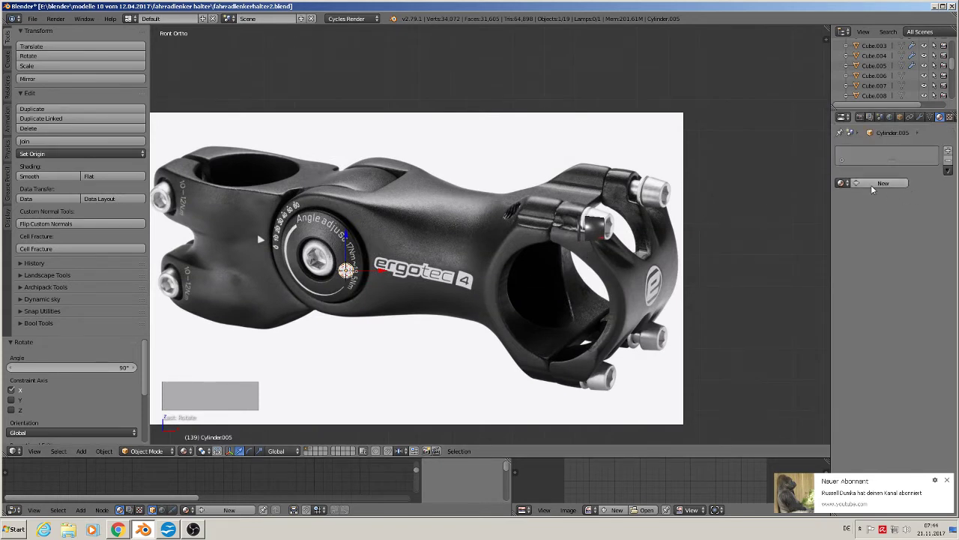
left_click(873, 187)
left_click(842, 183)
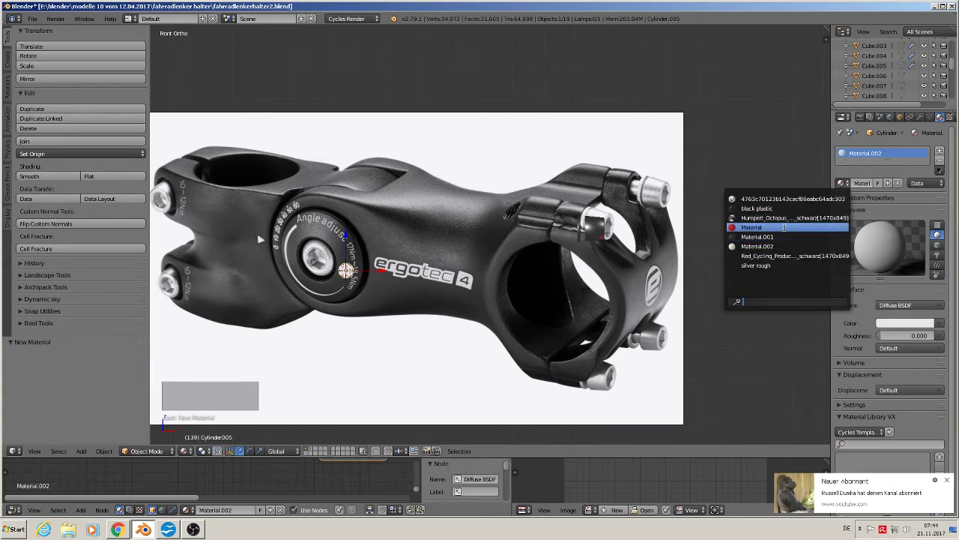
left_click(785, 227)
scroll(215, 209, "up", 2)
scroll(215, 209, "down", 2)
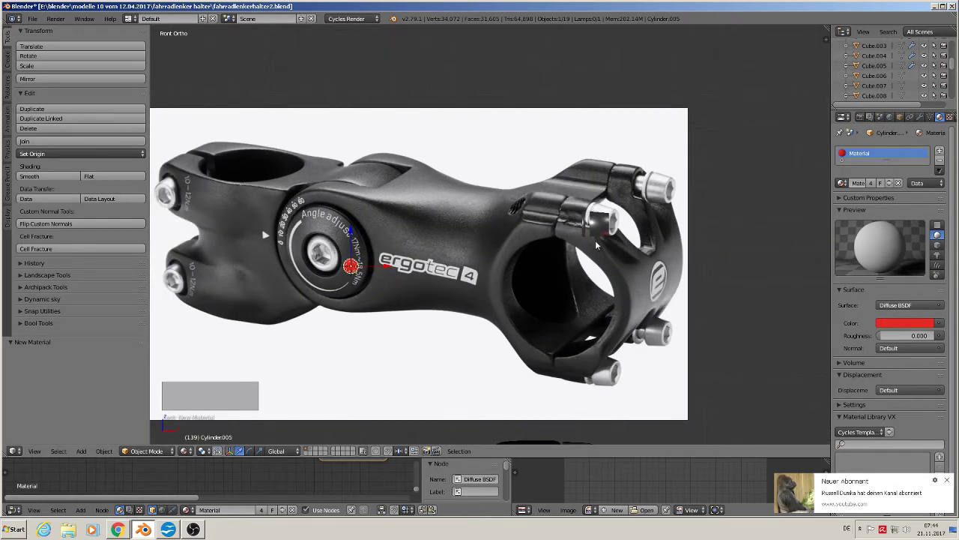
Step: Move the bolt head about -0.737 along X beside the angle adjust disc and rotate it 90° about Z
right_click(603, 228)
key("g")
key("x")
left_click(416, 250)
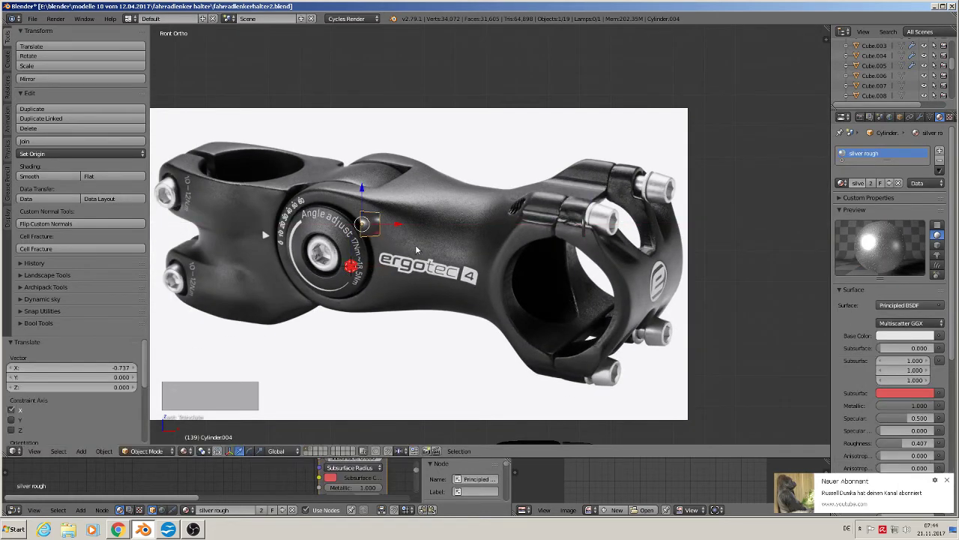
key("r")
key("z")
key("9")
key("0")
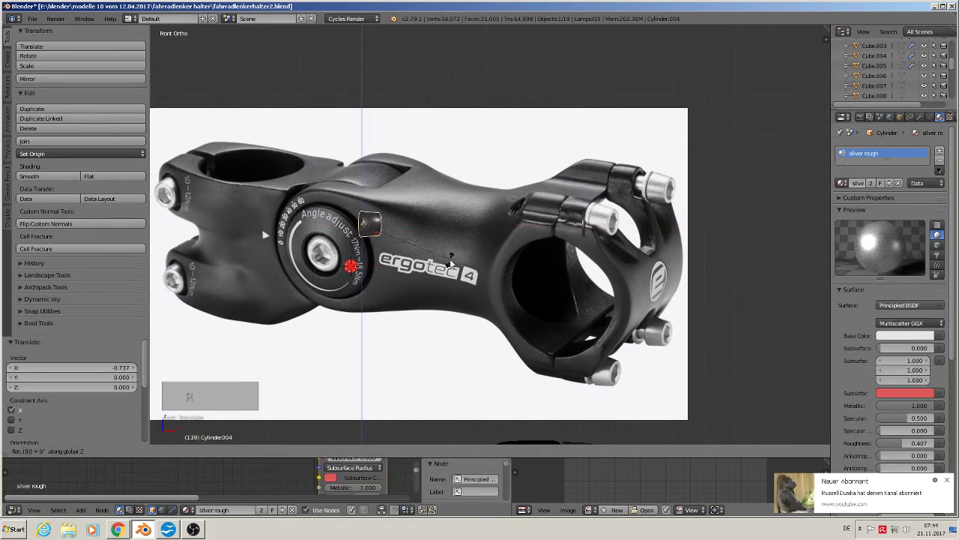
key("Return")
Step: Rotate the bolt head another 180° about Z and move it about -0.135 along Z to the hexagonal cylinder's height
key("r")
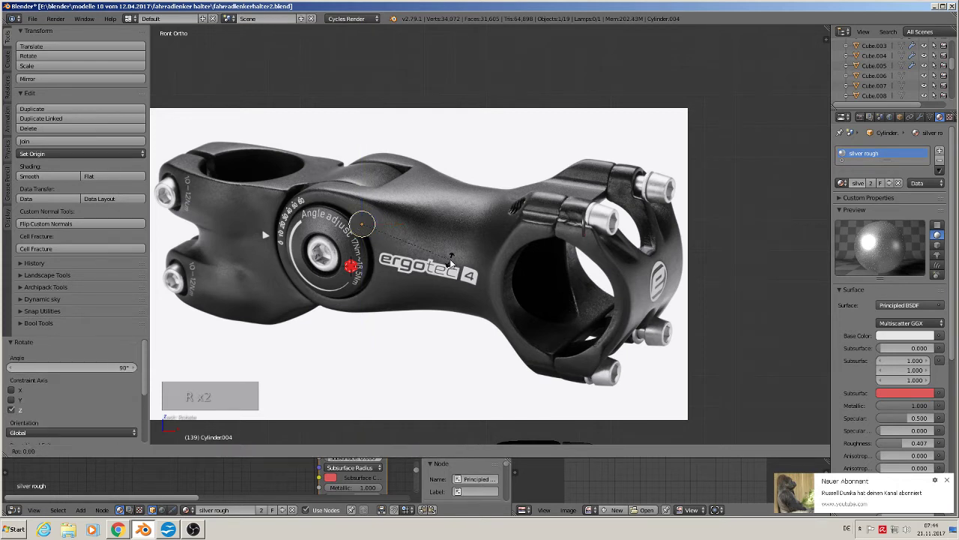
key("z")
key("1")
key("8")
key("0")
key("Return")
key("g")
key("z")
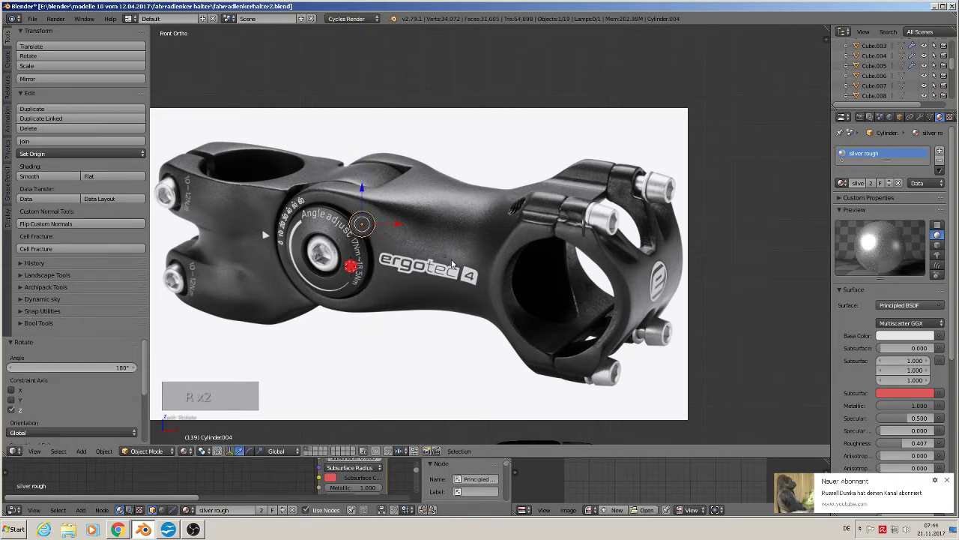
left_click(362, 248)
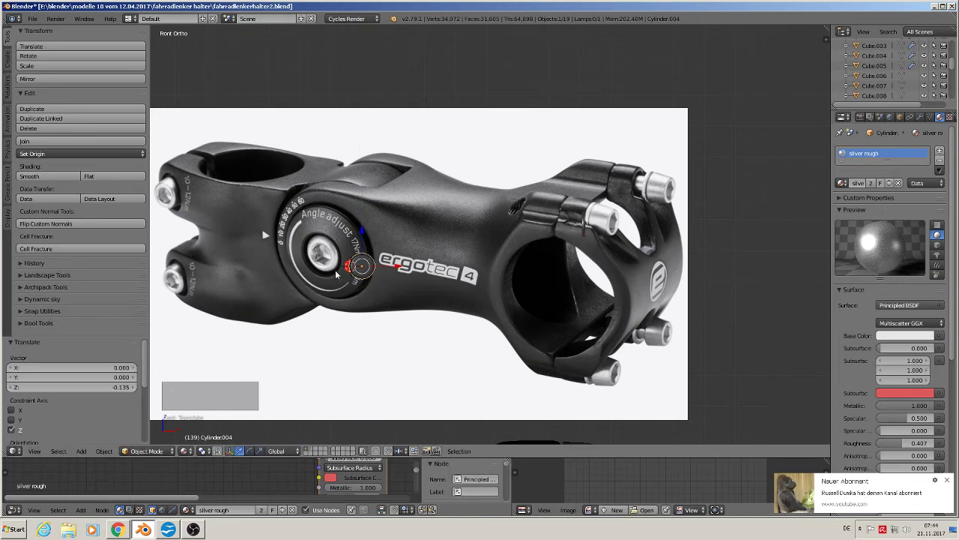
Step: Move the red hexagonal cylinder about -0.216 along Y to the bolt head's outer end
middle_click_drag(363, 247, 297, 257)
right_click(311, 256)
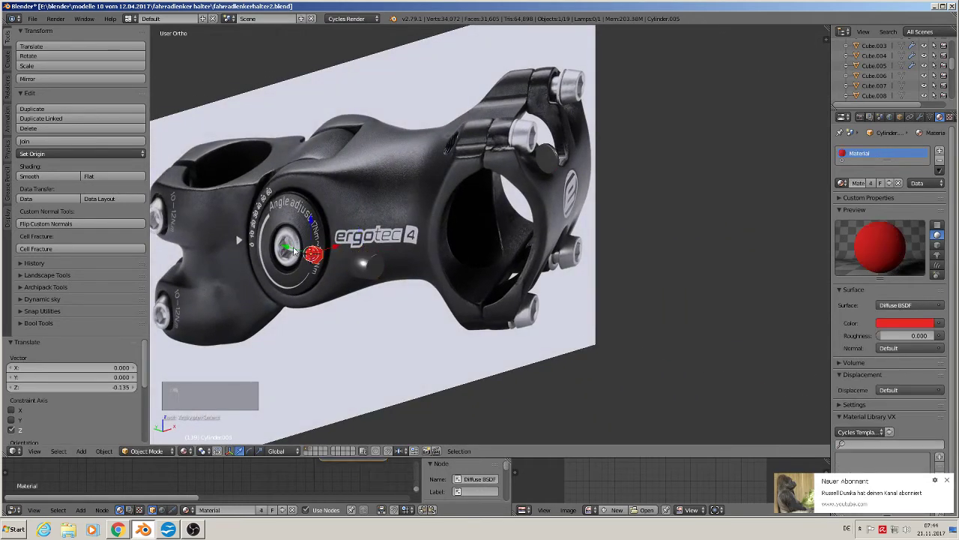
key("g")
key("y")
left_click(355, 279)
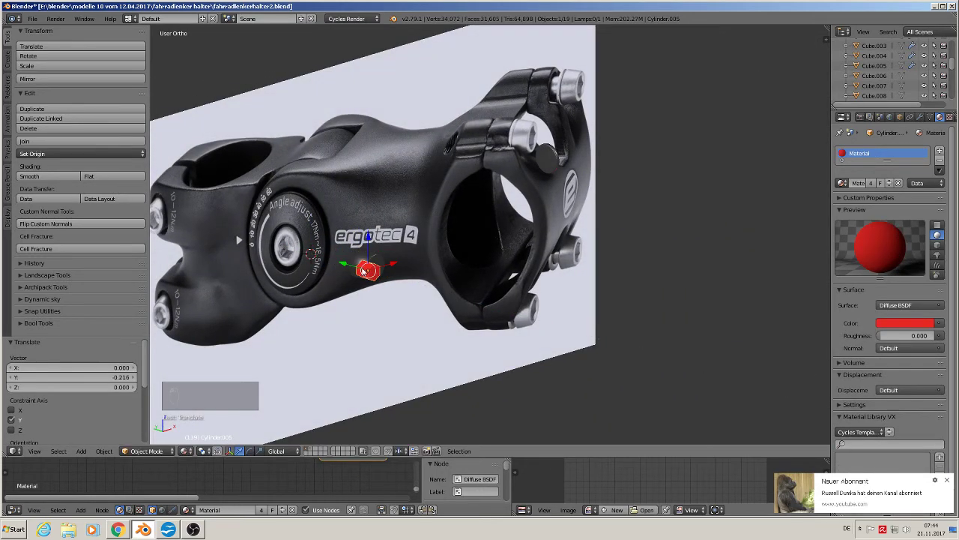
Step: Centre the hexagonal cylinder on the bolt head in front view, moving it about 0.036 along X
key("KP_1")
scroll(365, 272, "up", 6)
scroll(365, 271, "up", 2)
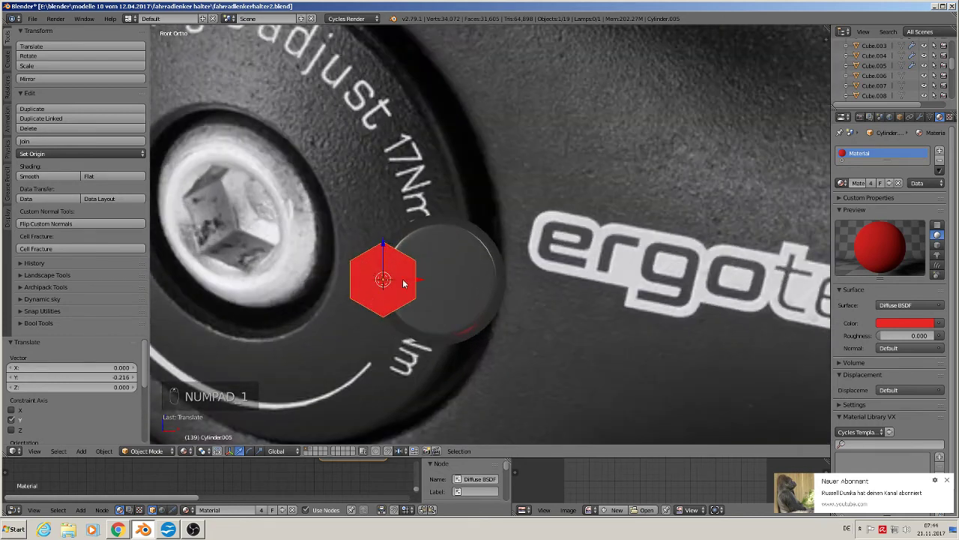
key("g")
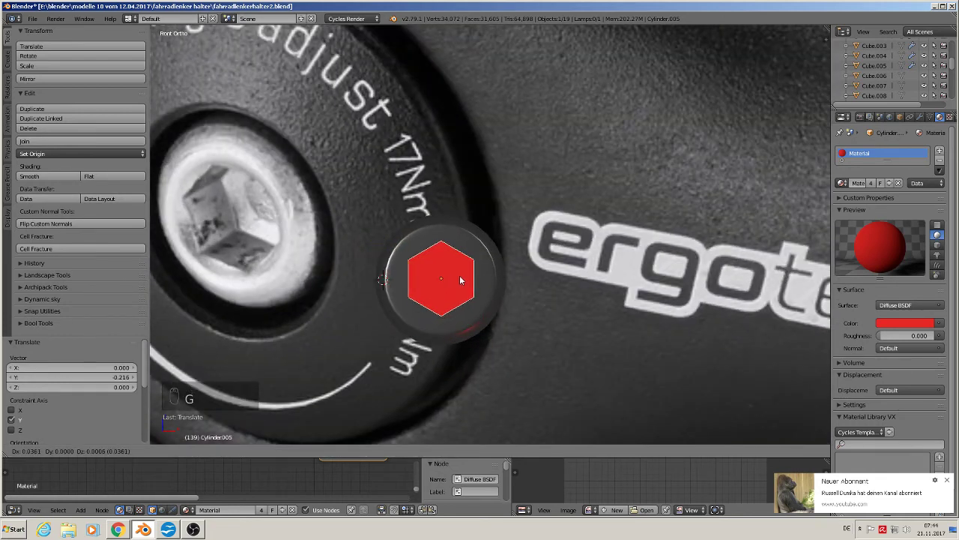
left_click(460, 279)
Step: Push the hexagonal cylinder about 0.013 along Y into the bolt head using wireframe display, and switch the viewport to Material shading
mouse_move(461, 279)
middle_mouse_down()
mouse_move(566, 326)
mouse_move(514, 321)
mouse_move(520, 308)
mouse_move(451, 279)
middle_mouse_up()
key("z")
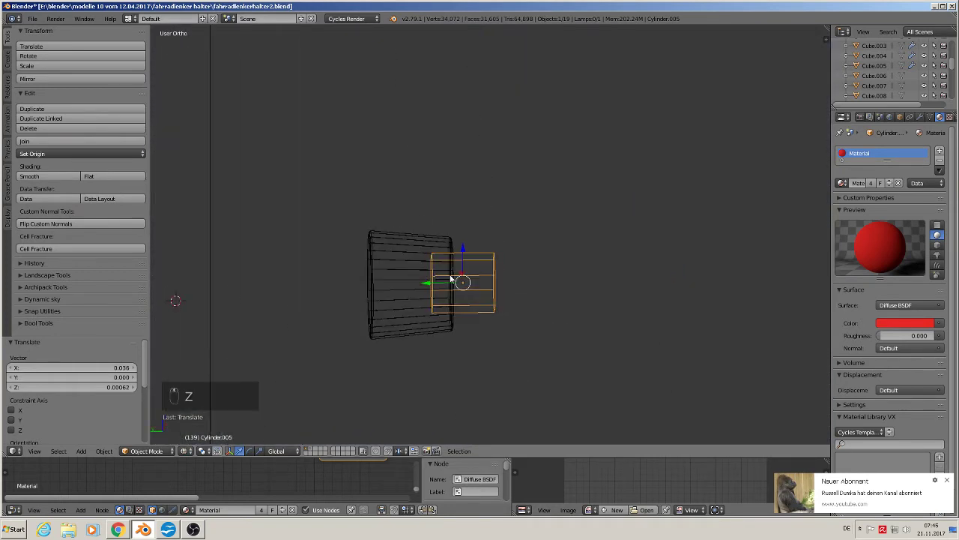
left_click_drag(452, 279, 427, 283)
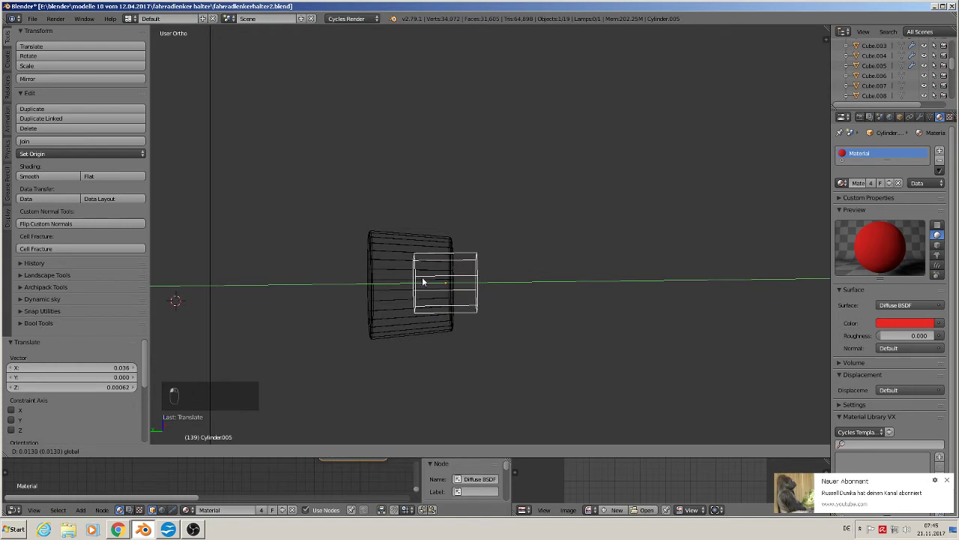
left_click(424, 281)
middle_click_drag(496, 300, 443, 321)
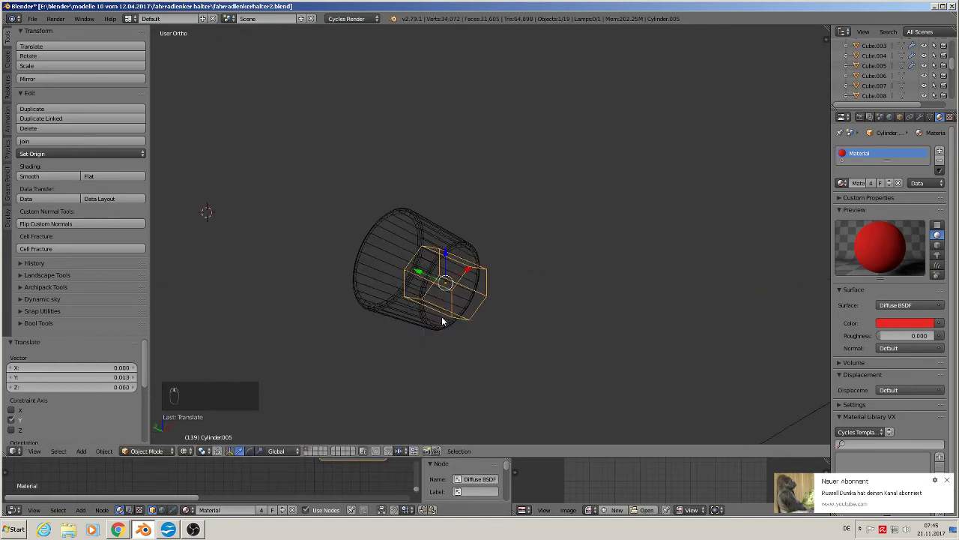
left_click(187, 450)
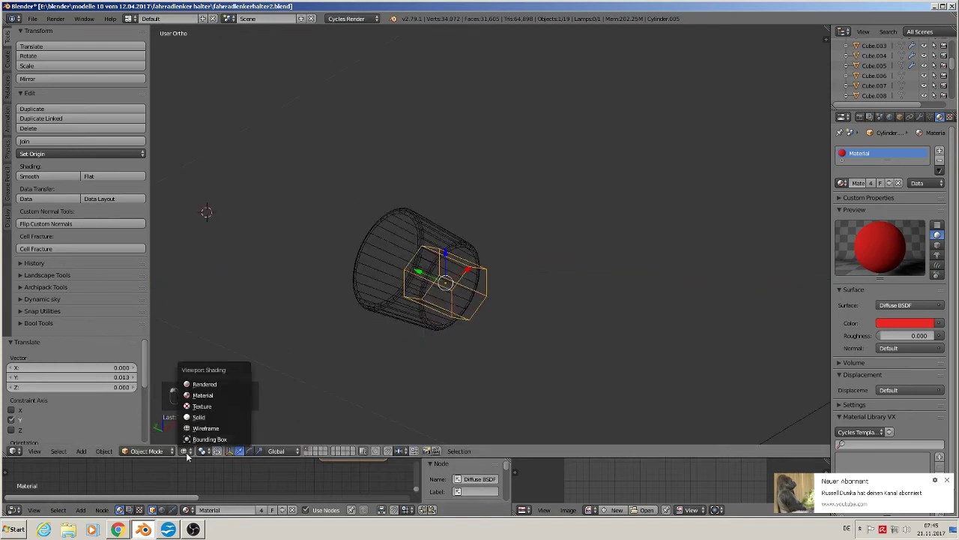
left_click(210, 395)
Step: Duplicate the bolt head together with its hexagonal cylinder and place the copies about -0.249 along X
scroll(448, 333, "down", 3)
middle_click_drag(488, 328, 424, 322)
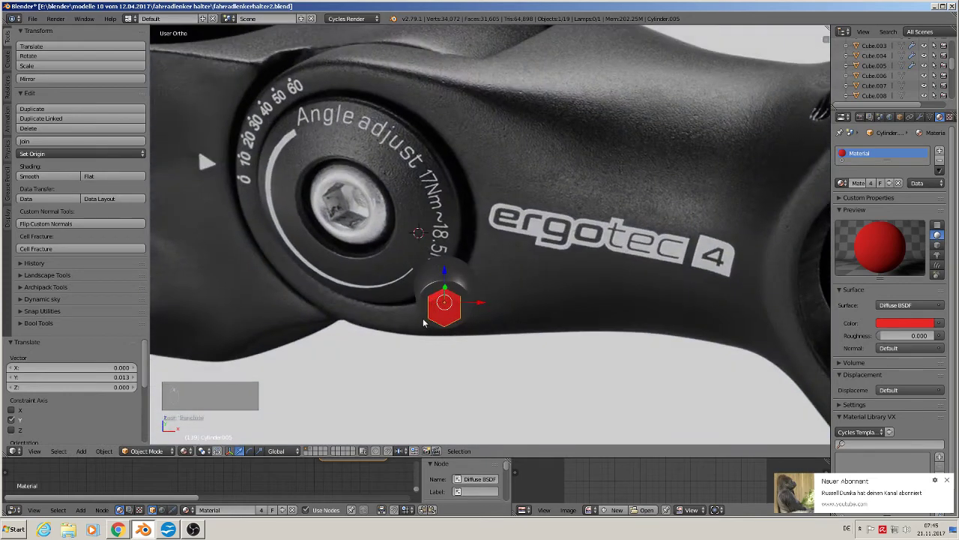
scroll(449, 320, "down", 2)
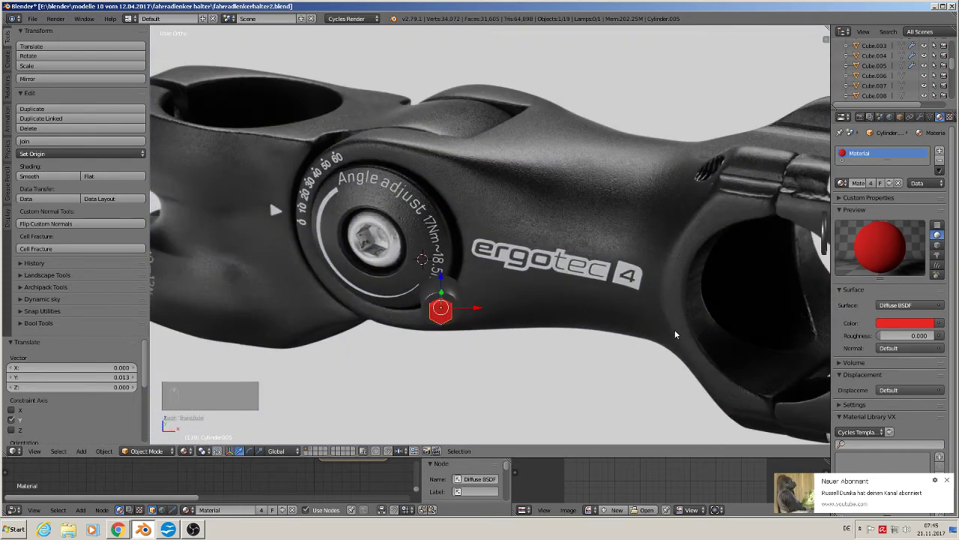
right_click(452, 294)
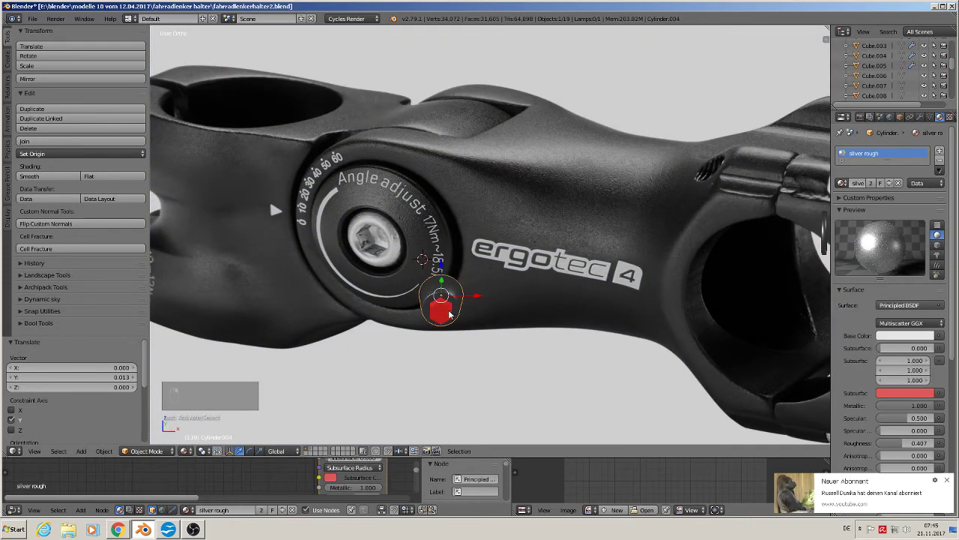
right_click(446, 314, "shift")
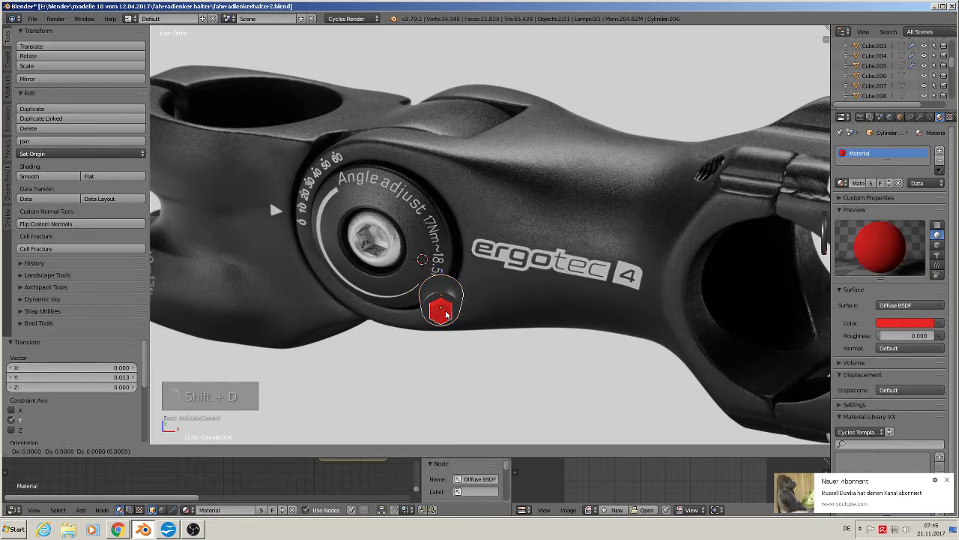
key("shift+d")
key("x")
left_click(338, 303)
scroll(439, 333, "up", 5)
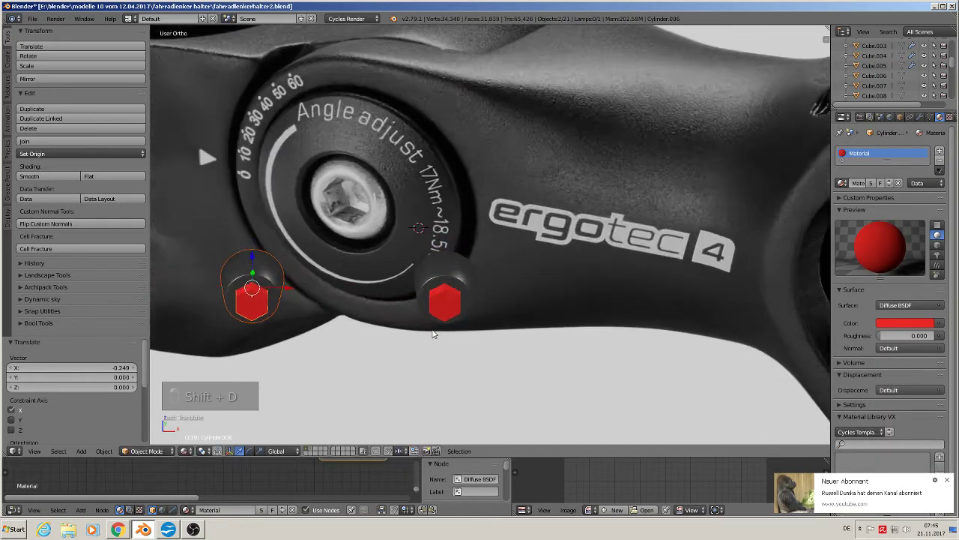
Step: Add a Boolean modifier to the original bolt head
right_click(455, 286)
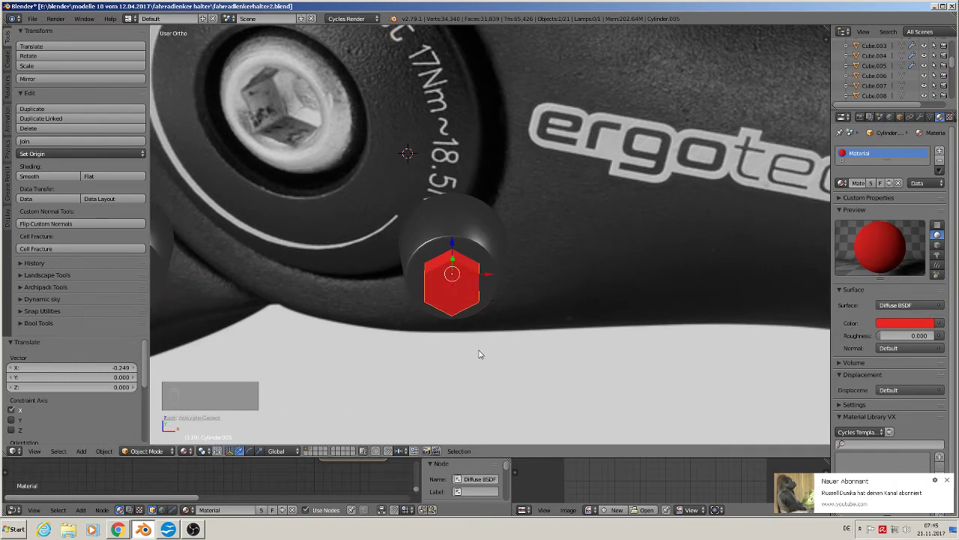
middle_click_drag(479, 353, 527, 368)
left_click(425, 237)
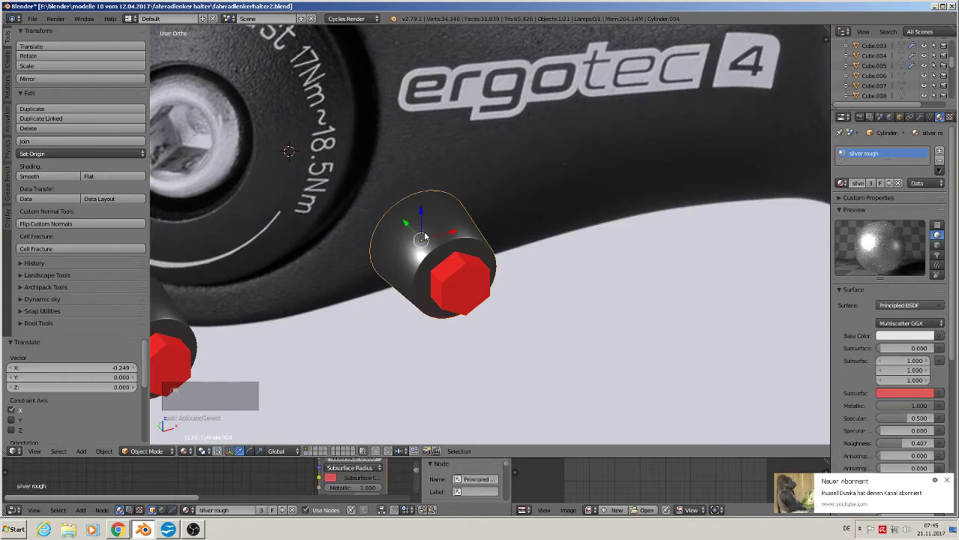
left_click(920, 117)
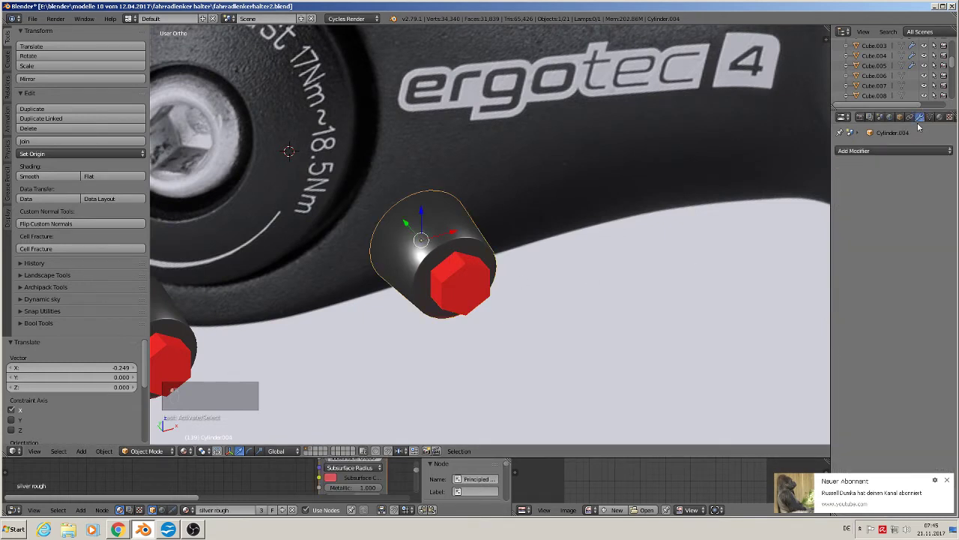
left_click(875, 151)
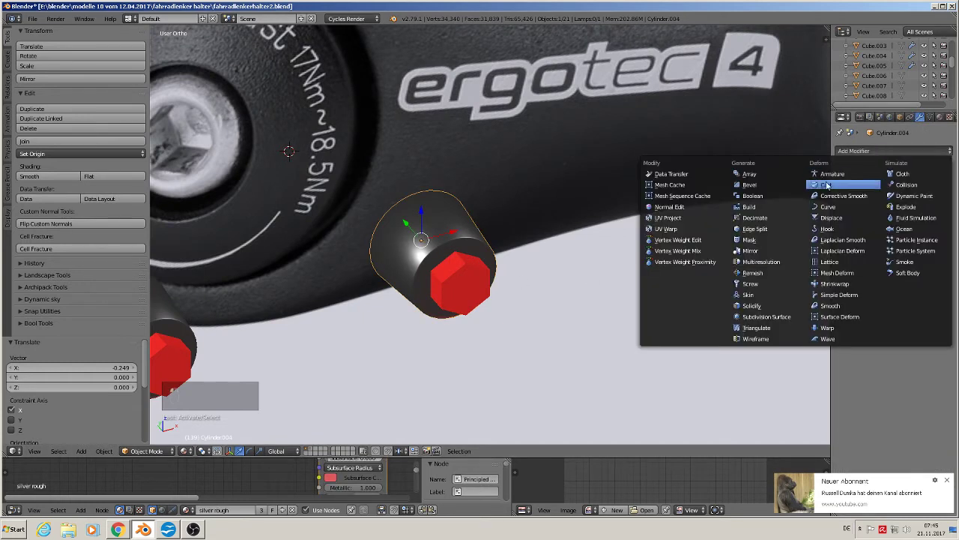
left_click(742, 194)
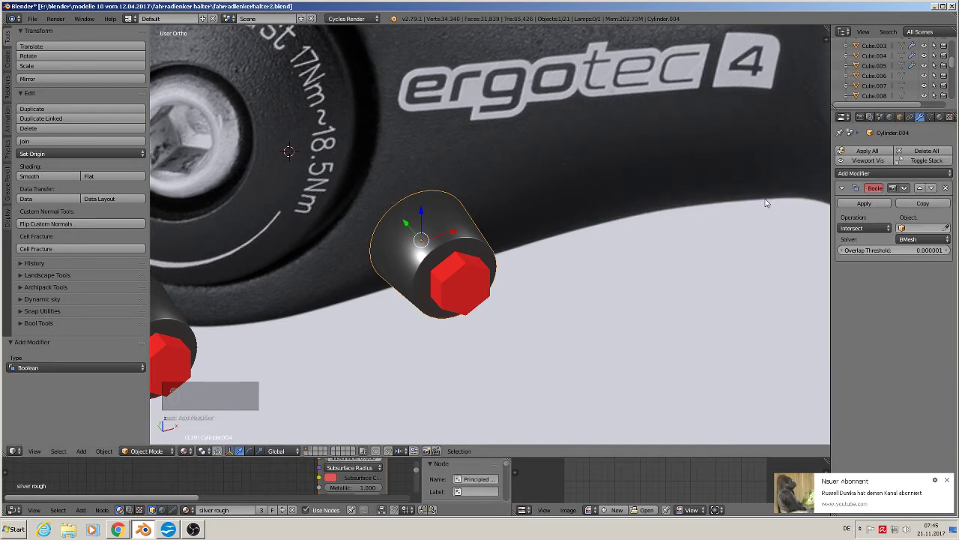
Step: Set the bolt head's Boolean modifier to Difference with Cylinder.005 as the cutting object, and apply it
right_click(452, 283)
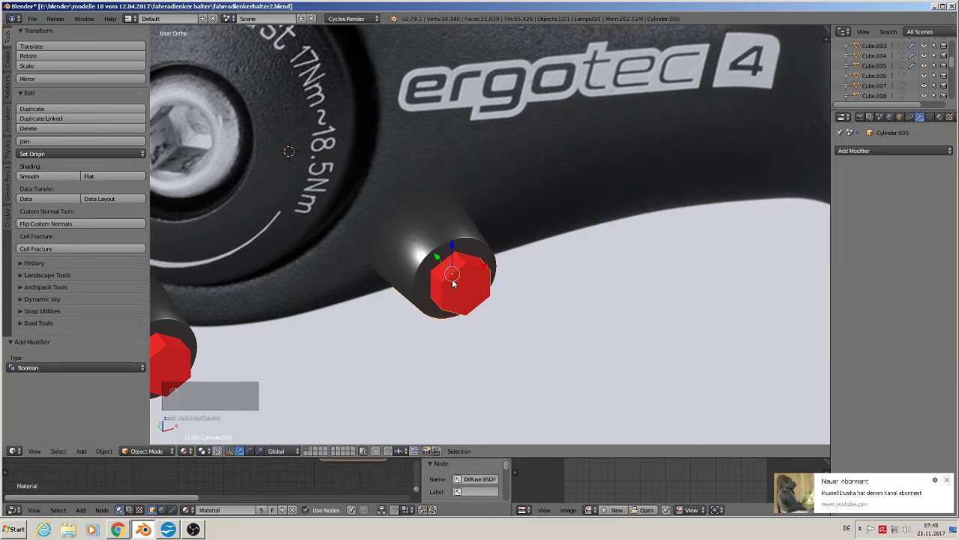
right_click(430, 252)
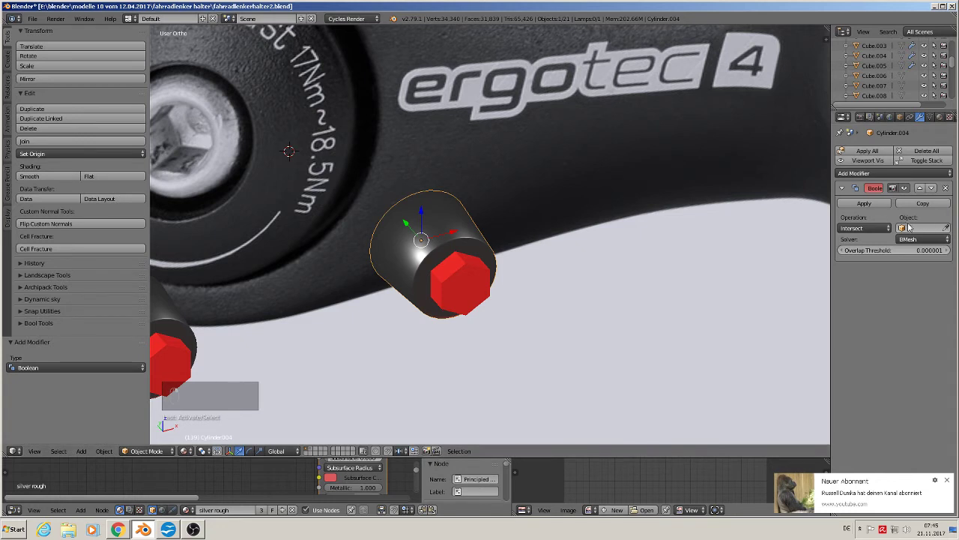
left_click(864, 228)
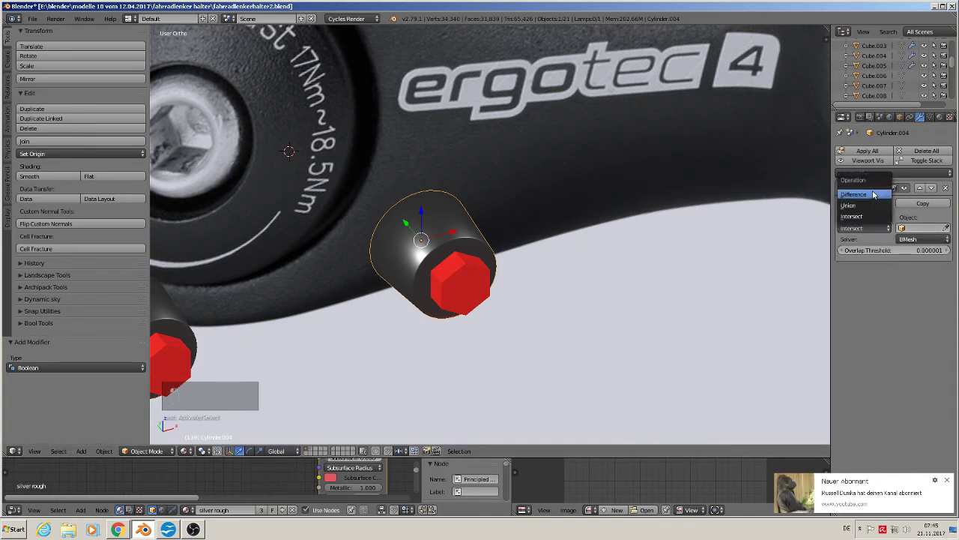
left_click(870, 195)
left_click(918, 228)
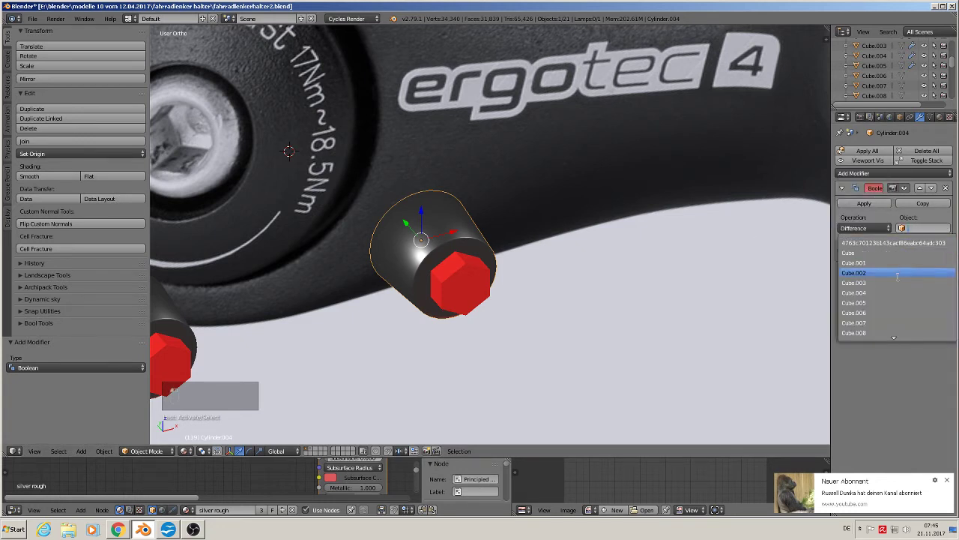
scroll(886, 315, "down", 13)
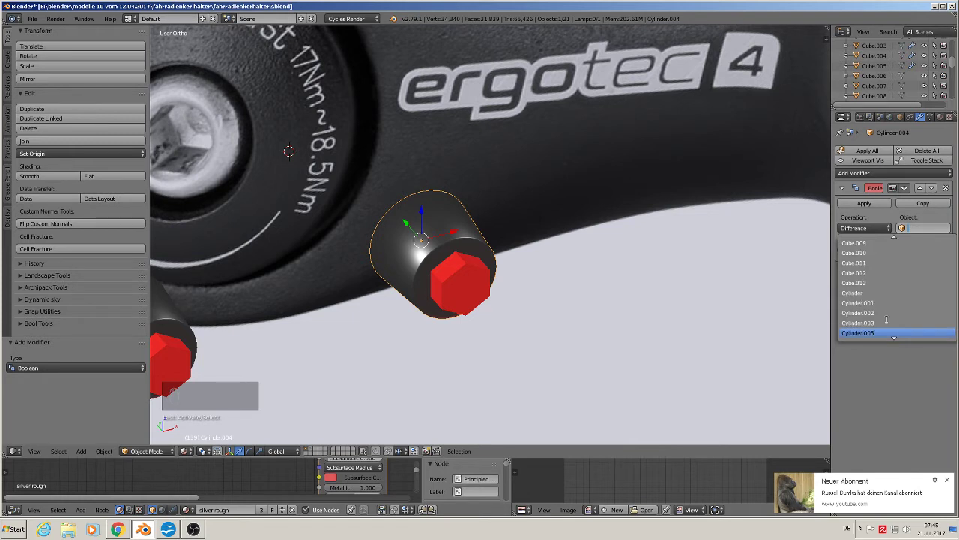
left_click(888, 322)
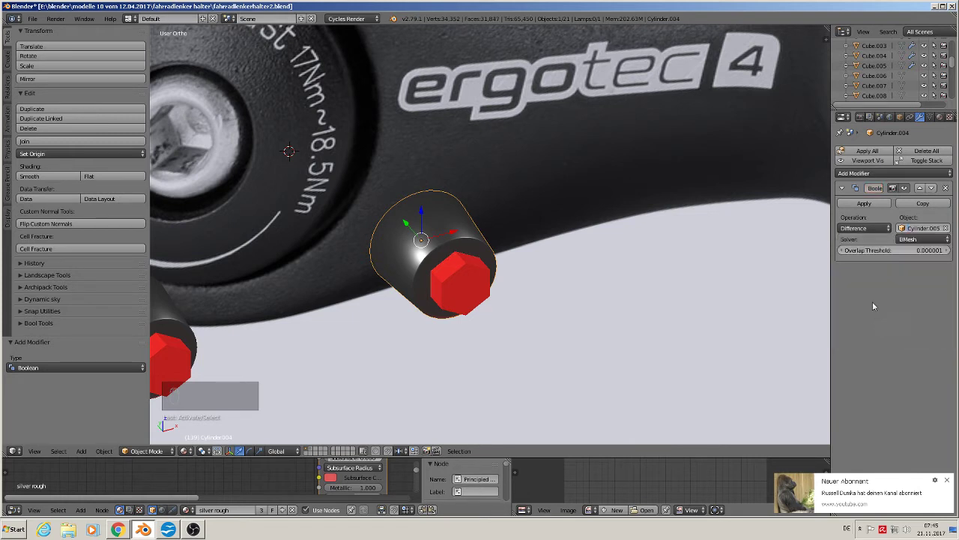
left_click(862, 204)
Step: Move the hexagonal cutter cylinder about 0.185 along X, clear of the bolt head
right_click(460, 281)
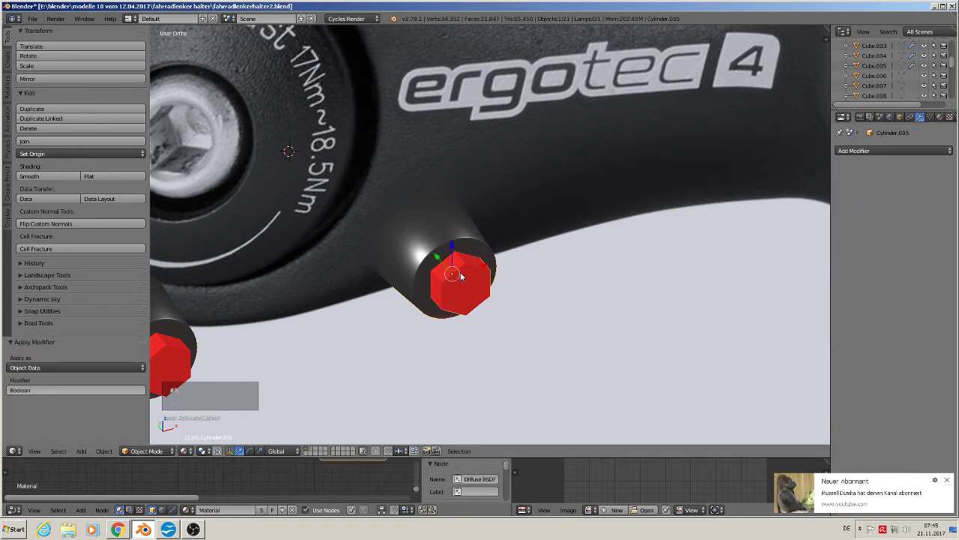
key("g")
key("x")
left_click(698, 219)
scroll(520, 312, "up", 1)
middle_click_drag(520, 312, 534, 257)
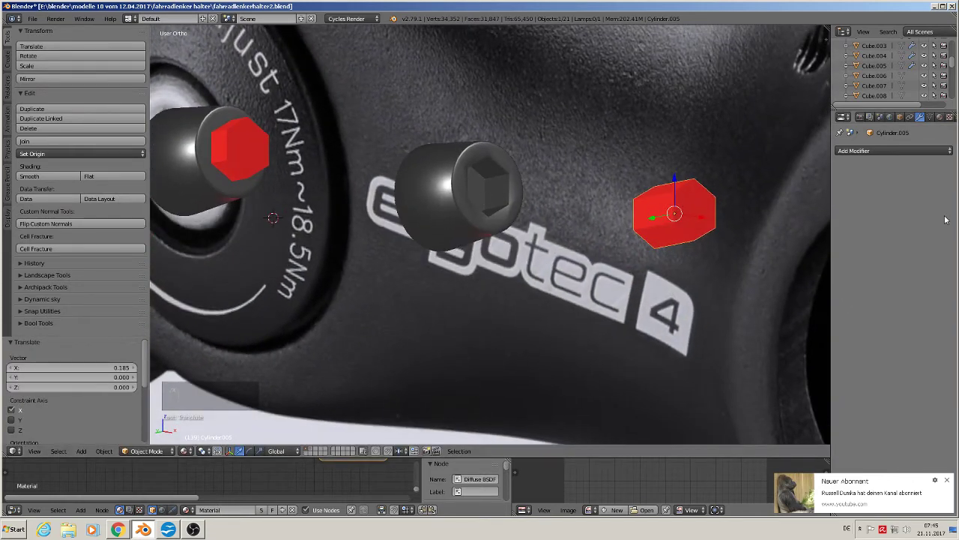
left_click(892, 151)
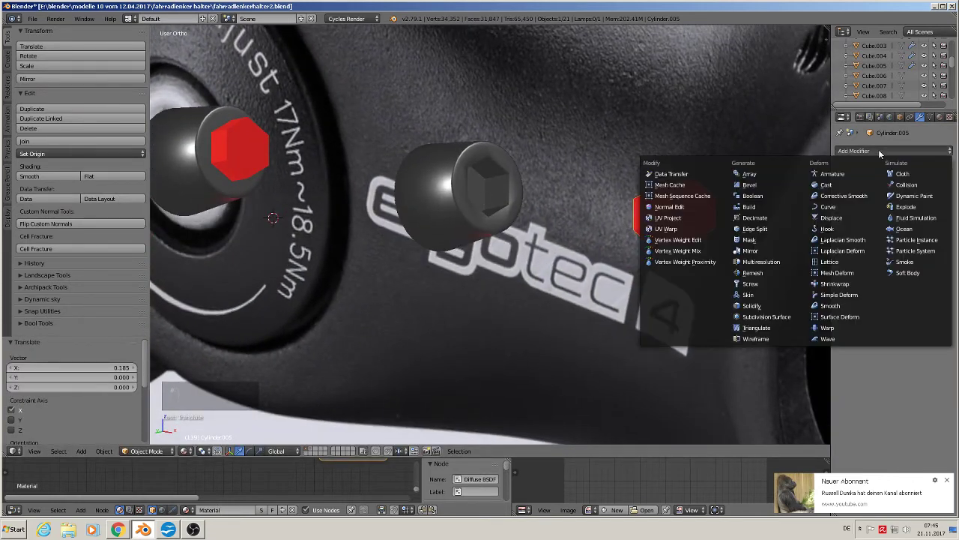
left_click(787, 229)
left_click(901, 216)
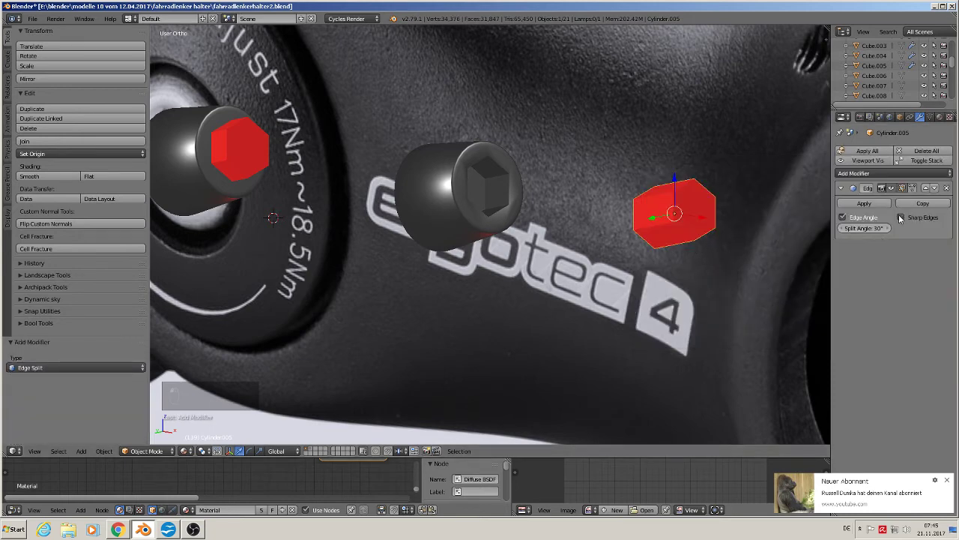
left_click(946, 187)
Step: Add an Edge Split modifier with a 30° split angle to the bolt head that has the hexagonal socket
scroll(690, 285, "down", 3)
right_click(607, 238)
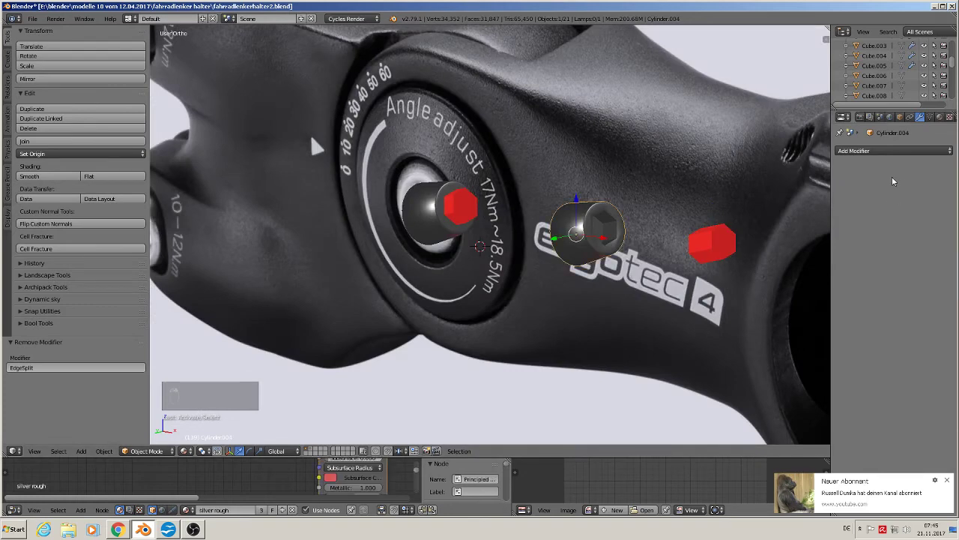
left_click(893, 151)
left_click(754, 228)
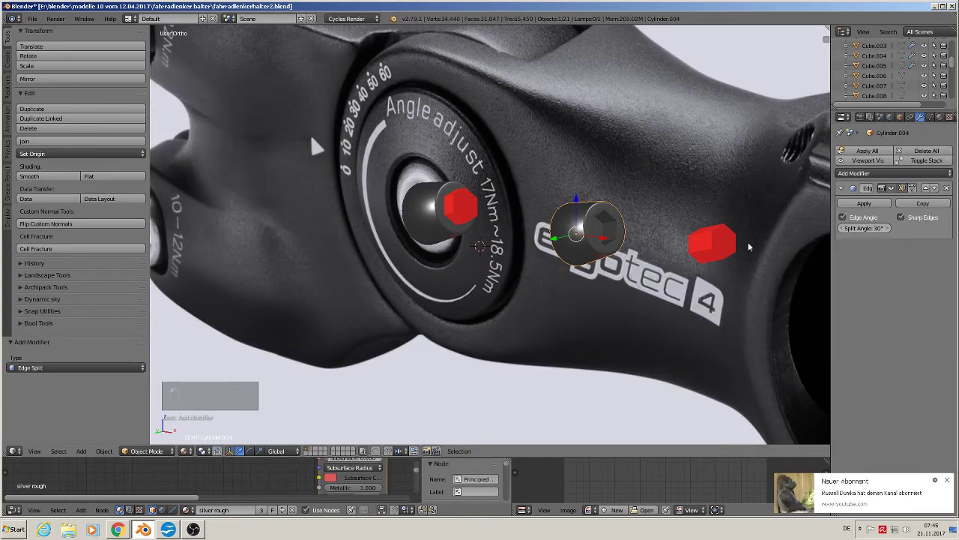
scroll(622, 240, "up", 3)
scroll(568, 232, "down", 6)
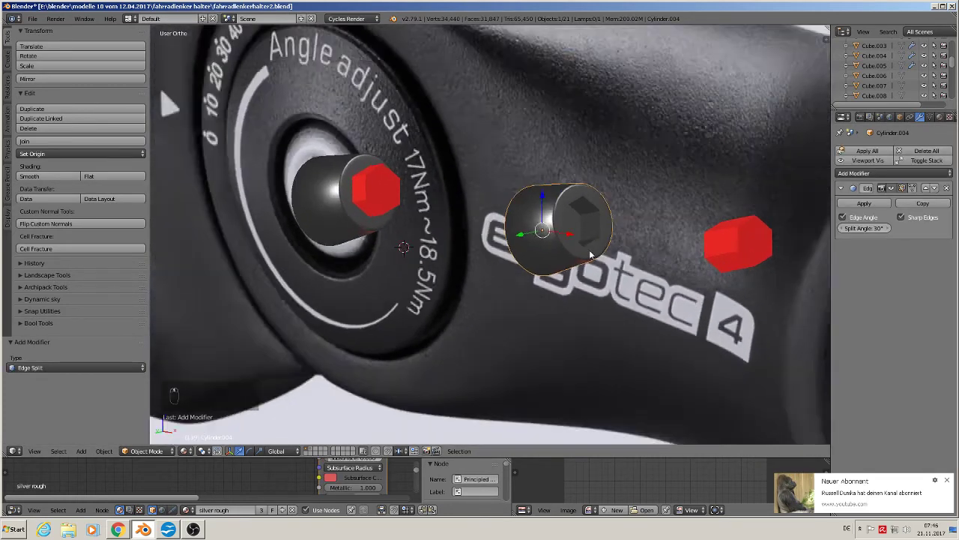
scroll(573, 296, "down", 4)
Step: Move the duplicate bolt head and both red hexagonal cylinders to the second layer
key("KP_1")
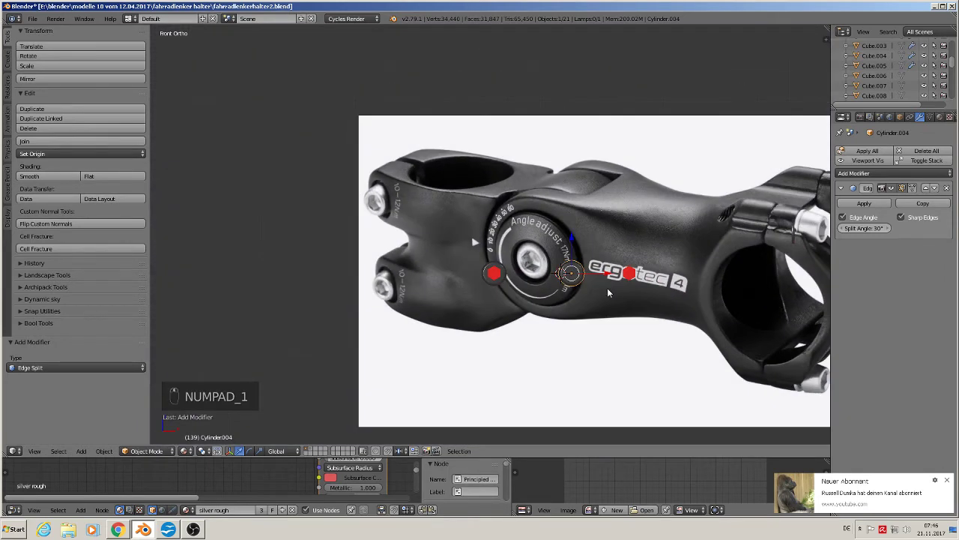
scroll(612, 293, "up", 4)
scroll(611, 296, "down", 2)
scroll(622, 311, "down", 2)
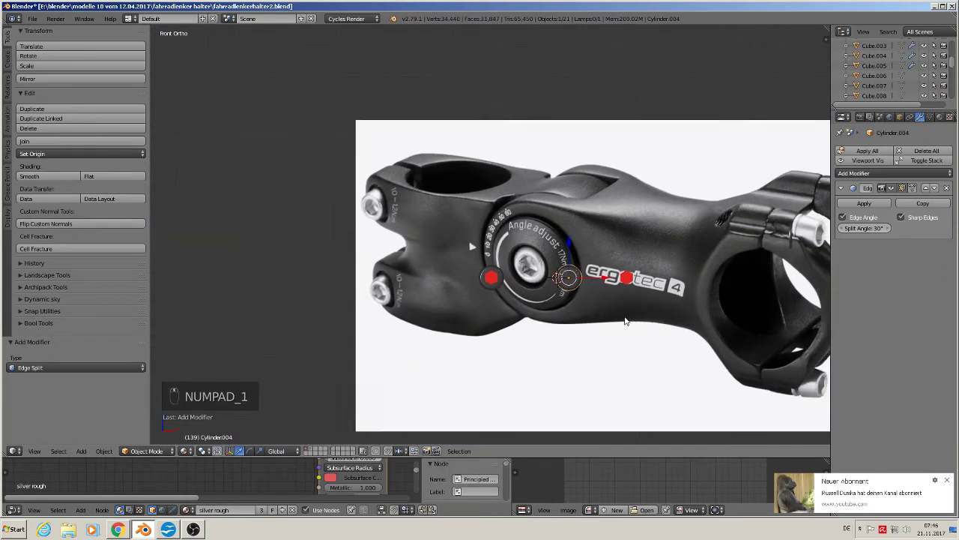
scroll(462, 297, "up", 3)
right_click(446, 259)
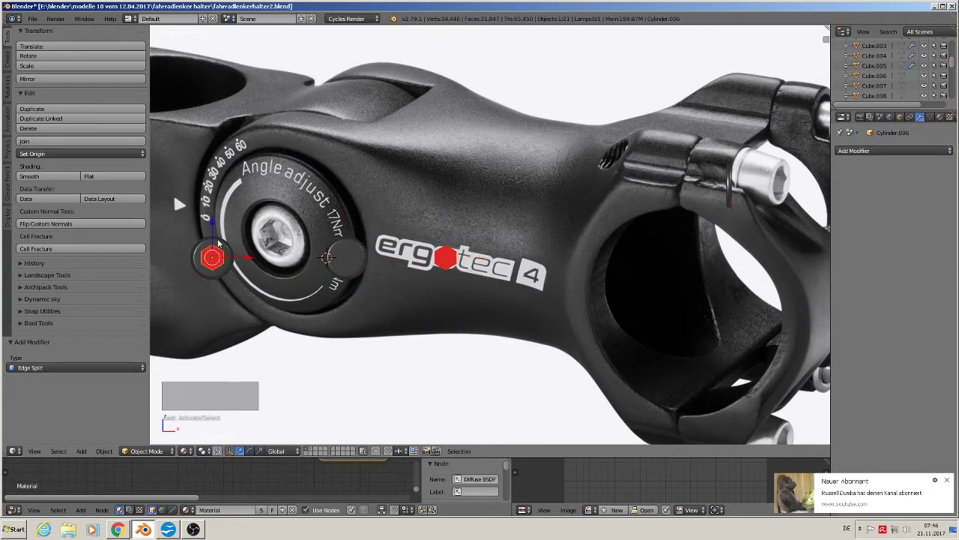
right_click(213, 257, "shift")
right_click(446, 258, "shift")
key("m")
left_click(530, 279)
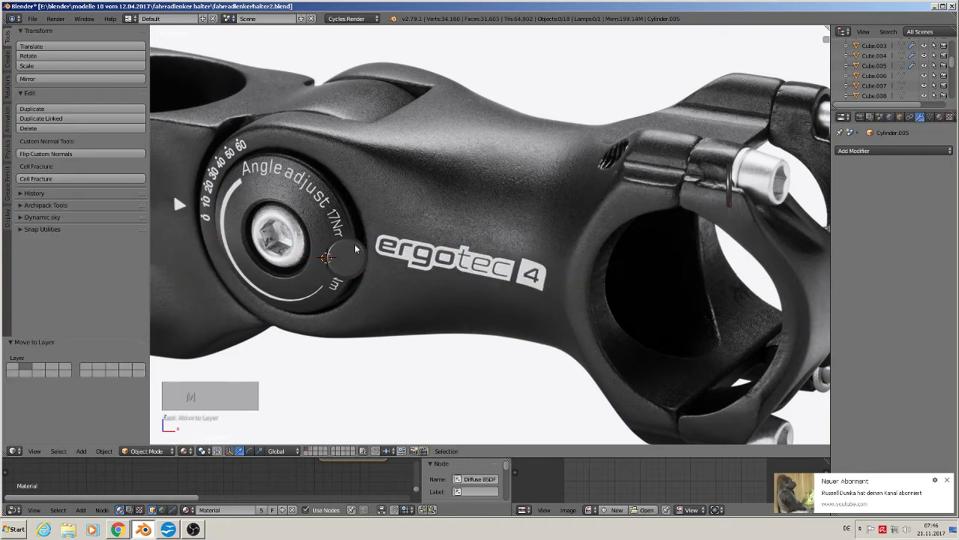
Step: Move the socketed bolt head along X by about 0.105 and again by about 0.578 towards the photo's clamp ring
right_click(357, 251)
key("g")
key("x")
left_click(419, 264)
middle_click_drag(419, 264, 437, 278)
key("g")
key("x")
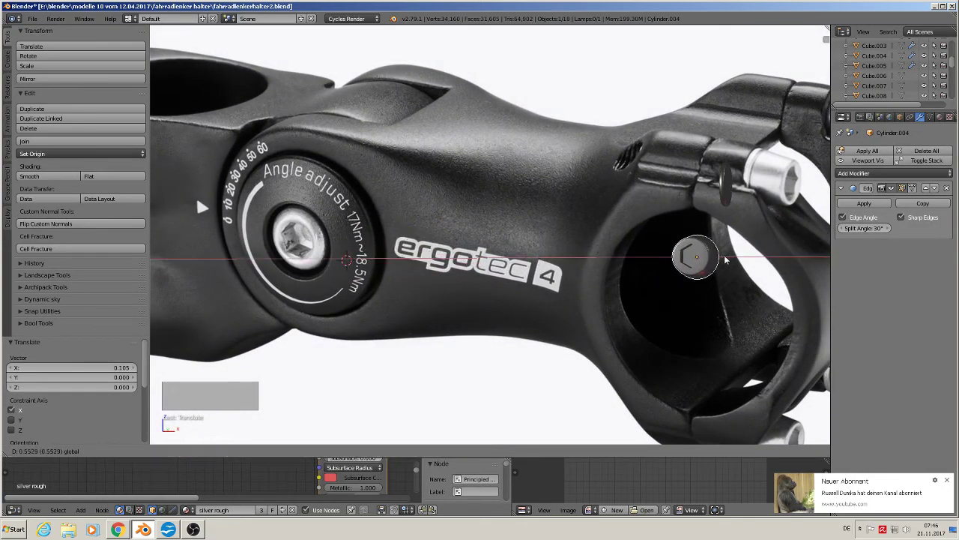
left_click(752, 283)
Step: Rotate the bolt head 90° around Z and move it about 0.040 in X and 0.137 in Z onto the upper clamp bolt
middle_click_drag(752, 282, 770, 311)
type("r")
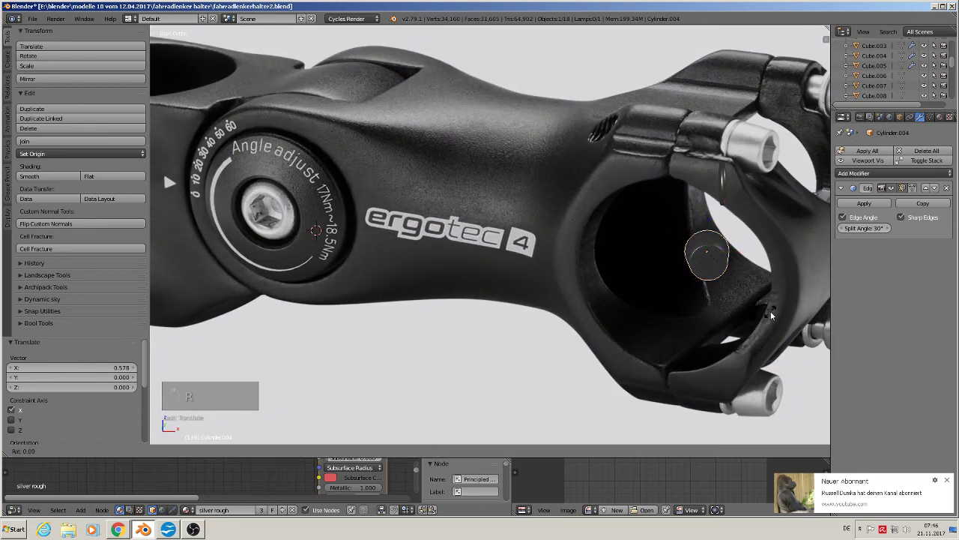
type("z90")
left_click(770, 311)
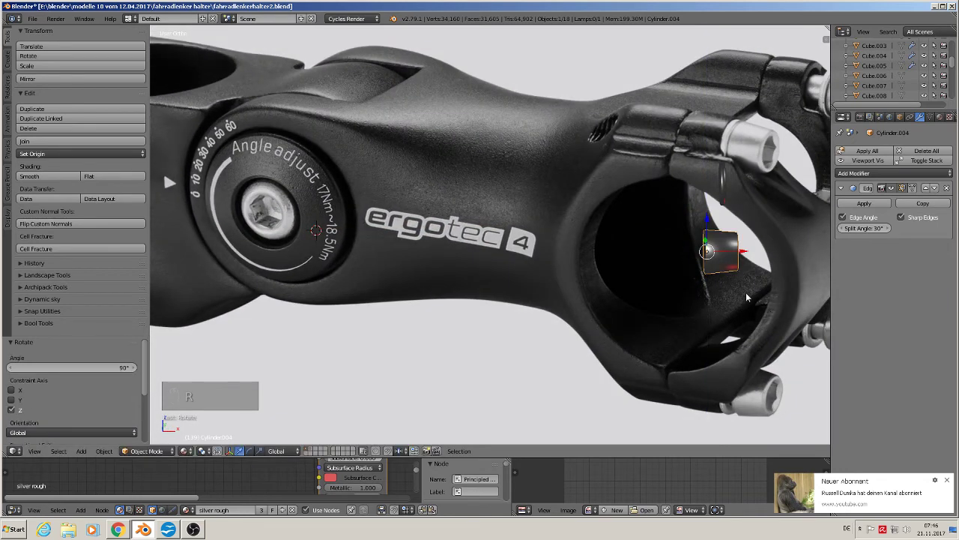
key("KP_1")
key("g")
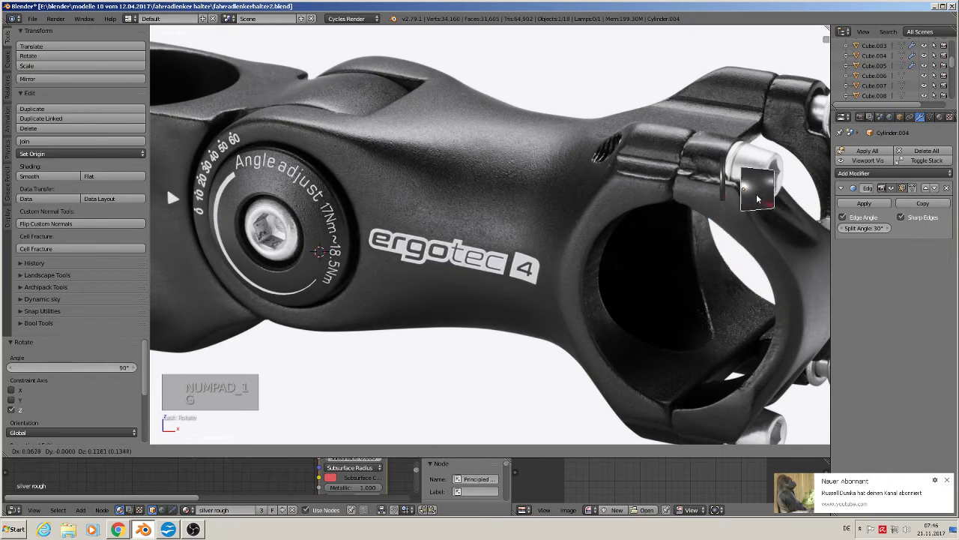
left_click(747, 191)
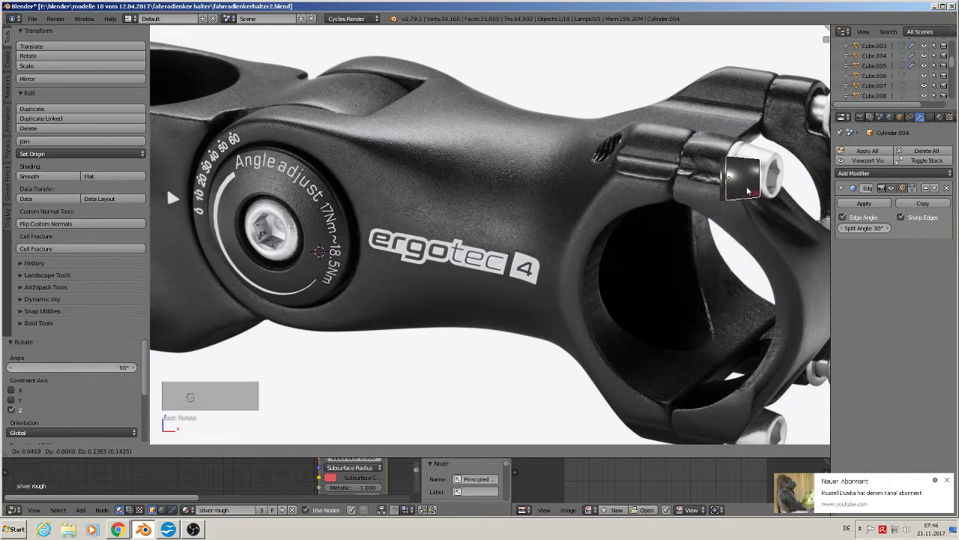
Step: Scale the bolt head down slightly and nudge it about -0.00065 along X against the flat collar ring
scroll(747, 191, "up", 6)
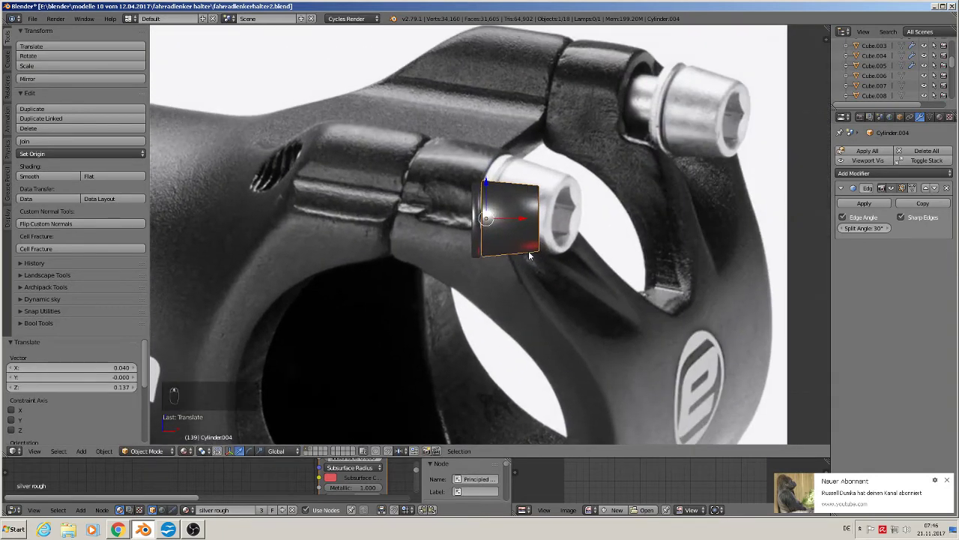
key("s")
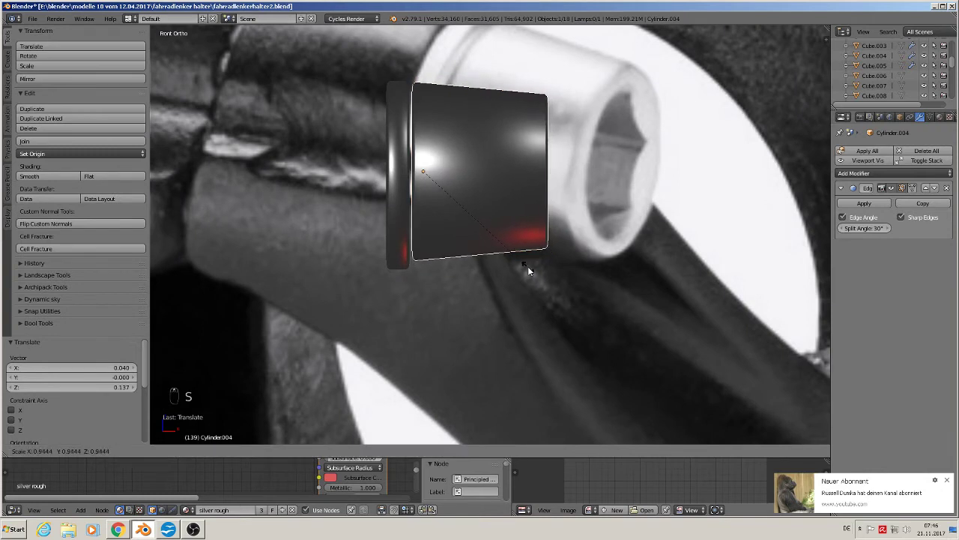
left_click(526, 263)
left_click_drag(431, 144, 459, 175)
Step: Select the flat collar ring together with the bolt head in front view and join them into one object
middle_click_drag(408, 205, 348, 336)
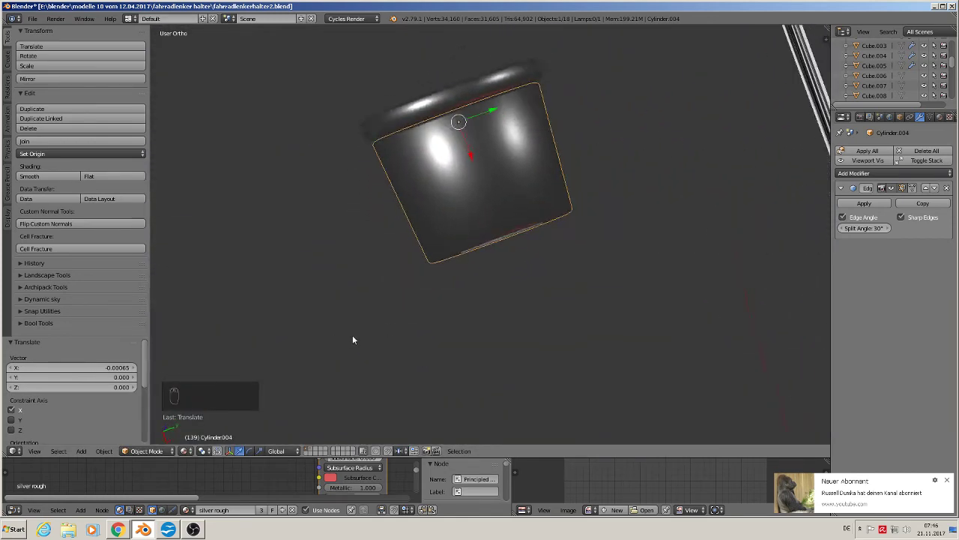
key("KP_1")
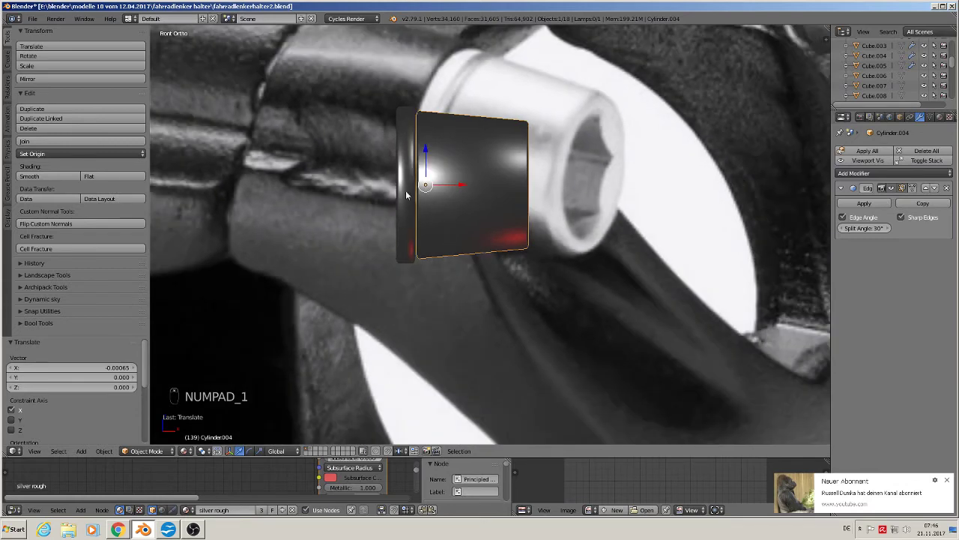
right_click(405, 191)
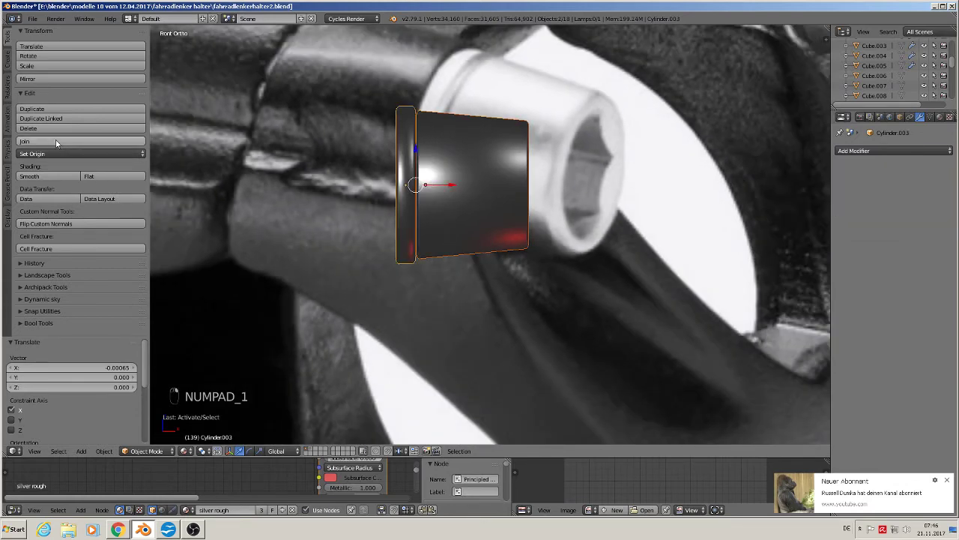
scroll(400, 279, "down", 3)
scroll(399, 280, "down", 3)
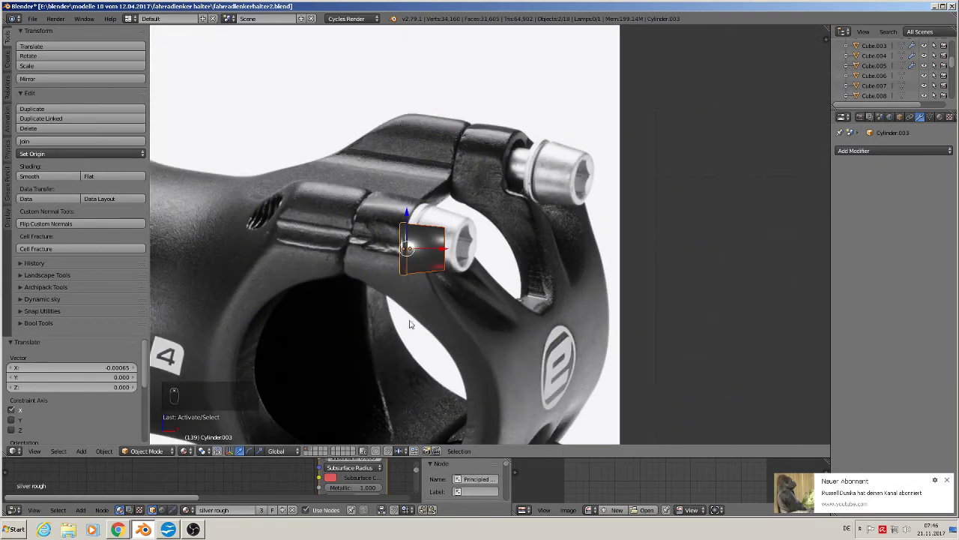
middle_click_drag(410, 321, 171, 196, "shift")
scroll(290, 219, "down", 5)
scroll(218, 218, "up", 2)
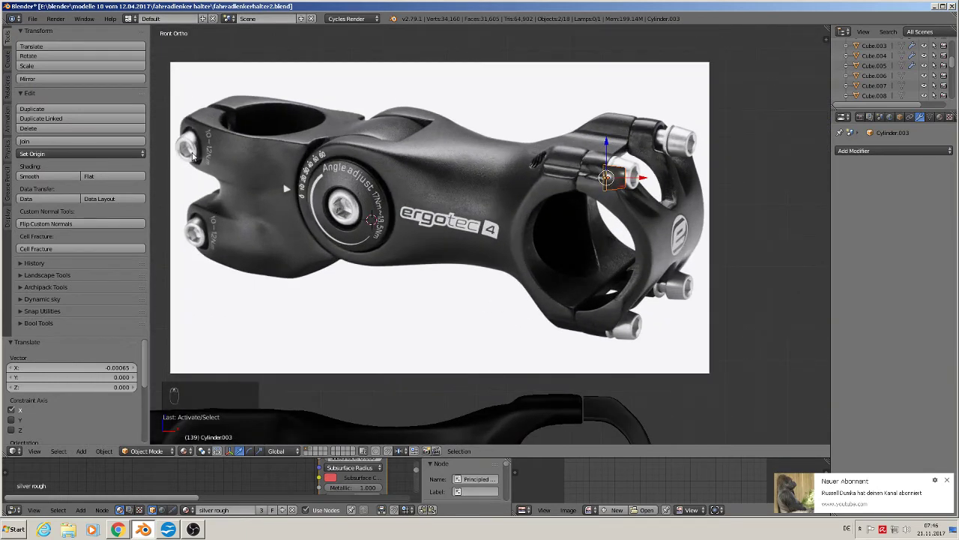
left_click(47, 143)
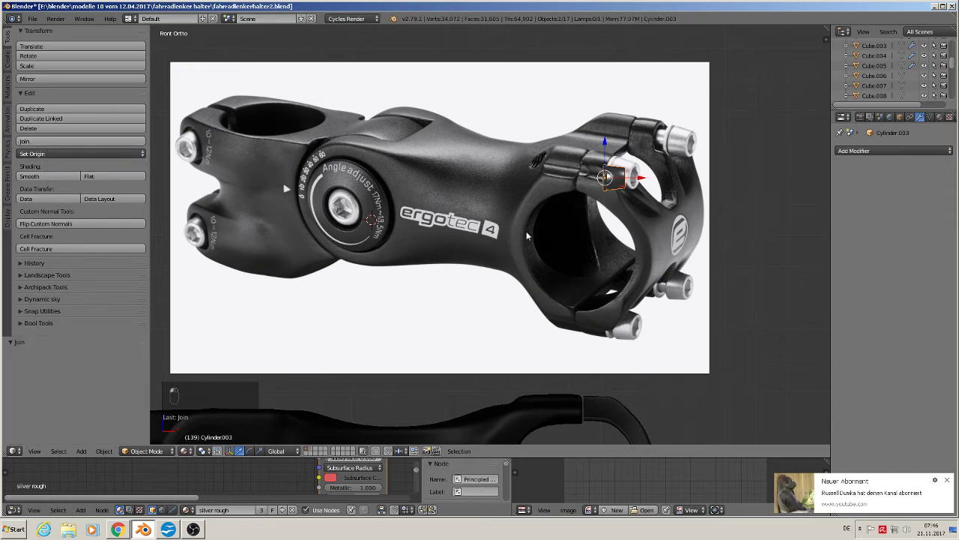
Step: Move the joined bolt to the third layer and display only that layer
scroll(527, 236, "down", 1)
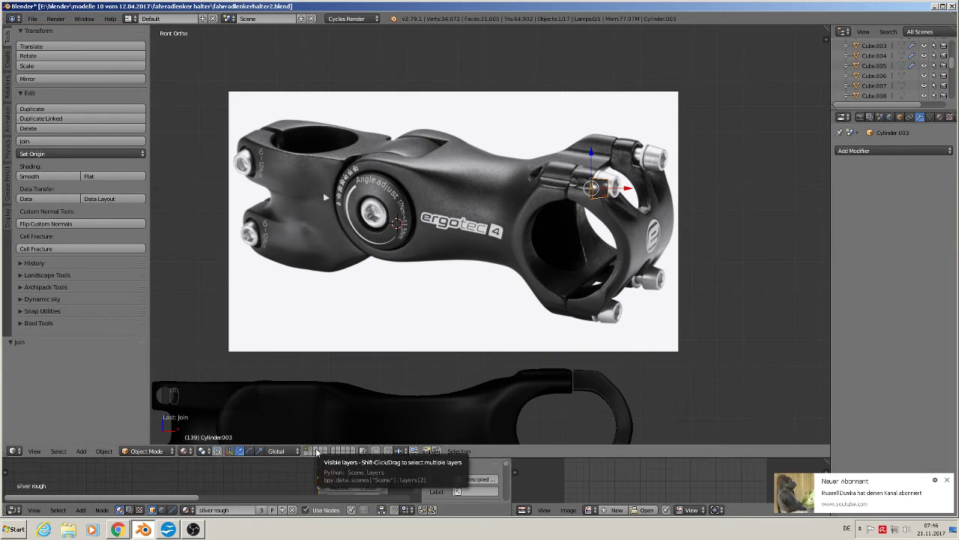
key("m")
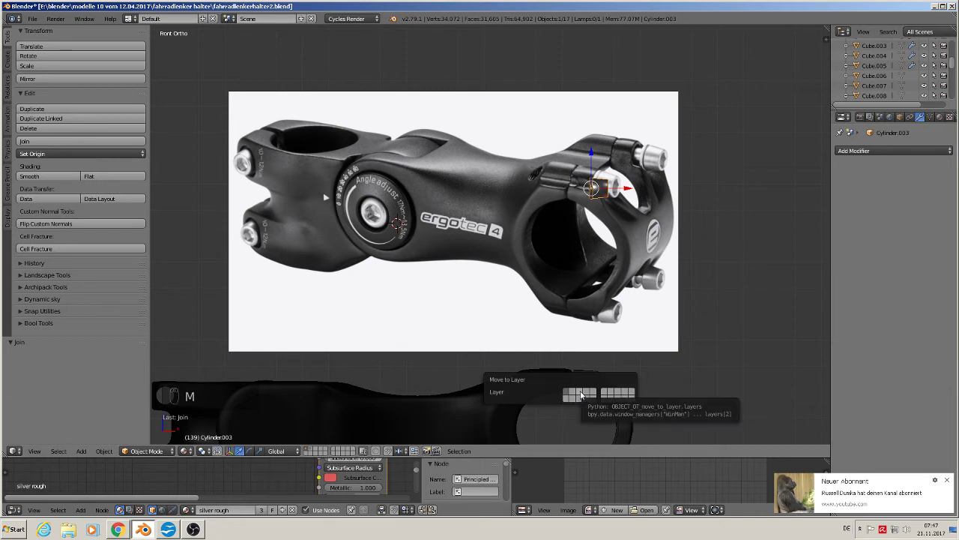
left_click(581, 391)
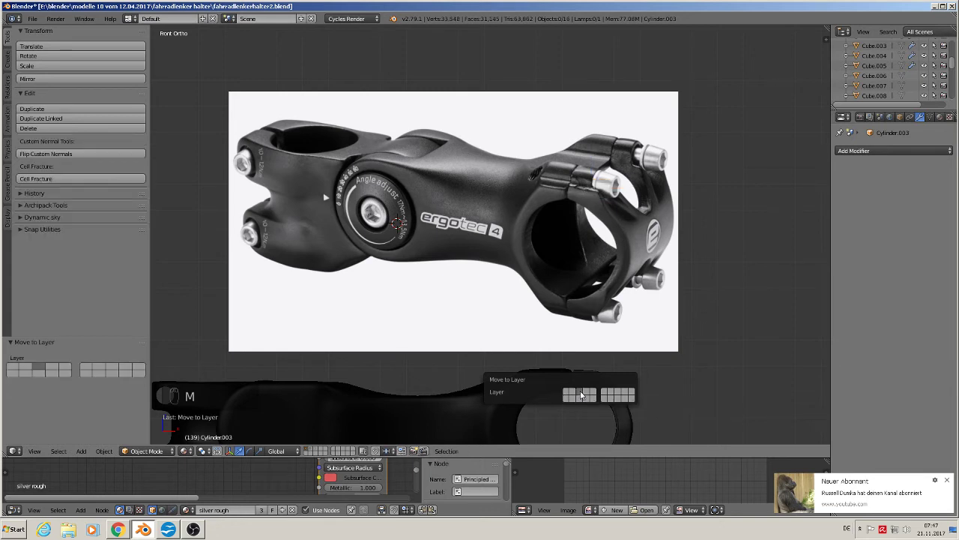
left_click(315, 450)
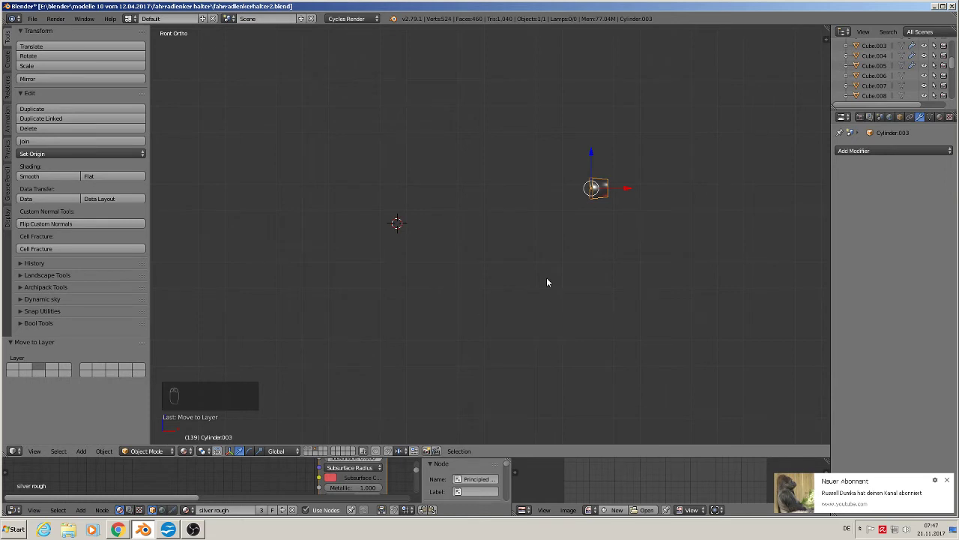
Step: Clear the joined bolt's location so that it sits at the world origin
key("alt+g")
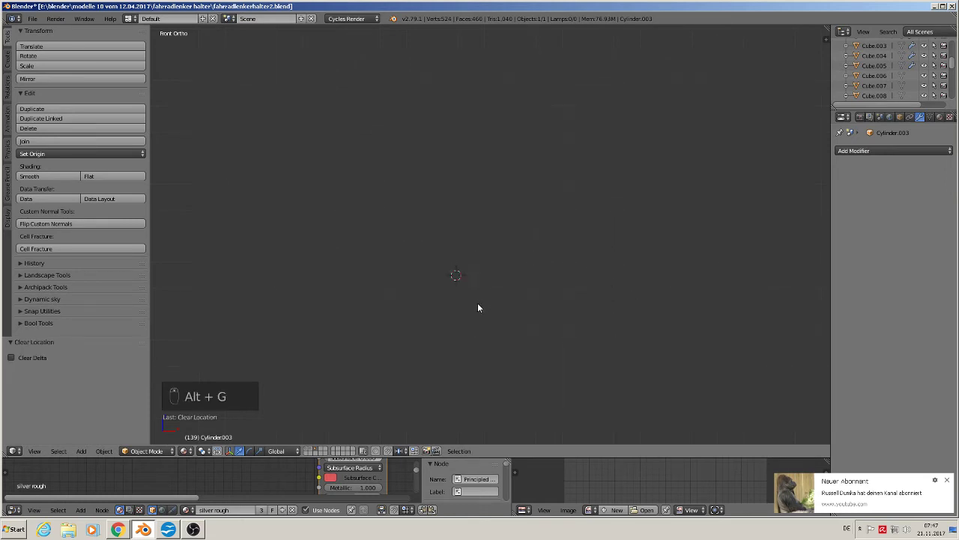
Step: Put the joined bolt at the world origin into a new group named "screw 1"
scroll(478, 307, "down", 4)
middle_click_drag(559, 375, 545, 298, "shift")
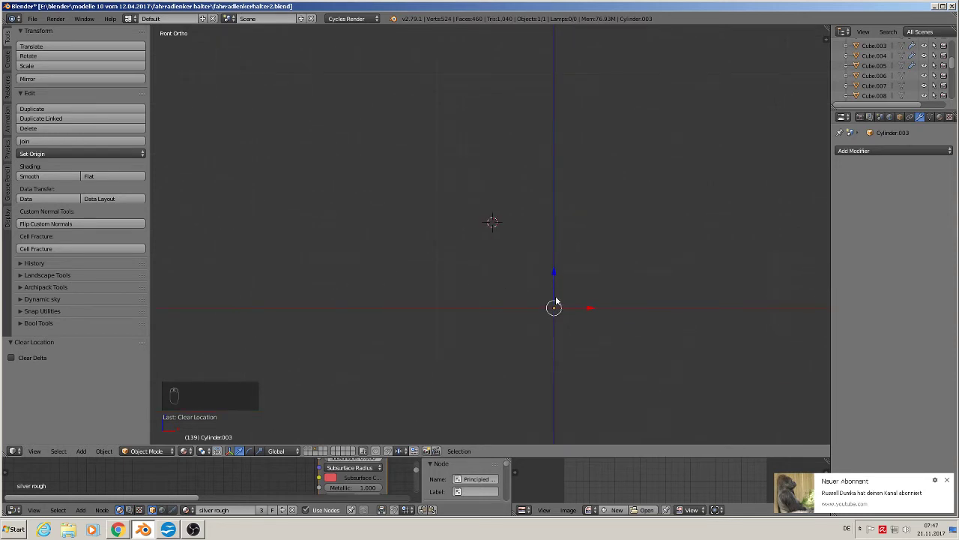
key("KP_Decimal")
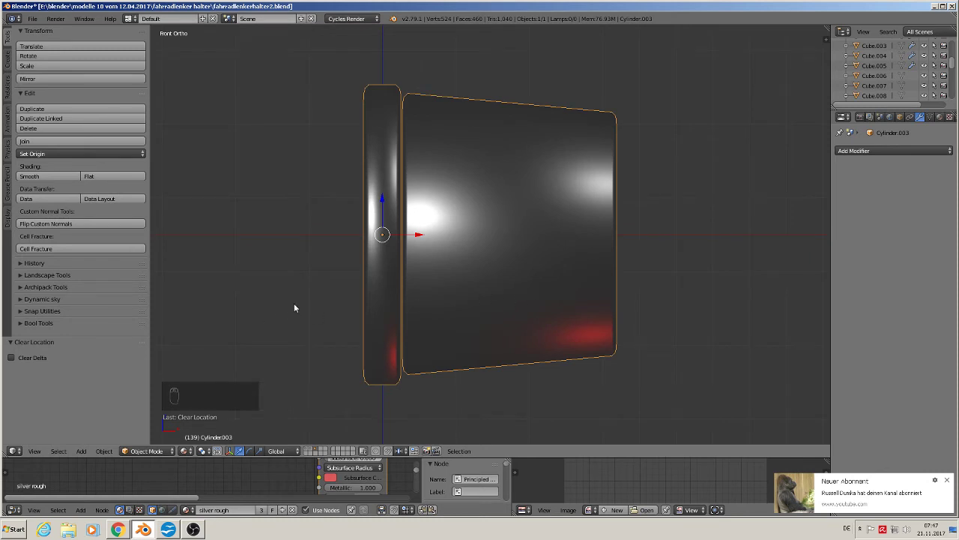
key("ctrl+g")
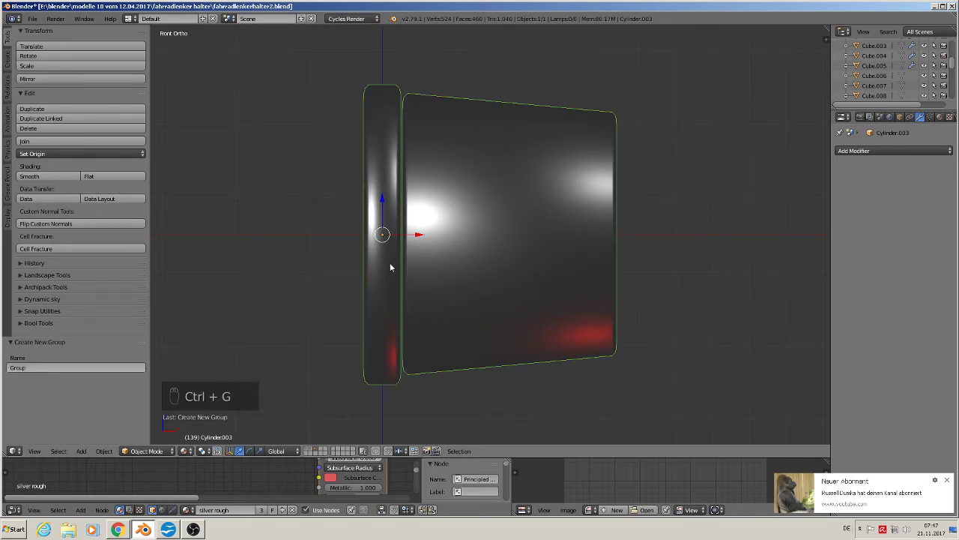
left_click(59, 365)
type("Gcrew")
type(" 1")
key("Return")
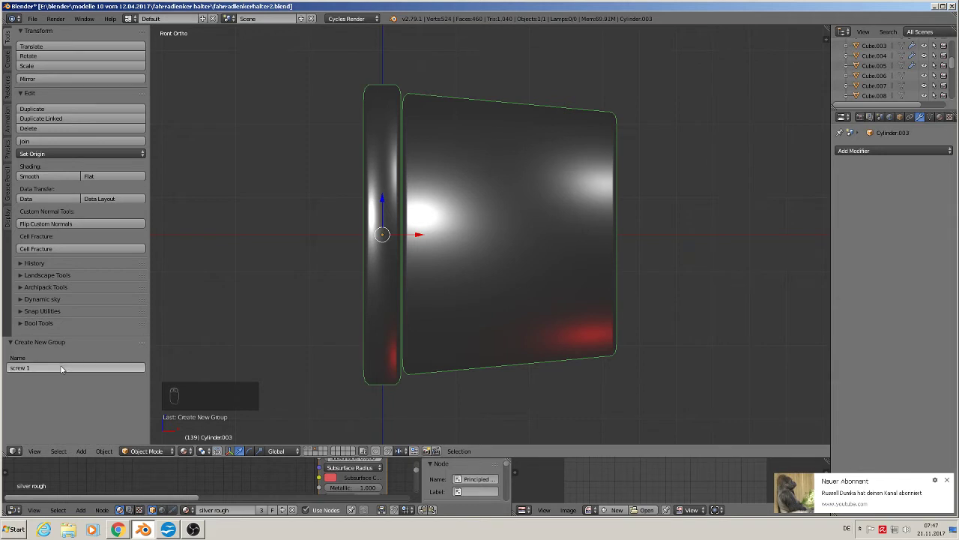
Step: Display only the first layer and add an instance of the group "screw 1" at the 3D cursor beside the handlebar clamp
scroll(375, 307, "down", 8)
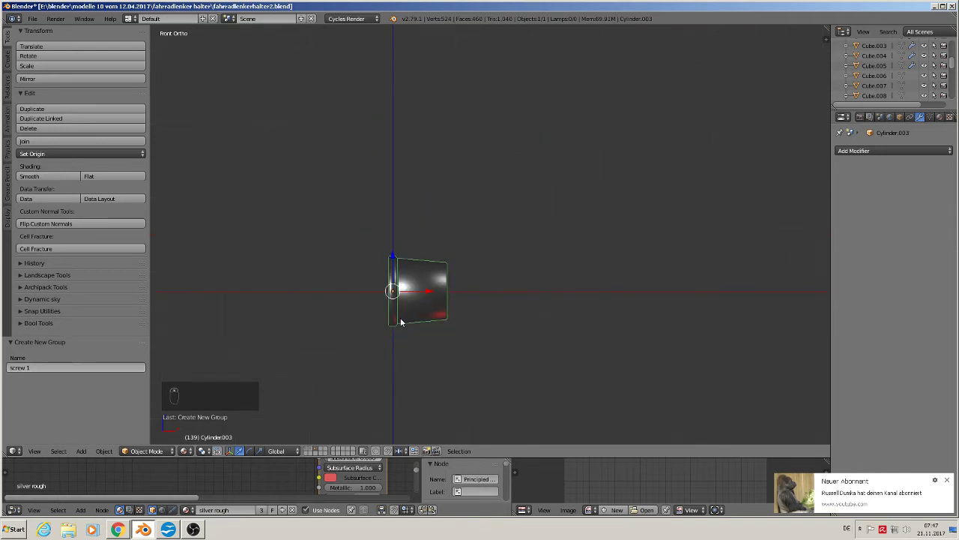
mouse_move(413, 312)
middle_mouse_down()
mouse_move(362, 337)
mouse_move(403, 325)
middle_mouse_up()
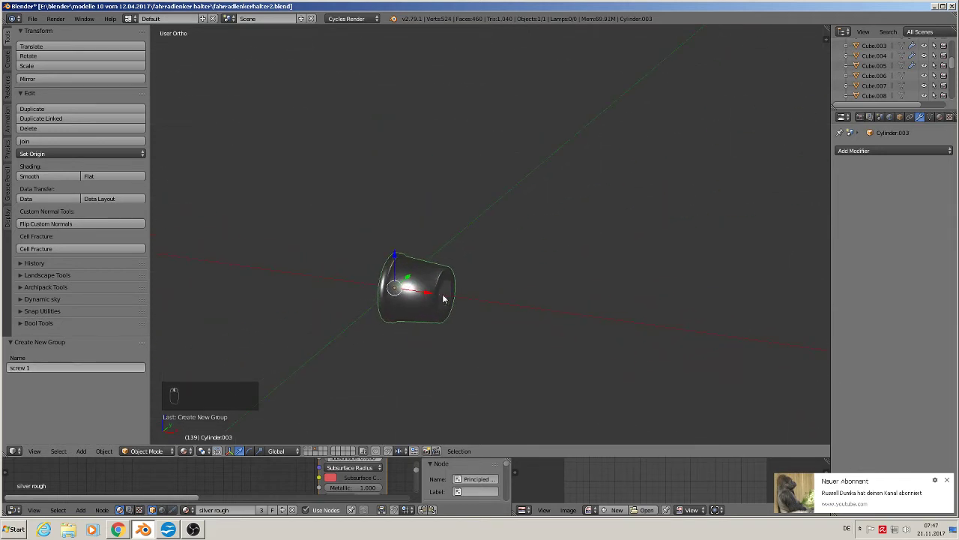
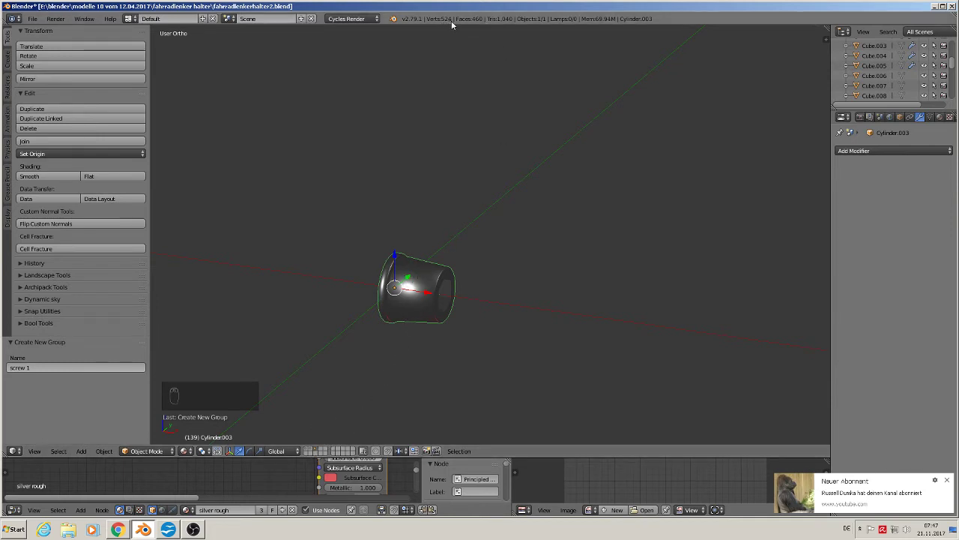
left_click(309, 450)
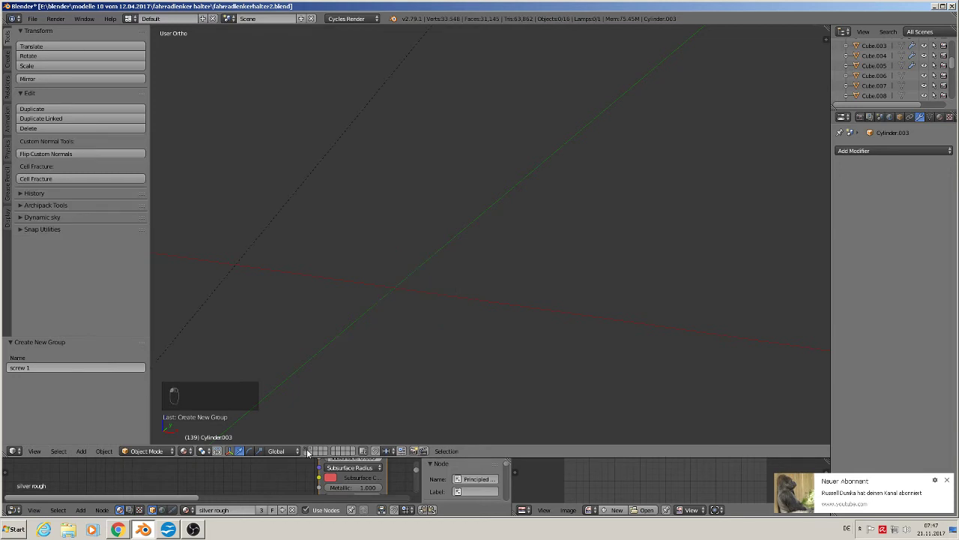
key("KP_1")
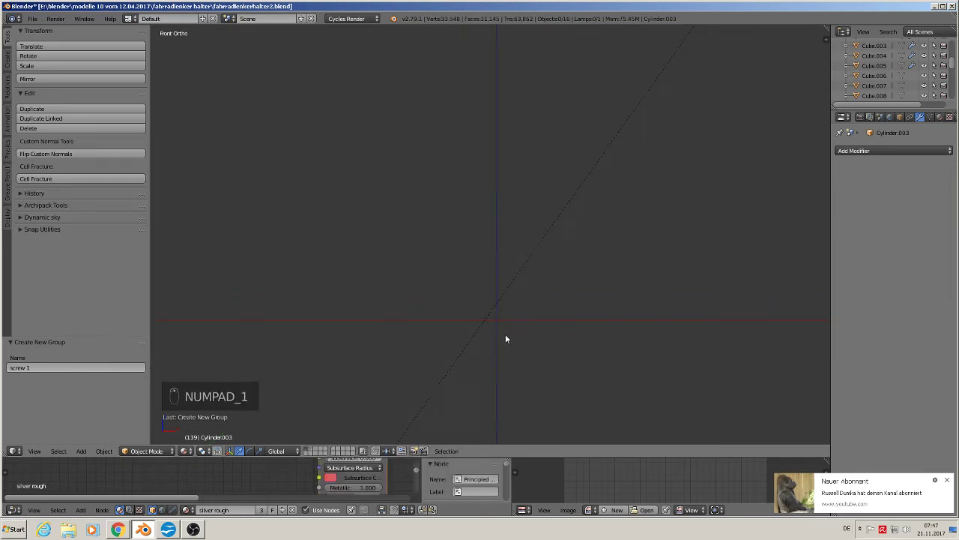
scroll(607, 353, "up", 7)
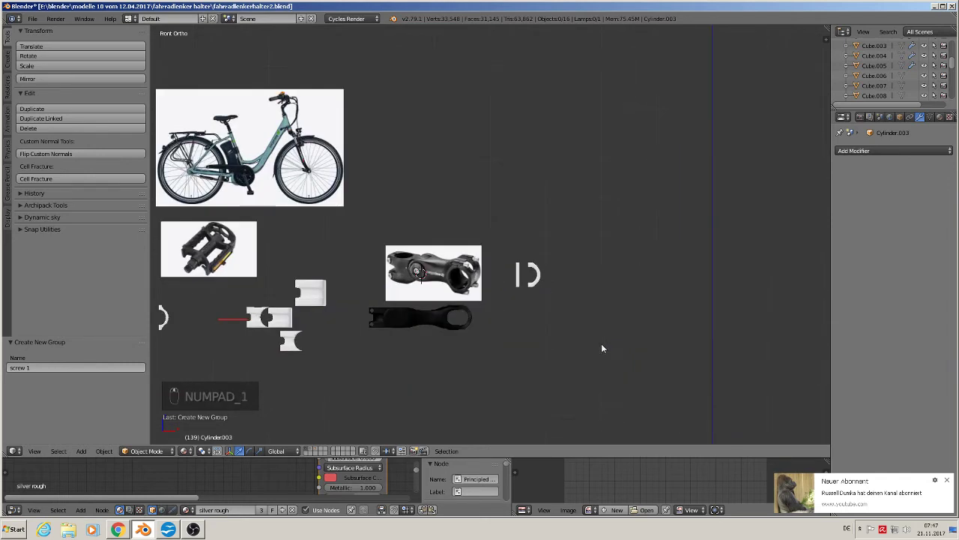
scroll(453, 304, "up", 3)
middle_click_drag(437, 310, 719, 310, "shift")
scroll(597, 287, "up", 2)
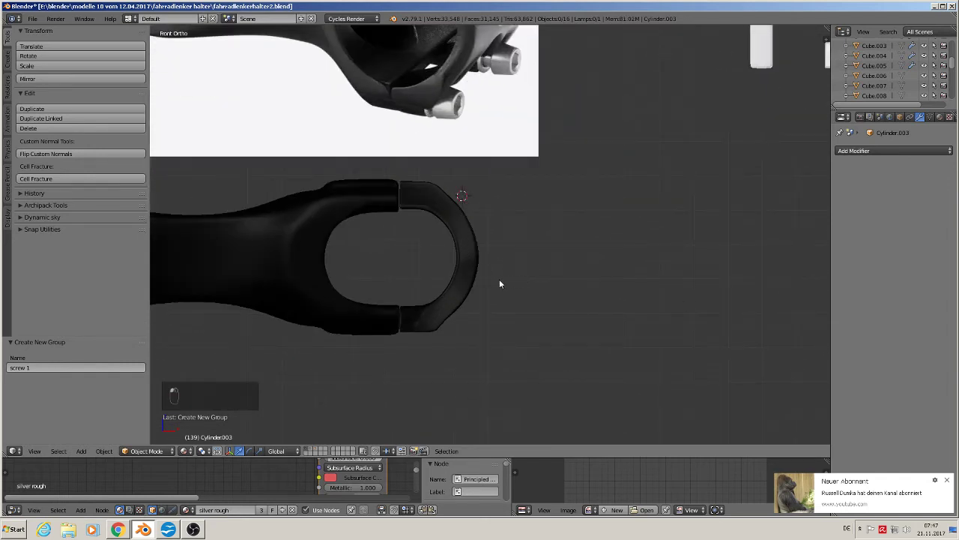
left_click(85, 453)
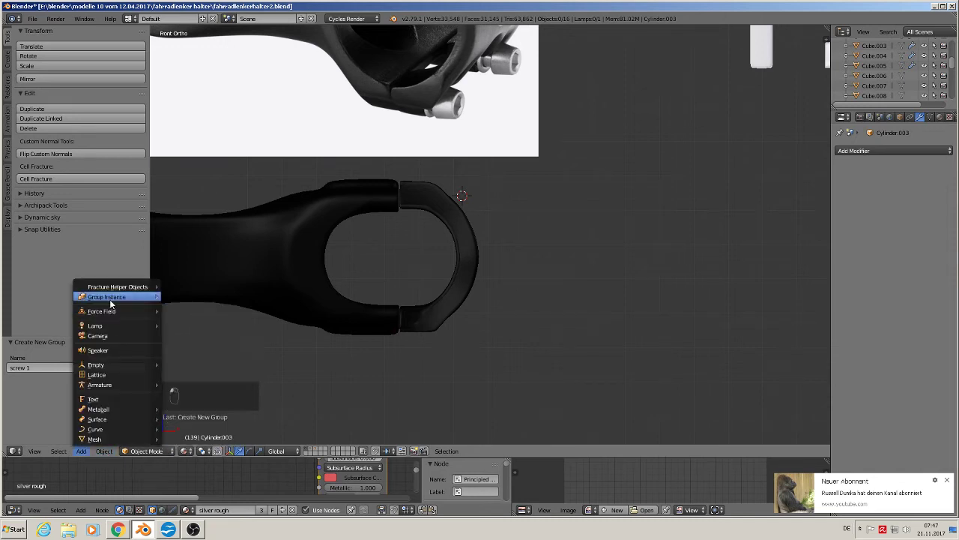
mouse_move(107, 297)
left_click(207, 296)
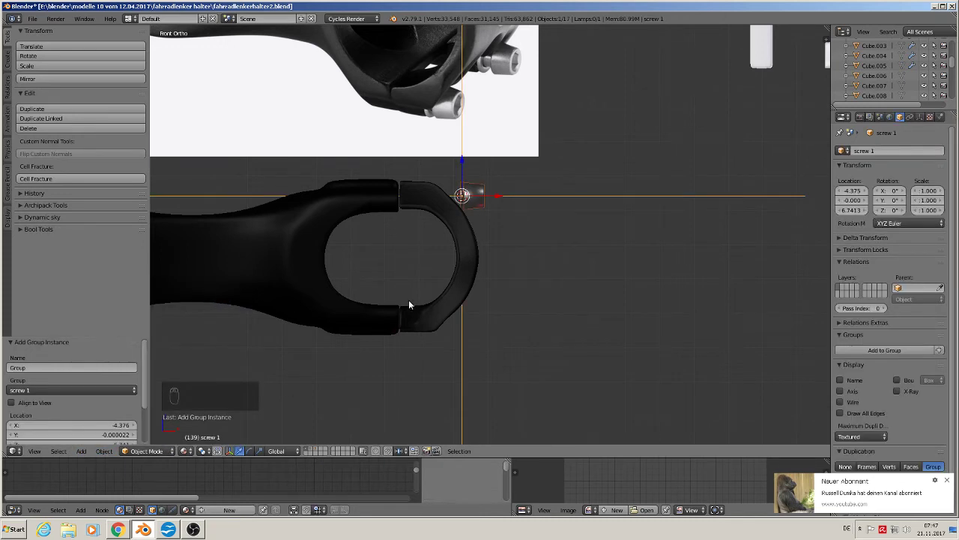
middle_click_drag(409, 299, 600, 331)
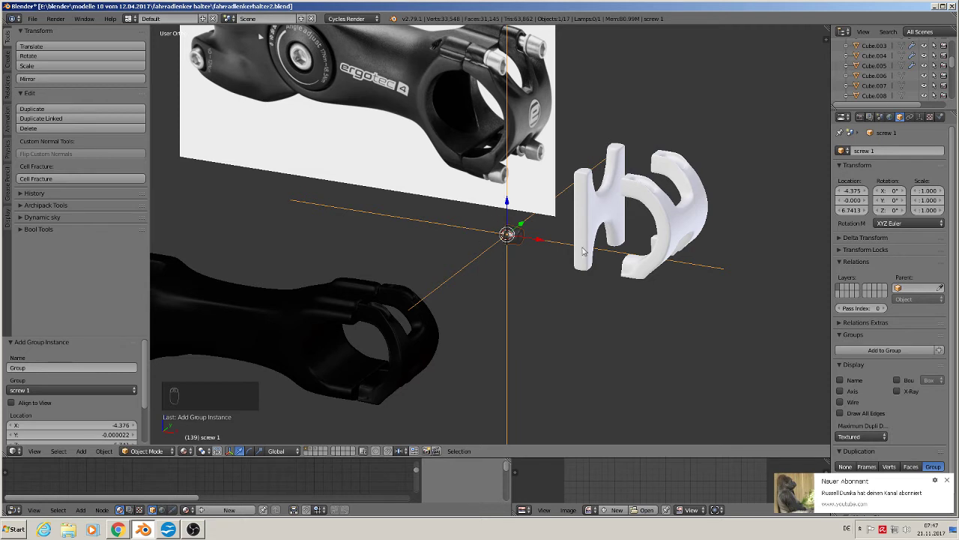
left_click(82, 451)
left_click(84, 453)
left_click(83, 452)
mouse_move(113, 297)
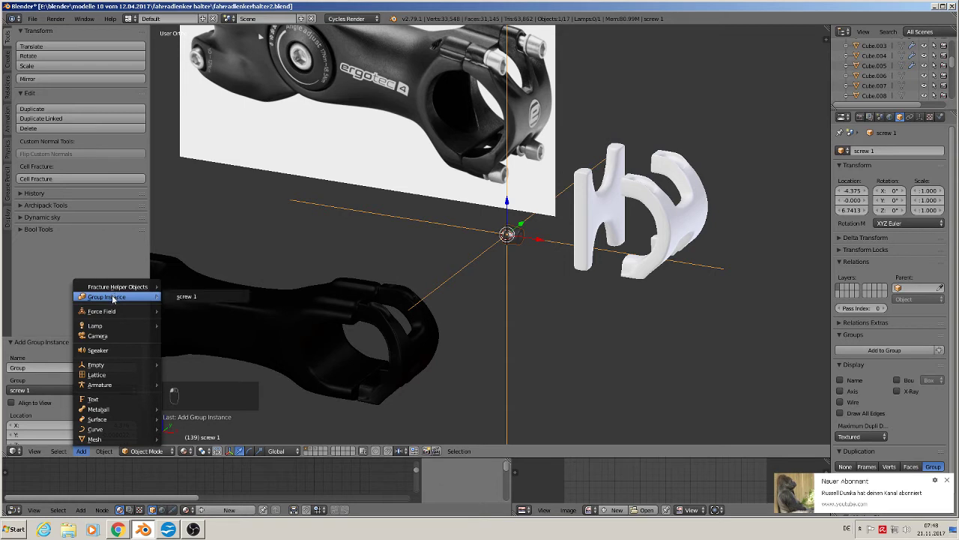
left_click(195, 297)
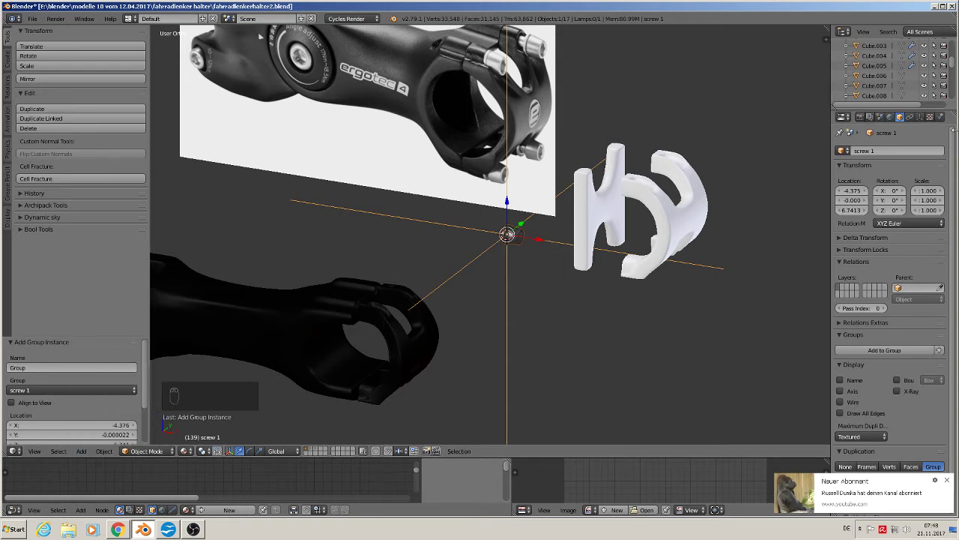
Step: Set the screw instance's empty display size to 0.07 and move it along X onto the clamp's upper edge in front view
left_click(920, 117)
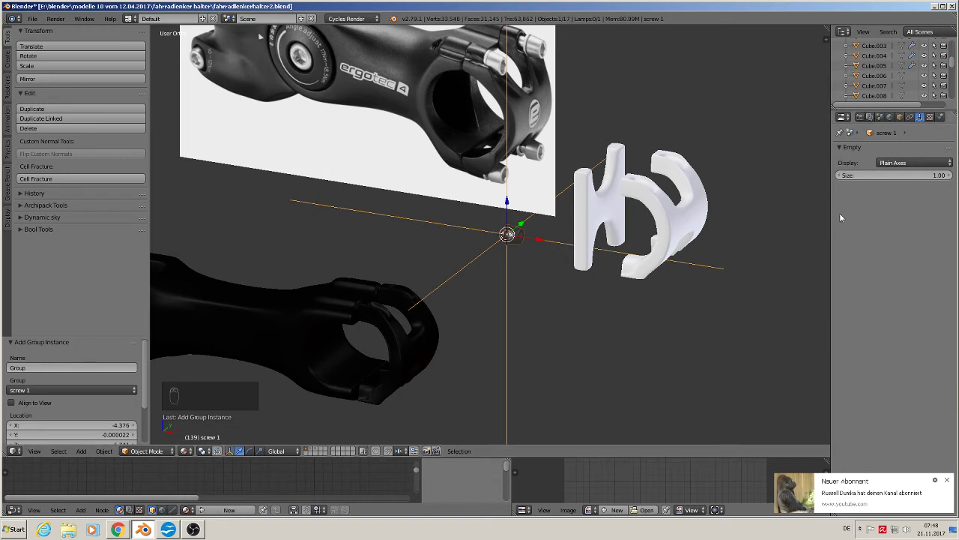
left_click_drag(924, 175, 892, 176)
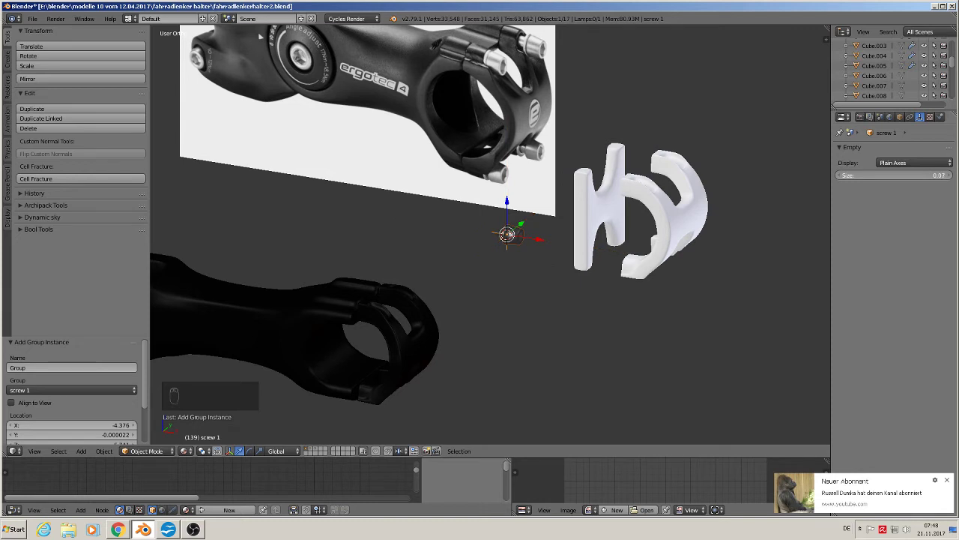
scroll(570, 320, "up", 2)
key("KP_1")
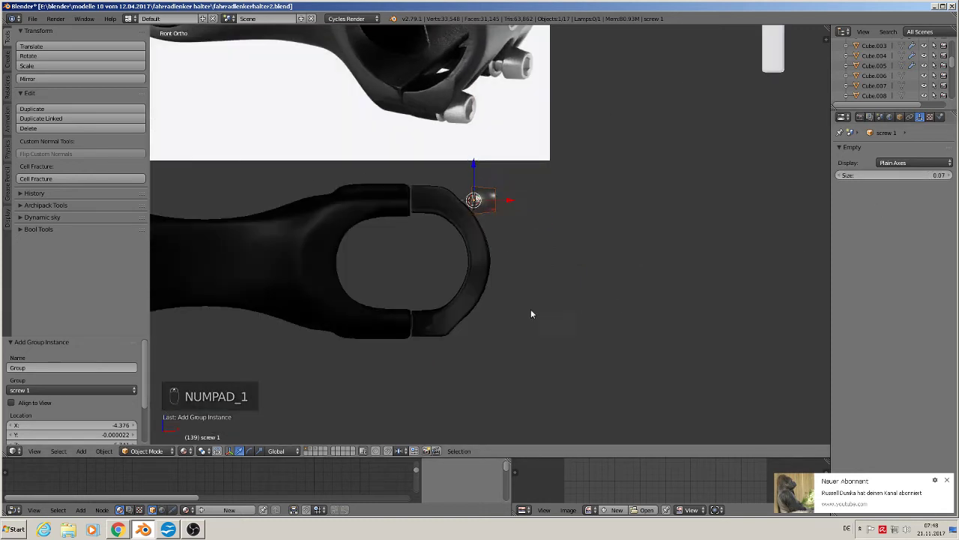
left_click_drag(509, 202, 466, 203)
key("s")
left_click(571, 277)
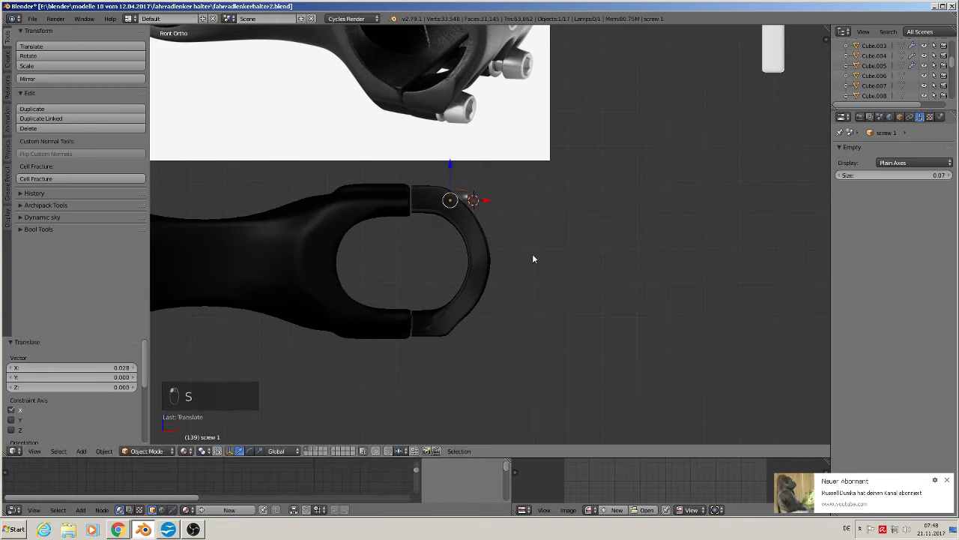
Step: In top view, move the screw about -1.089 along Y and -0.068 along X onto the front arm of the clamp cap
key("KP_7")
left_click_drag(501, 273, 499, 357)
middle_click_drag(498, 357, 623, 242, "shift")
scroll(623, 242, "up", 8)
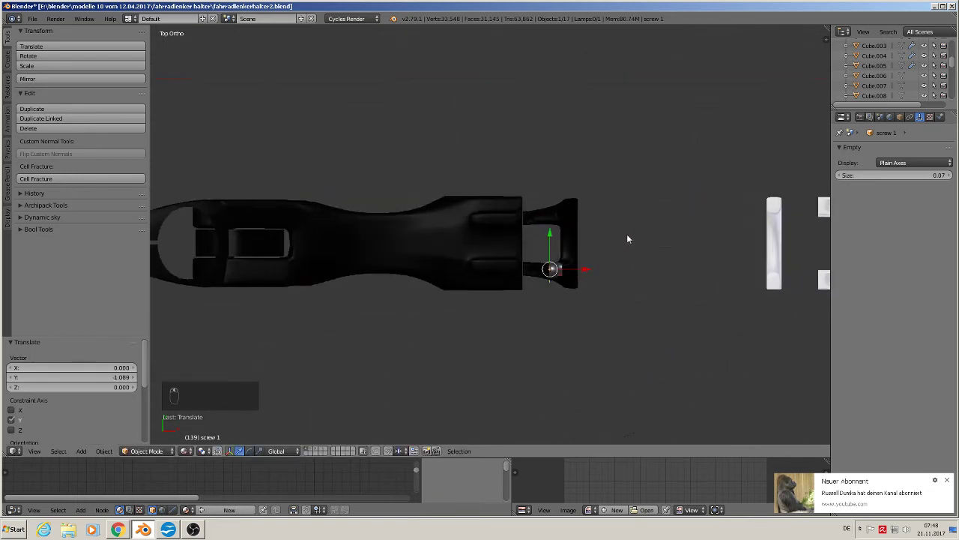
key("g")
key("x")
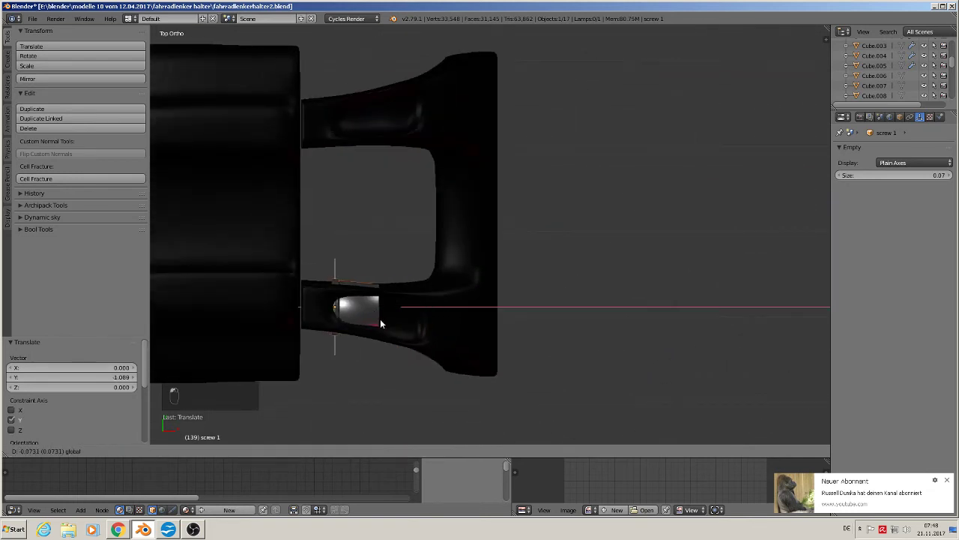
left_click(383, 321)
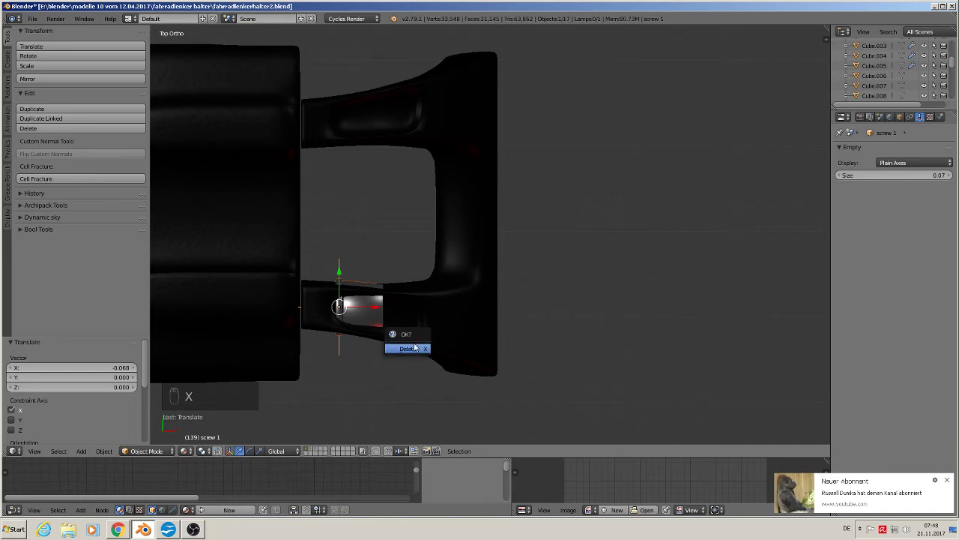
Step: Nudge the screw into the recess of the clamp arm and scale it down by about 0.801
key("s")
left_click(445, 341)
middle_click_drag(445, 341, 322, 242)
left_click_drag(343, 281, 333, 263)
middle_click_drag(334, 263, 384, 295)
left_click_drag(361, 298, 368, 302)
middle_click_drag(368, 302, 347, 292)
left_click_drag(373, 282, 335, 261)
middle_click_drag(335, 261, 413, 328)
key("s")
left_click(389, 311)
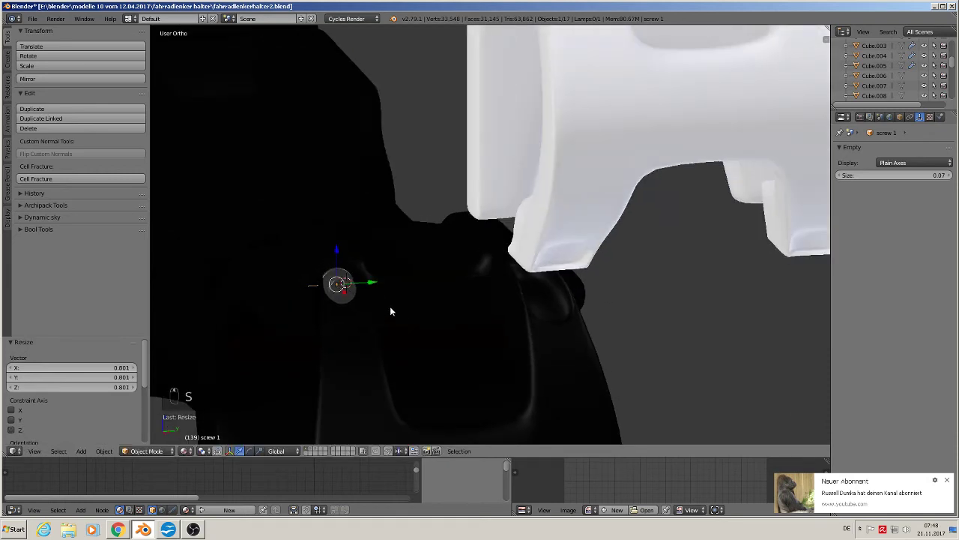
Step: Fine-tune the screw's seat in the clamp arm with small shifts, including about 0.003 along Y
mouse_move(337, 251)
left_mouse_down()
mouse_move(337, 274)
mouse_move(336, 255)
left_mouse_up()
mouse_move(336, 256)
middle_mouse_down()
mouse_move(317, 272)
mouse_move(316, 260)
mouse_move(330, 258)
middle_mouse_up()
left_click_drag(333, 259, 342, 263)
middle_click_drag(342, 263, 364, 283)
left_click_drag(363, 283, 371, 284)
middle_click_drag(371, 284, 410, 296)
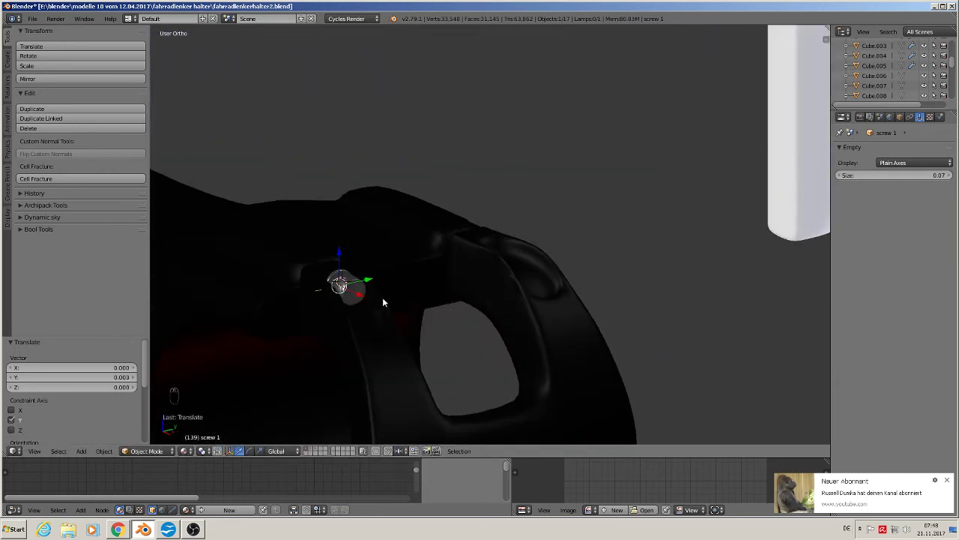
Step: Duplicate the screw and move the copy about 0.220 along Y to the clamp's other upper arm
key("shift+d")
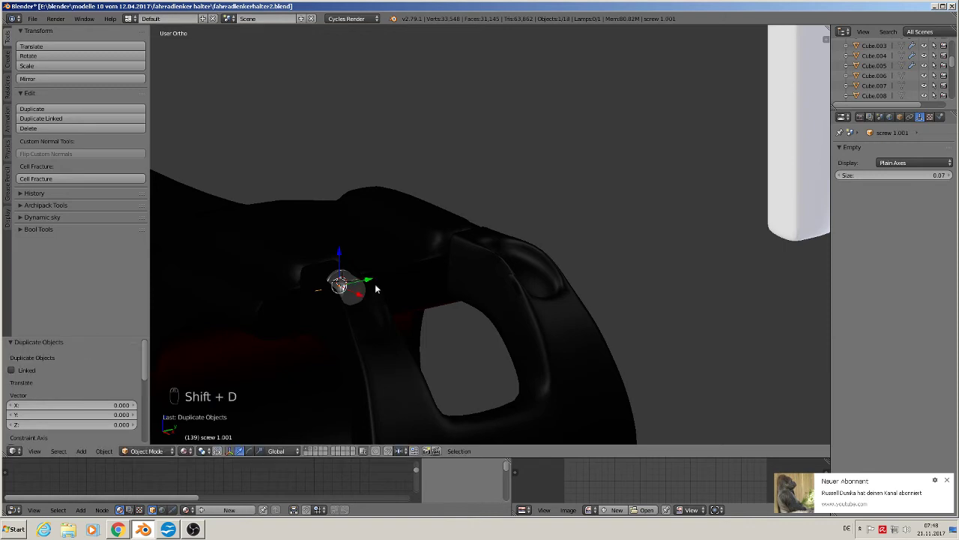
left_click(525, 261)
middle_click_drag(531, 282, 505, 285)
middle_click_drag(498, 373, 617, 222)
Step: Select both upper screws, duplicate them and move the copies about -0.405 along Z to the lower clamp arms
right_click(471, 107, "shift")
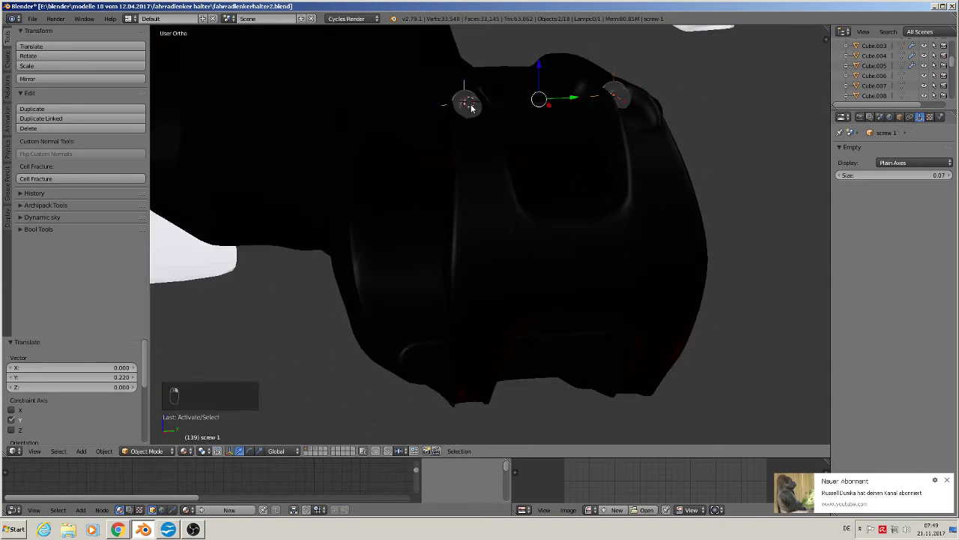
key("shift+d")
key("z")
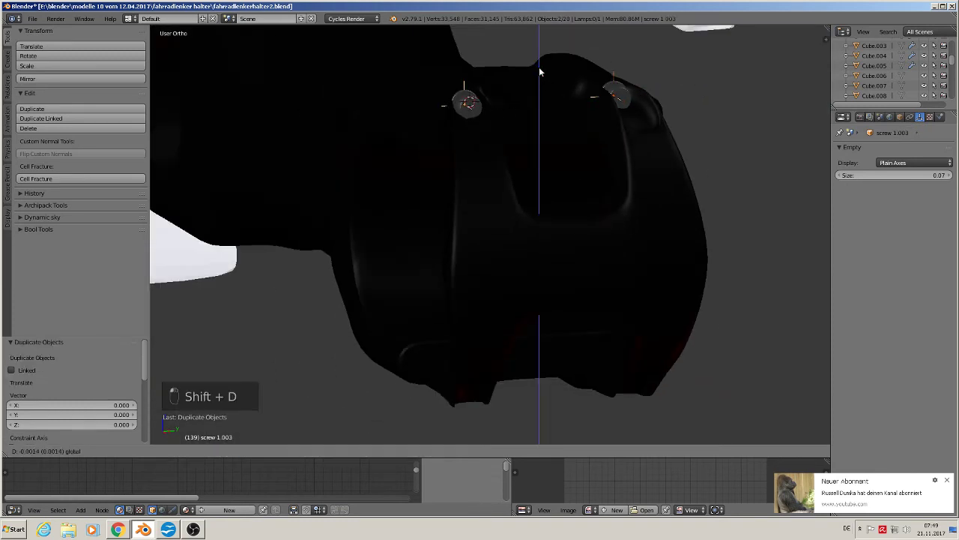
left_click(564, 349)
Step: Shift the two lower screws along X and about 0.001 along Y so they seat in the lower clamp arms
middle_click_drag(566, 350, 607, 306)
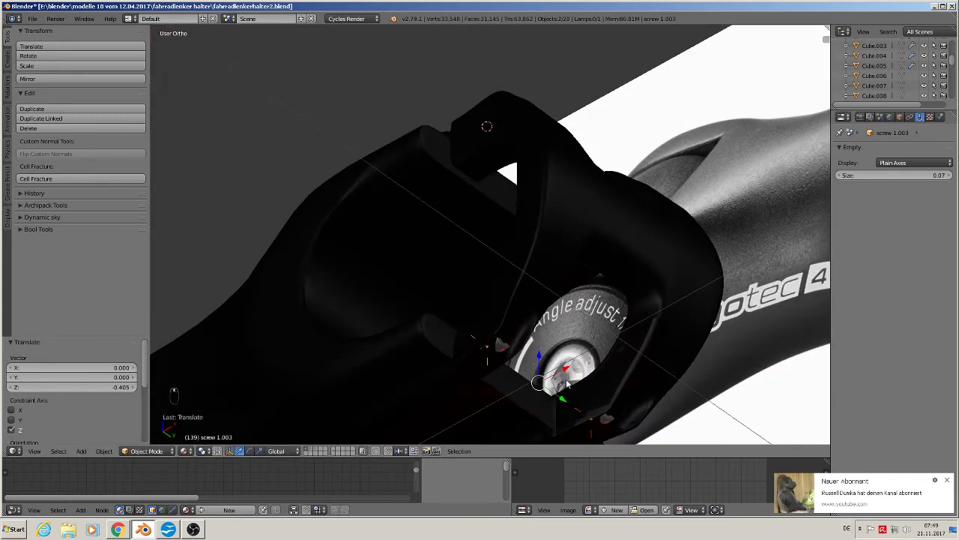
key("g")
key("x")
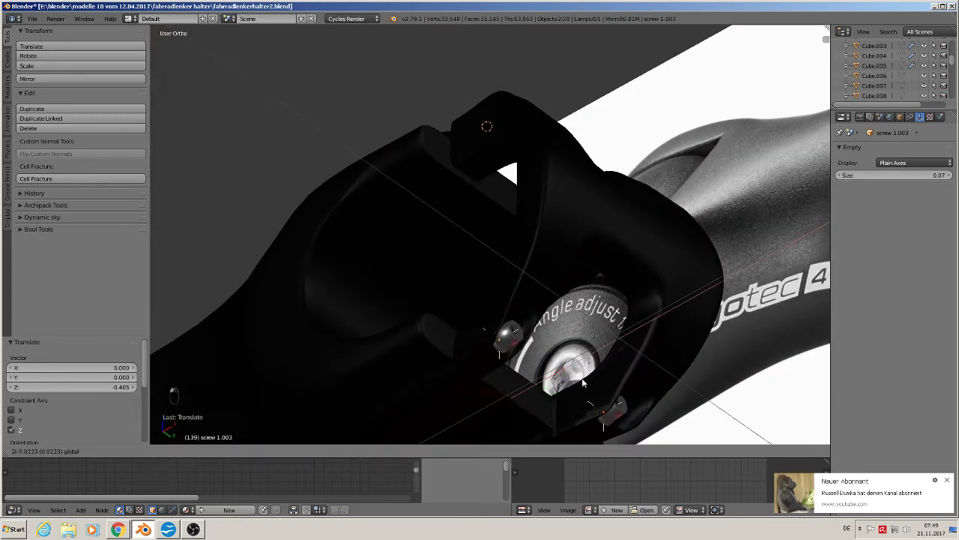
left_click(584, 383)
mouse_move(584, 383)
middle_mouse_down()
mouse_move(550, 425)
mouse_move(584, 381)
middle_mouse_up()
key("g")
key("y")
left_click(581, 379)
key("g")
key("x")
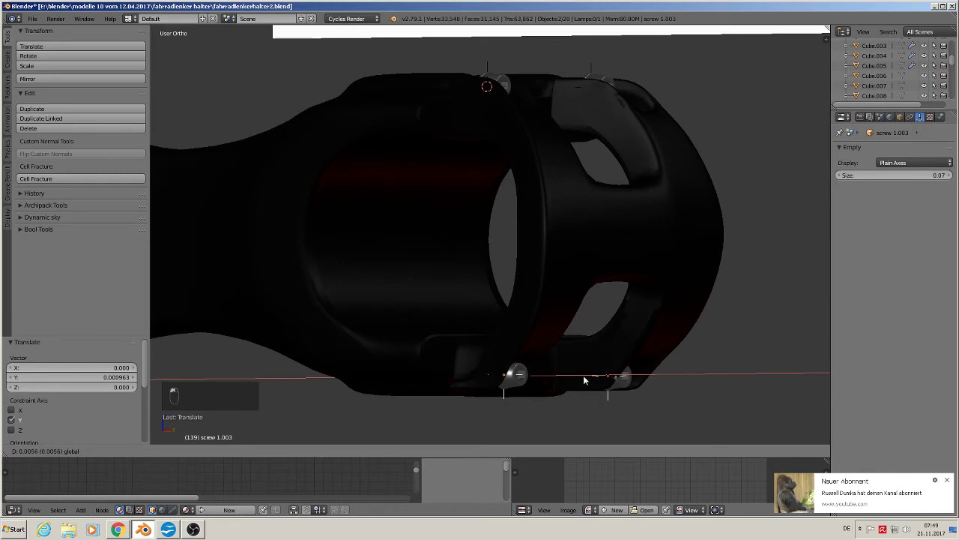
left_click(585, 380)
Step: Select both upper screws at the handlebar clamp, duplicate them and move the copies about -1.766 along X past the stem's other end
scroll(592, 380, "down", 5)
key("a")
middle_click_drag(594, 374, 586, 317)
scroll(487, 320, "up", 5)
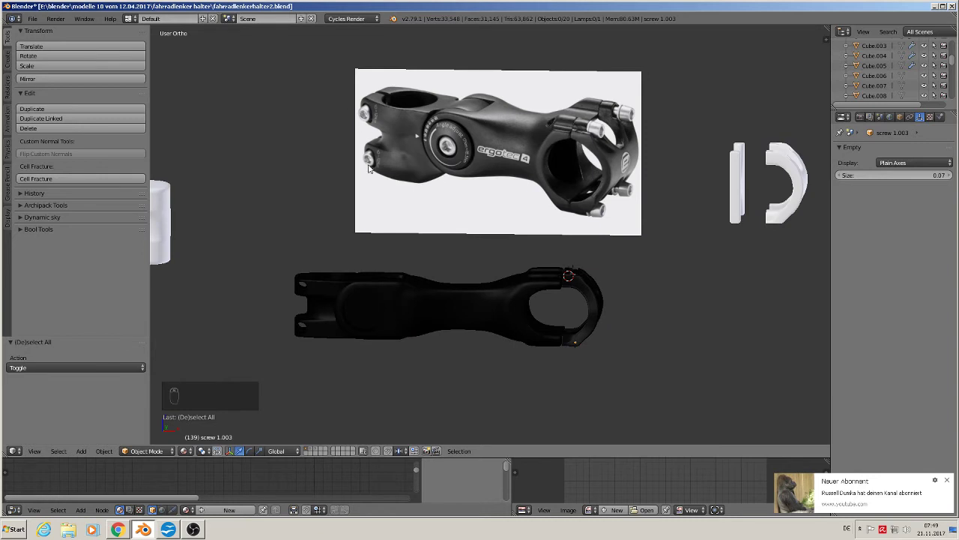
scroll(590, 297, "up", 5)
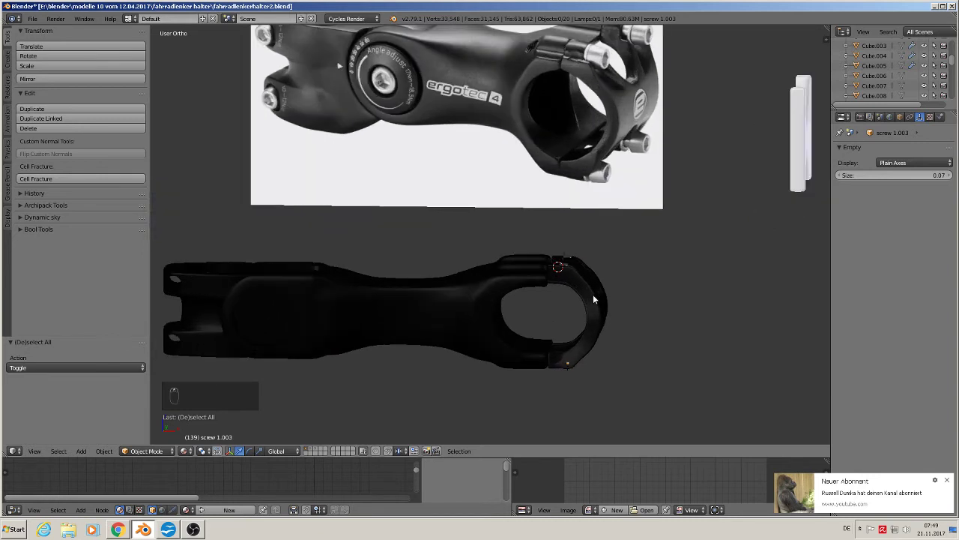
middle_click_drag(586, 337, 575, 289)
right_click(544, 257)
right_click(582, 233, "shift")
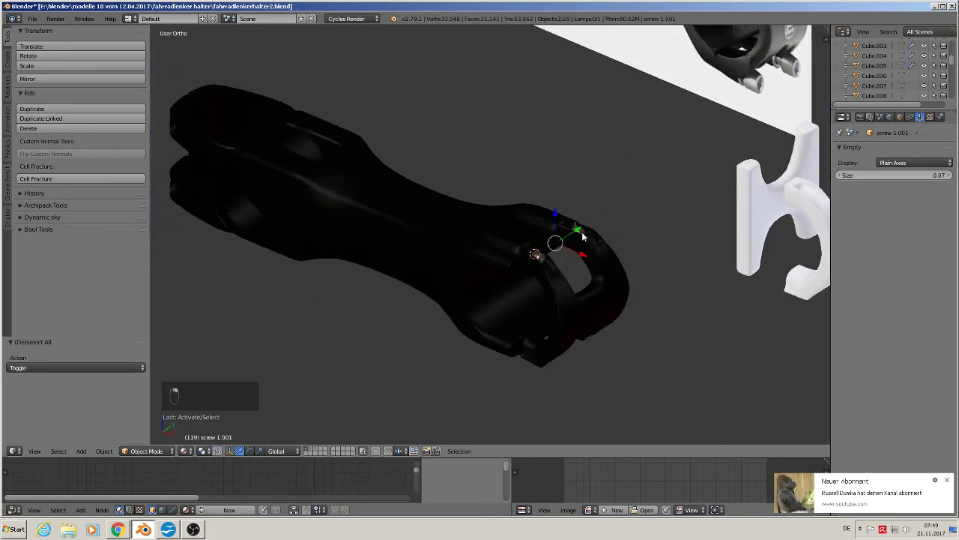
key("shift+d")
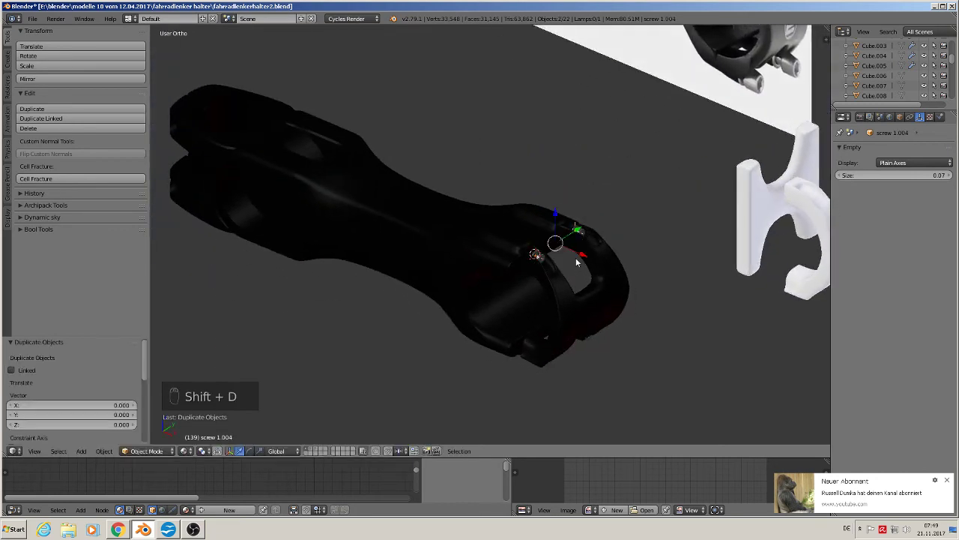
key("x")
left_click(180, 123)
Step: Rotate the two screw copies 90° about X, 90° about Z and another 180° about Z
middle_click_drag(205, 144, 620, 267)
type("r")
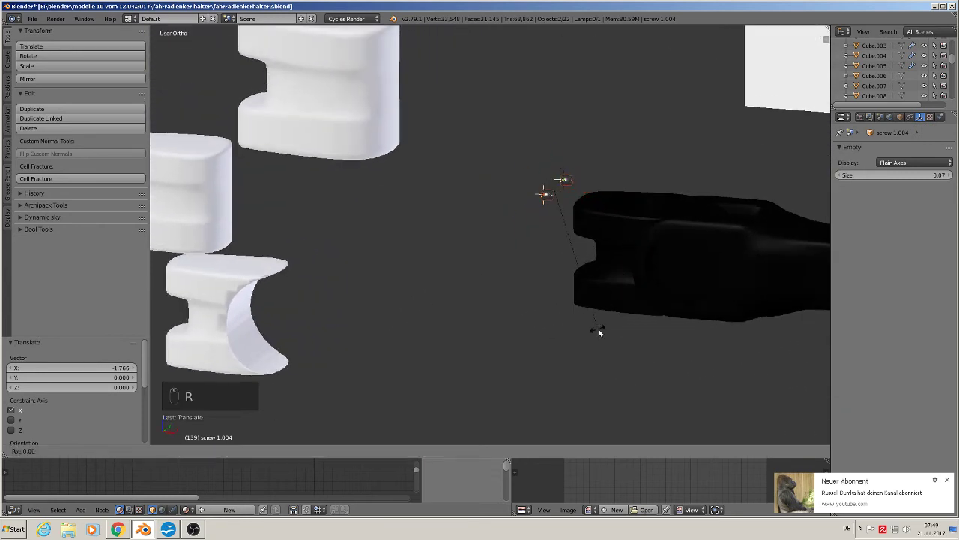
type("x90")
key("Return")
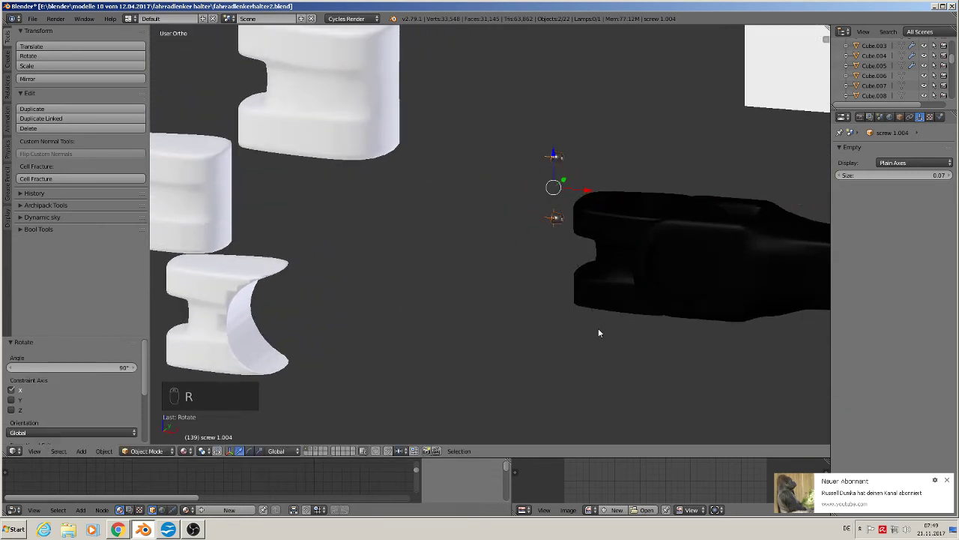
type("rz90")
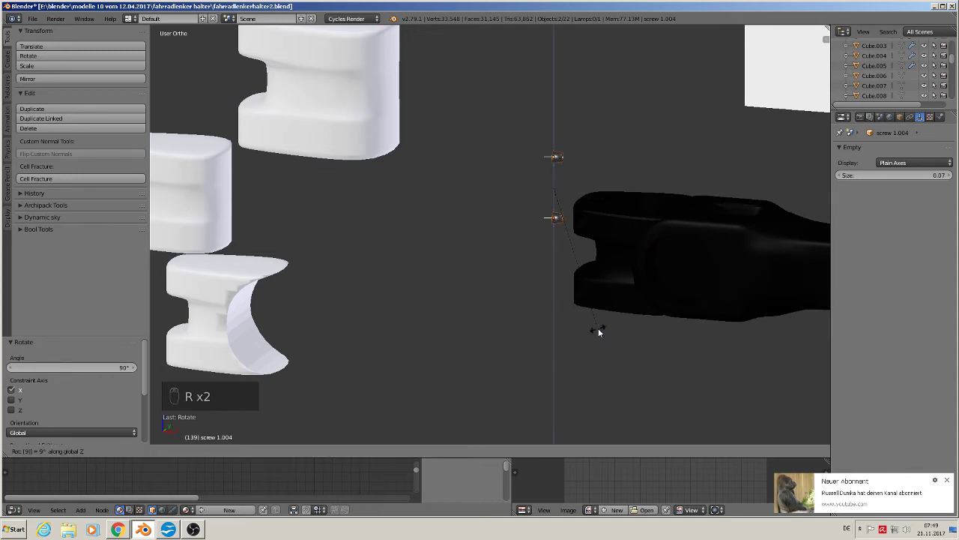
key("Return")
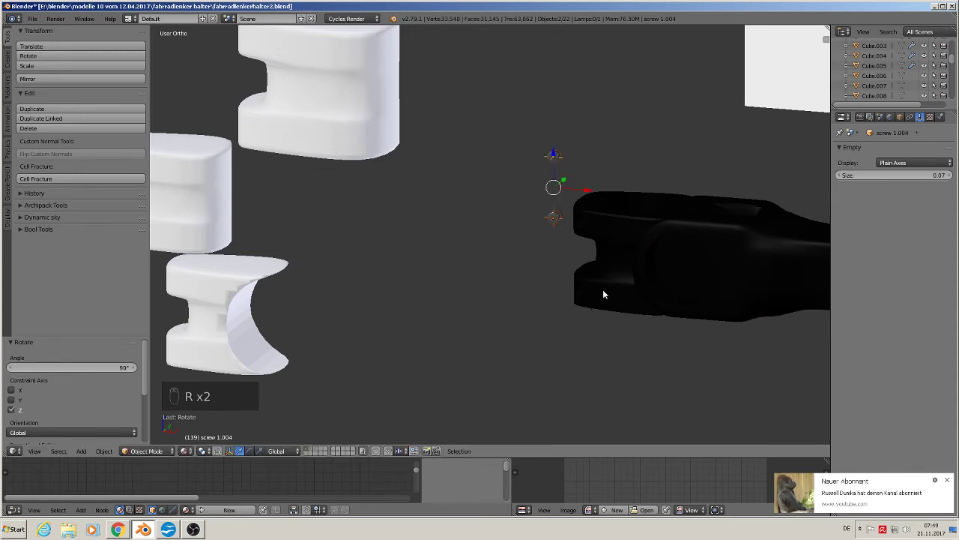
type("rz18")
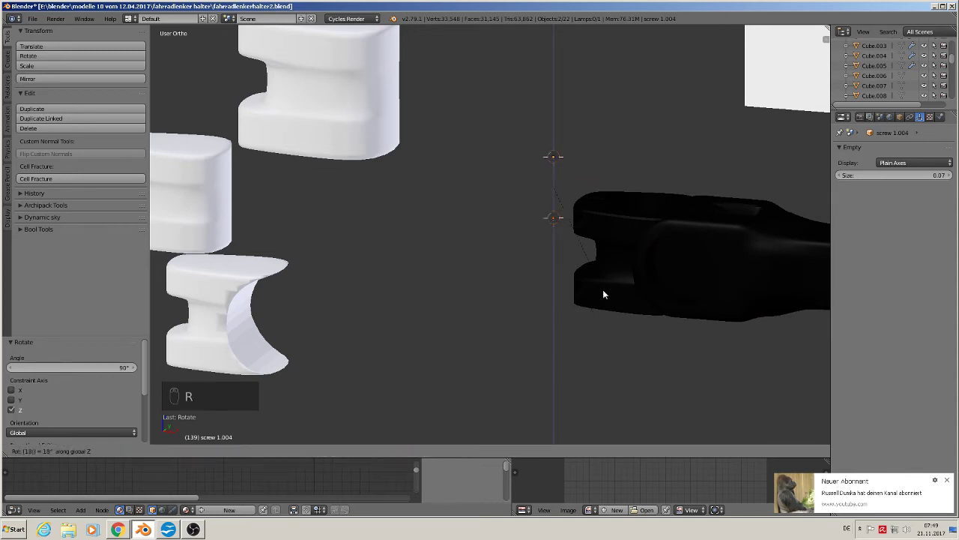
type("0")
key("Return")
Step: Move both screw copies about 0.029 along X and -0.199 along Z in front view, beside the slotted clamp's two holes
key("KP_1")
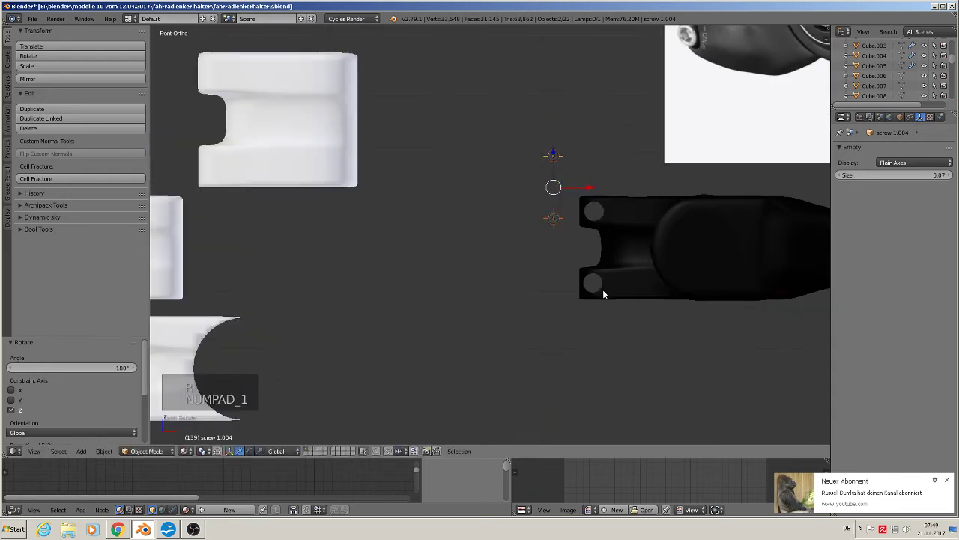
scroll(603, 290, "up", 3)
scroll(547, 236, "down", 1)
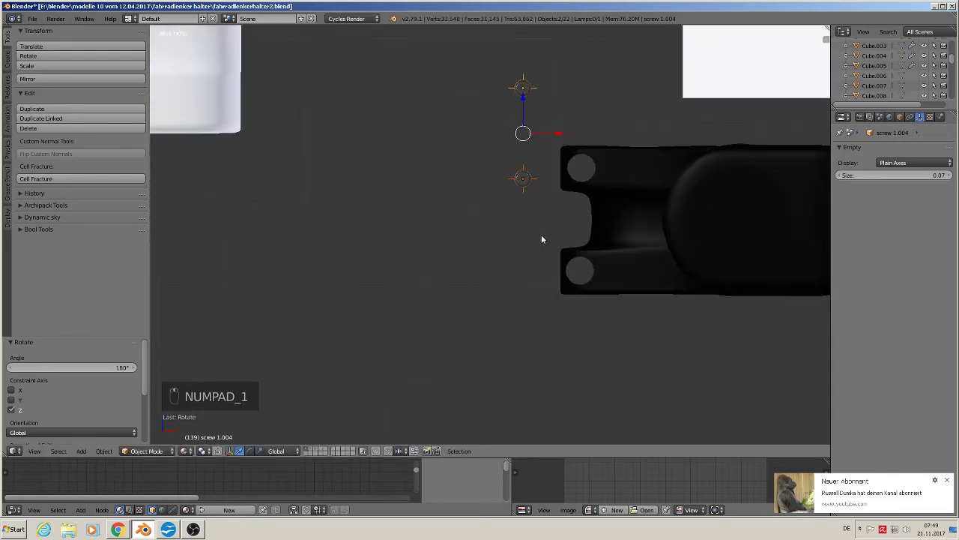
key("g")
left_click(553, 317)
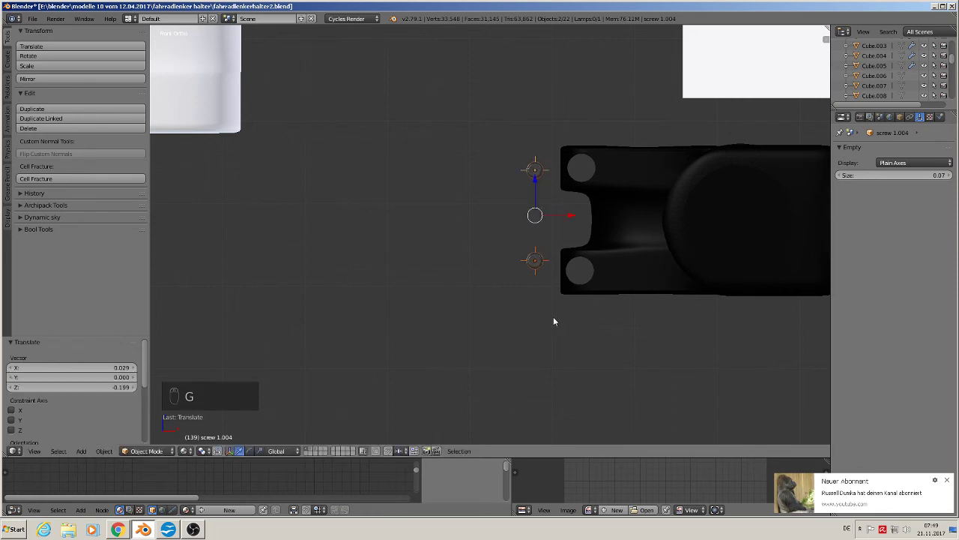
Step: Move the upper screw copy about 0.115 along X, centre it in the upper hole and scale it by about 1.665
right_click(571, 172)
key("g")
key("x")
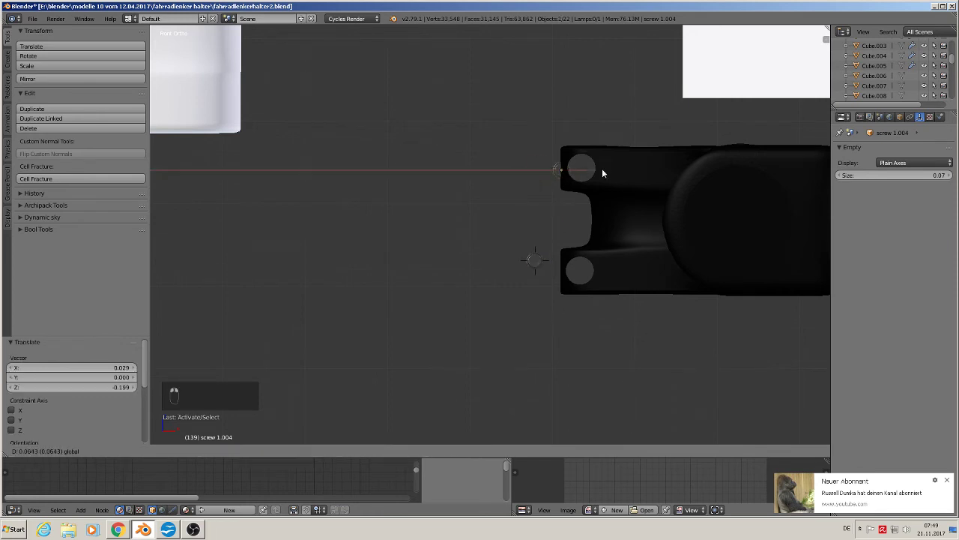
left_click(620, 168)
scroll(613, 170, "up", 3)
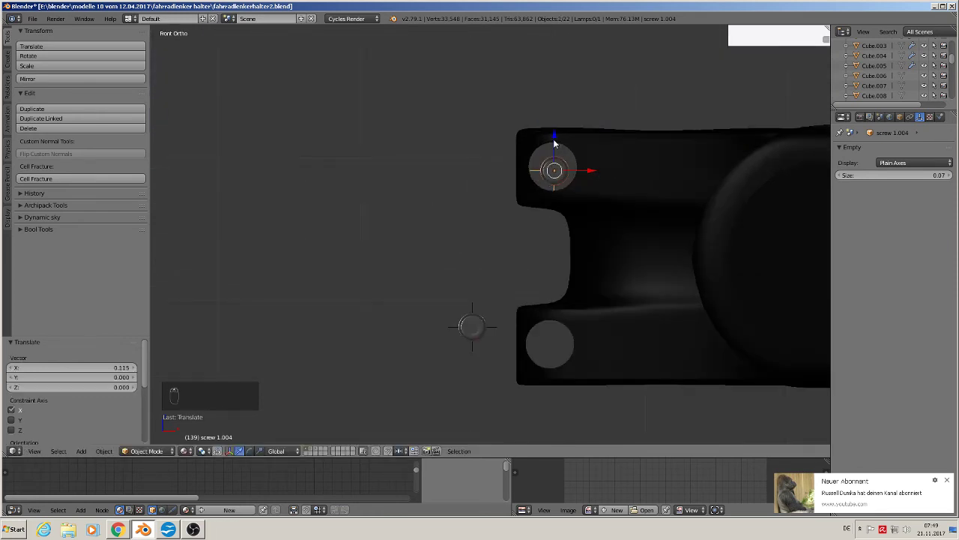
left_click_drag(555, 142, 554, 135)
left_click_drag(587, 165, 583, 165)
key("s")
left_click(642, 208)
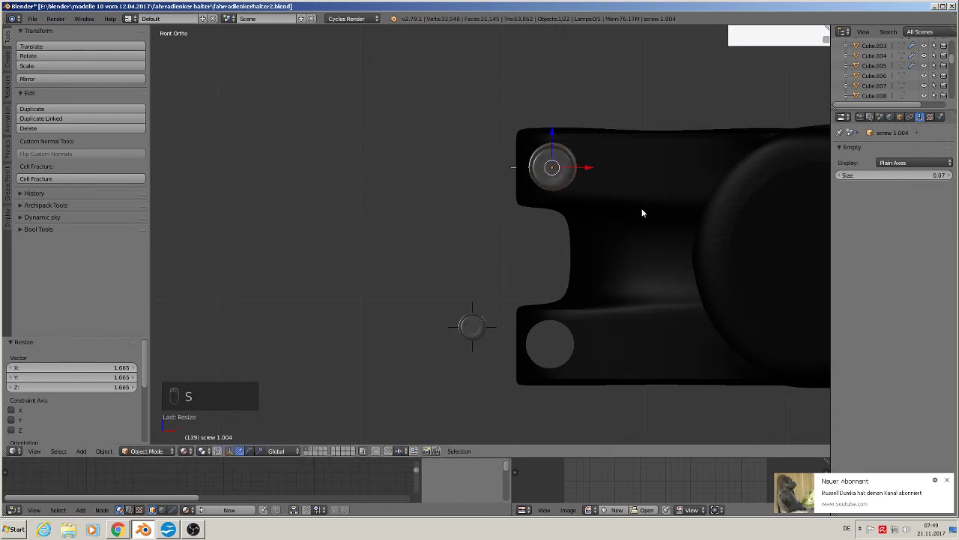
Step: Seat the enlarged screw in the upper clamp hole and delete the leftover small screw copy beside the clamp
middle_click_drag(642, 210, 662, 262)
left_click_drag(535, 155, 573, 193)
middle_click_drag(573, 194, 523, 262)
key("x")
left_click(420, 255)
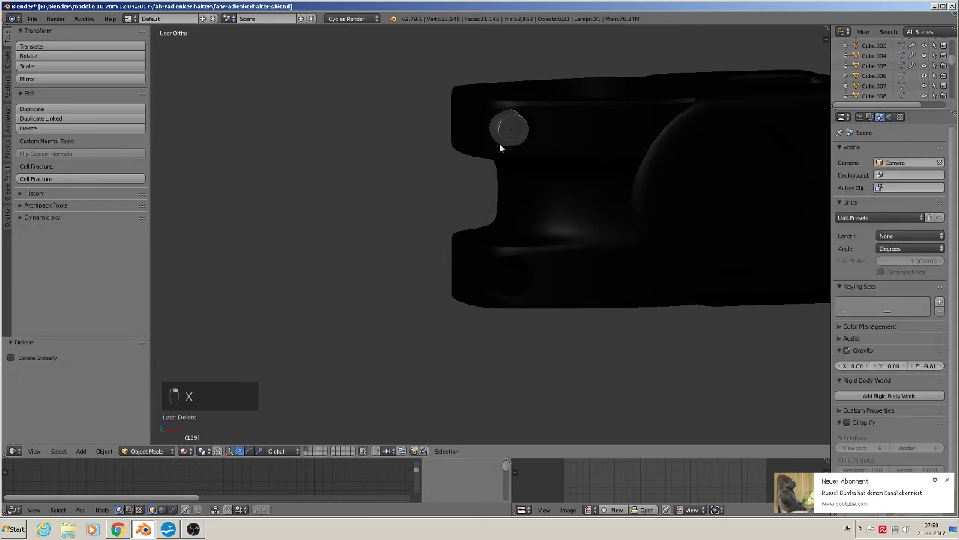
Step: Duplicate the enlarged screw and move the copy about -0.248 along Z into the lower clamp hole
right_click(514, 131)
key("shift+d")
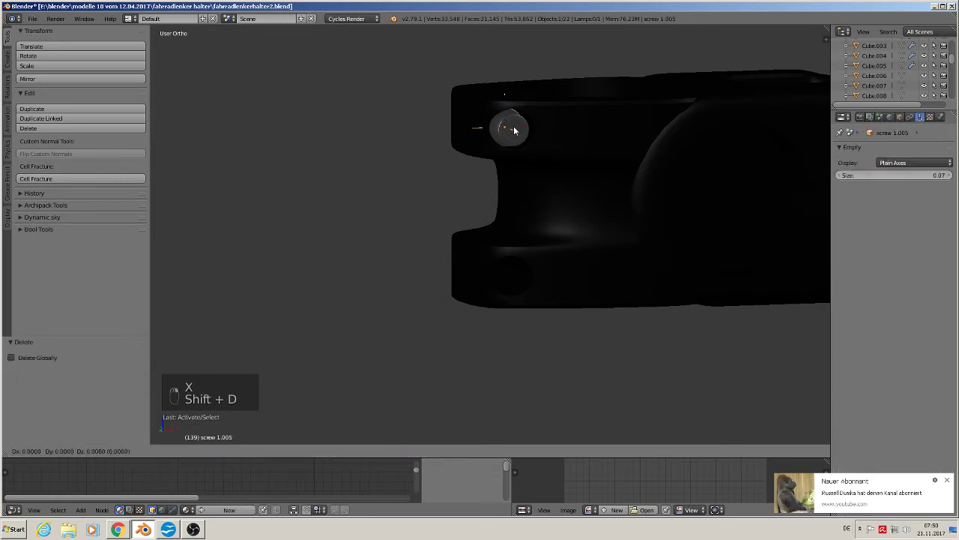
left_click(510, 238)
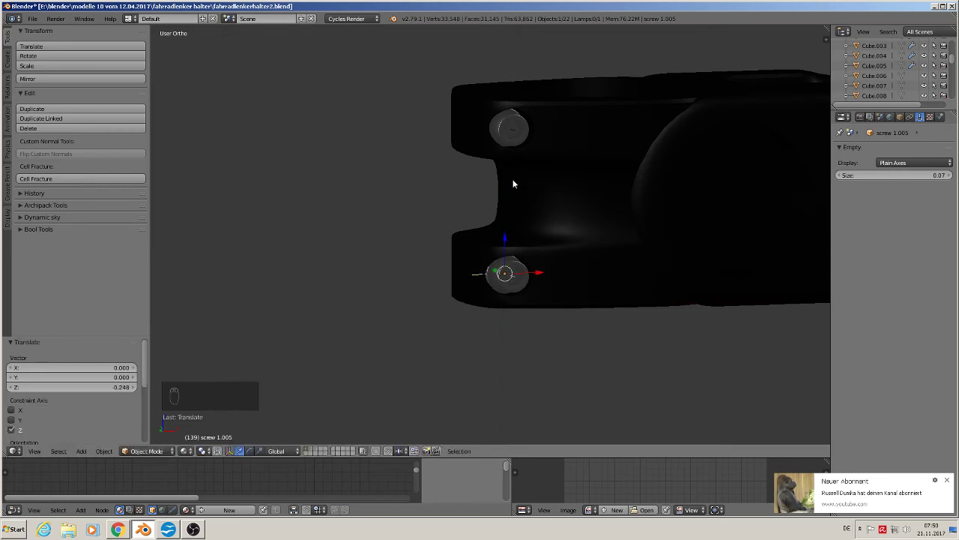
Step: Select both enlarged screws, duplicate them and move the copies about 0.329 along Y to the clamp's opposite side
right_click(516, 137, "shift")
middle_click_drag(516, 137, 580, 276)
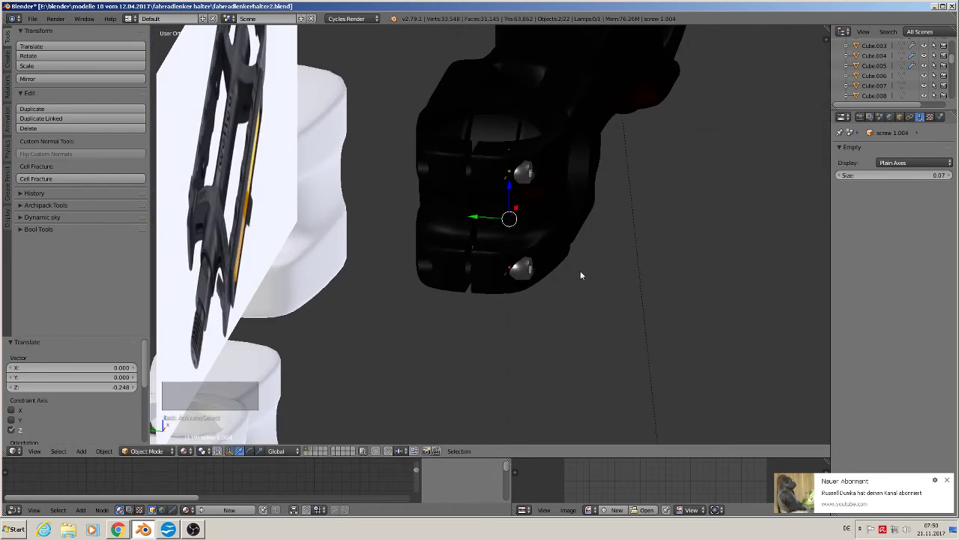
key("shift+d")
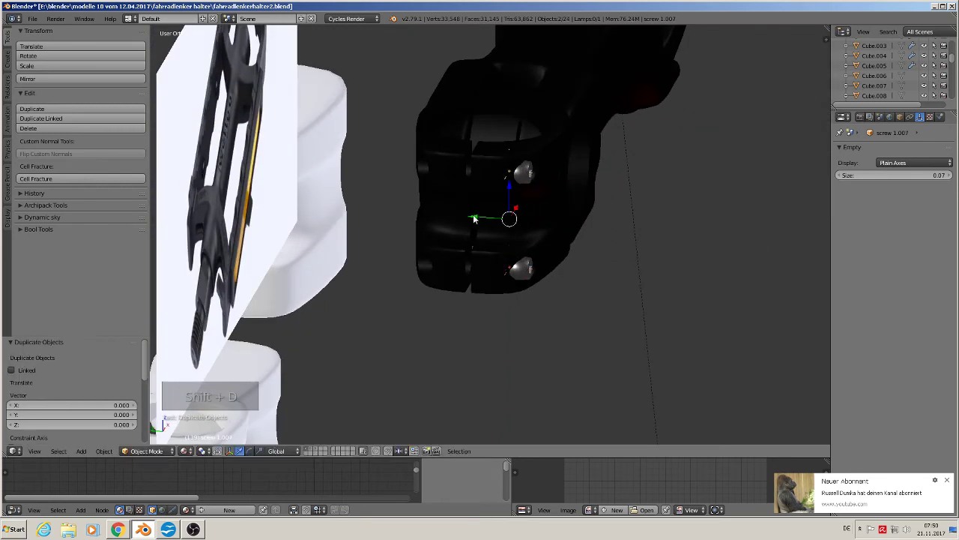
key("y")
left_click(343, 217)
Step: Rotate the two duplicated screws 180° about Z and move them about -0.158 along Y into the clamp's opposite side
middle_click_drag(343, 218, 486, 240)
type("rz")
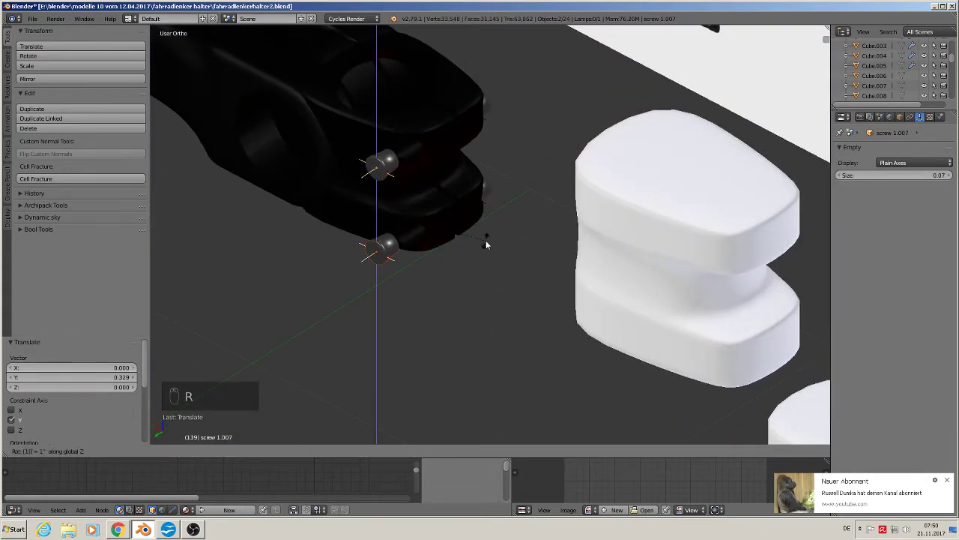
type("180")
key("Return")
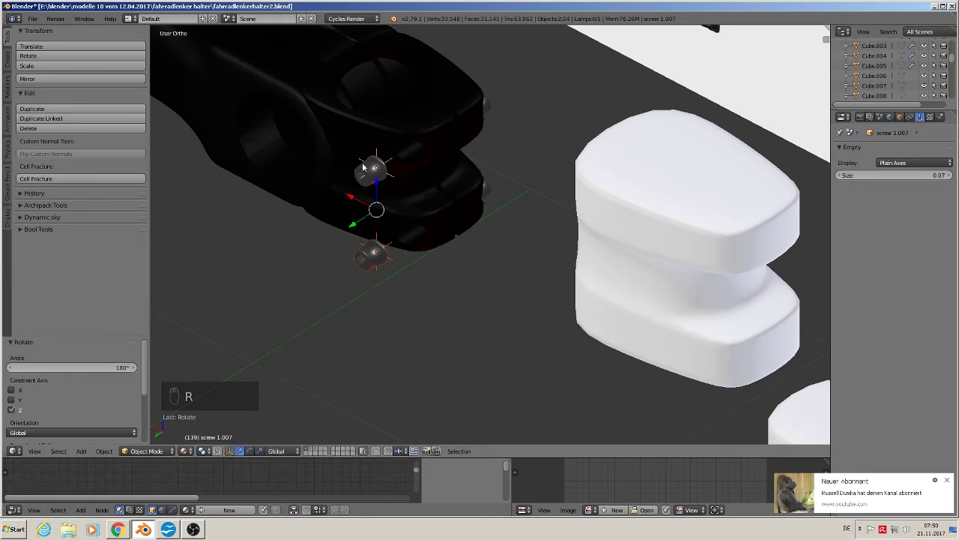
key("g")
key("y")
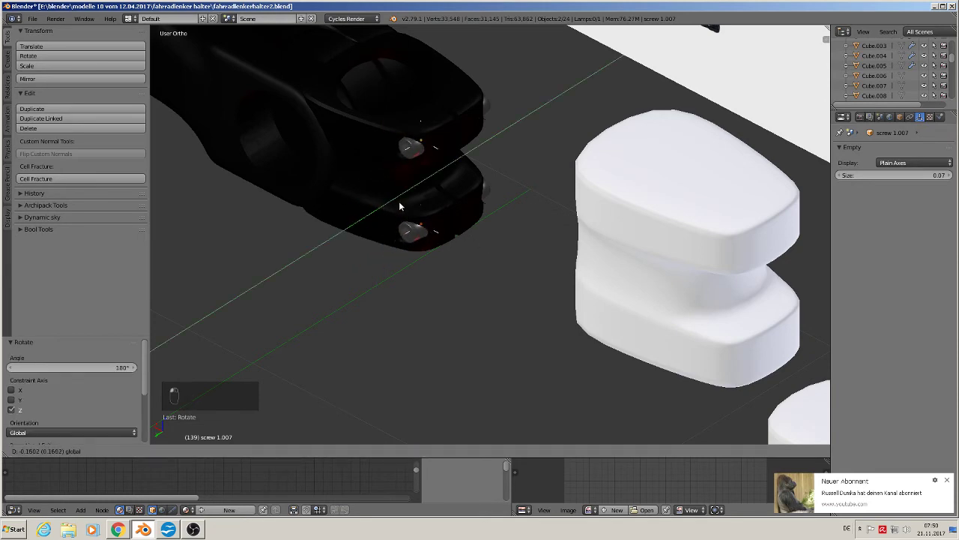
left_click(399, 206)
Step: Deselect everything and save the file
scroll(420, 214, "down", 3)
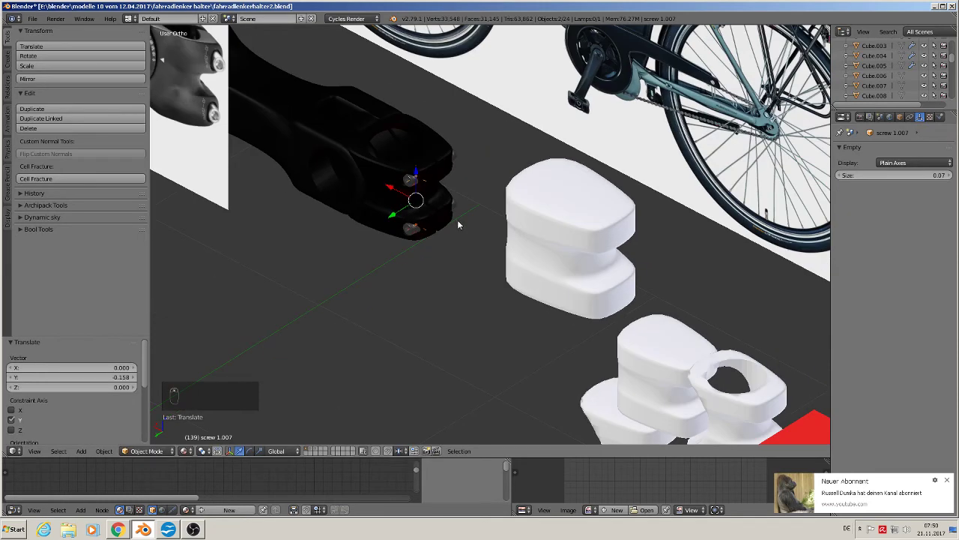
key("a")
mouse_move(475, 225)
middle_mouse_down()
mouse_move(325, 197)
mouse_move(529, 225)
mouse_move(572, 249)
mouse_move(475, 240)
middle_mouse_up()
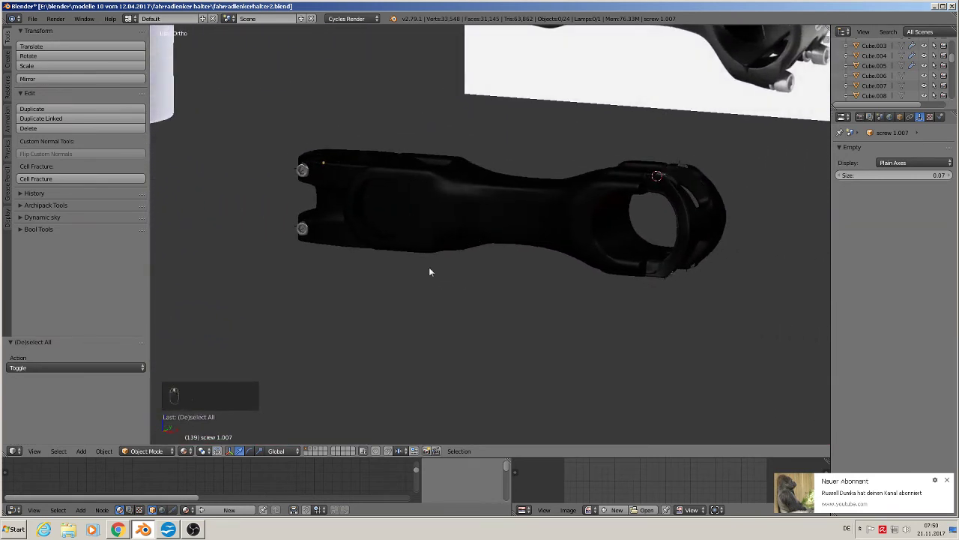
left_click(32, 18)
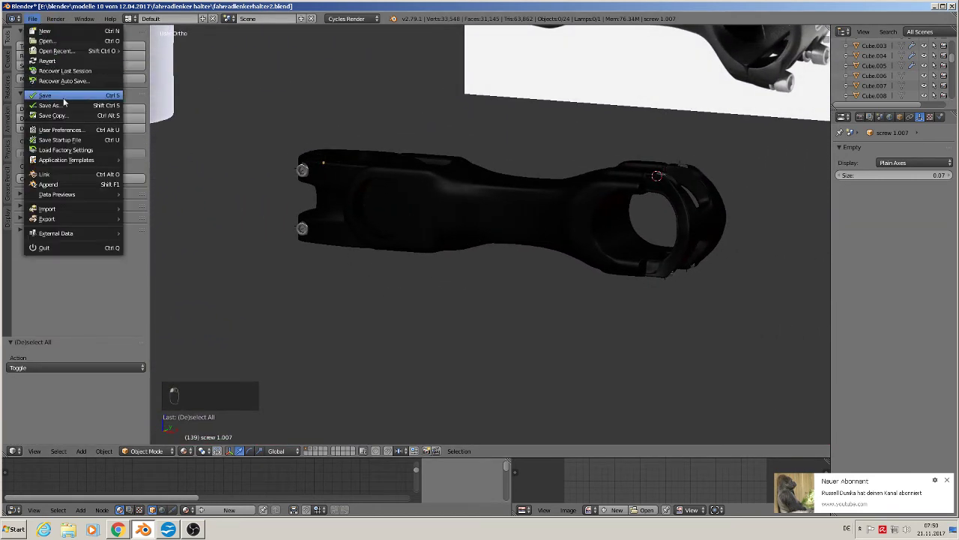
Step: Set the 3D cursor on the reference photo in front view, add a mesh circle there and rotate it 90° about X
scroll(406, 157, "down", 3)
key("KP_1")
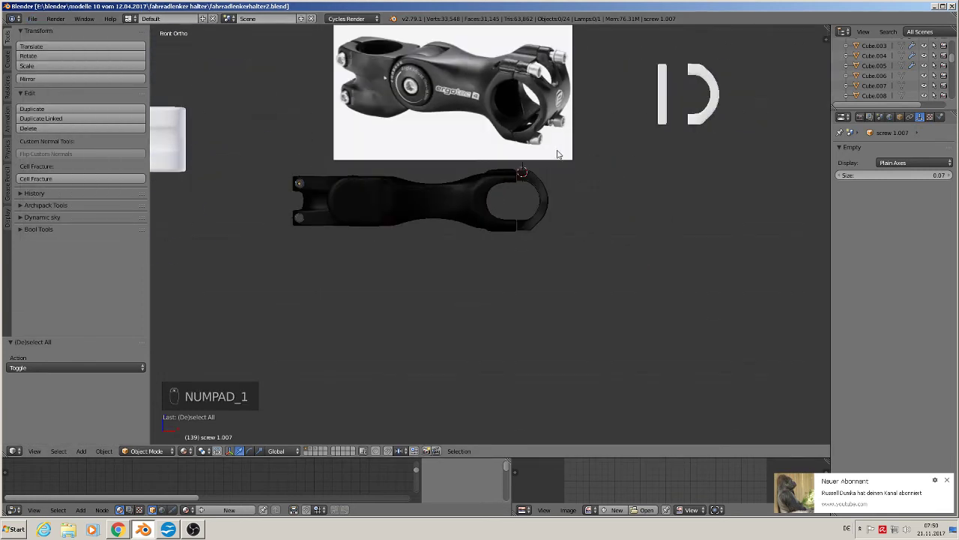
middle_click_drag(421, 103, 535, 217, "shift")
scroll(535, 217, "up", 4)
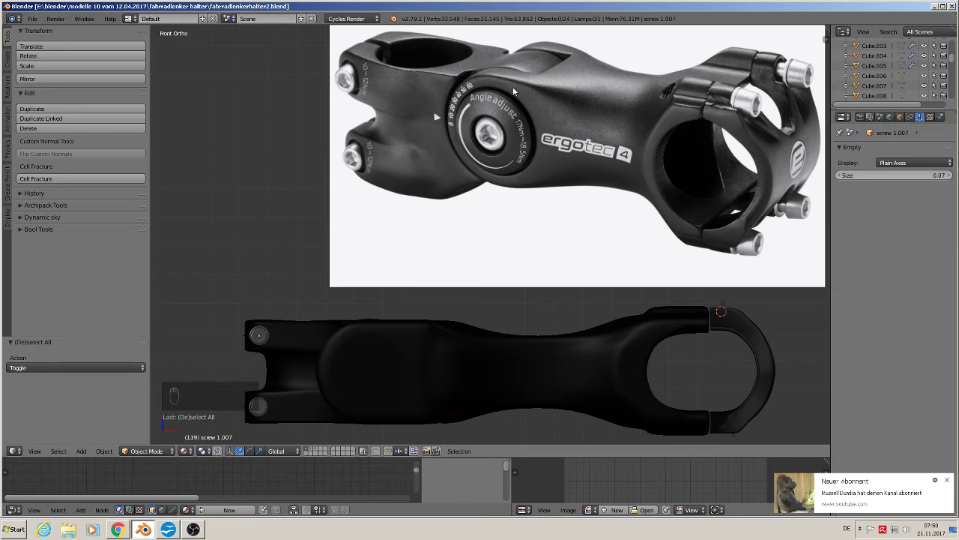
left_click(487, 136)
left_click(422, 176)
left_click(81, 451)
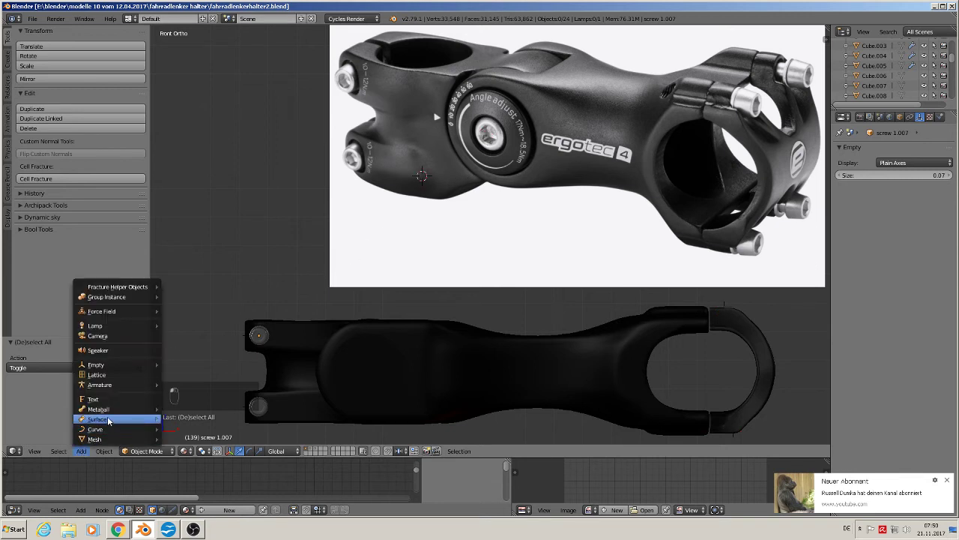
mouse_move(101, 439)
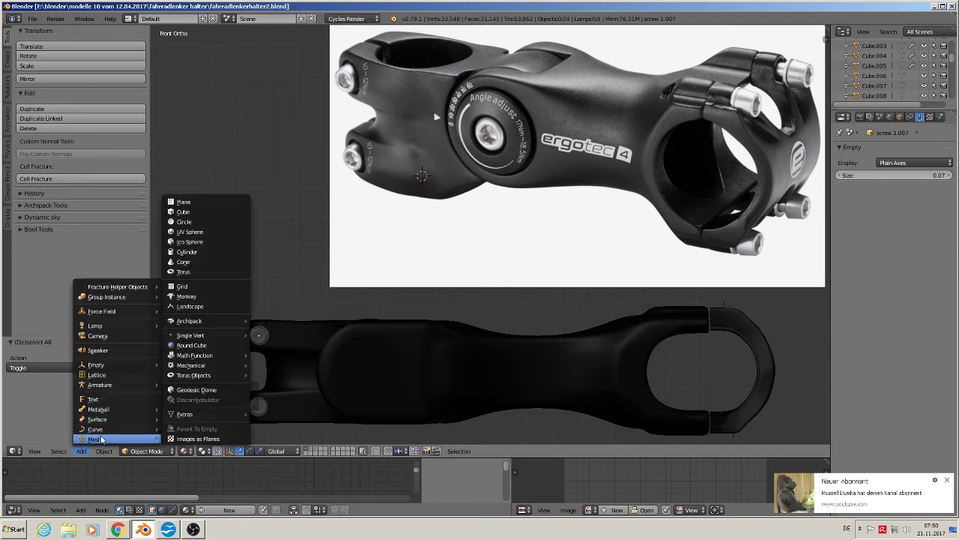
left_click(210, 223)
type("r")
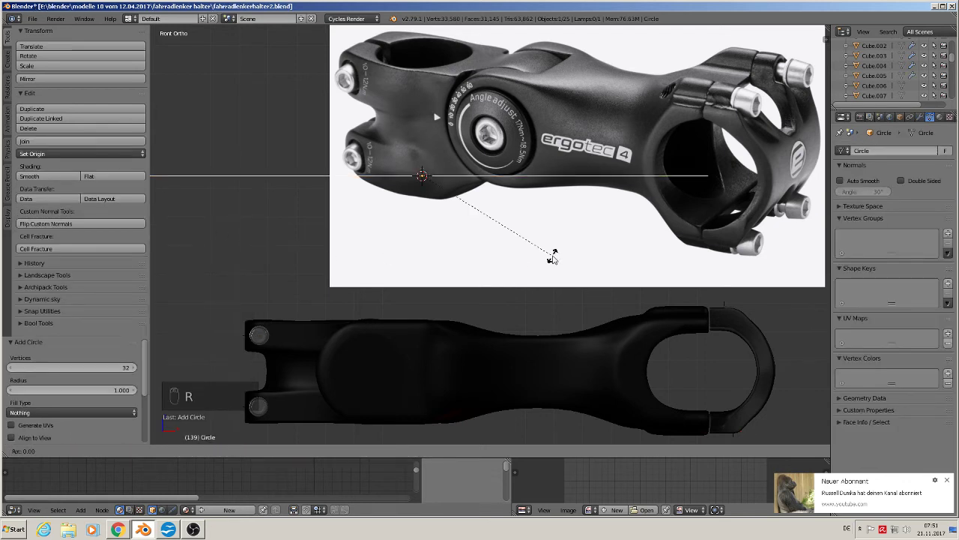
type("x90")
key("Return")
Step: Scale the circle by about 0.196, move it onto the photo's angle-adjust dial and scale it again by about 0.715
key("s")
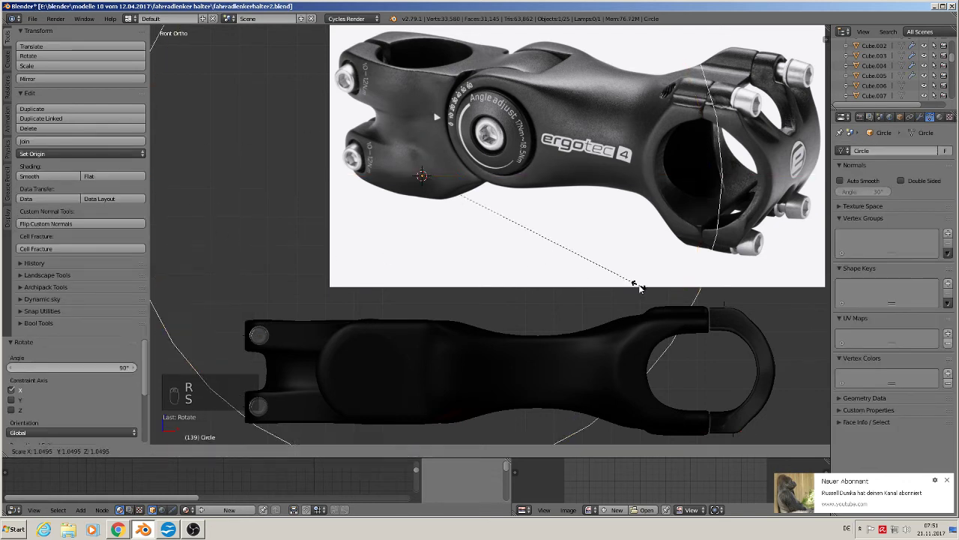
left_click(464, 193)
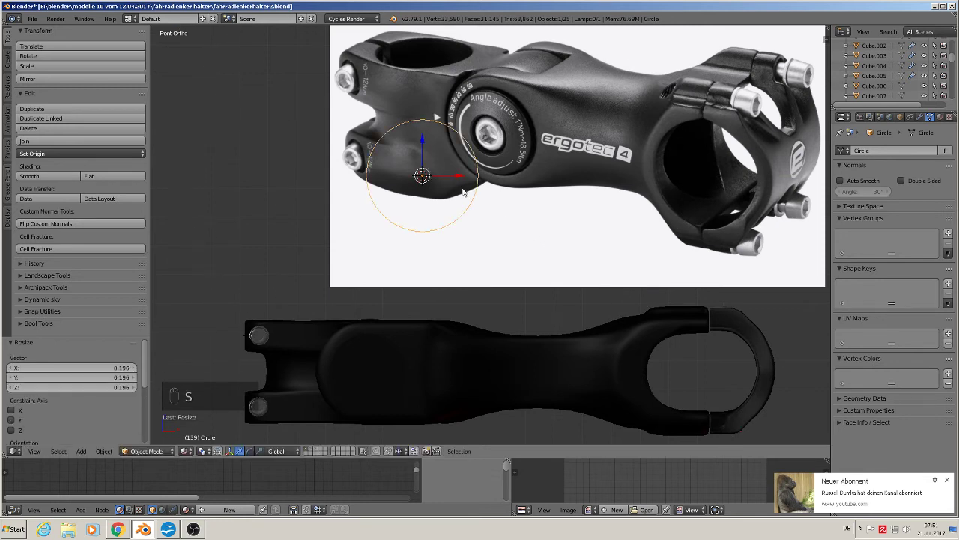
key("g")
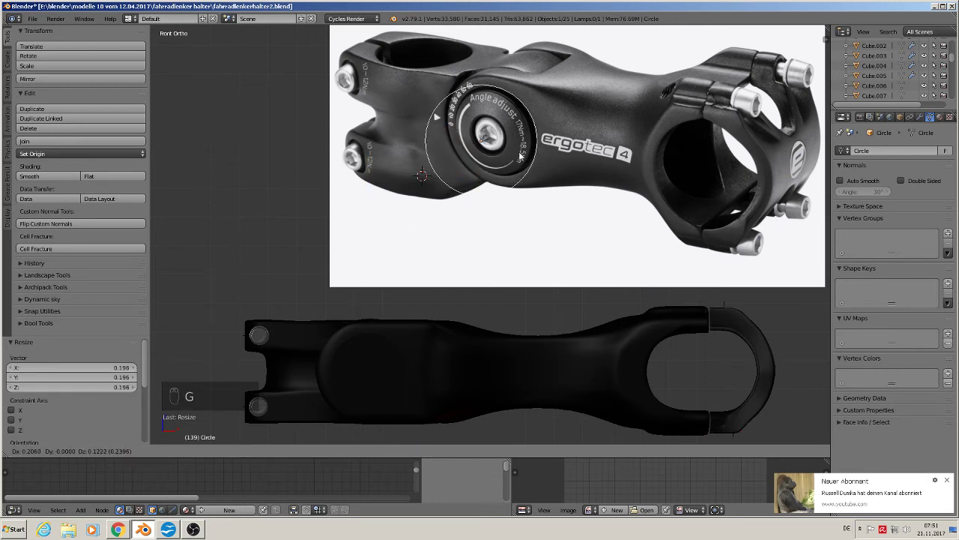
left_click(540, 146)
key("s")
left_click(578, 167)
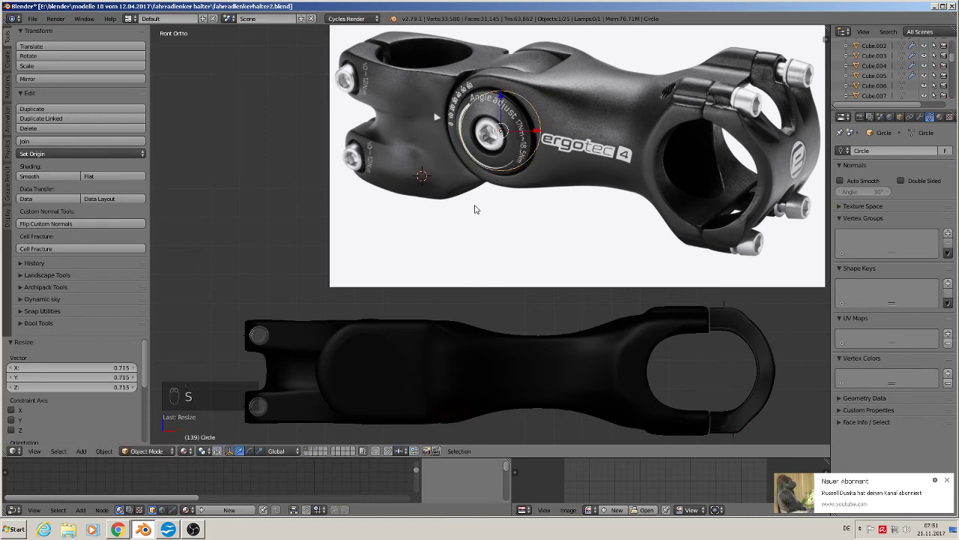
Step: Move the circle off the photo onto the modelled stem's pivot hub, about -0.456 in X, -0.831 in Z and -1.178 in Y
key("g")
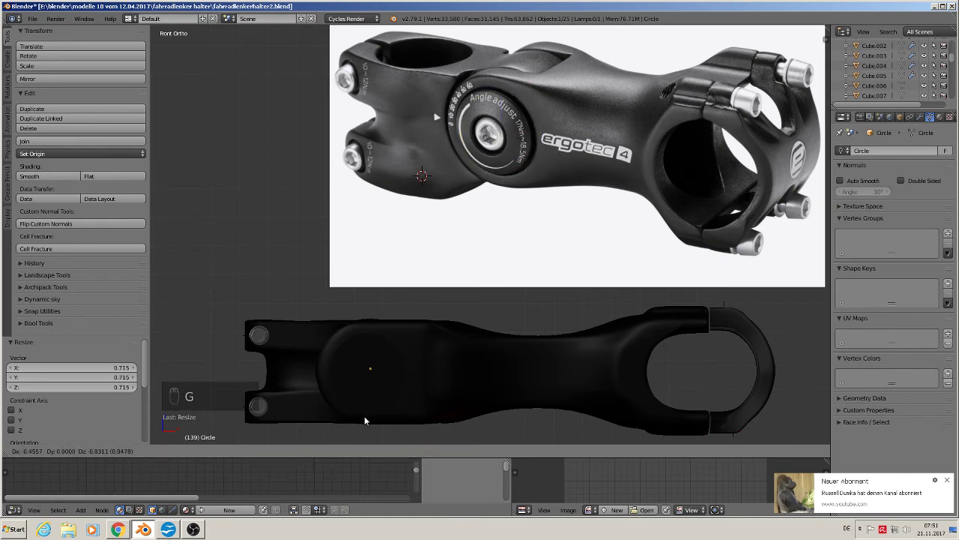
left_click(364, 416)
middle_click_drag(388, 408, 459, 423)
key("g")
key("y")
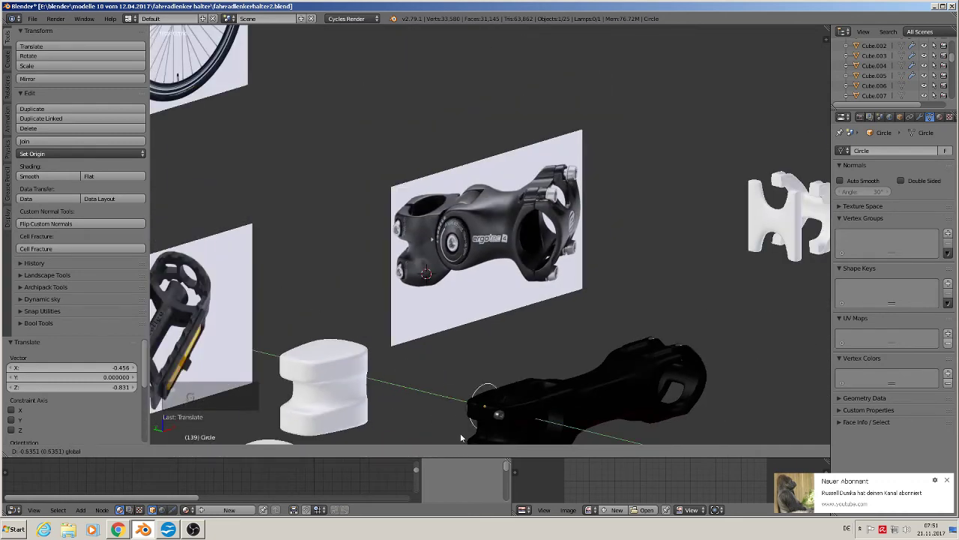
left_click(524, 47)
Step: Centre the circle on the pivot hub in front view, shifting it about -0.002 in X and -0.013 in Z
key("KP_1")
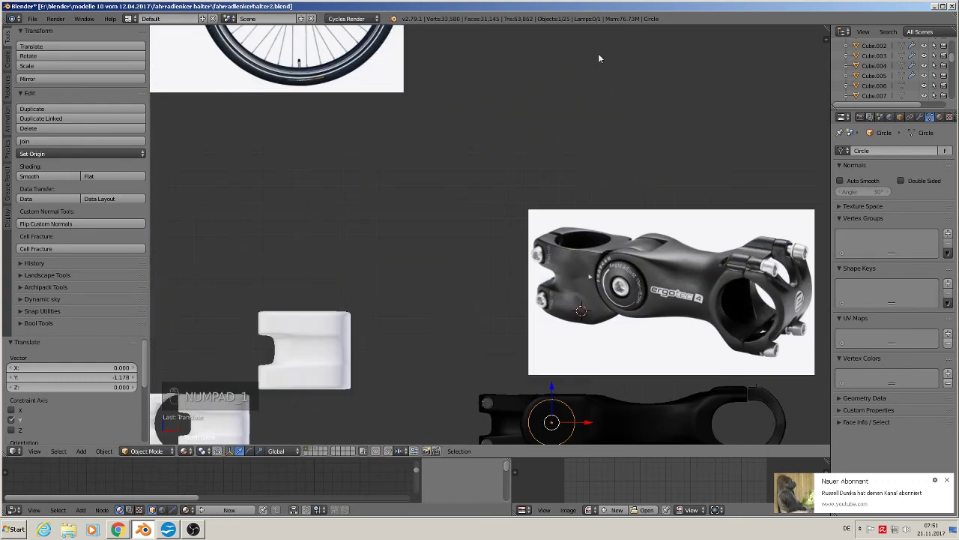
scroll(598, 53, "down", 5)
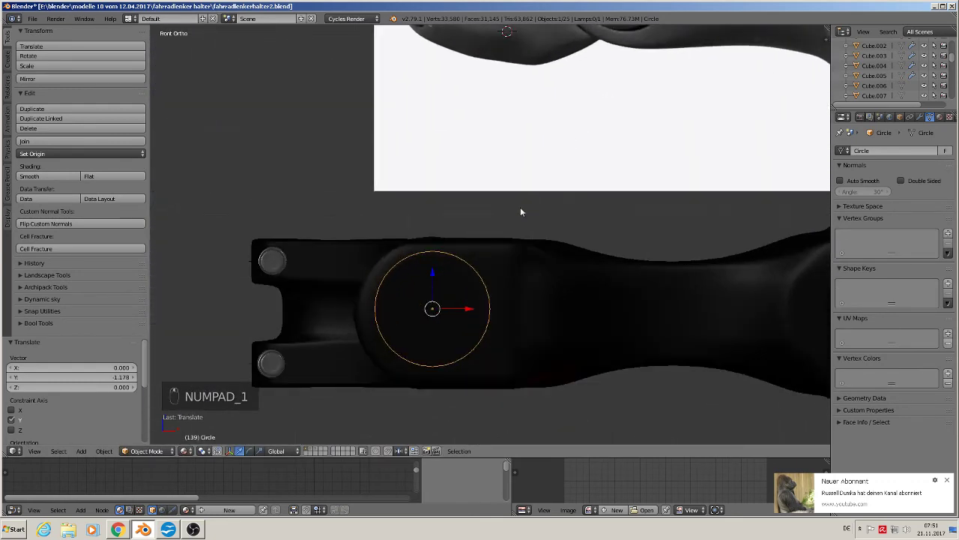
key("g")
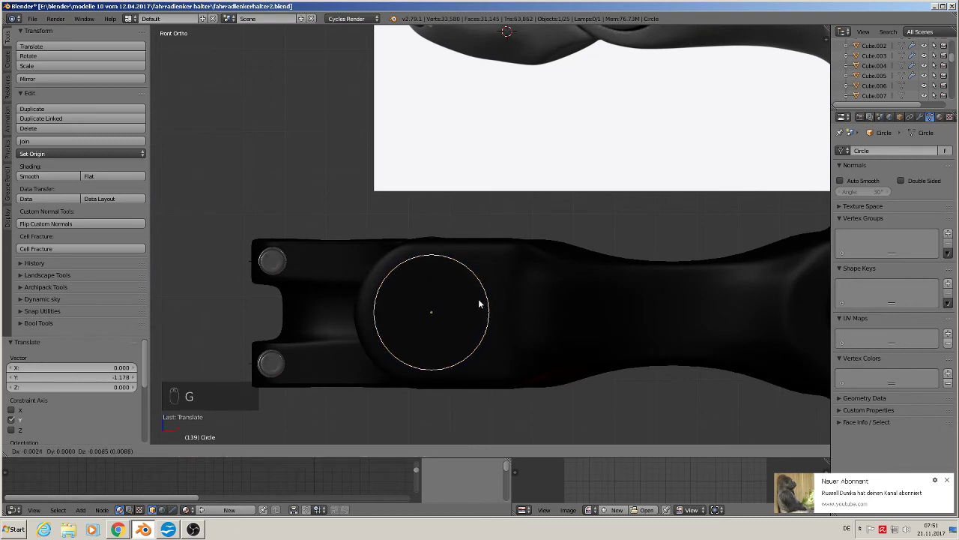
left_click(480, 305)
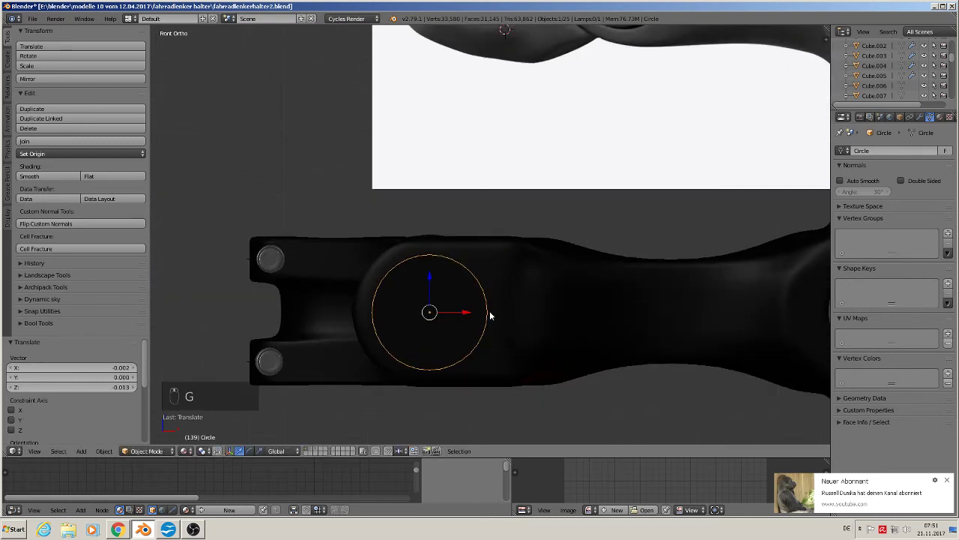
Step: Extrude the circle's edge loop about -0.075 along Y and scale the new ring by about 0.429
middle_click_drag(489, 310, 533, 331)
key("Tab")
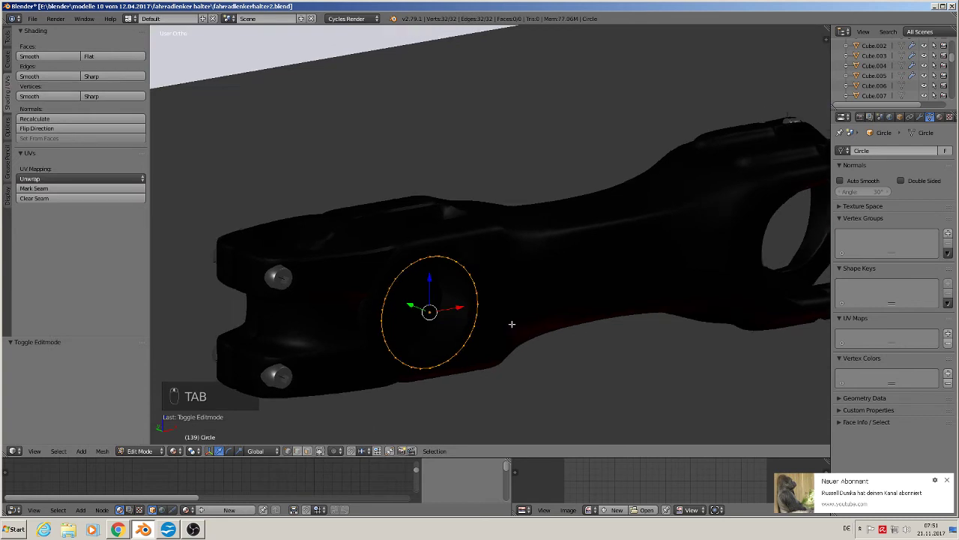
key("e")
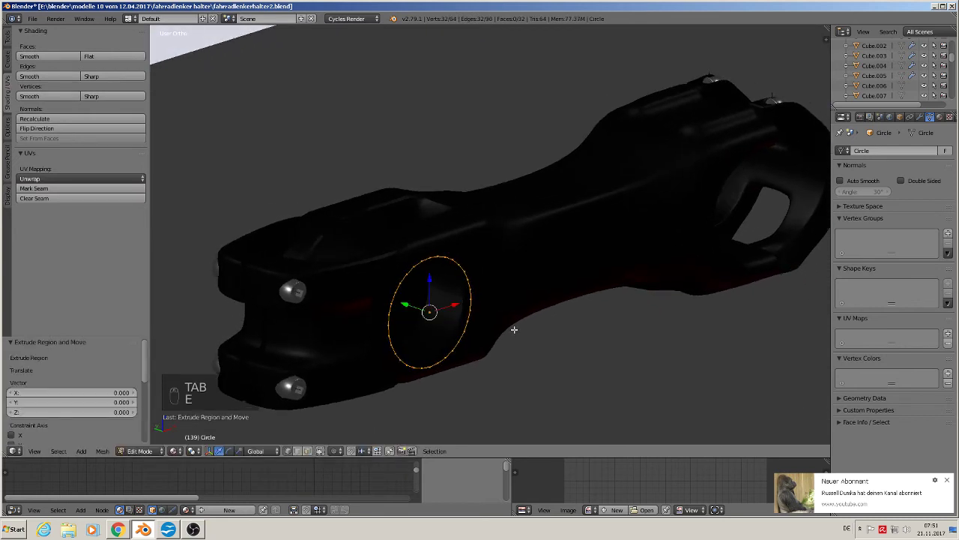
left_click(431, 318)
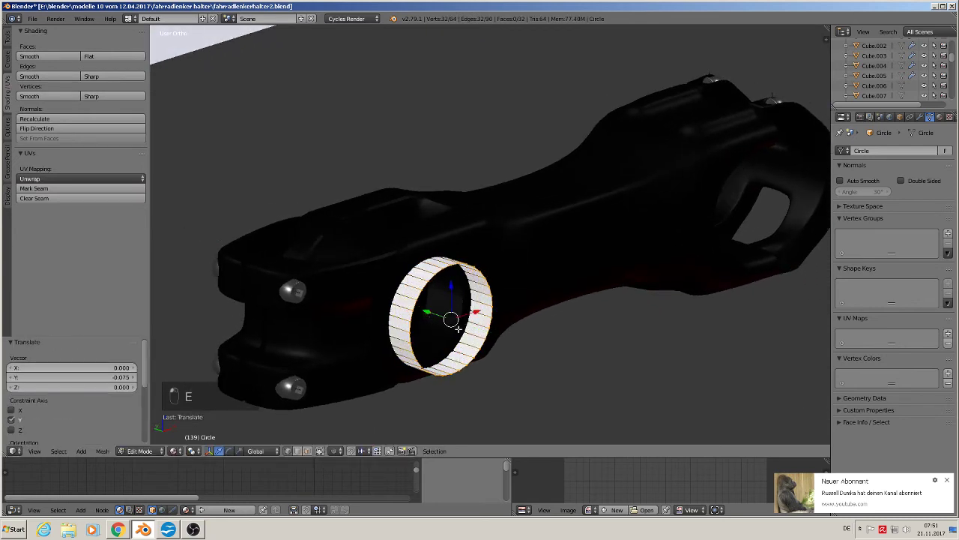
key("s")
left_click(495, 339)
Step: Move the dial's inner ring back toward the stem by about 0.039 along Y
middle_click_drag(496, 338, 531, 111)
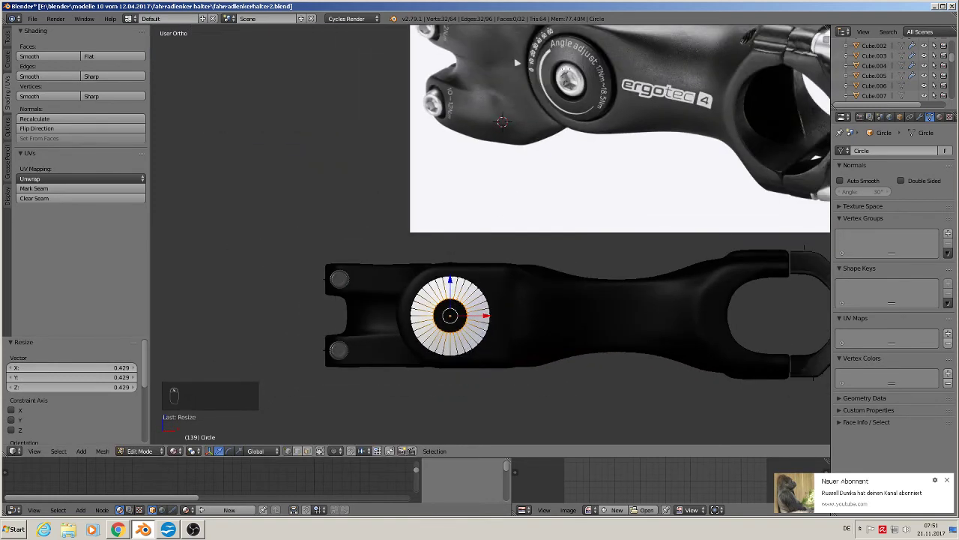
scroll(525, 281, "up", 3)
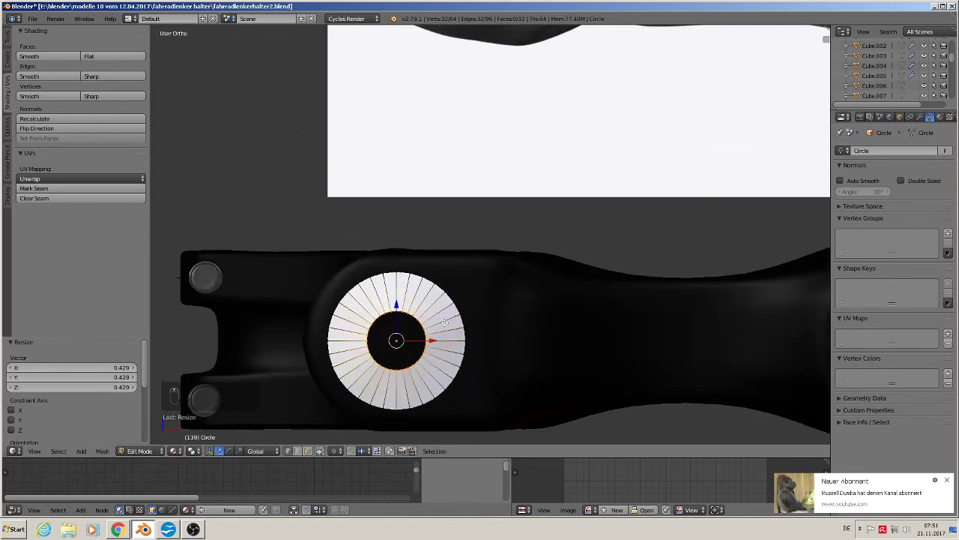
scroll(445, 321, "down", 2)
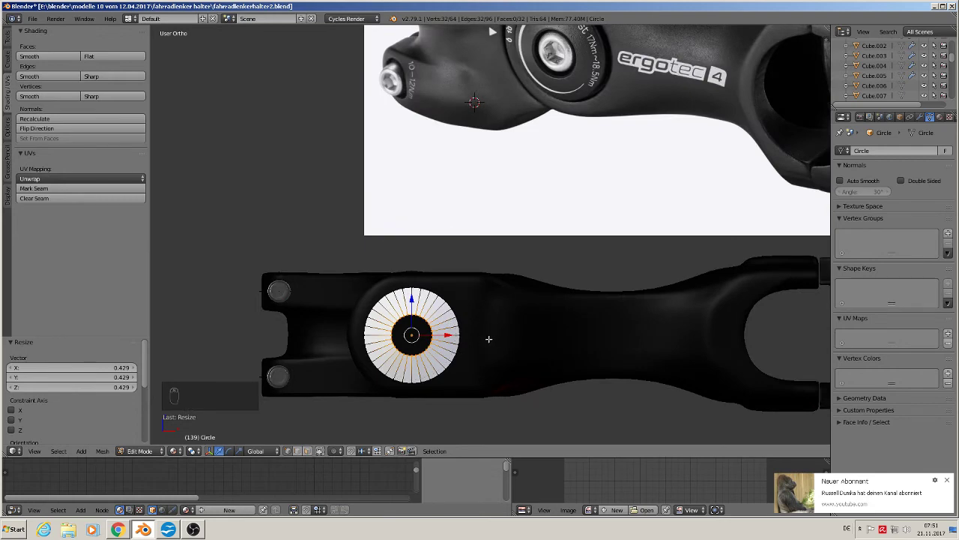
middle_click_drag(489, 338, 418, 319)
left_click_drag(424, 312, 441, 308)
Step: Add a loop cut midway along the dial's sloped face and scale it by about 1.094 to bulge the profile
middle_click_drag(441, 308, 380, 300)
scroll(402, 304, "up", 2)
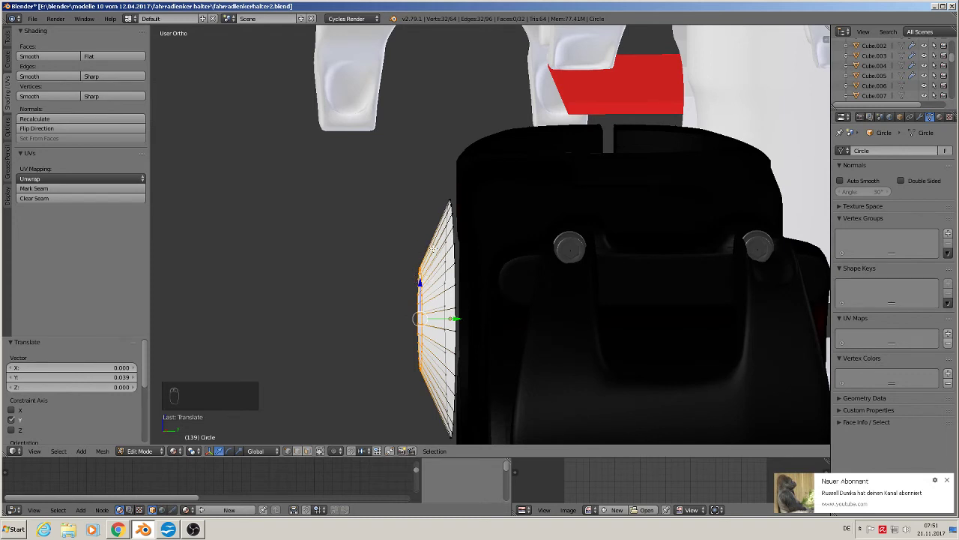
key("ctrl+r")
left_click(432, 248)
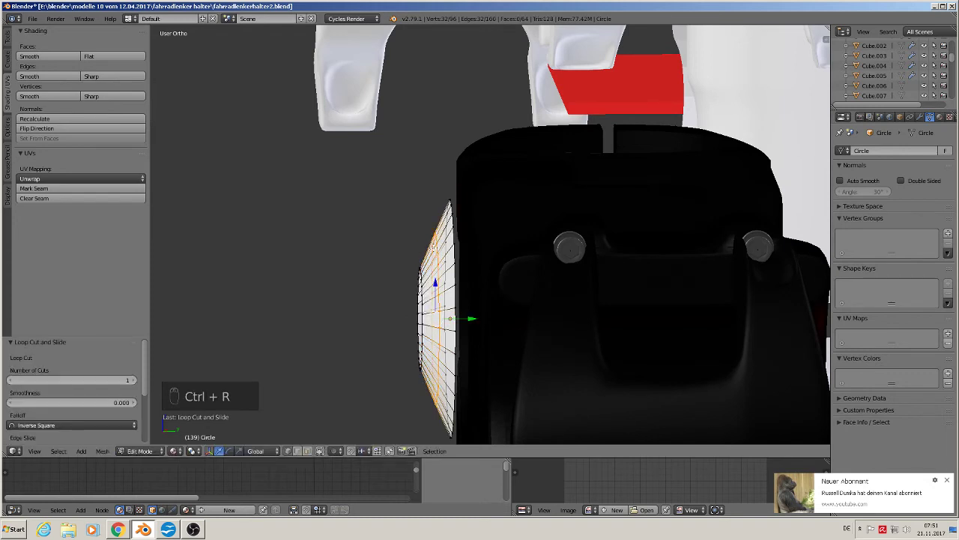
key("s")
left_click(512, 337)
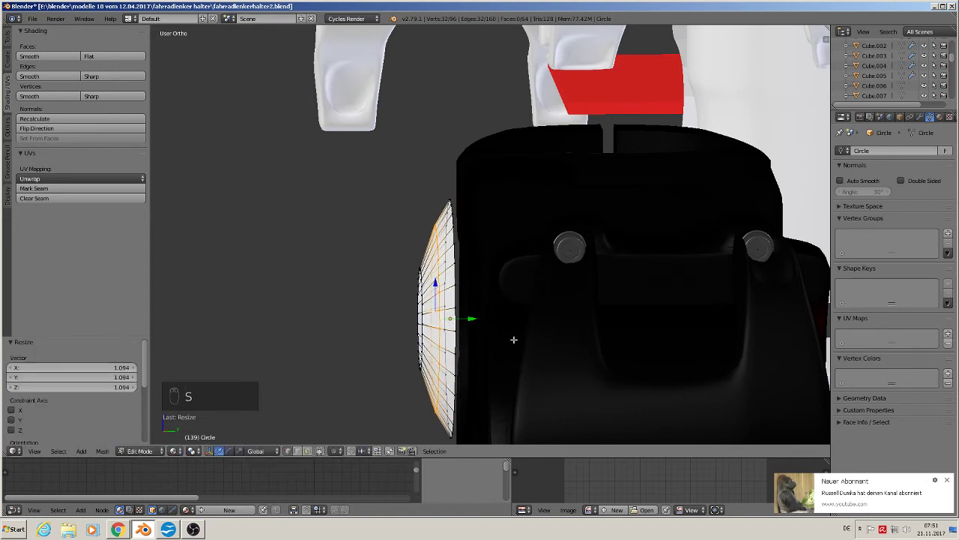
Step: Bevel the middle edge loop with 2 segments at an offset of about 0.133 and return to Object Mode
key("ctrl+b")
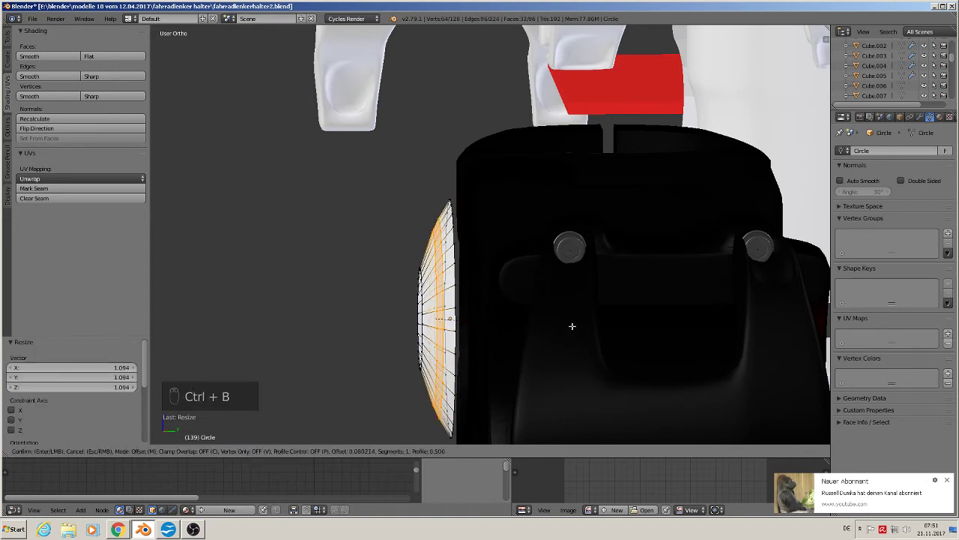
scroll(632, 306, "up", 1)
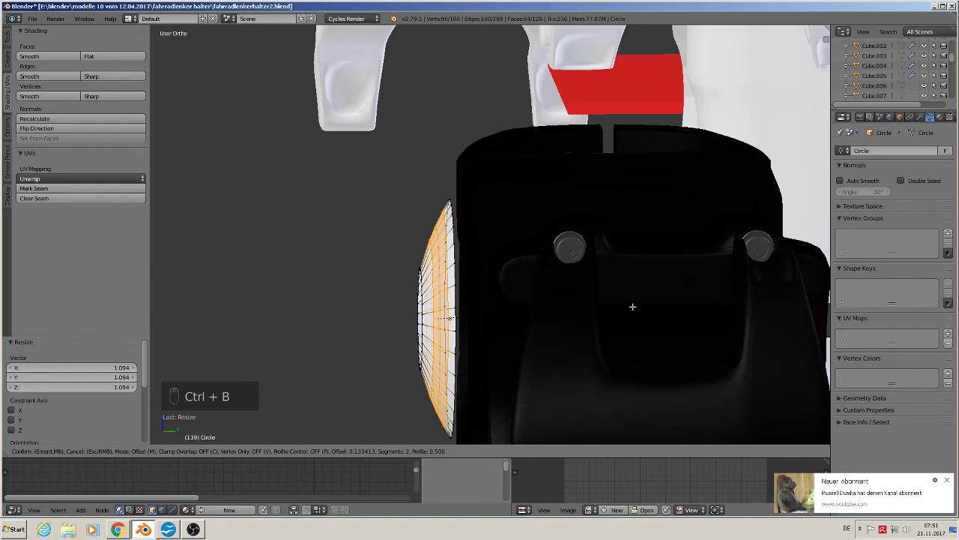
left_click(632, 306)
key("Tab")
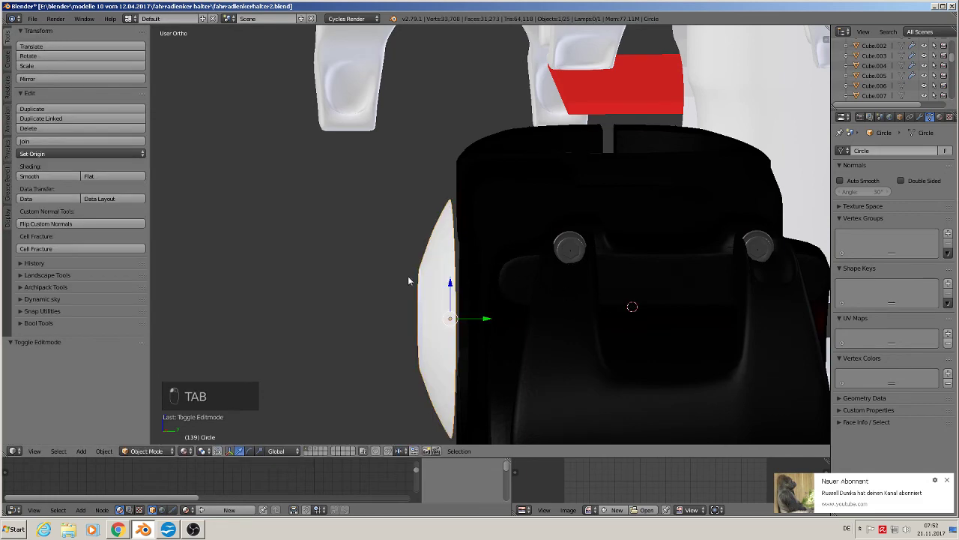
Step: Apply smooth shading to the dial
middle_click_drag(493, 285, 610, 298)
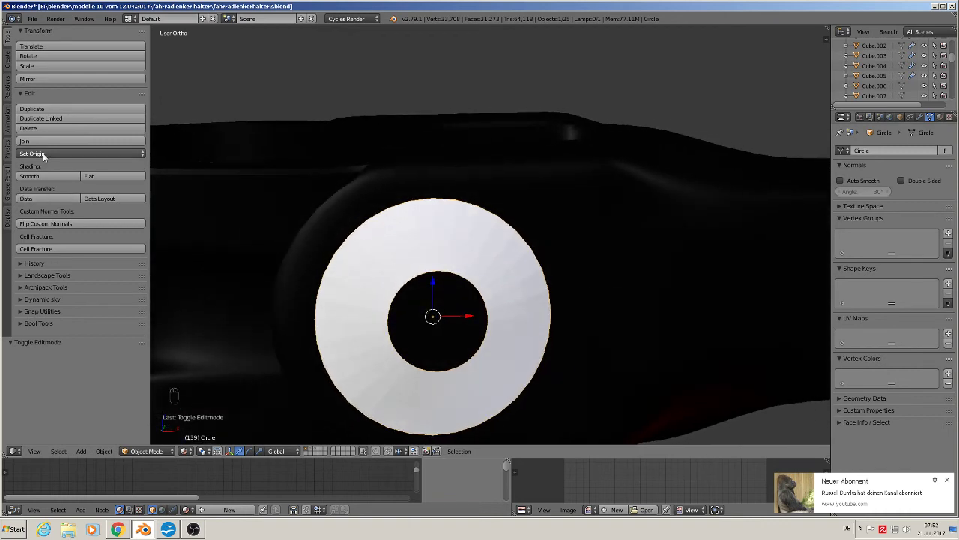
left_click(35, 177)
scroll(485, 289, "down", 2)
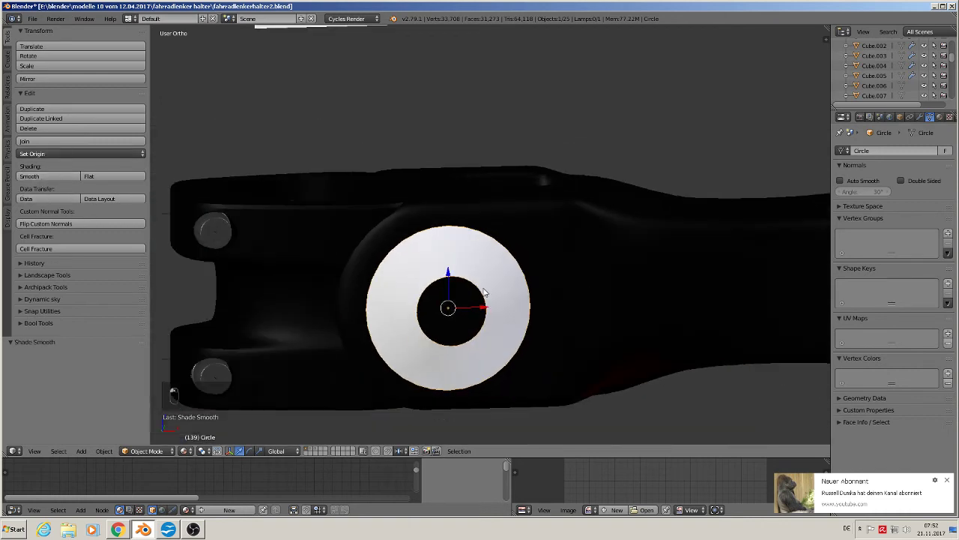
Step: Extrude the edge loop around the dial's centre hole inward by about 0.027 along Y
key("Tab")
middle_click_drag(469, 293, 518, 266)
scroll(428, 290, "up", 3)
right_click(403, 256, "alt")
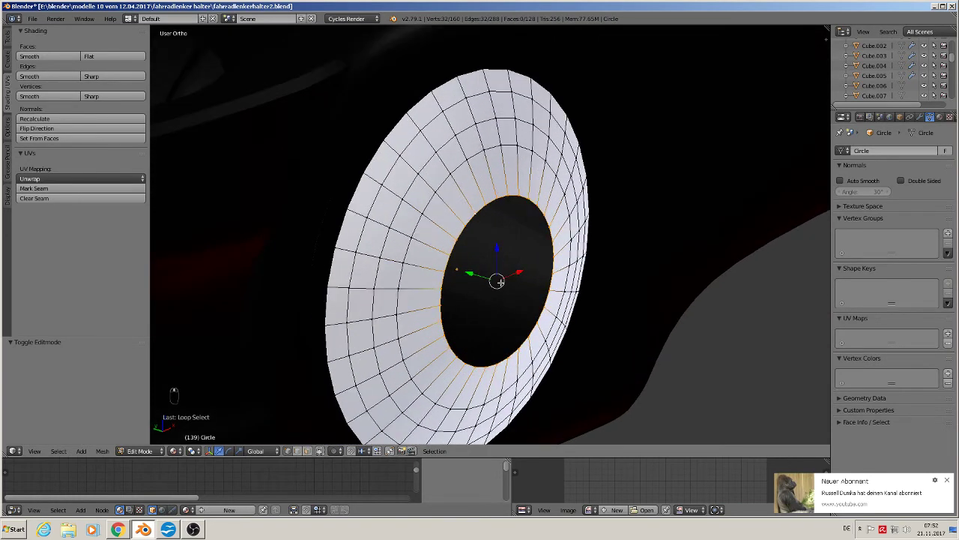
key("e")
right_click(500, 283)
left_click_drag(470, 273, 439, 260)
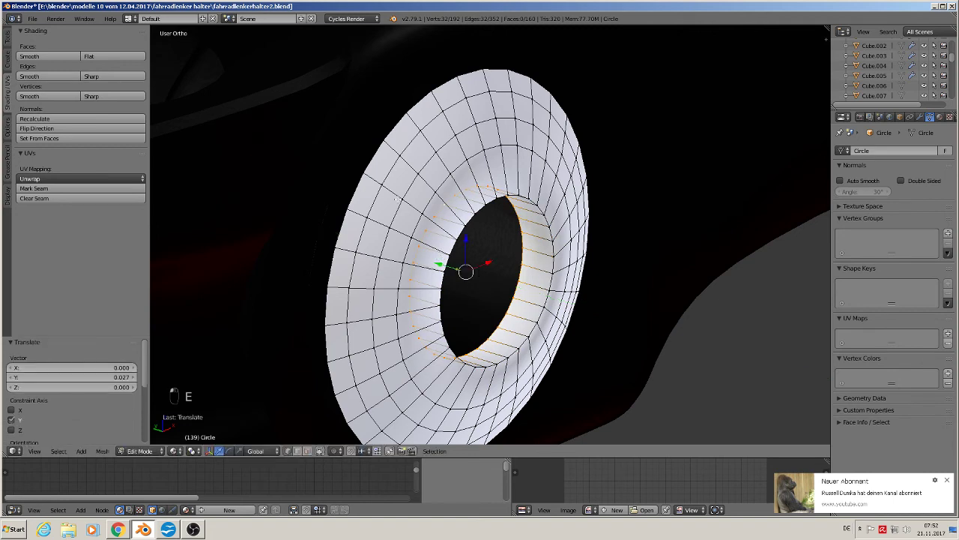
Step: Extrude the dial's outer edge loop back toward the stem by about 0.031 along Y
right_click(372, 174, "alt")
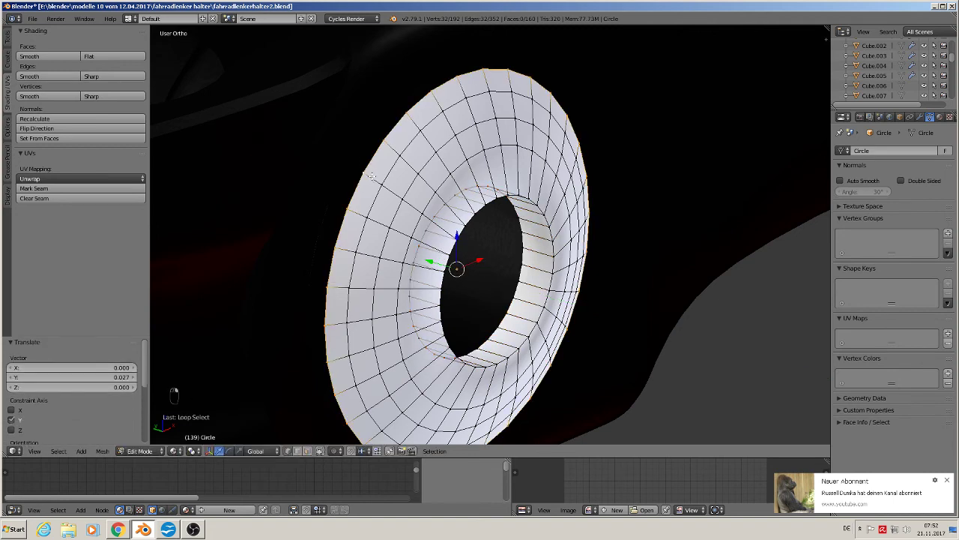
key("e")
left_click_drag(429, 261, 344, 177)
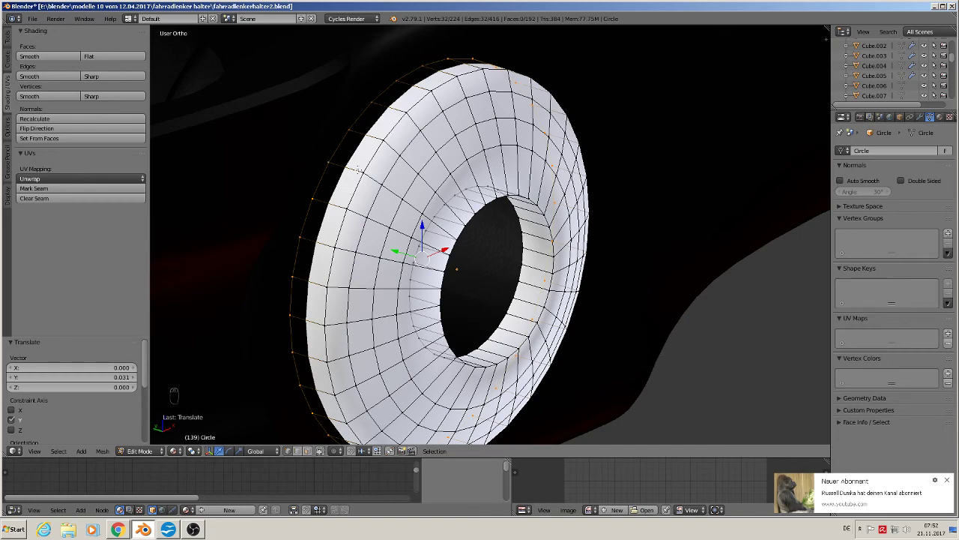
scroll(370, 179, "up", 1)
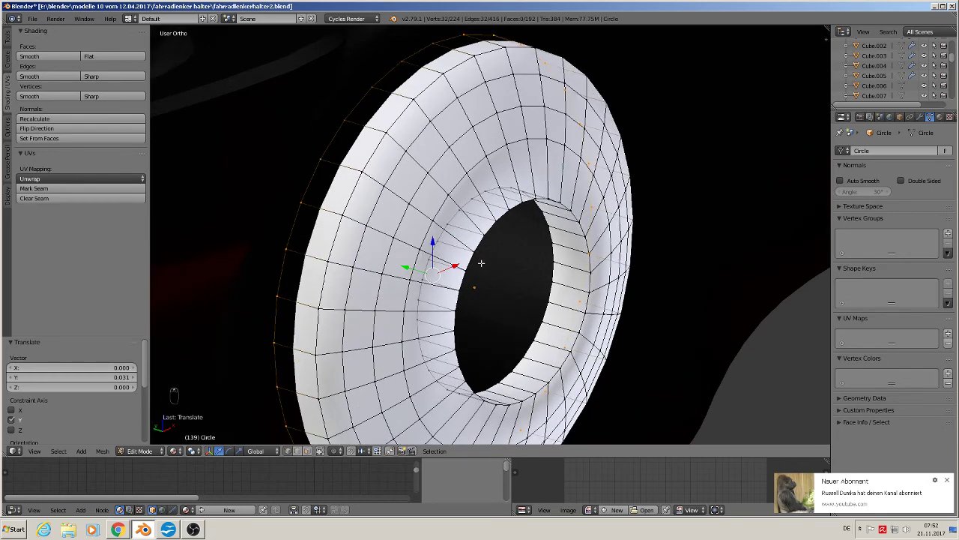
Step: Add a loop cut on the dial's front face and slide it close to the centre hole's rim
middle_click_drag(481, 262, 399, 223)
scroll(398, 222, "up", 1)
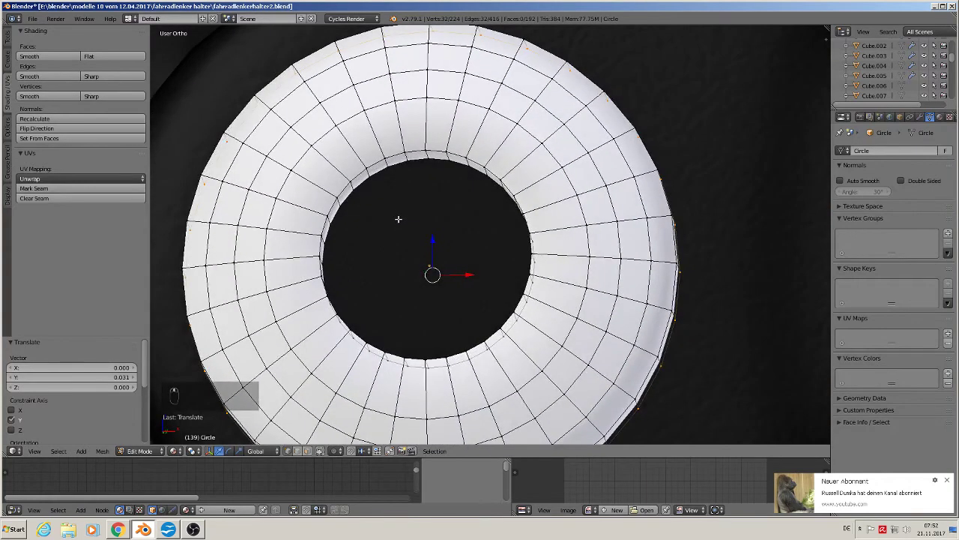
scroll(397, 219, "up", 3)
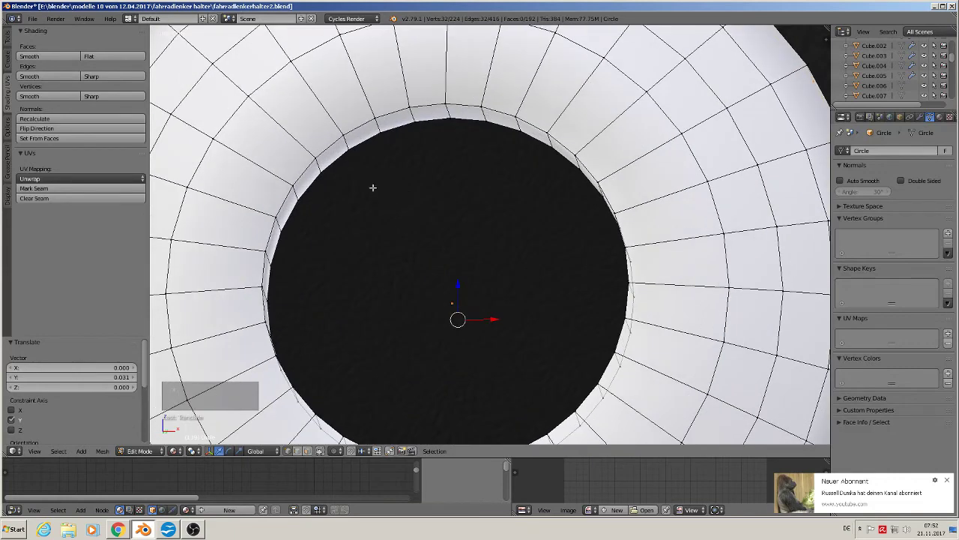
key("ctrl+r")
left_click(337, 124)
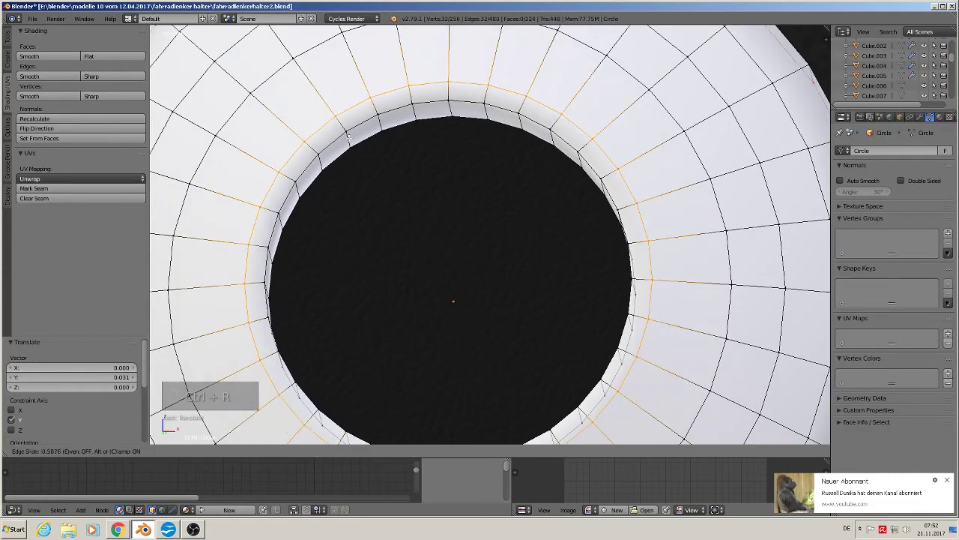
left_click(354, 159)
Step: Add a loop cut on the centre hole's inner wall and place it close to the rim
middle_click_drag(355, 160, 349, 153)
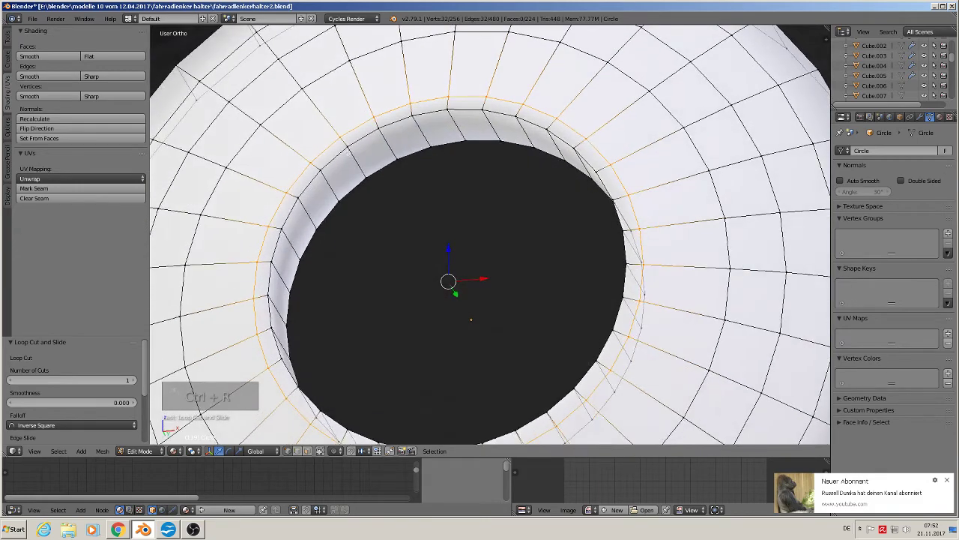
key("ctrl+r")
left_click(360, 161)
left_click(358, 155)
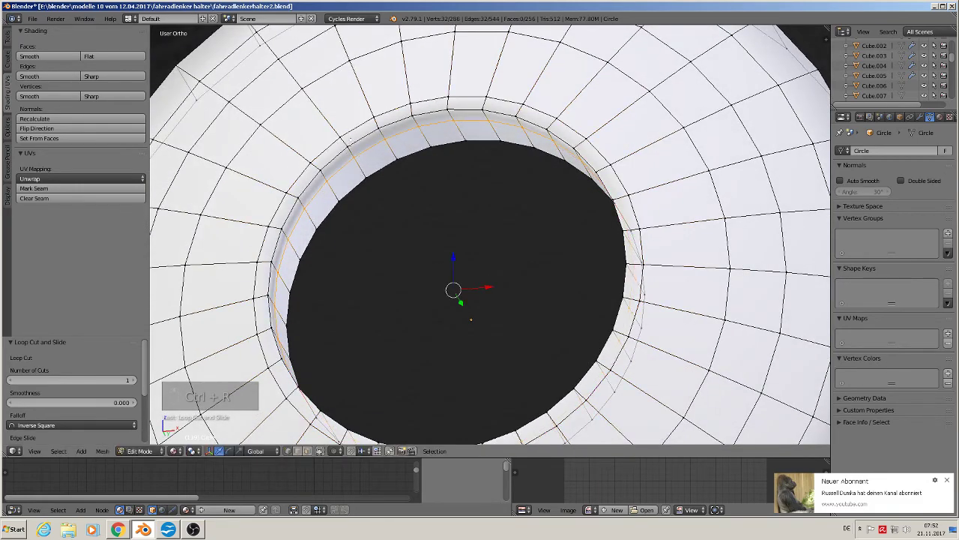
Step: Bevel the centre hole's rim edge loop with 2 segments at an offset of about 0.03 and return to Object Mode
middle_click_drag(363, 140, 441, 187)
key("ctrl+b")
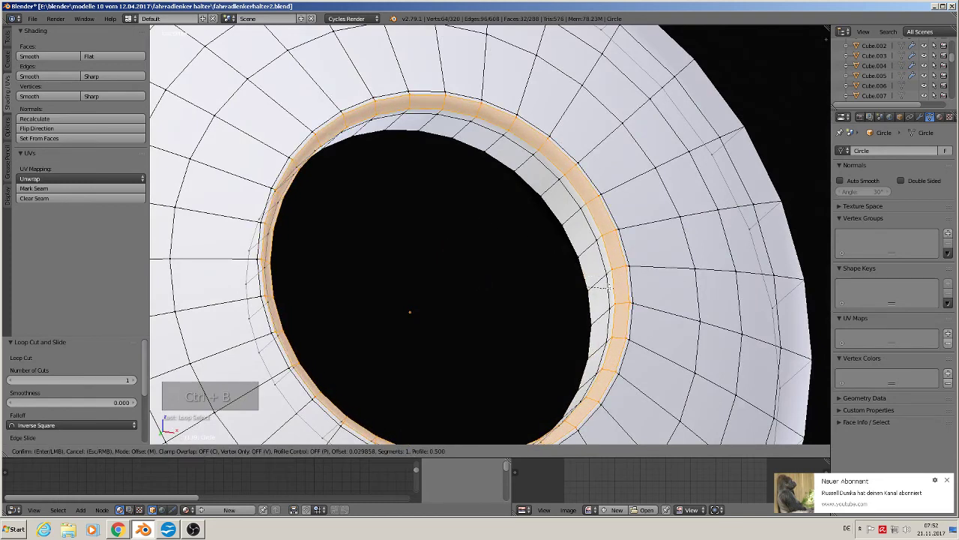
scroll(615, 291, "up", 1)
left_click(609, 291)
key("Tab")
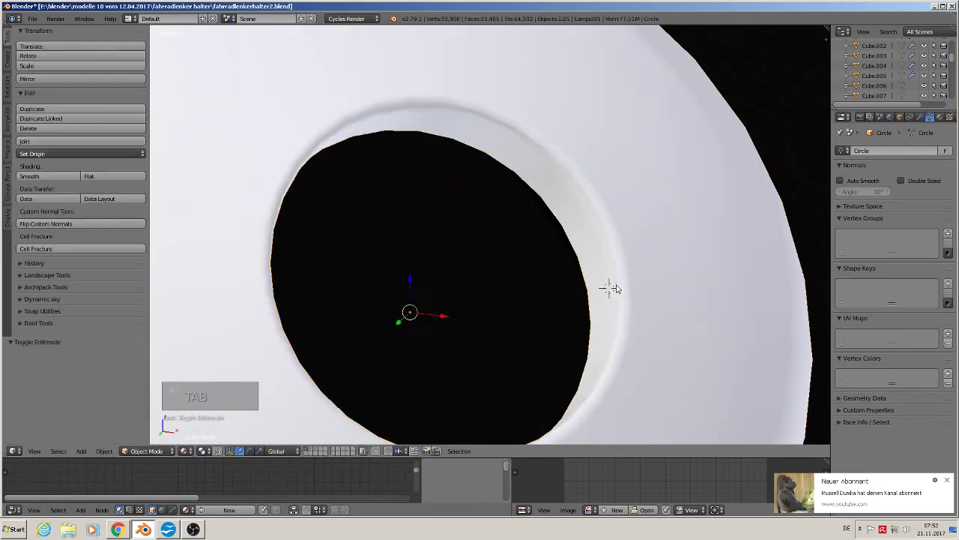
scroll(615, 285, "down", 3)
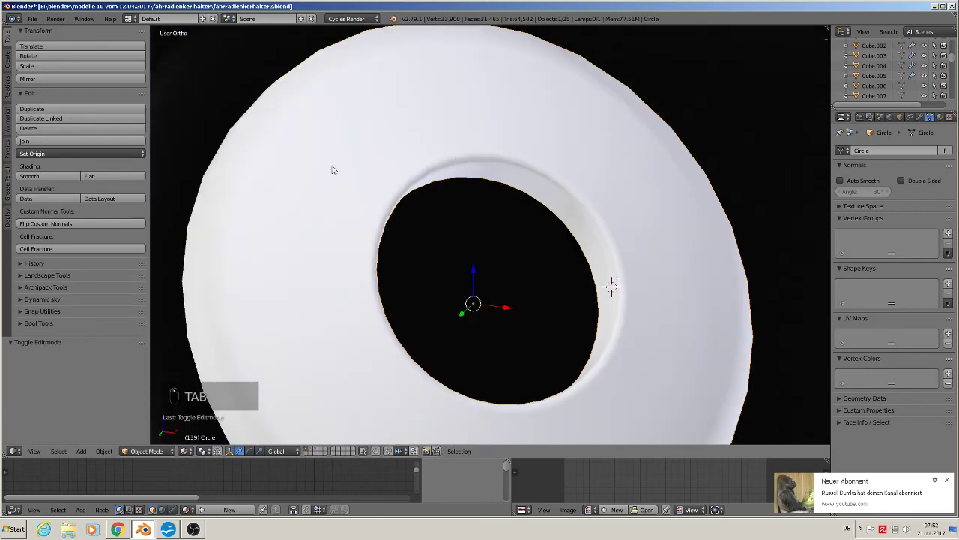
Step: Add loop cuts on both sides of the dial's outer front edge, one on the front face and one on the outer wall
middle_click_drag(334, 170, 536, 184, "shift")
key("Tab")
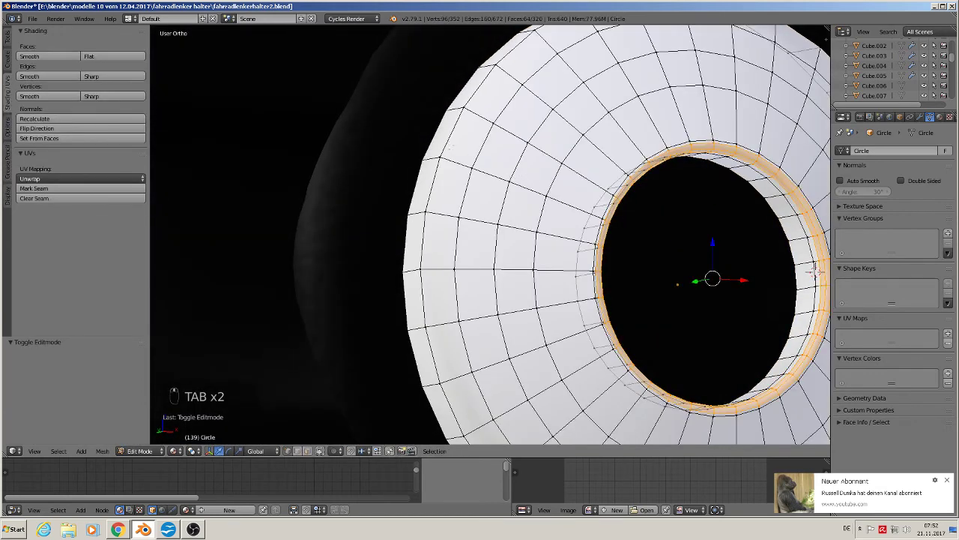
right_click(448, 145, "alt")
scroll(460, 180, "up", 3)
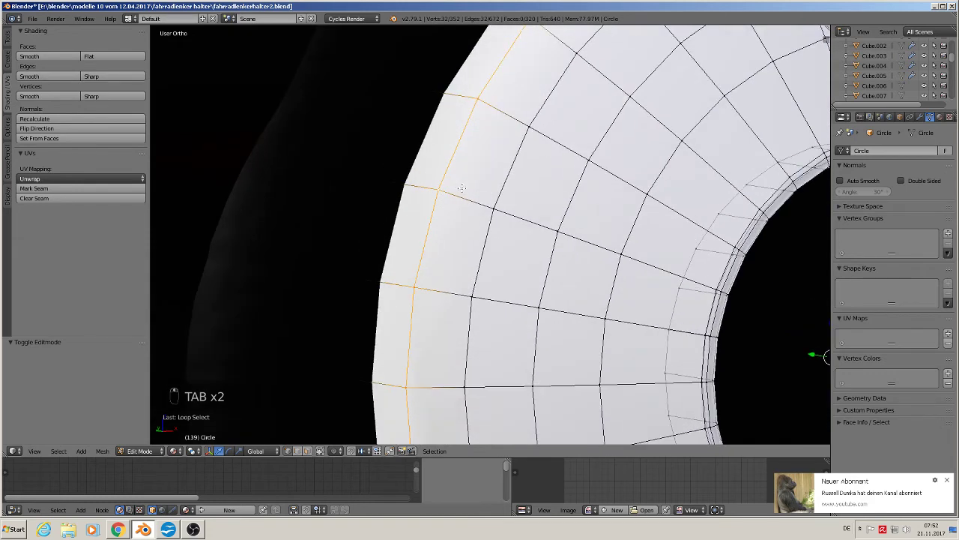
key("ctrl+r")
left_click(461, 194)
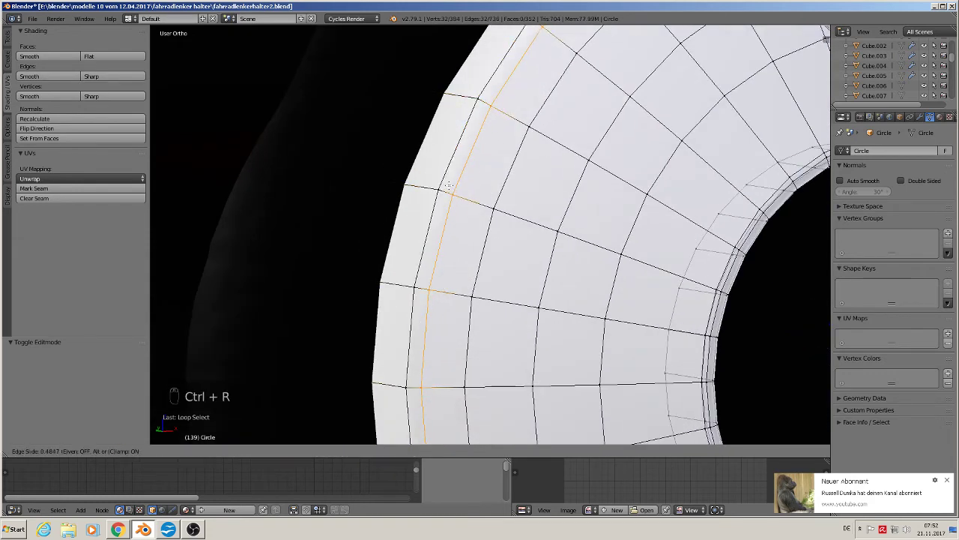
left_click(449, 187)
key("ctrl+r")
left_click(421, 182)
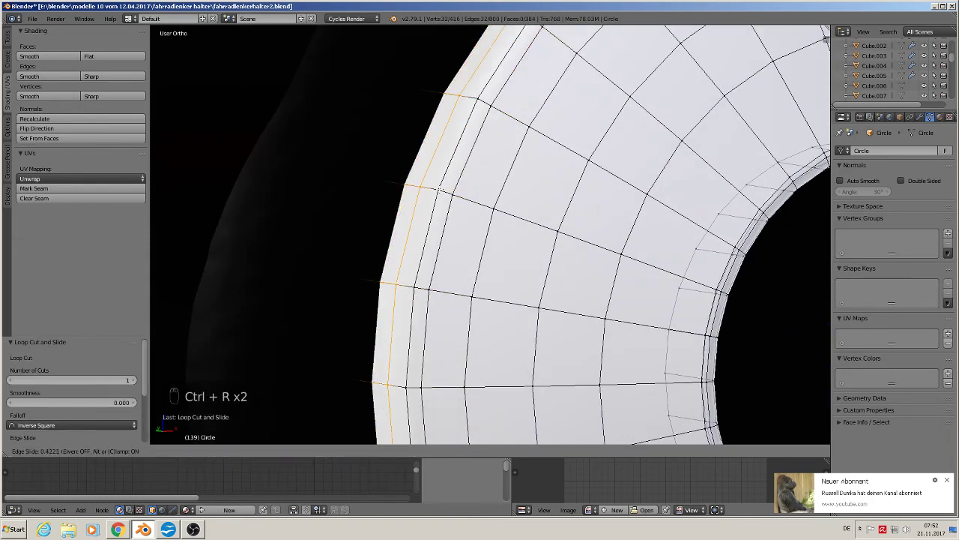
left_click(420, 206)
Step: Bevel the dial's outer front edge loop with 2 segments at an offset of about 0.021 and return to Object Mode
right_click(443, 186, "alt")
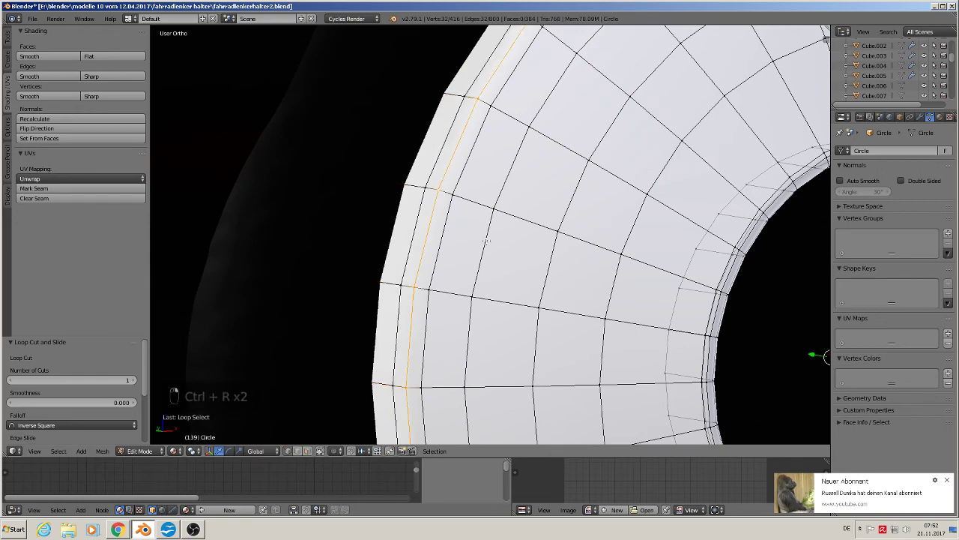
mouse_move(449, 191)
middle_mouse_down()
mouse_move(484, 243)
mouse_move(486, 213)
mouse_move(451, 210)
middle_mouse_up()
key("ctrl+b")
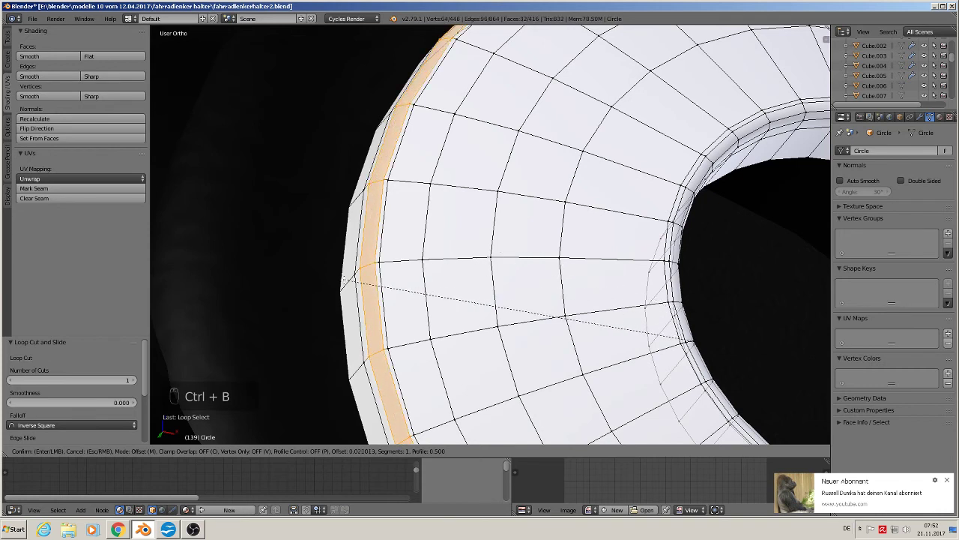
key("Return")
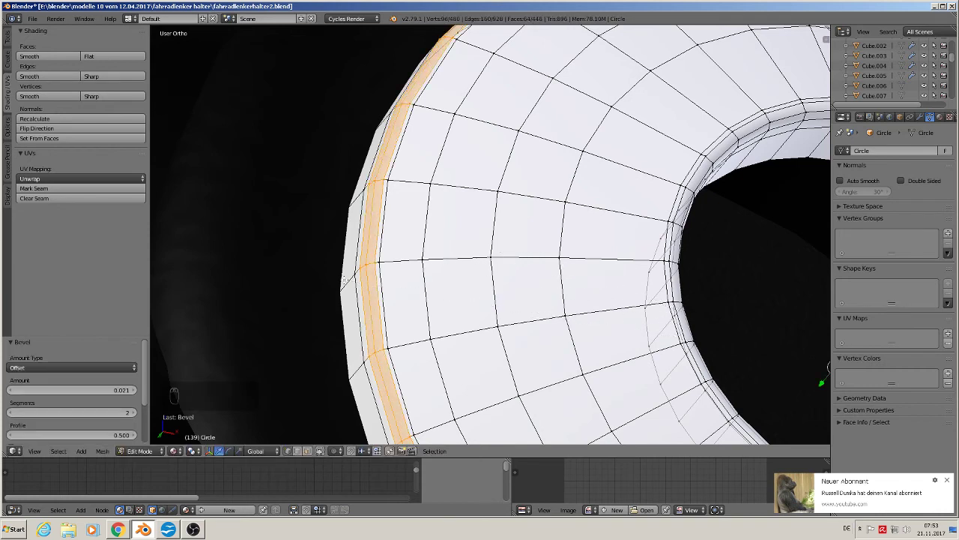
key("Tab")
scroll(398, 242, "down", 5)
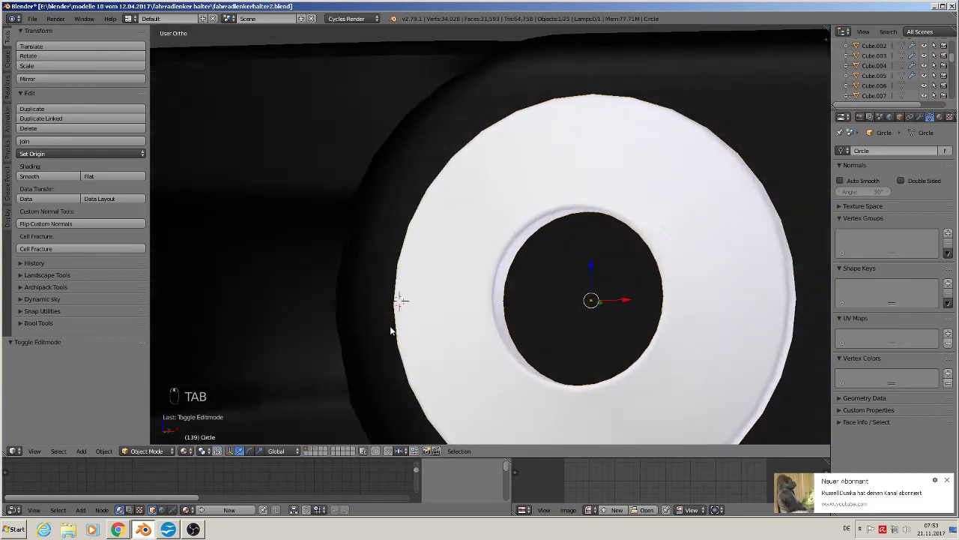
middle_click_drag(390, 325, 404, 343)
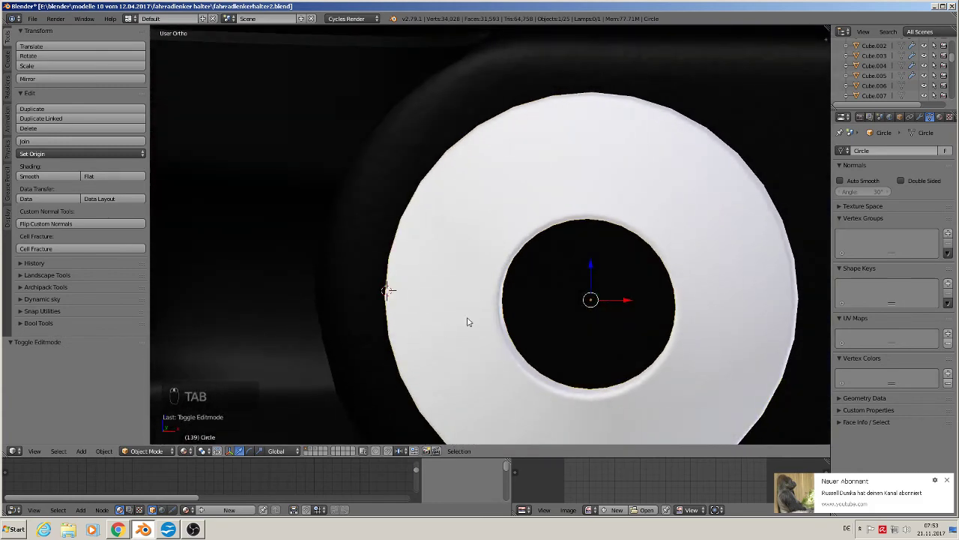
Step: Mark the dial's rear outer edge loop as a UV seam
scroll(466, 321, "down", 5)
scroll(529, 310, "down", 2)
key("KP_1")
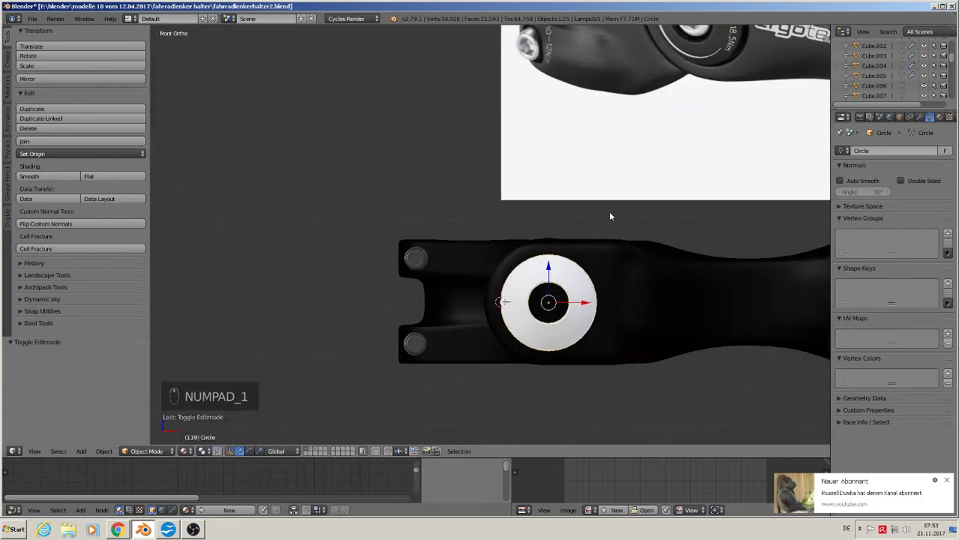
mouse_move(600, 216)
middle_mouse_down("shift")
mouse_move(518, 320)
mouse_move(555, 340)
mouse_move(611, 229)
middle_mouse_up("shift")
scroll(532, 289, "up", 2)
scroll(555, 336, "up", 3)
scroll(582, 238, "up", 3)
key("Tab")
right_click(298, 172, "alt")
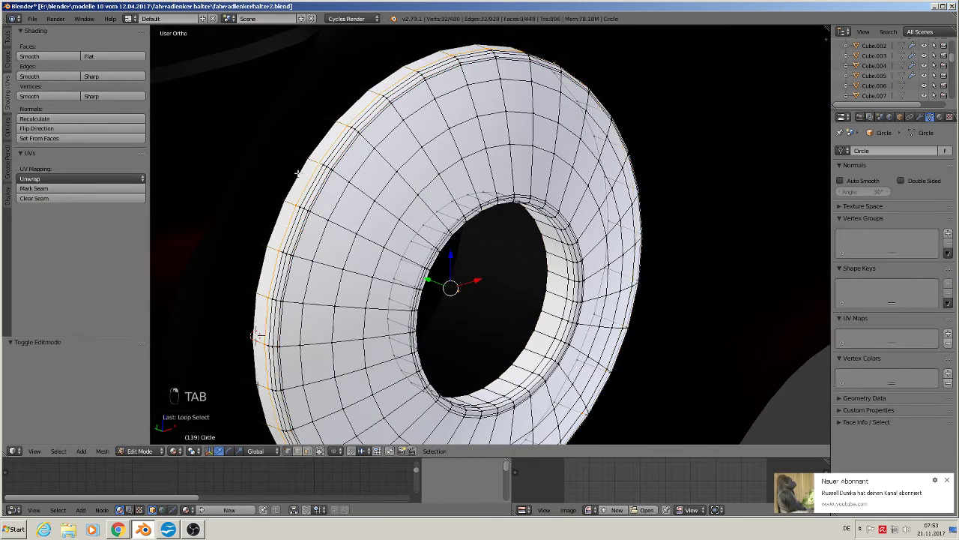
key("Tab")
left_click_drag(439, 282, 576, 335)
key("Tab")
right_click(417, 222, "alt")
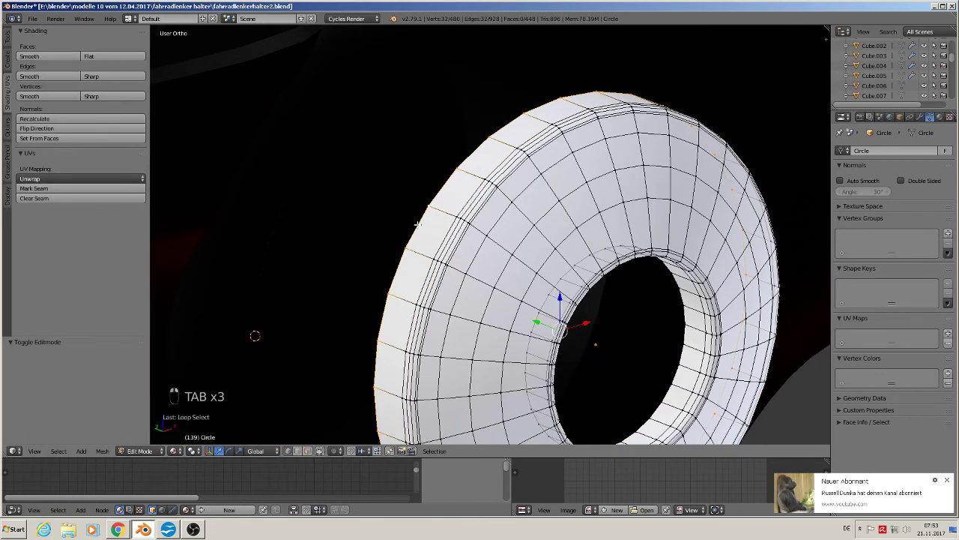
left_click(54, 188)
Step: Mark the rear edge loop of the dial's centre hole as a UV seam
middle_click_drag(487, 263, 450, 225)
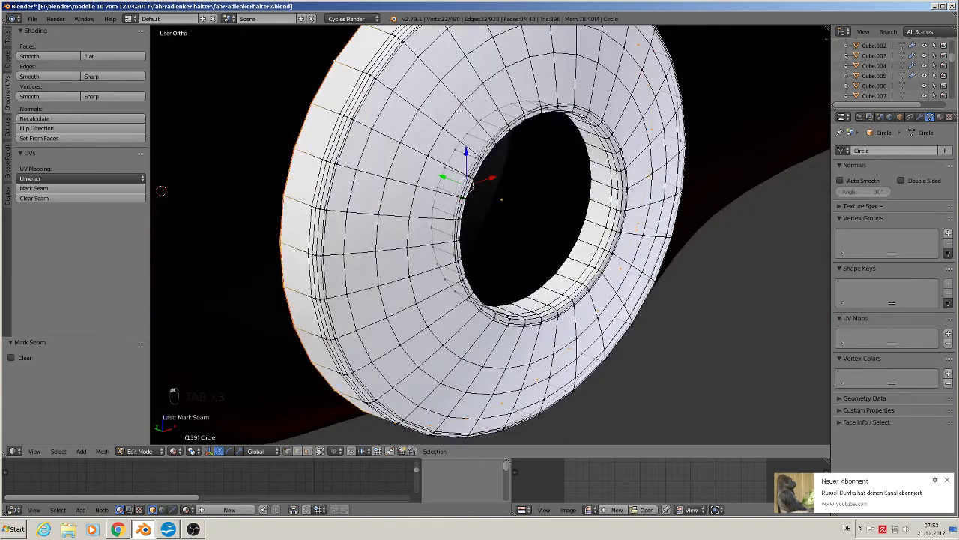
right_click(467, 135, "alt")
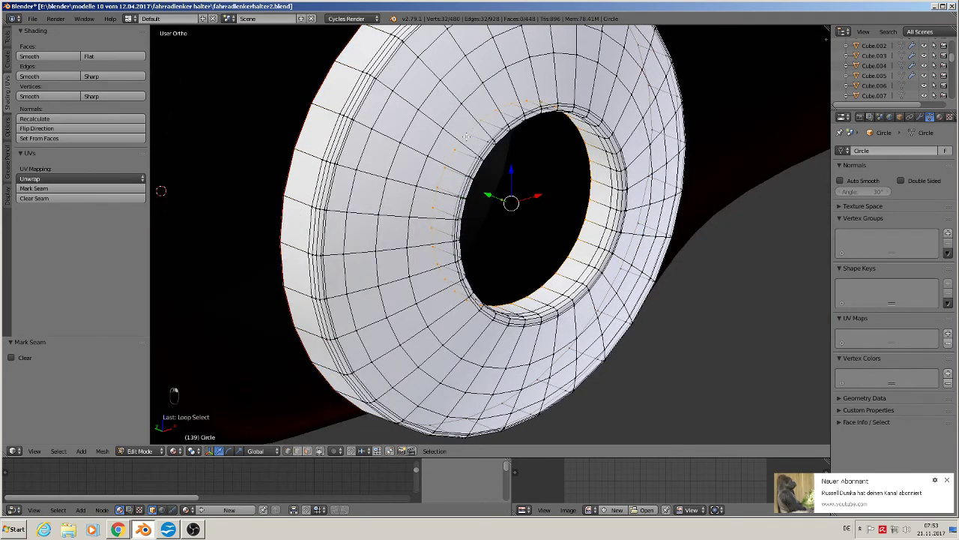
left_click(60, 188)
Step: Unwrap the whole dial mesh with Project From View in the front orthographic view and return to Object Mode
middle_click_drag(498, 272, 468, 274)
middle_click_drag(560, 338, 531, 253, "shift")
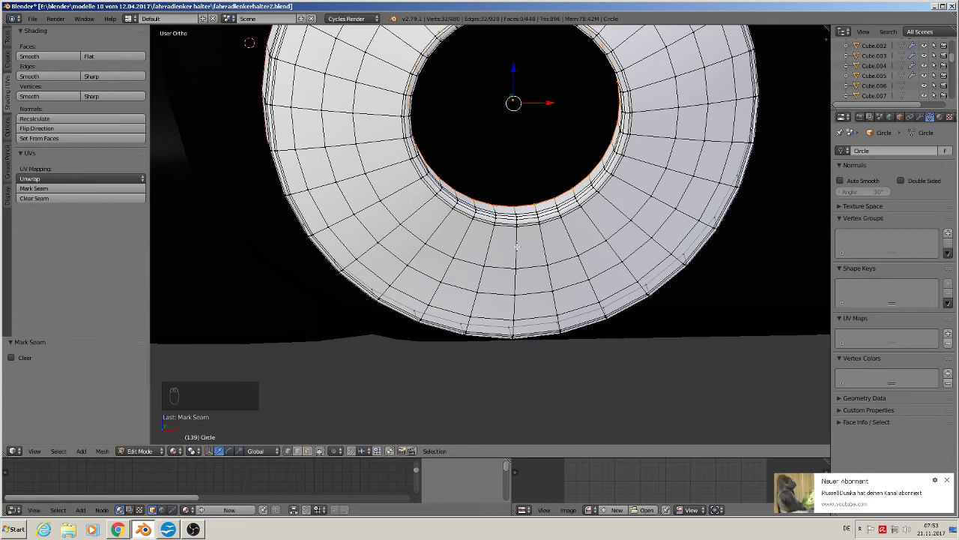
scroll(518, 242, "down", 3)
key("KP_1")
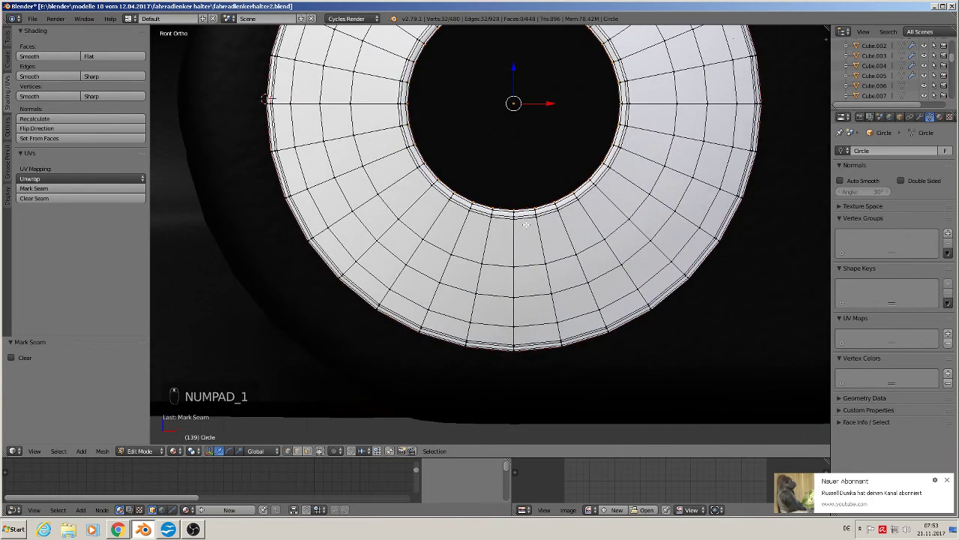
key("Tab")
key("Tab")
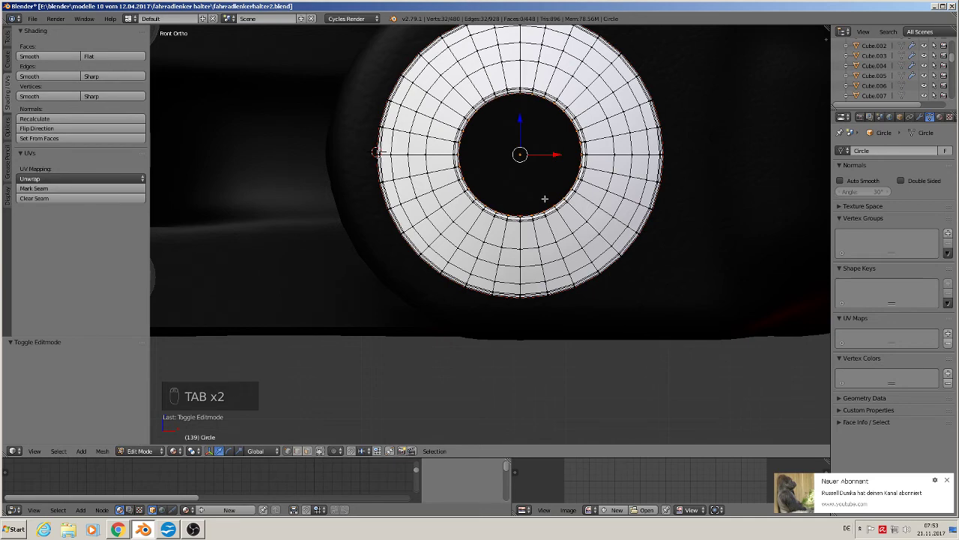
key("Tab")
key("Tab")
key("a")
key("a")
key("a")
key("a")
key("a")
key("a")
key("u")
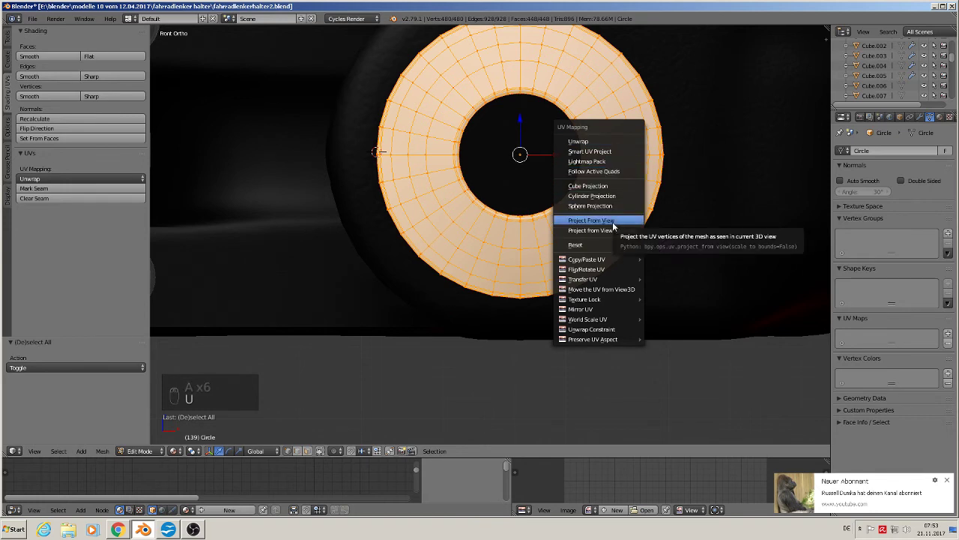
left_click(620, 222)
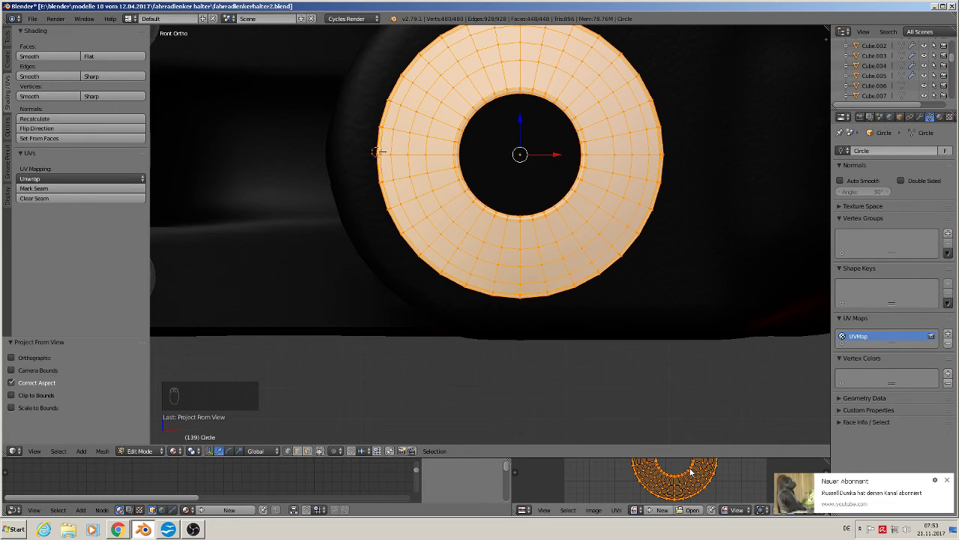
key("Tab")
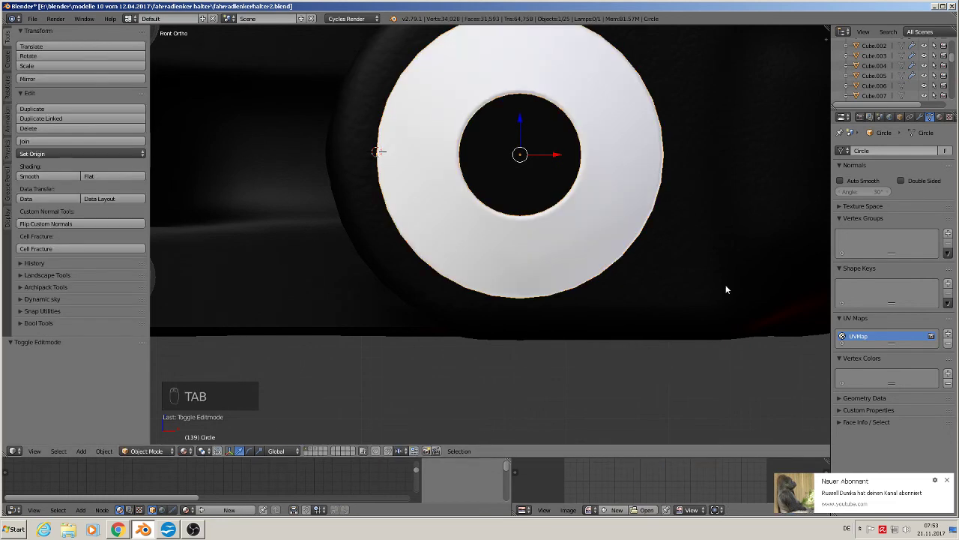
Step: Assign the existing black plastic material to the dial and deselect it
left_click(939, 117)
left_click(842, 183)
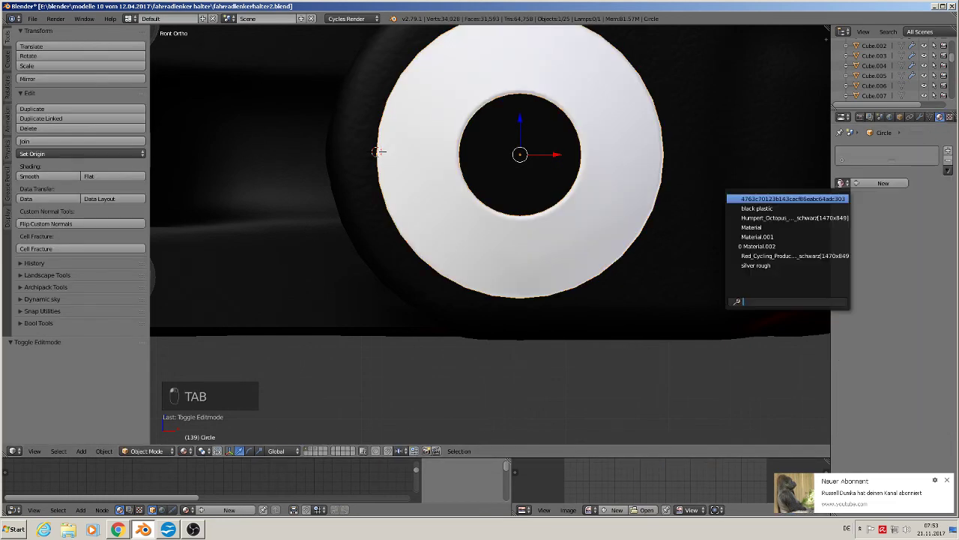
left_click(815, 210)
key("Tab")
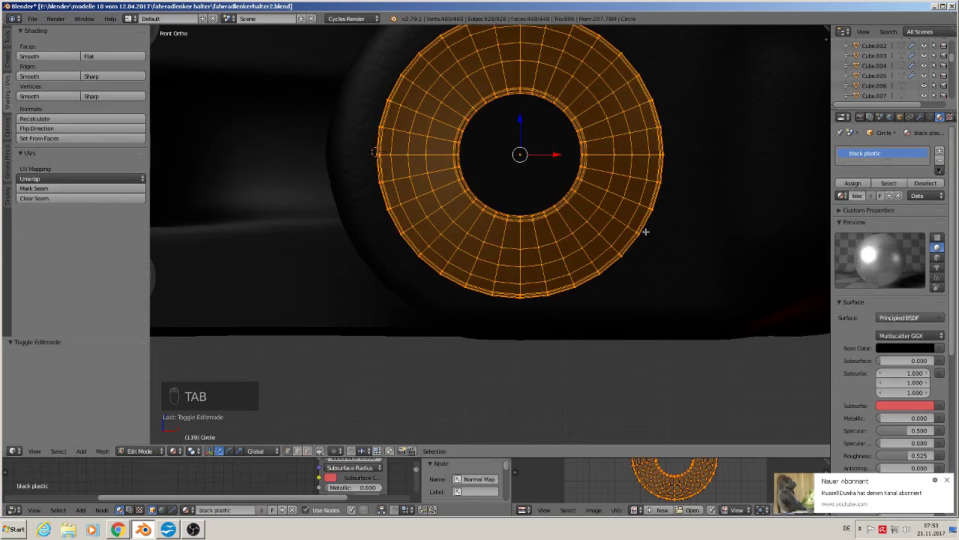
key("Tab")
scroll(611, 238, "up", 1)
key("a")
key("a")
key("a")
scroll(607, 240, "up", 3)
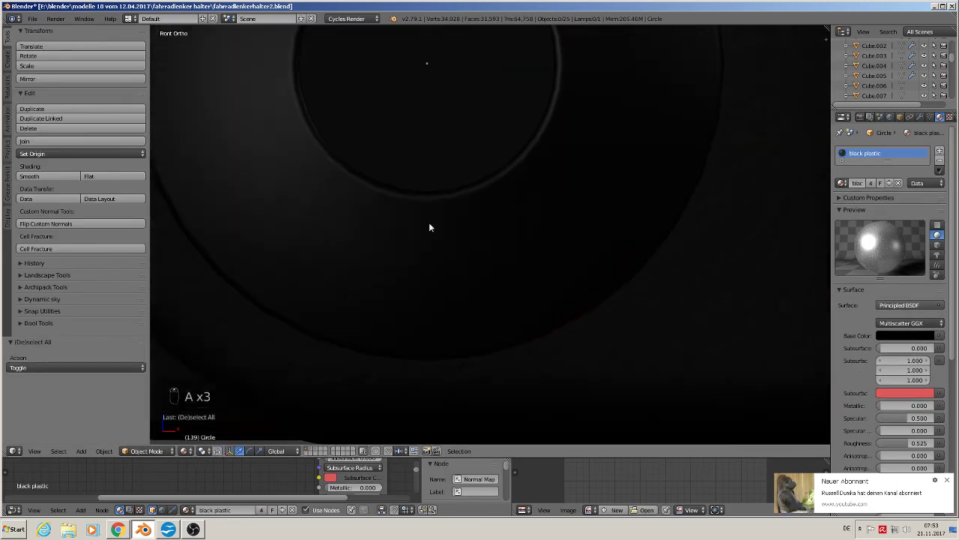
scroll(488, 239, "down", 6)
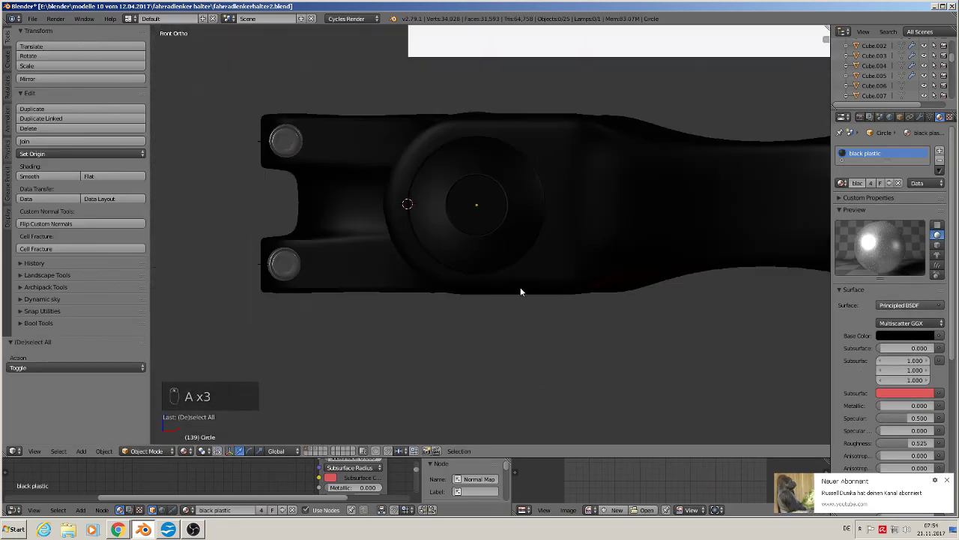
Step: Move the dial about 0.134 along Y against the stem's pivot hub and deselect it
middle_click_drag(520, 292, 534, 292)
right_click(446, 197)
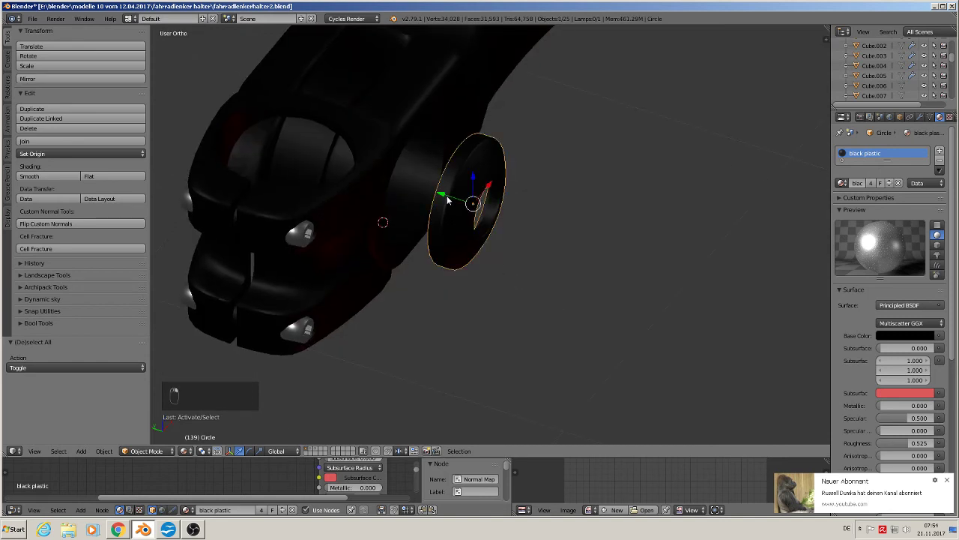
key("g")
key("y")
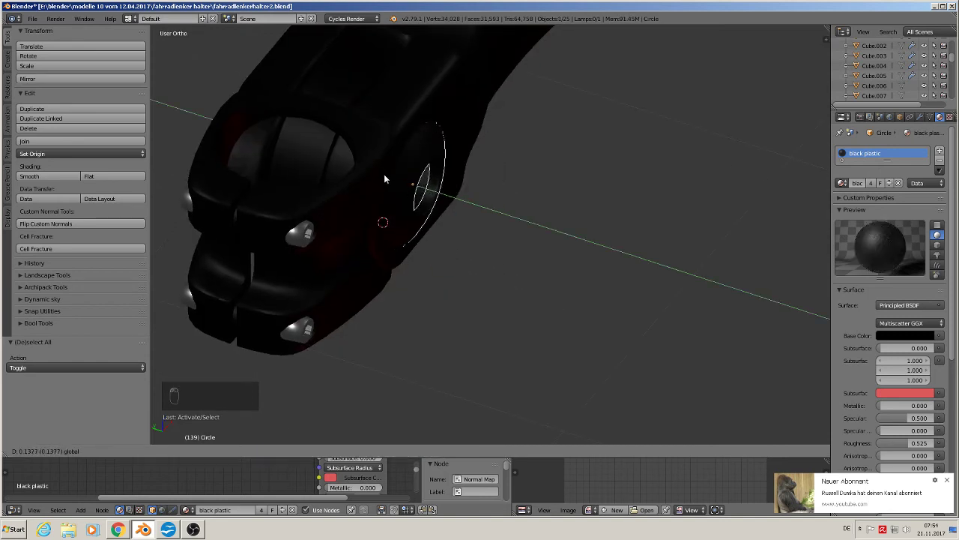
left_click(386, 174)
middle_click_drag(385, 173, 323, 150)
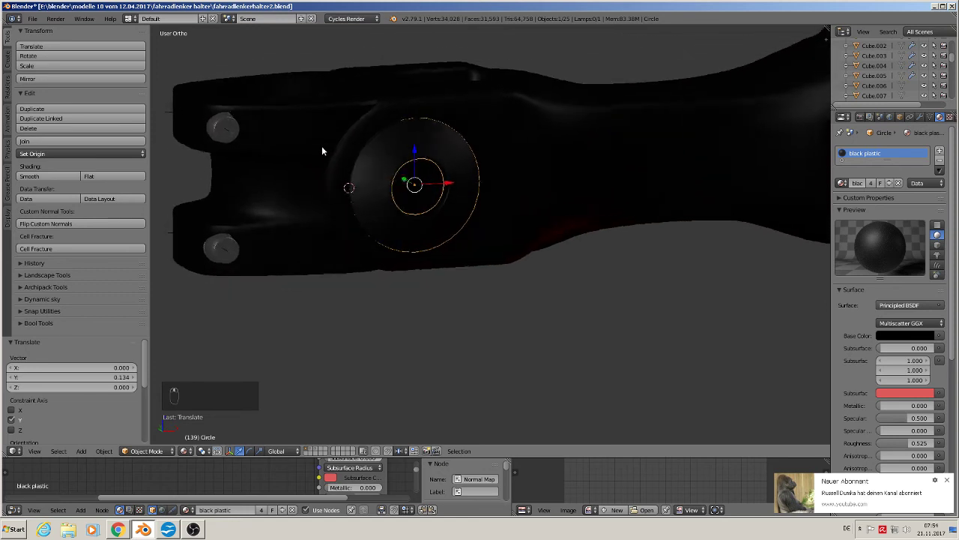
key("a")
Step: Switch to the scene layer that holds the silver bolt and frame the bolt in the view
middle_click_drag(462, 199, 527, 304)
scroll(559, 243, "down", 3)
scroll(528, 292, "down", 2)
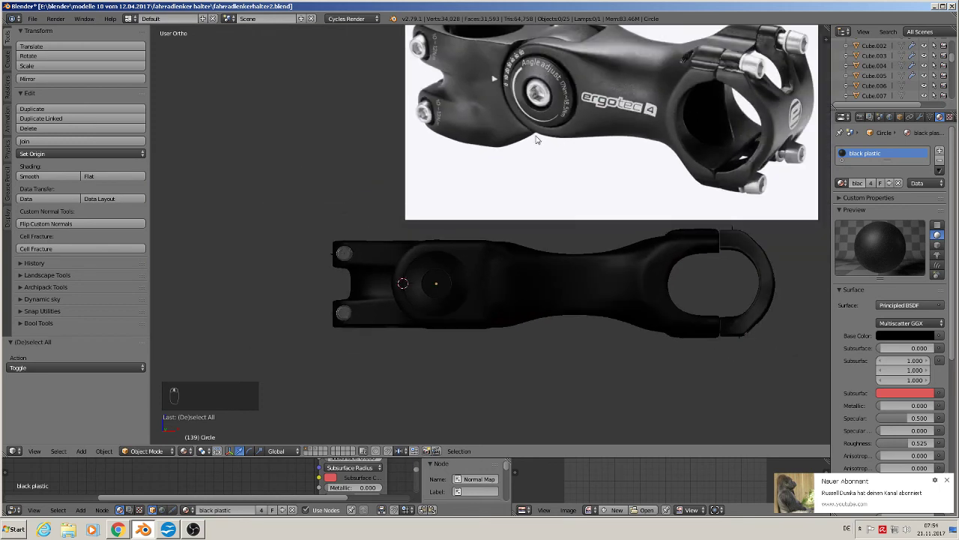
scroll(546, 234, "up", 1)
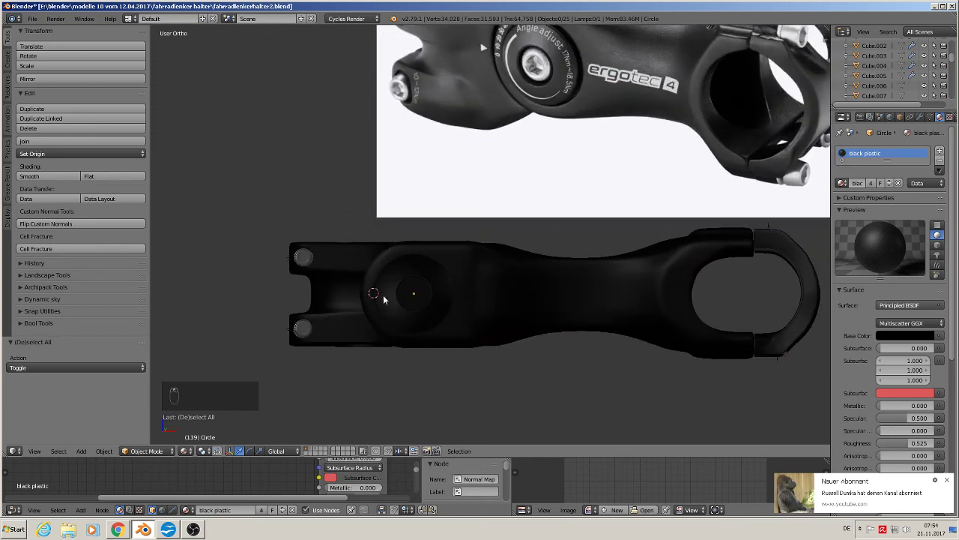
left_click(316, 450)
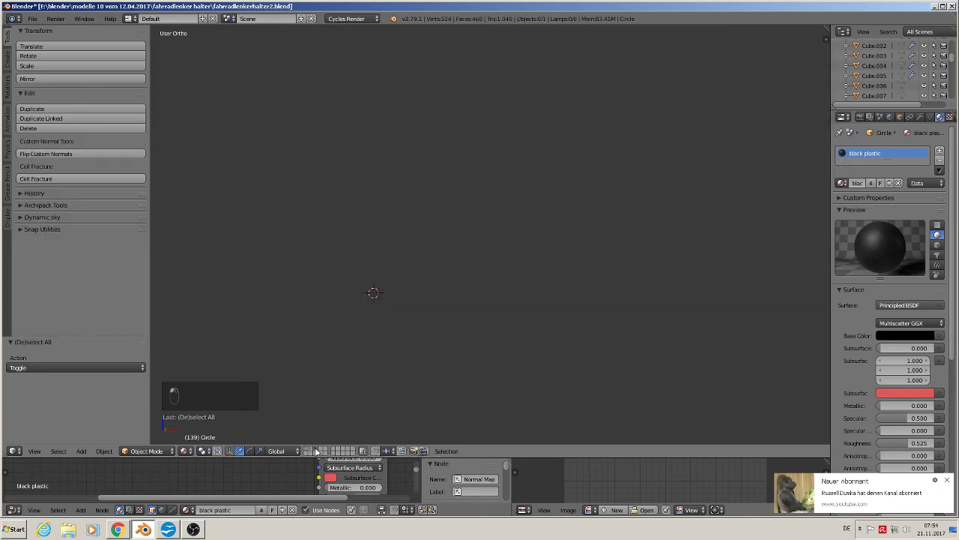
left_click(387, 393)
key("KP_Decimal")
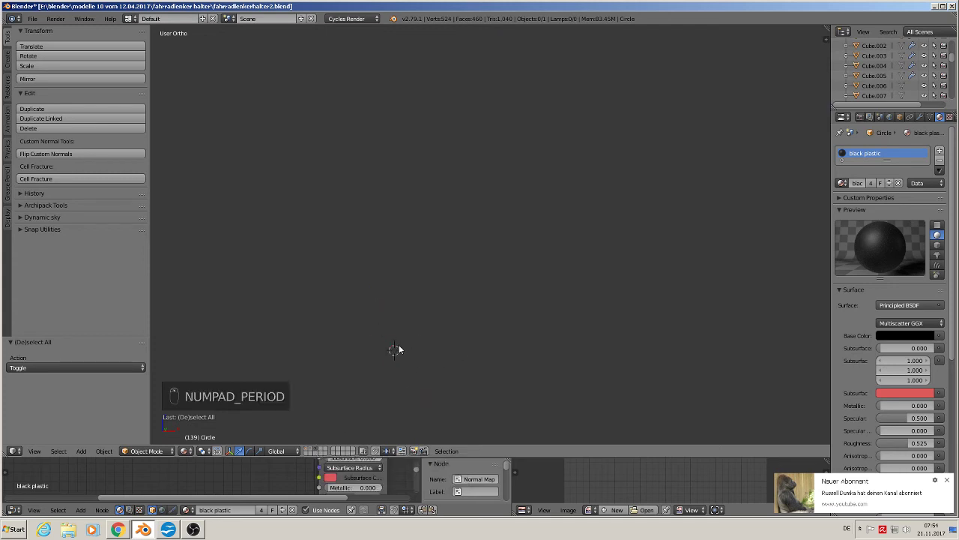
left_click(399, 348)
key("a")
key("a")
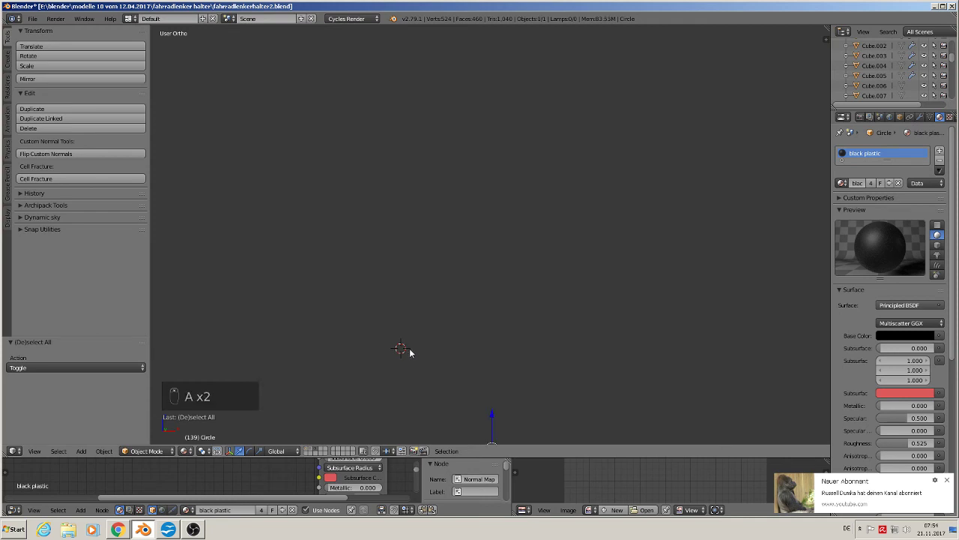
key("KP_Decimal")
left_click(408, 339)
key("KP_Decimal")
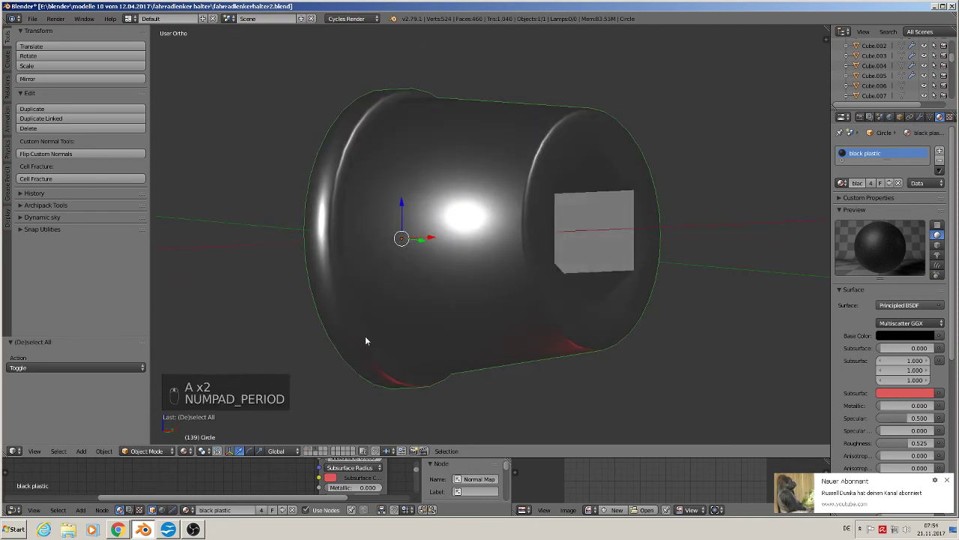
Step: Duplicate the silver rough bolt in place
scroll(460, 261, "down", 5)
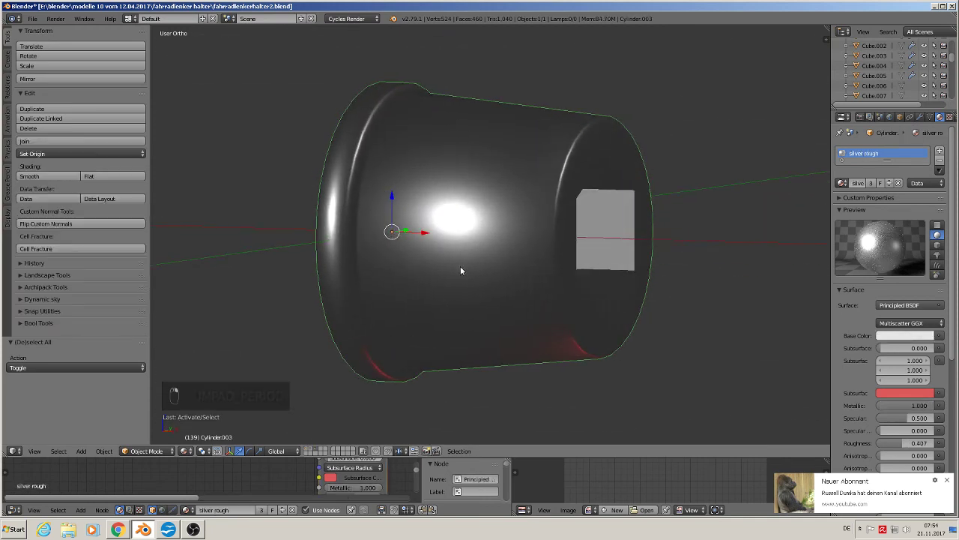
middle_click_drag(464, 284, 490, 300)
key("shift+d")
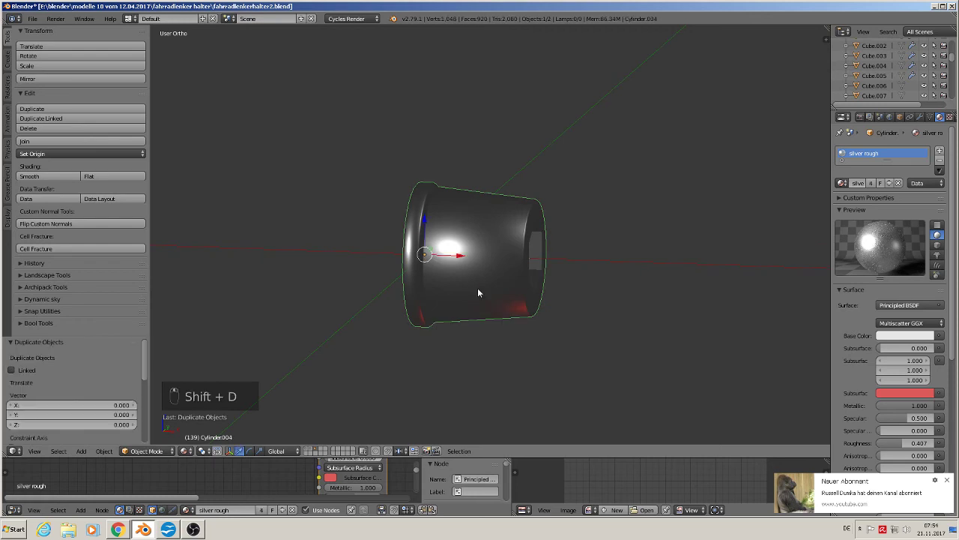
Step: Move the duplicate bolt about -0.114 along X and remove it from the group "screw 1"
left_click(264, 241)
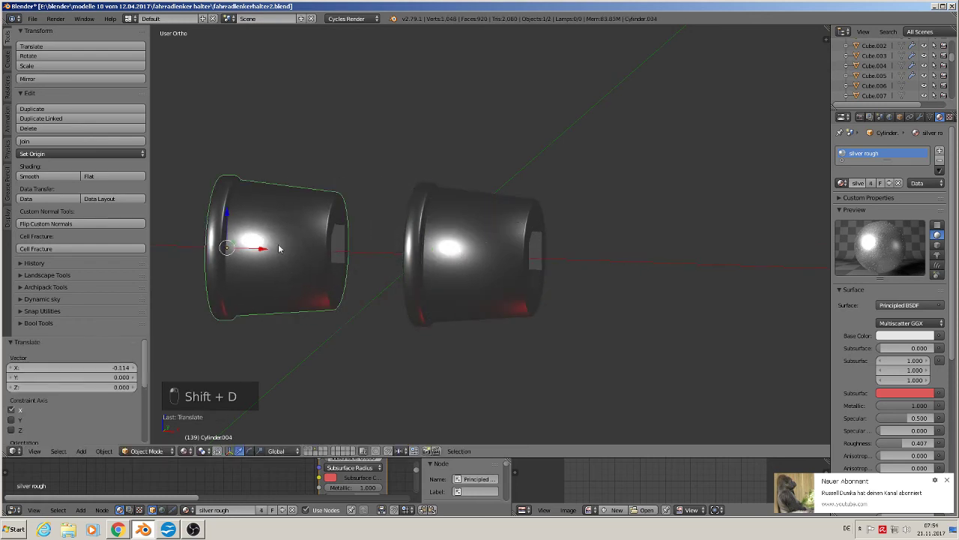
middle_click_drag(270, 244, 452, 268, "shift")
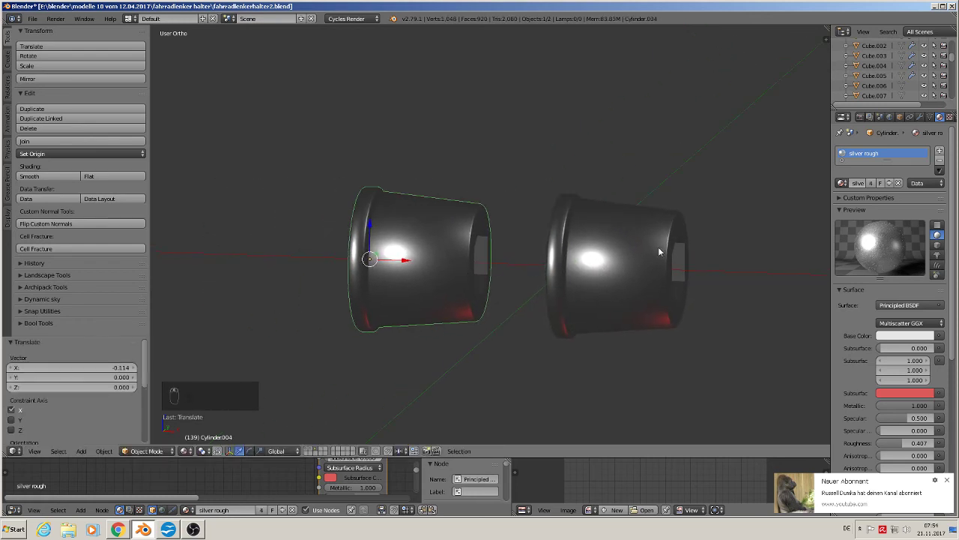
left_click(900, 118)
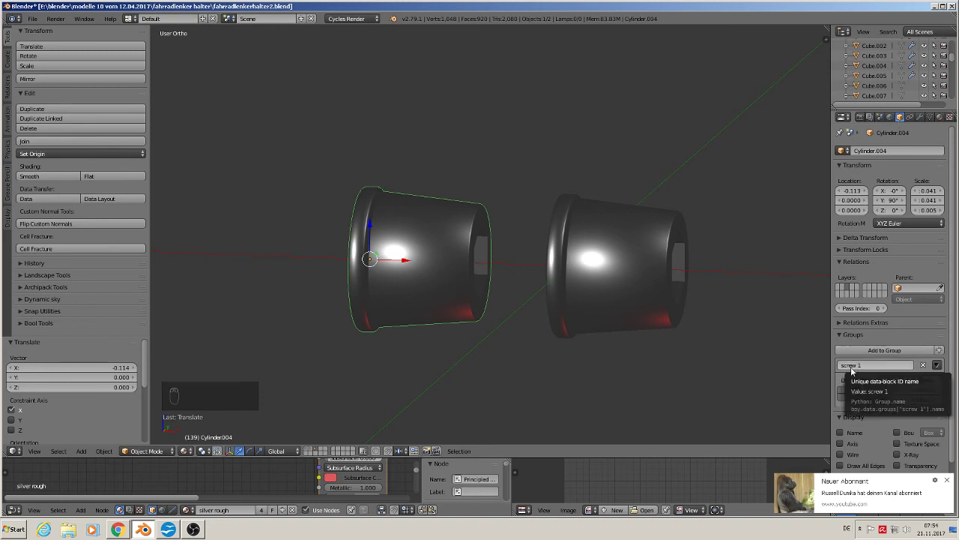
left_click(923, 365)
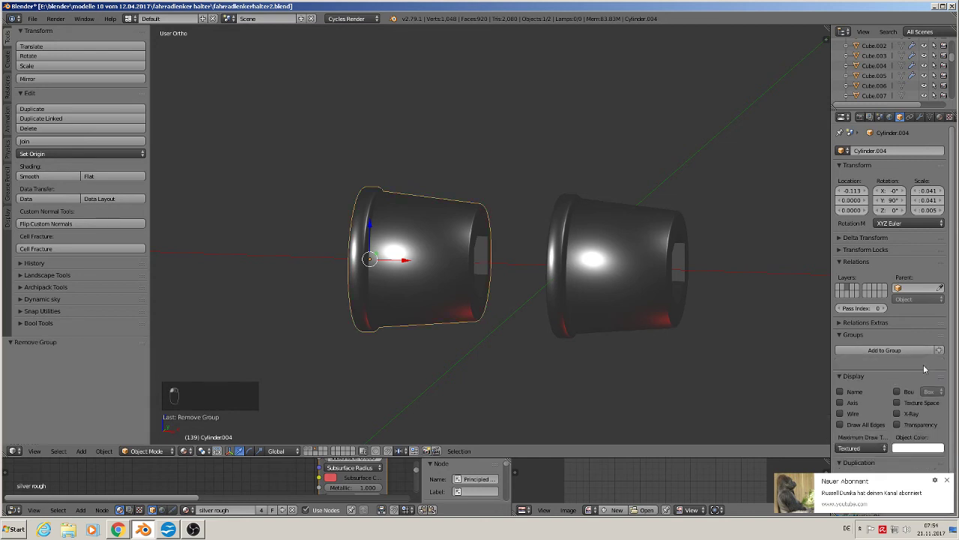
Step: Reselect the duplicate bolt, shift it about -0.032 more along X, and select the original to check its group
key("a")
right_click(412, 261)
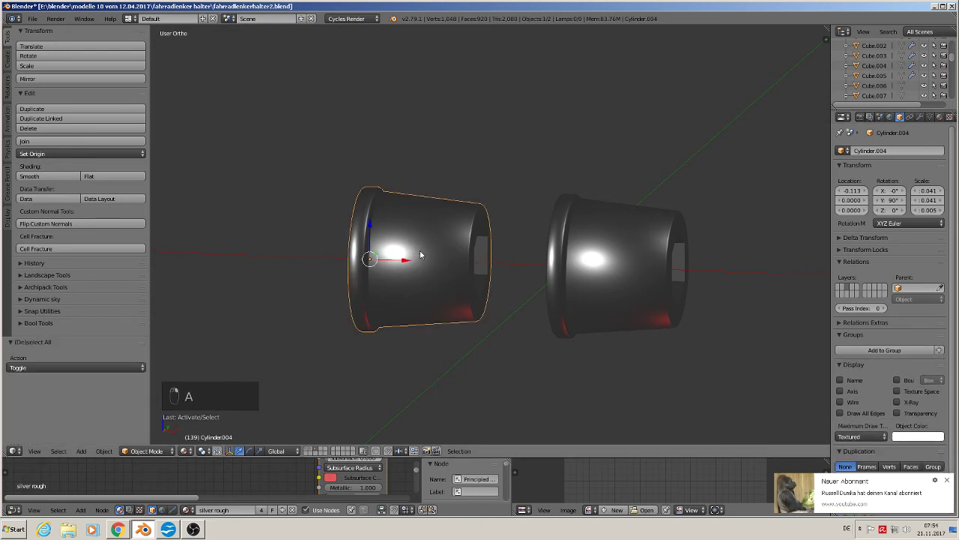
left_click_drag(403, 261, 348, 261)
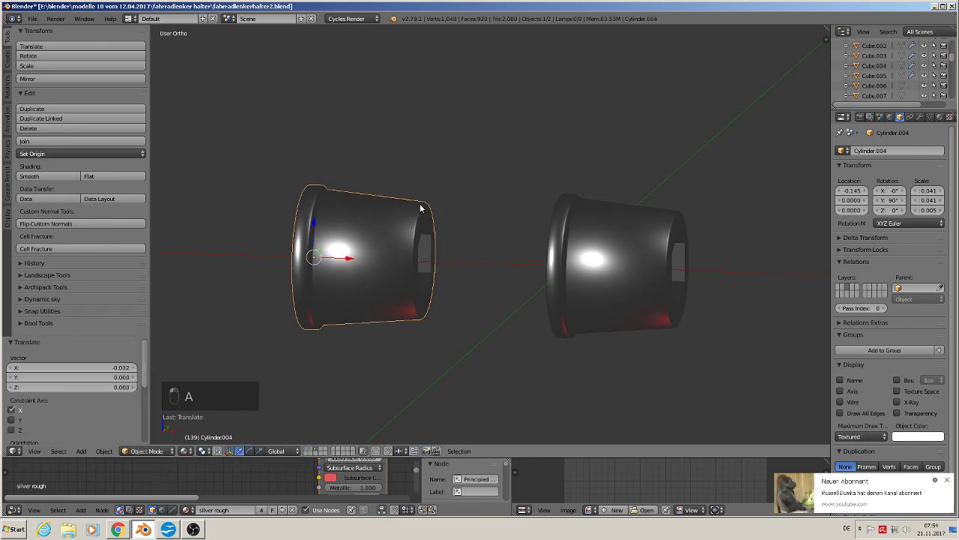
right_click(606, 231)
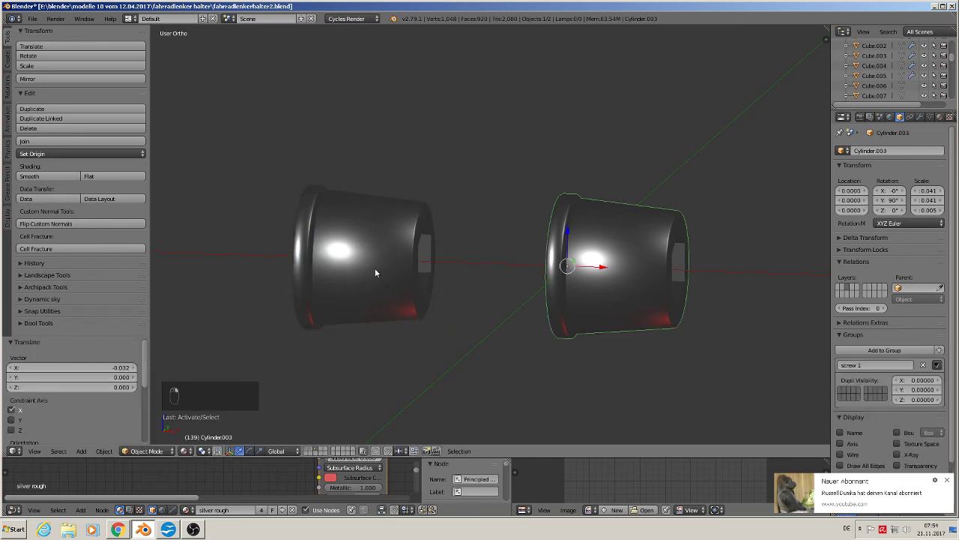
Step: Move the duplicate bolt to the first scene layer and display that layer
right_click(362, 249)
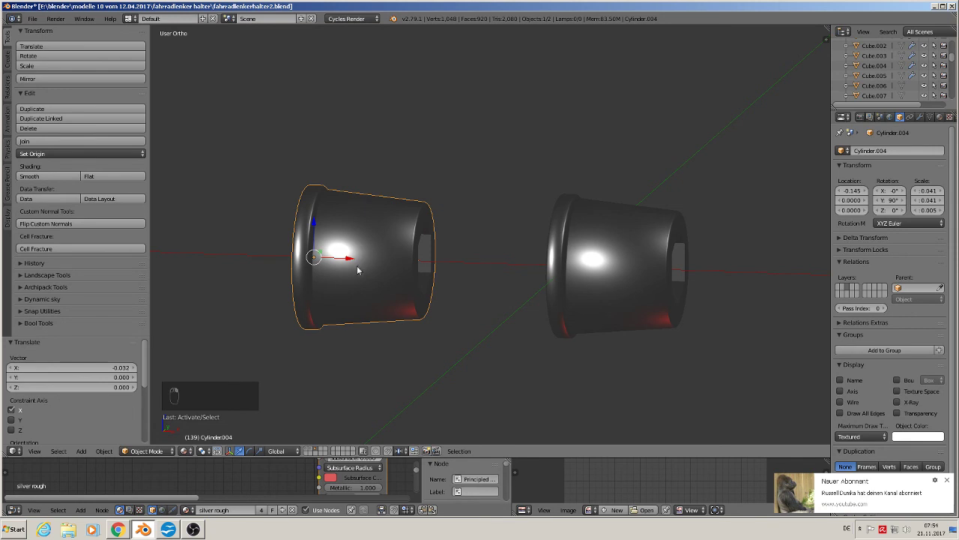
key("m")
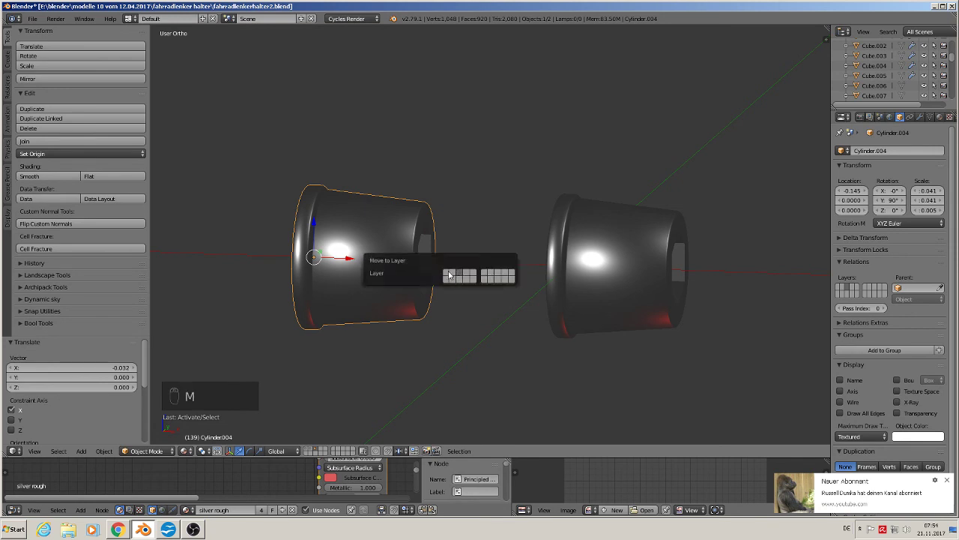
left_click(449, 275)
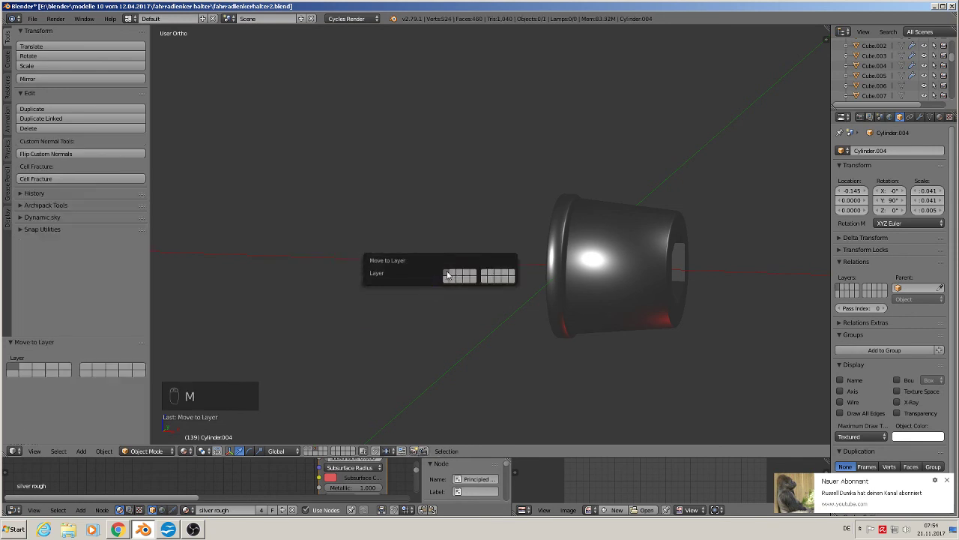
left_click(309, 452)
scroll(348, 373, "down", 2)
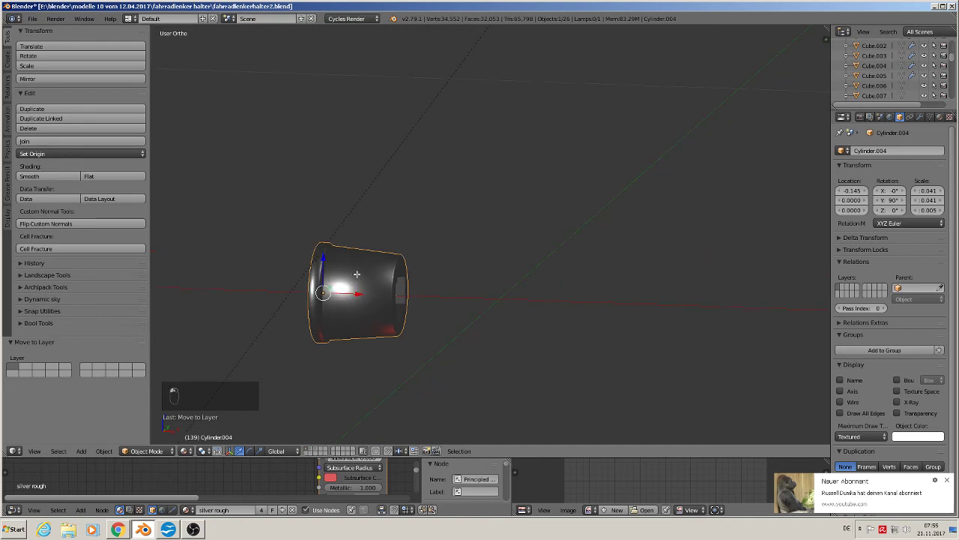
Step: Delete all vertices of the rim ring around the wide end of the duplicate bolt's mesh
key("Tab")
key("a")
key("a")
key("l")
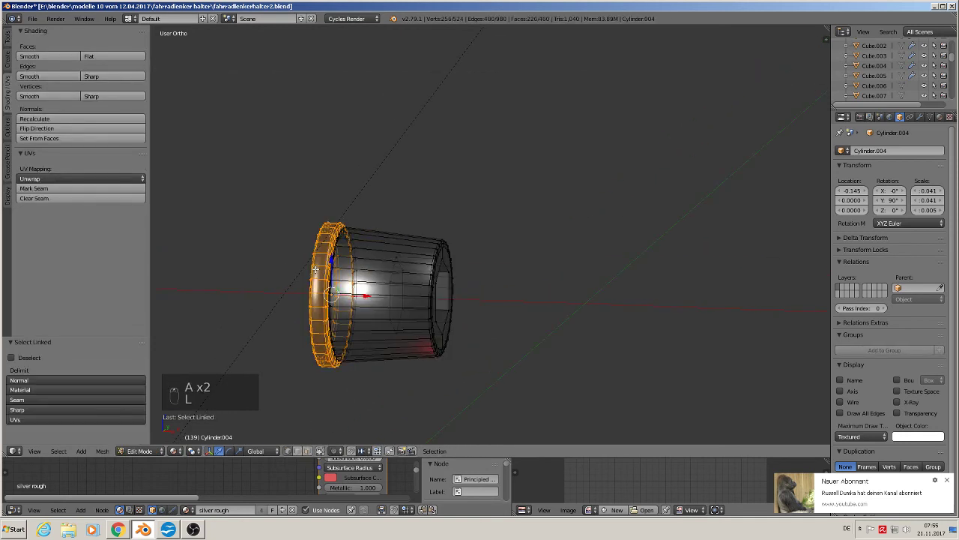
key("x")
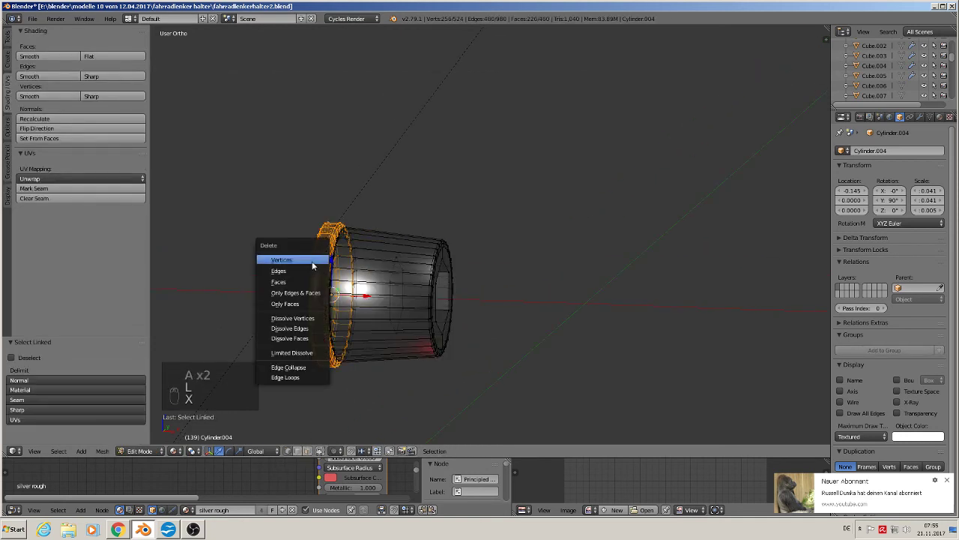
left_click(311, 260)
Step: Select the vertices of the bolt's narrow socket end and scale them by about 1.155 to straighten the body
scroll(374, 295, "up", 2)
middle_click_drag(492, 276, 499, 271)
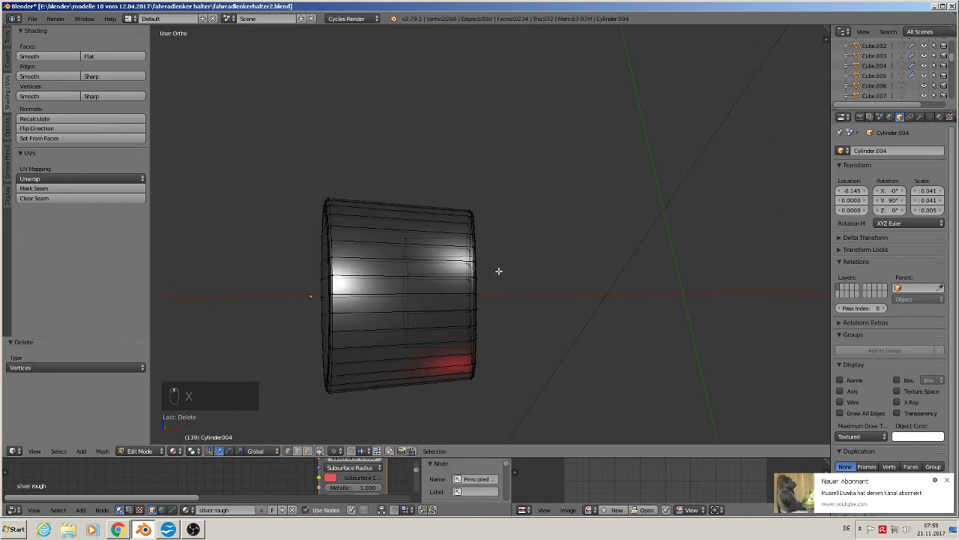
key("b")
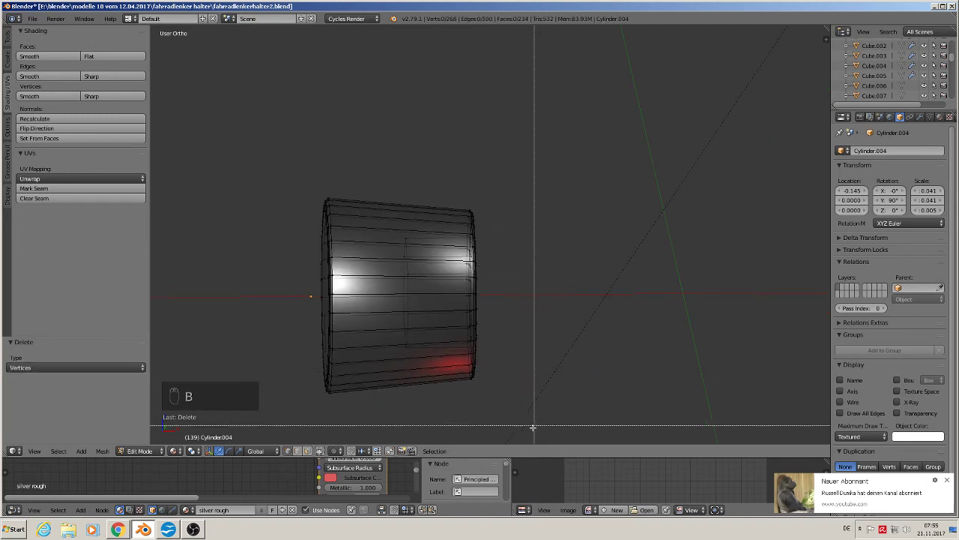
left_click_drag(458, 203, 529, 444)
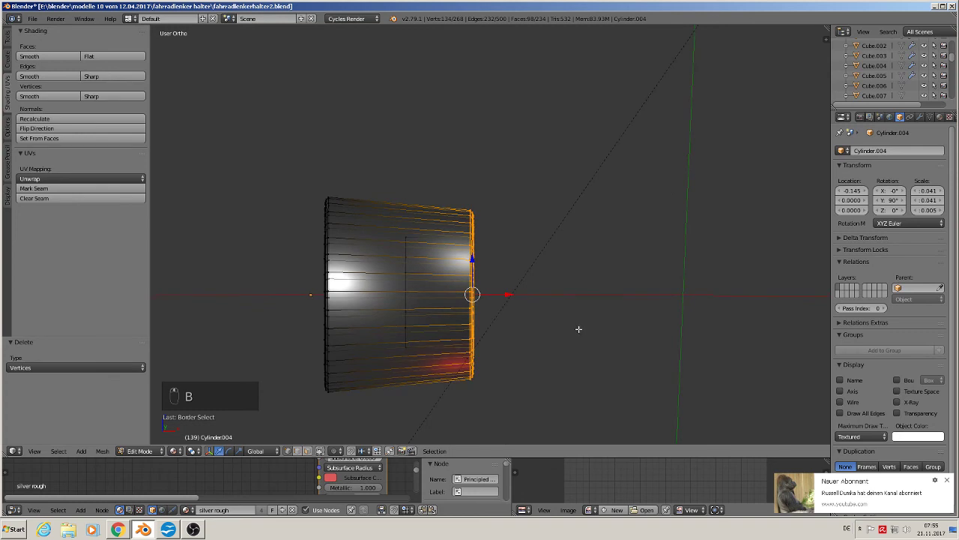
key("KP_1")
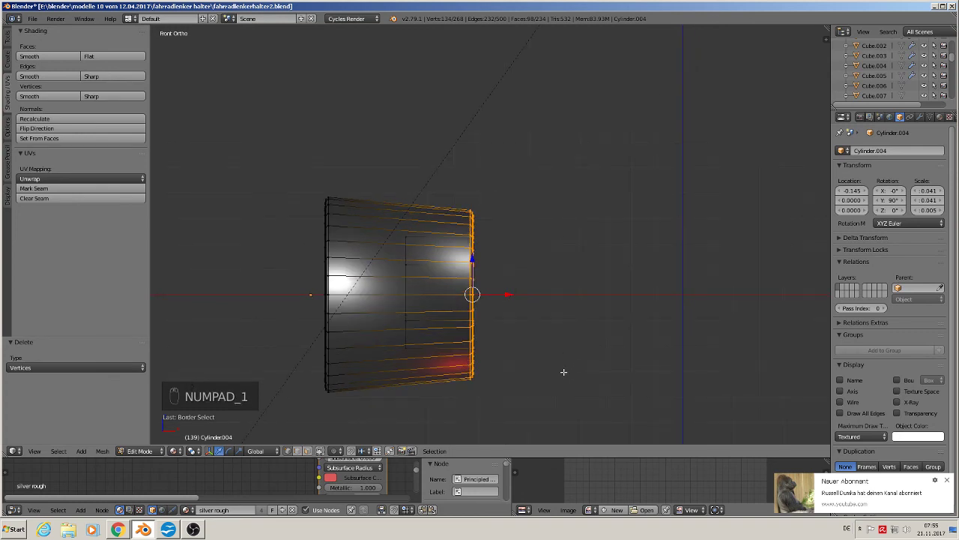
key("s")
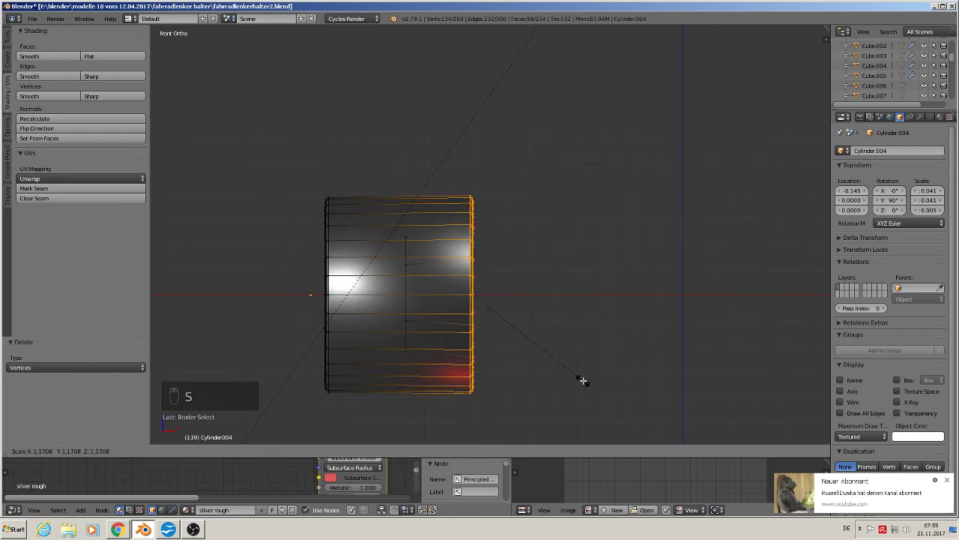
left_click(580, 379)
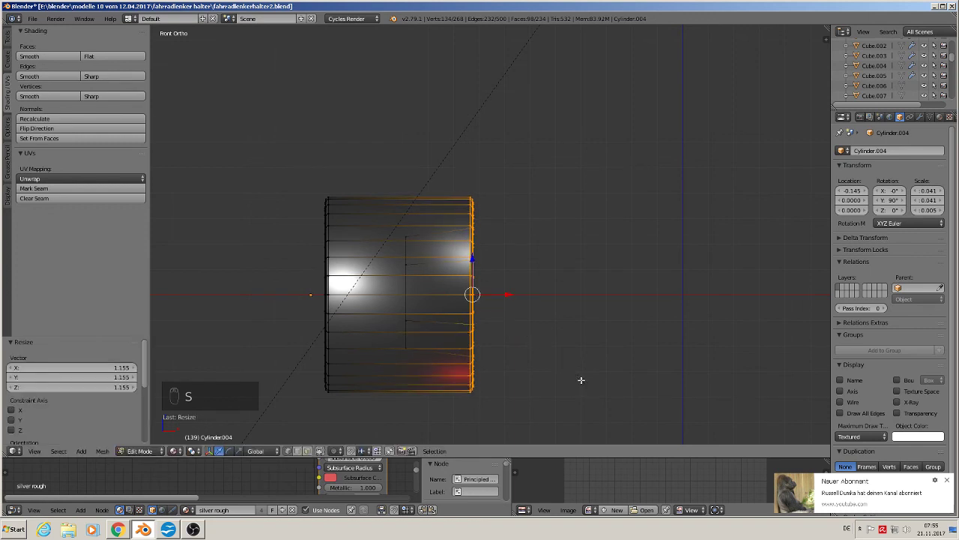
scroll(563, 368, "down", 2)
key("Tab")
Step: Add an Edge Split modifier to the bolt and return to Object Mode
mouse_move(564, 368)
middle_mouse_down()
mouse_move(474, 372)
mouse_move(568, 368)
middle_mouse_up()
key("Tab")
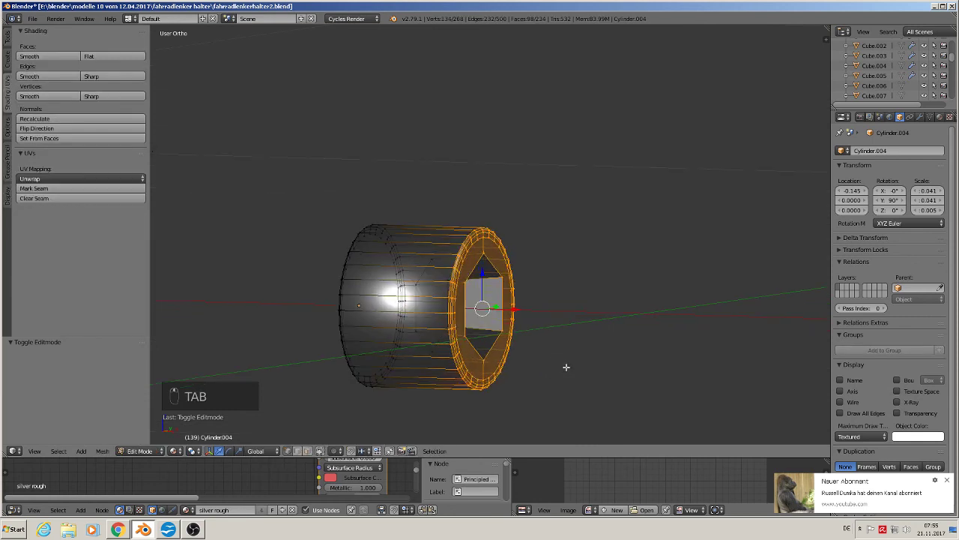
left_click(920, 117)
left_click(894, 153)
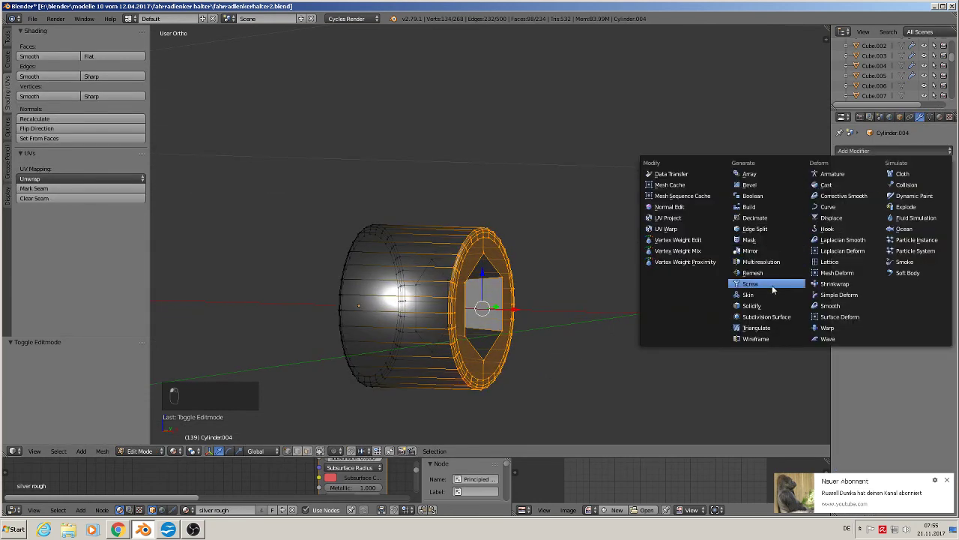
left_click(755, 229)
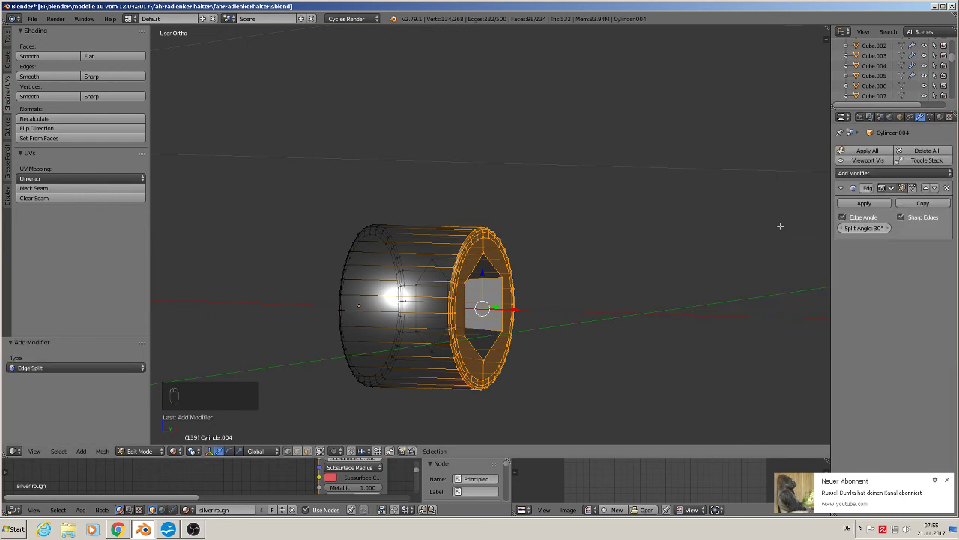
key("Tab")
Step: Rotate the bolt by -90° about the global Z axis
scroll(563, 315, "down", 3)
key("KP_1")
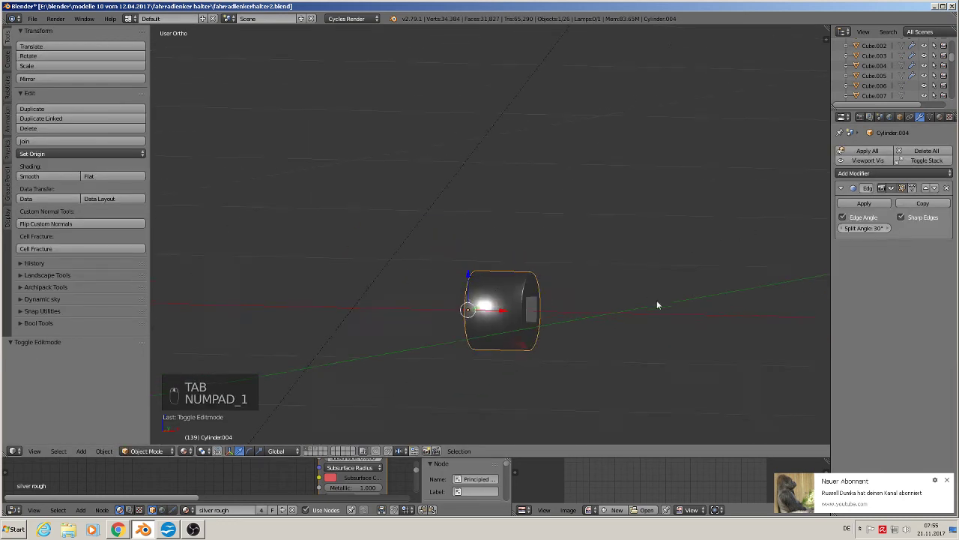
scroll(616, 332, "down", 4)
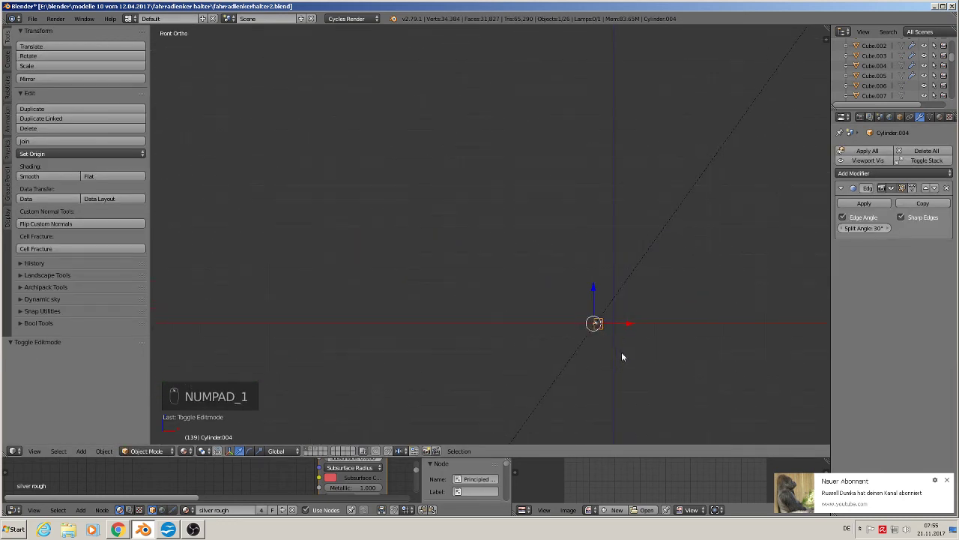
type("rz")
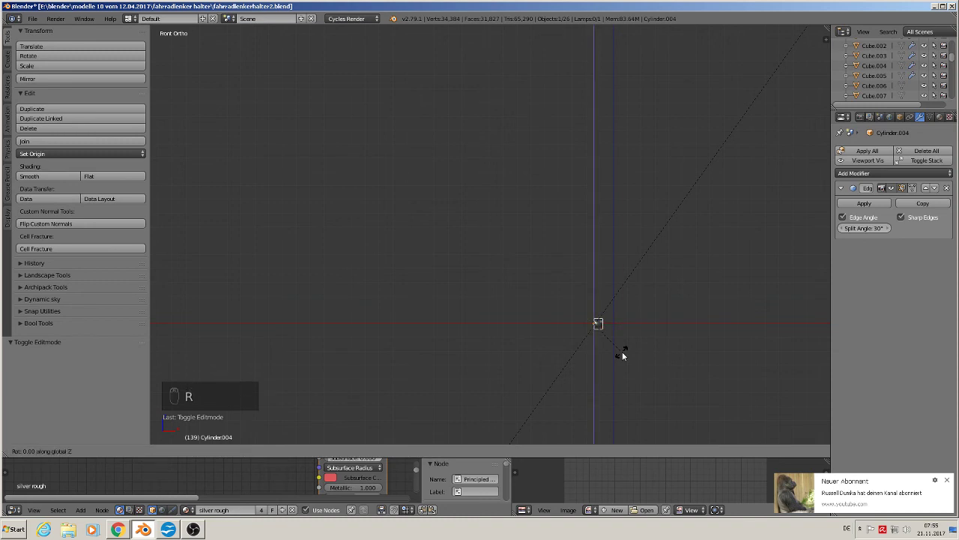
type("-90")
left_click(618, 347)
Step: Move the bolt in front view onto the stem's pivot area, about -5.511 in X and 6.594 in Z, and frame it
scroll(603, 339, "down", 3)
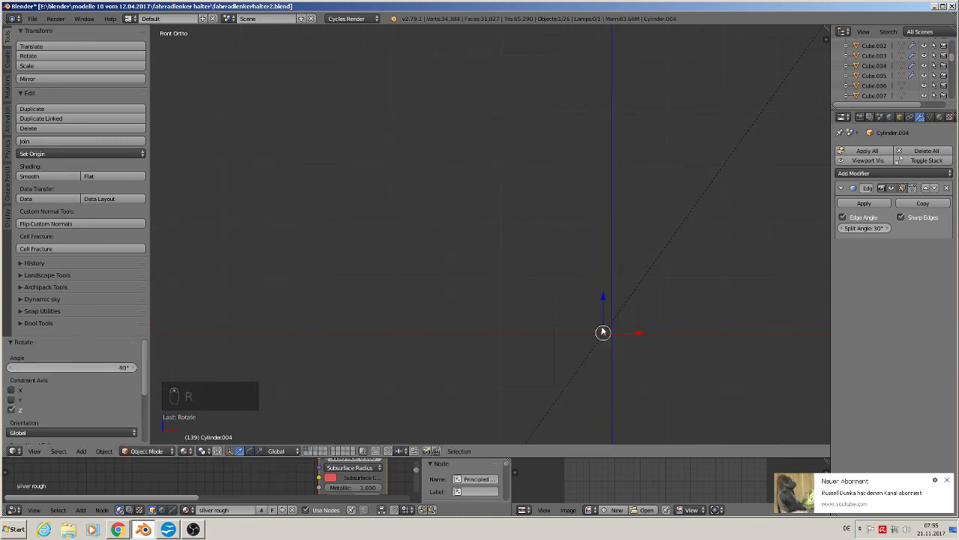
key("g")
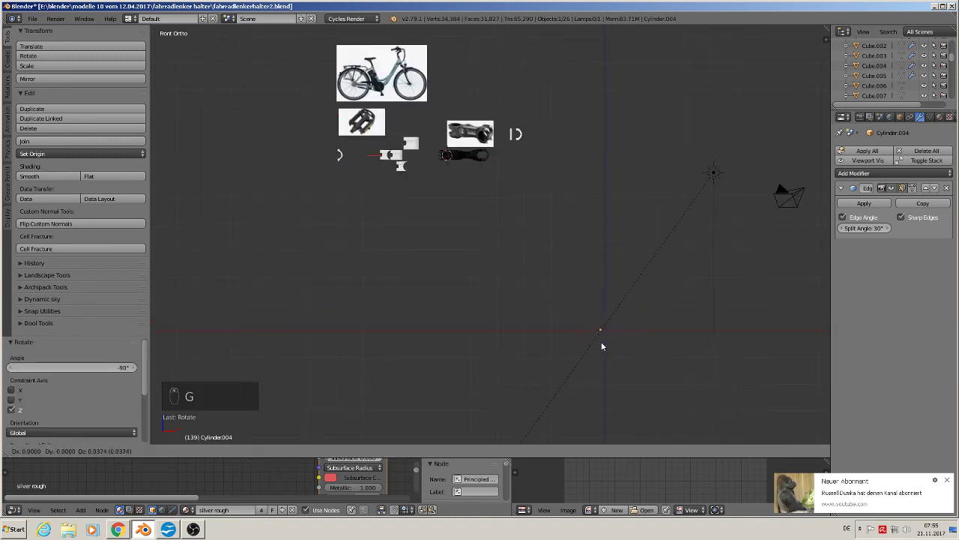
left_click(454, 169)
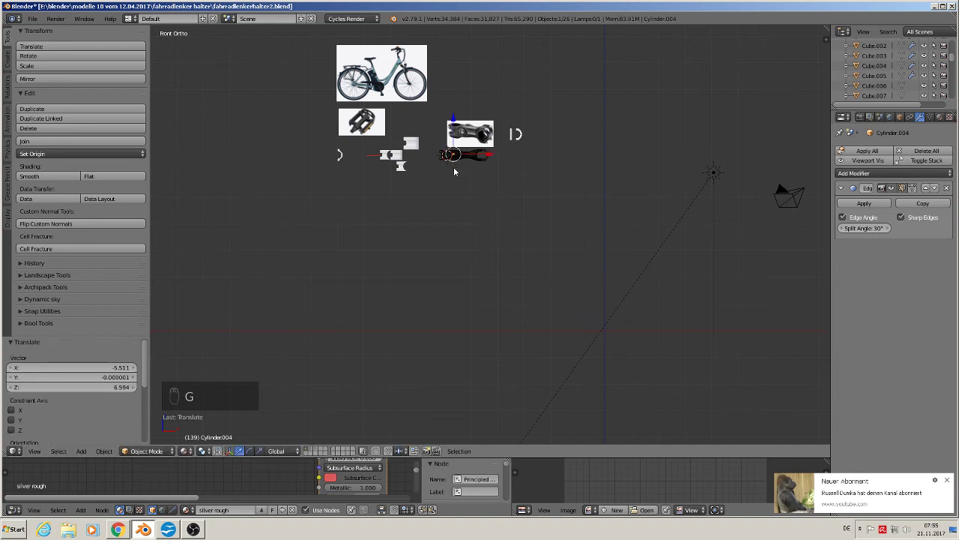
key("KP_Decimal")
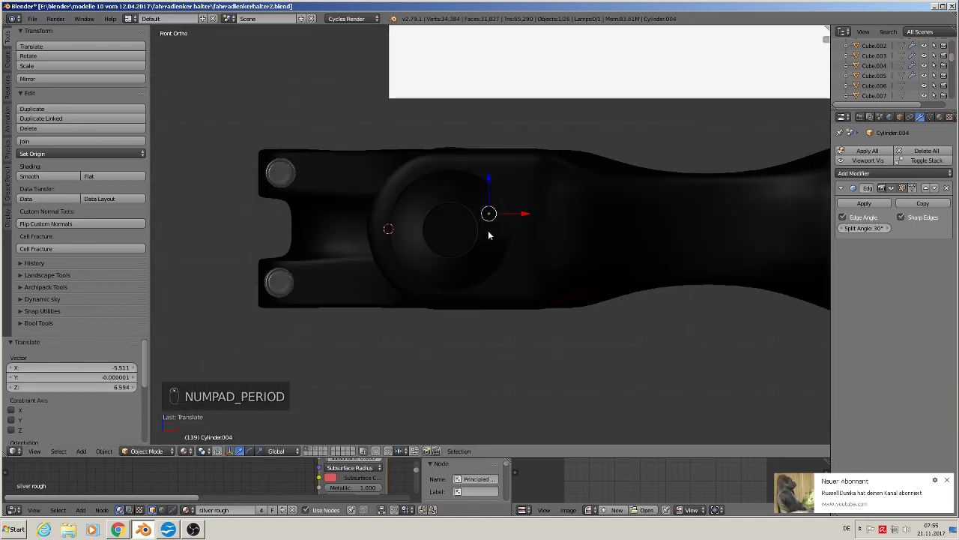
Step: Bring the bolt out in front of the dial and shift it about -0.072 along X and -0.031 along Z
middle_click_drag(489, 235, 450, 267)
left_click_drag(514, 209, 267, 375)
middle_click_drag(267, 375, 419, 259)
left_click_drag(419, 259, 381, 290)
middle_click_drag(381, 291, 414, 248)
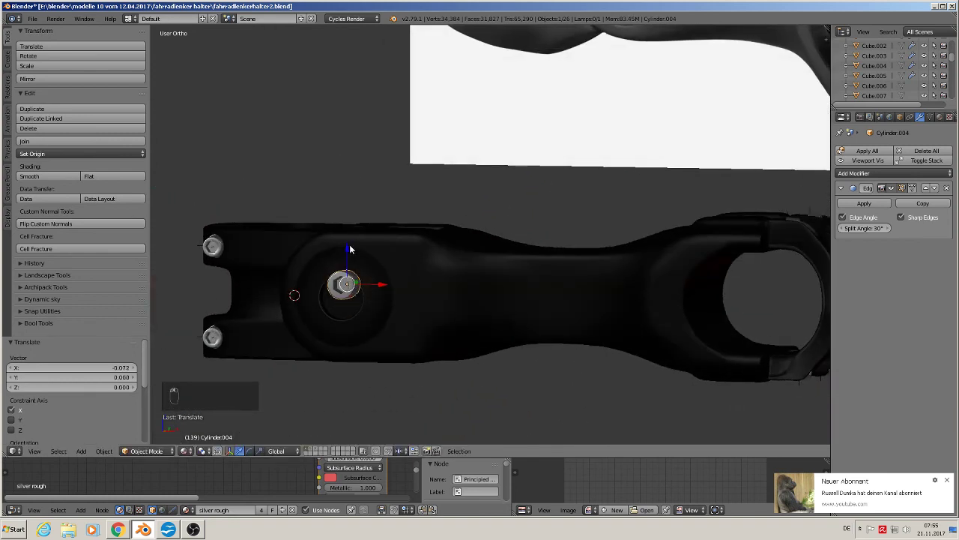
left_click_drag(349, 249, 346, 262)
middle_click_drag(400, 306, 449, 285)
Step: Centre the bolt on the dial by shifting it about -0.011 along X, plus about -0.007 in X and -0.003 in Z
key("KP_7")
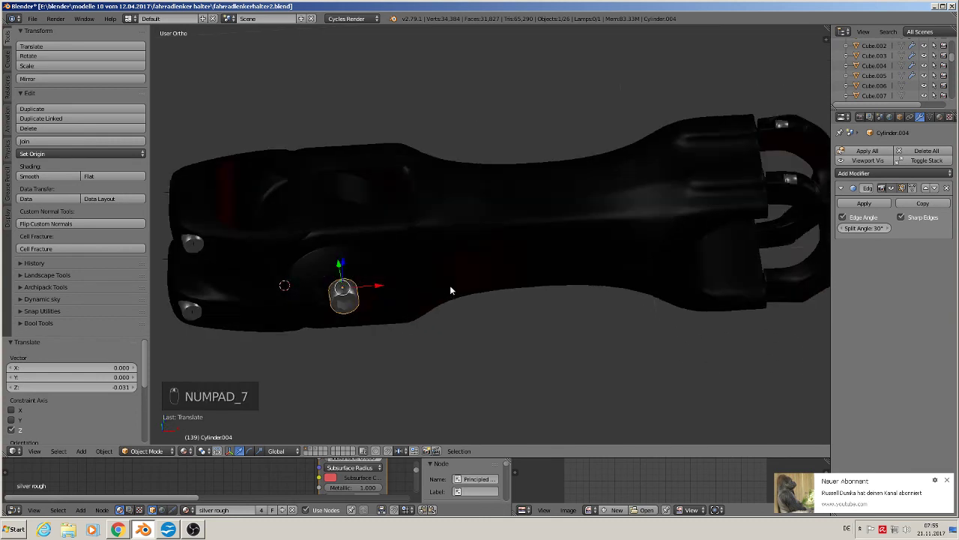
scroll(319, 269, "up", 2)
left_click_drag(315, 273, 350, 270)
key("KP_1")
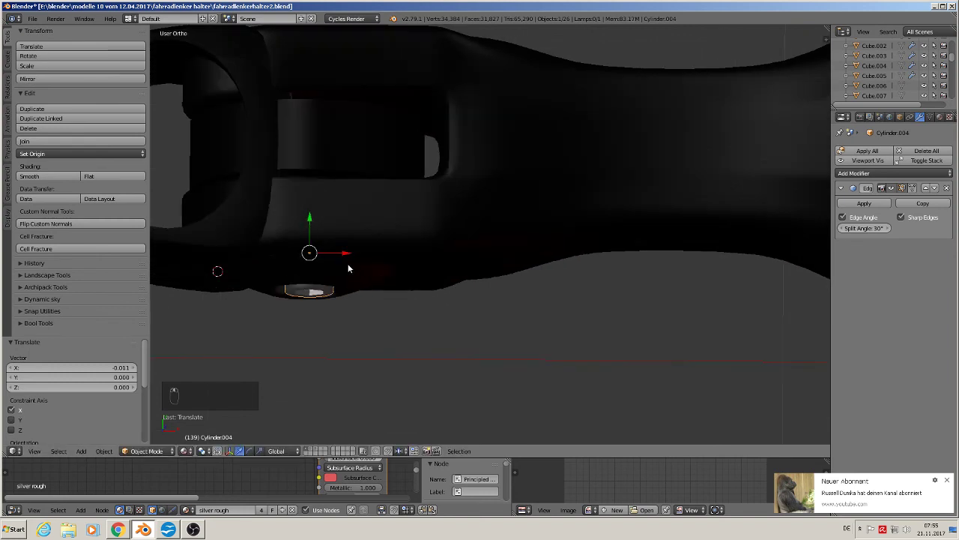
scroll(347, 266, "up", 2)
middle_click_drag(334, 269, 497, 207, "shift")
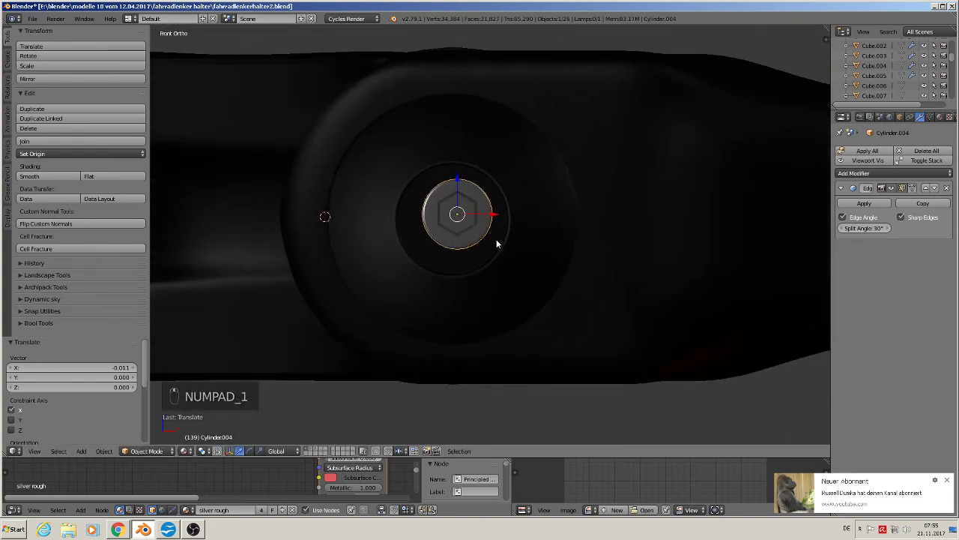
key("g")
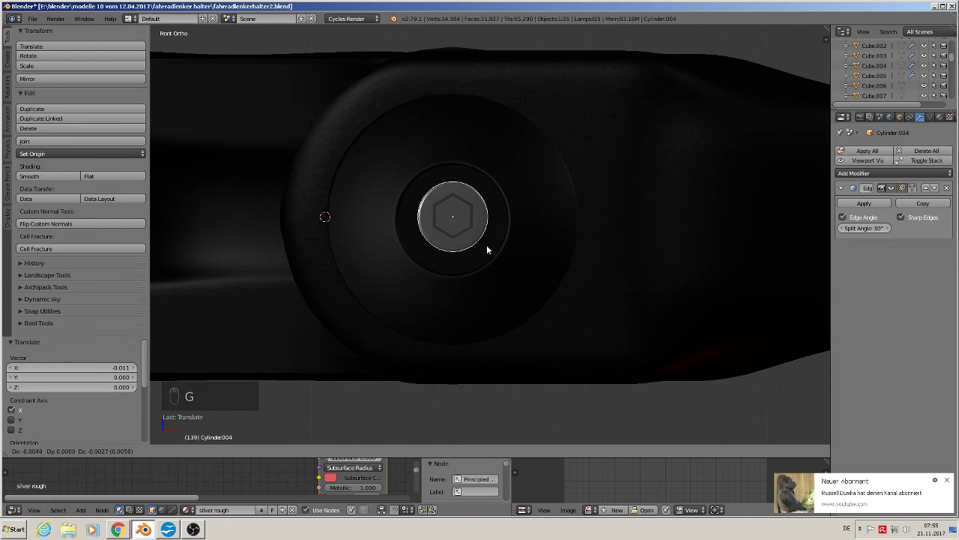
right_click(485, 244)
Step: Scale the bolt up by about 1.458 and re-centre it on the dial, about 0.002 in X and -0.003 in Z
key("s")
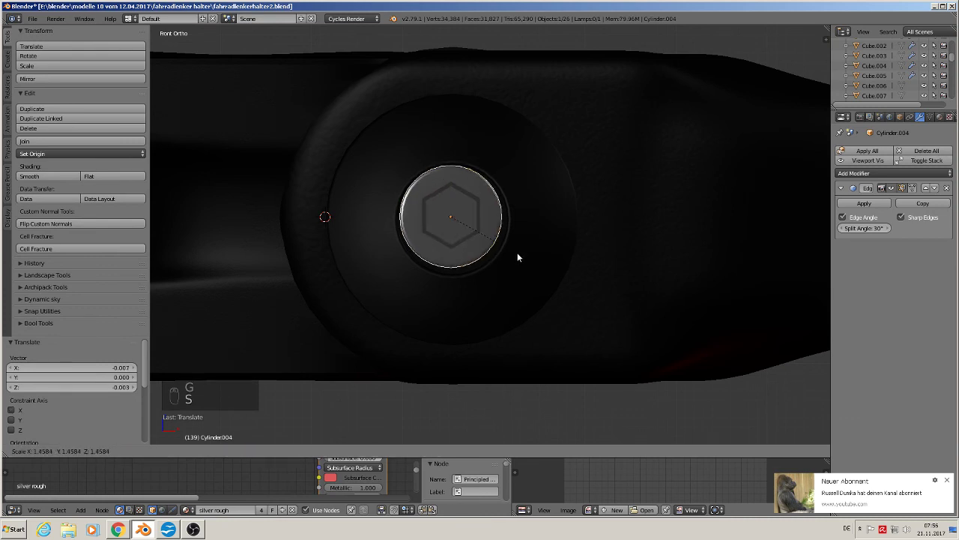
left_click(517, 257)
key("g")
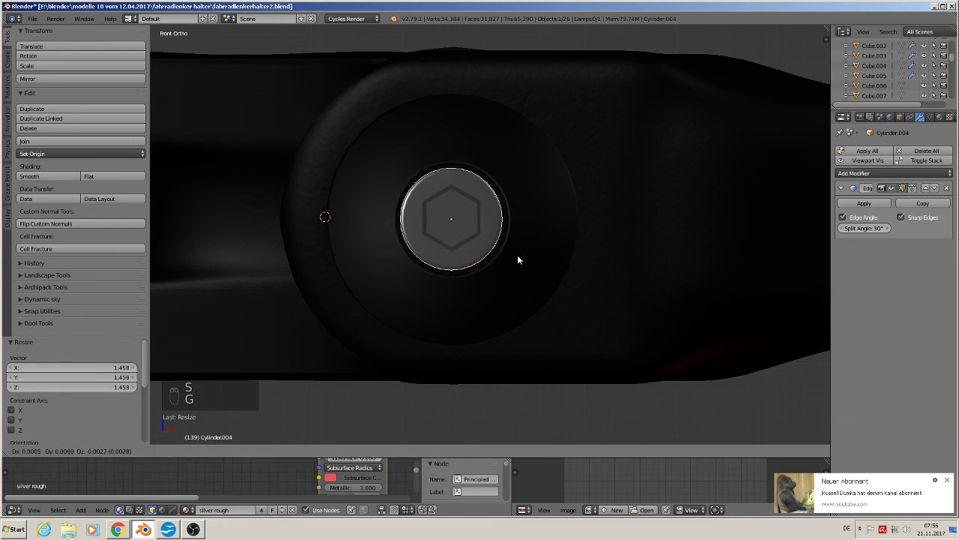
left_click(517, 257)
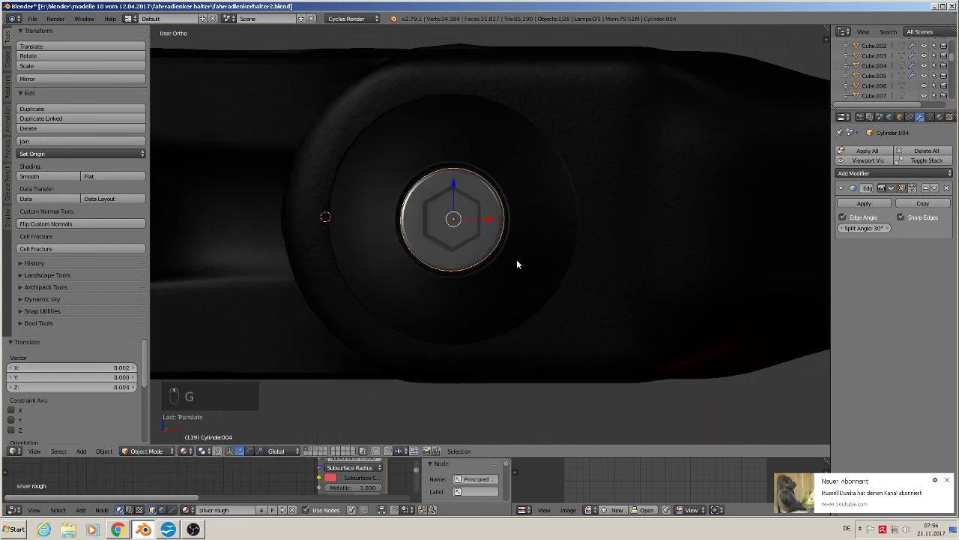
Step: Push the bolt along the global Y axis into the dial's recess and deselect everything
middle_click_drag(516, 259, 538, 197)
key("g")
key("y")
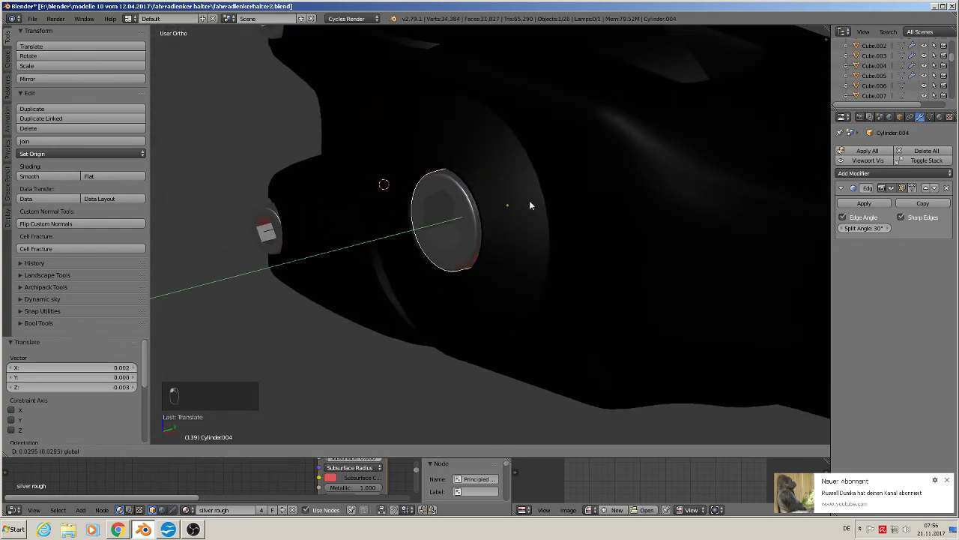
left_click(532, 200)
key("a")
Step: Duplicate the bolt and the dial together and move the copies about 0.627 along Y to the stem's opposite side
middle_click_drag(530, 227, 617, 232)
scroll(593, 255, "down", 3)
middle_click_drag(570, 274, 608, 287)
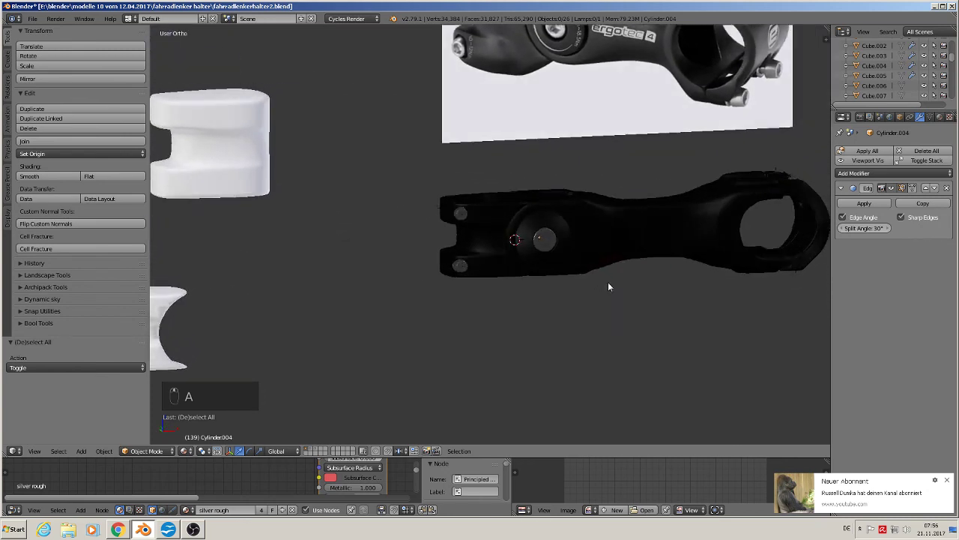
scroll(597, 280, "up", 3)
scroll(597, 279, "up", 1)
middle_click_drag(497, 239, 633, 325, "shift")
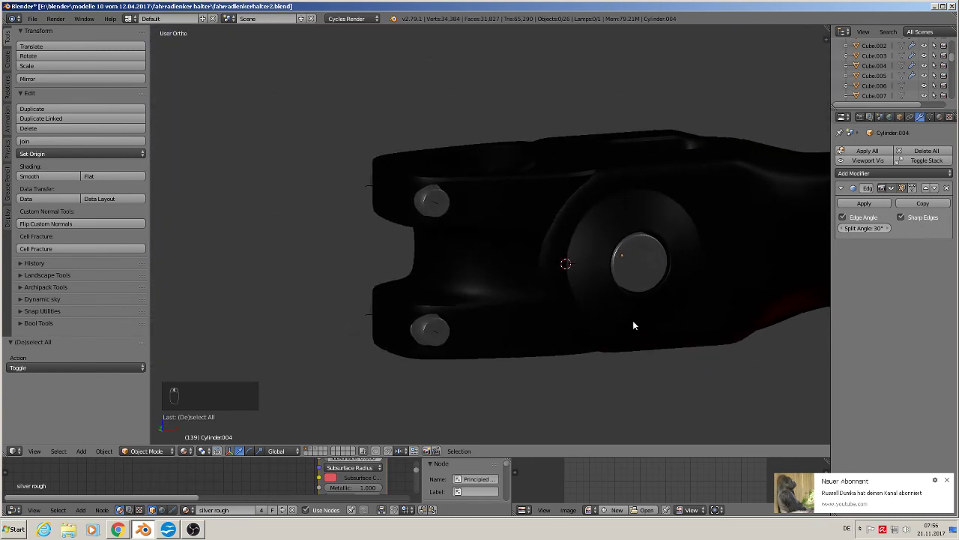
right_click(619, 235, "shift")
middle_click_drag(619, 235, 654, 332)
key("shift+d")
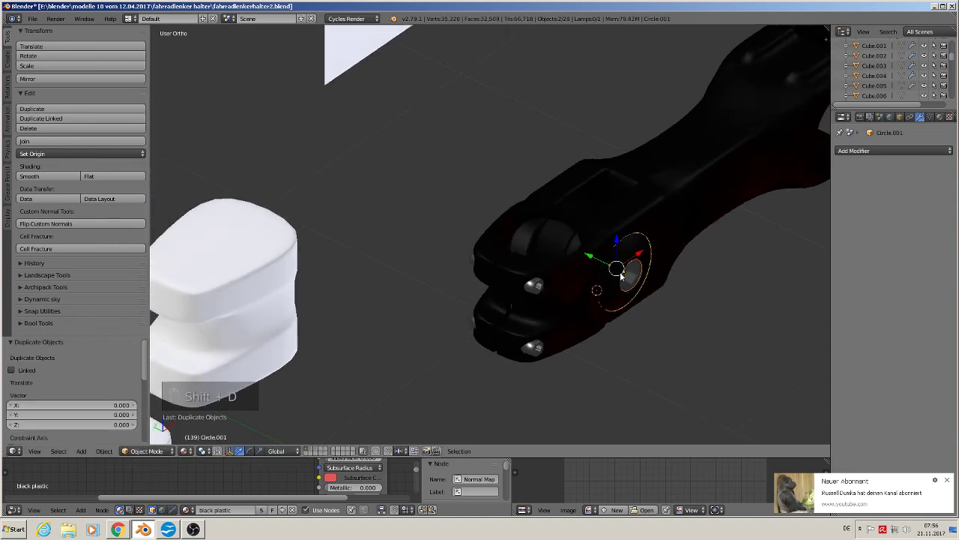
key("y")
left_click(456, 180)
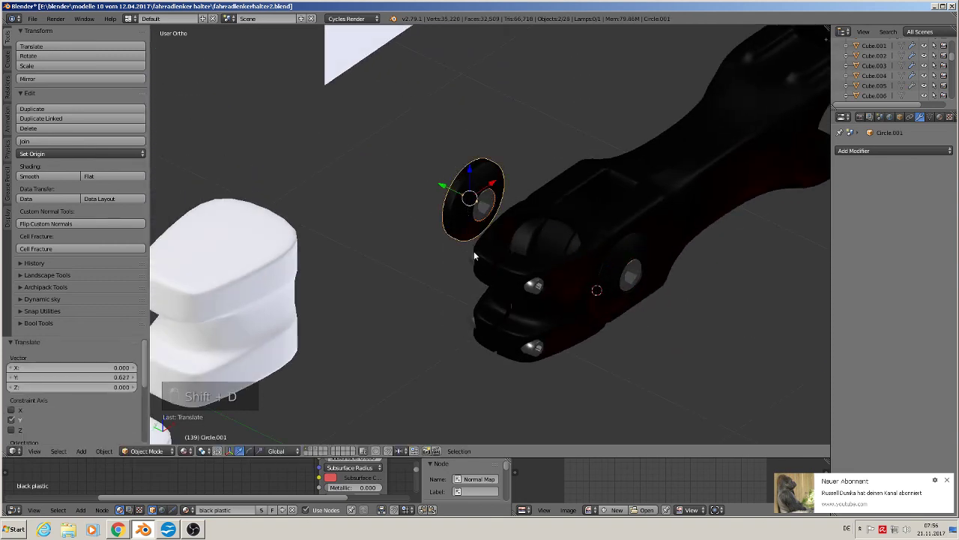
Step: Rotate the copied dial and bolt by 180° about the global Z axis and seat them in the stem's opposite side, about -0.325 along Y
type("rz180")
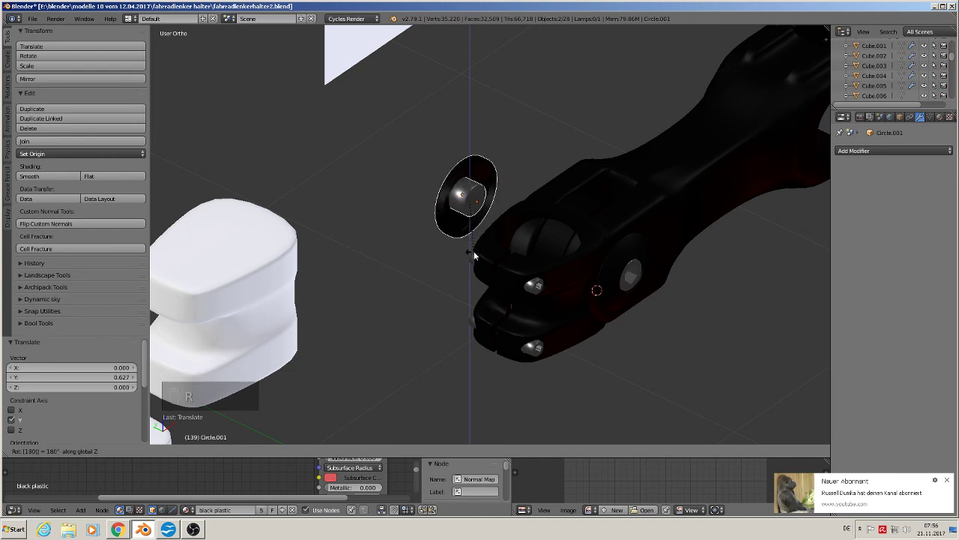
key("Return")
middle_click_drag(473, 247, 483, 196)
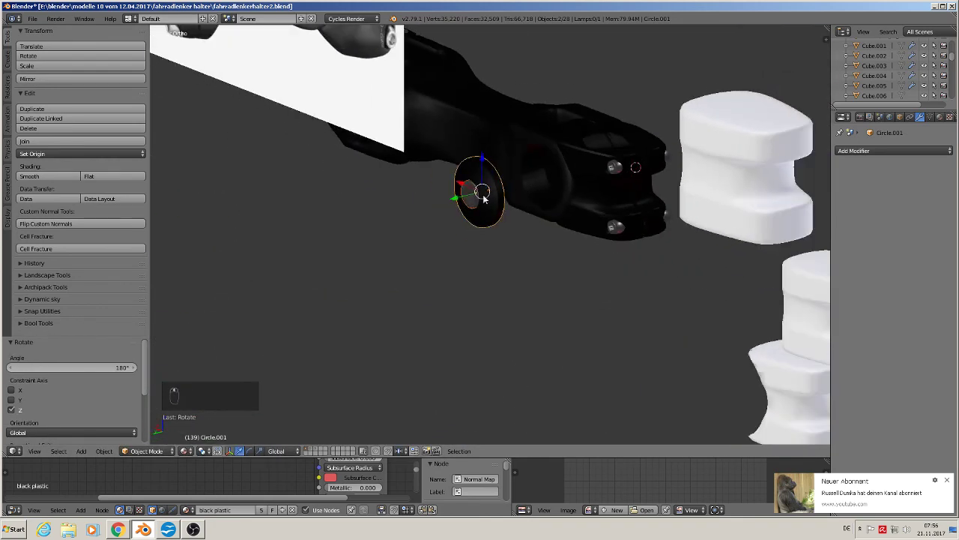
key("g")
key("y")
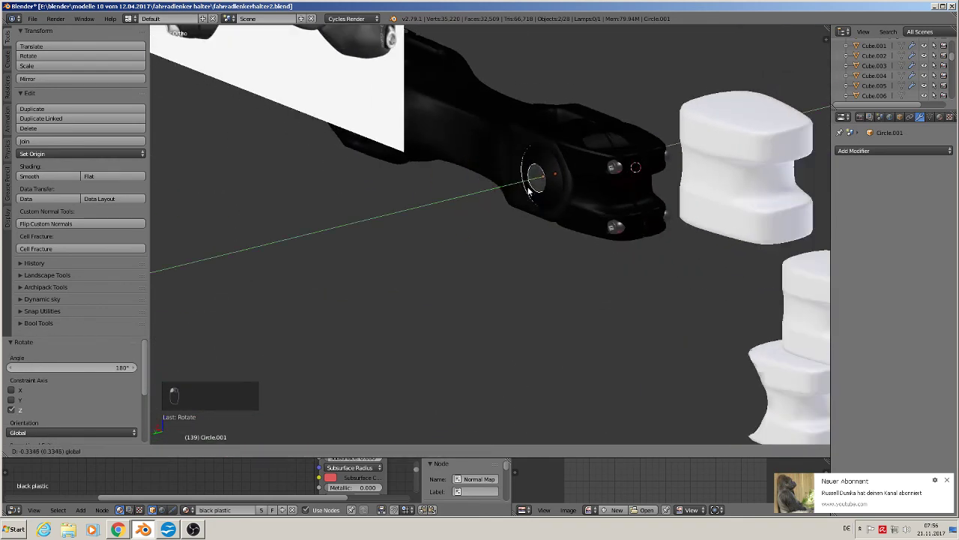
left_click(527, 191)
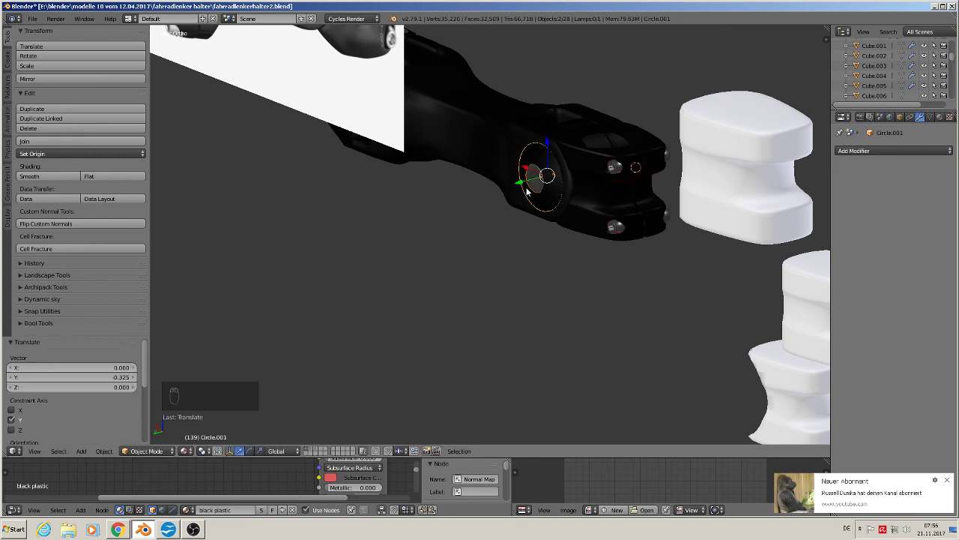
key("a")
Step: Save the Blender file under its current name
middle_click_drag(650, 213, 518, 238)
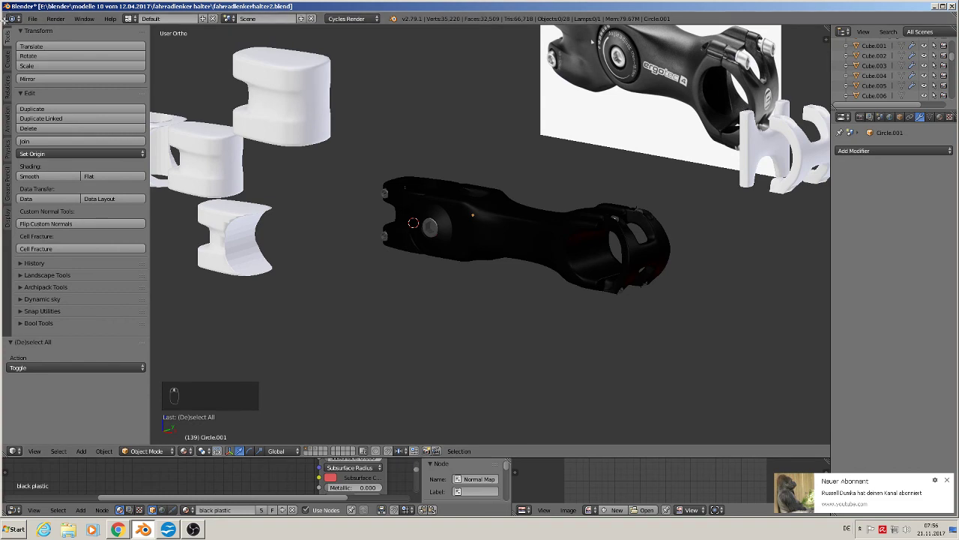
left_click(33, 18)
left_click(46, 96)
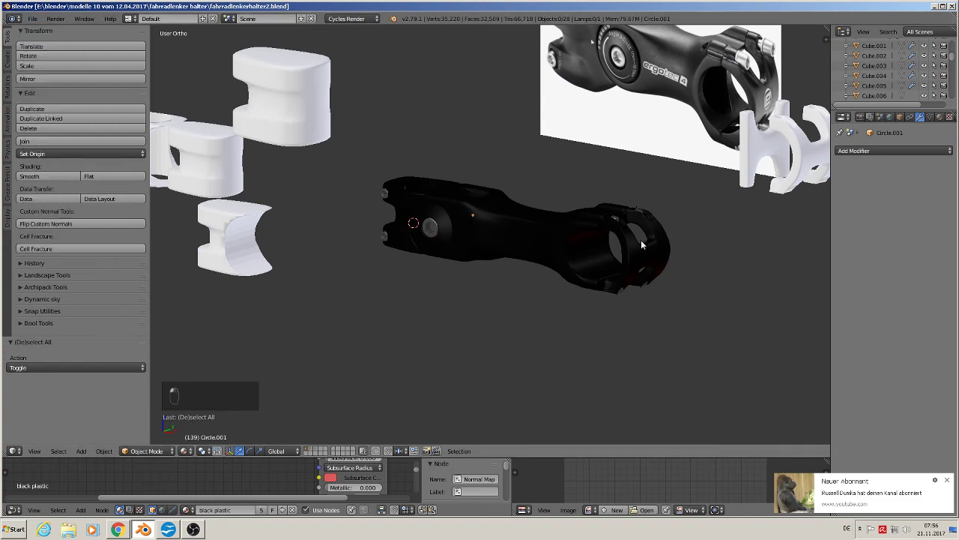
Step: Move the six white leftover parts around the stem and the red plane together to layer 2
middle_click_drag(622, 258, 547, 274)
scroll(546, 273, "down", 6)
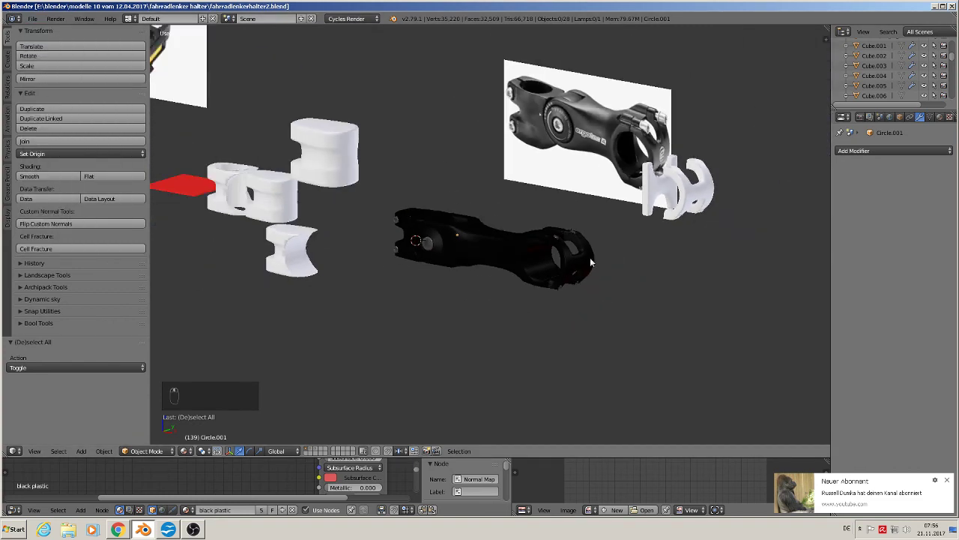
right_click(643, 201)
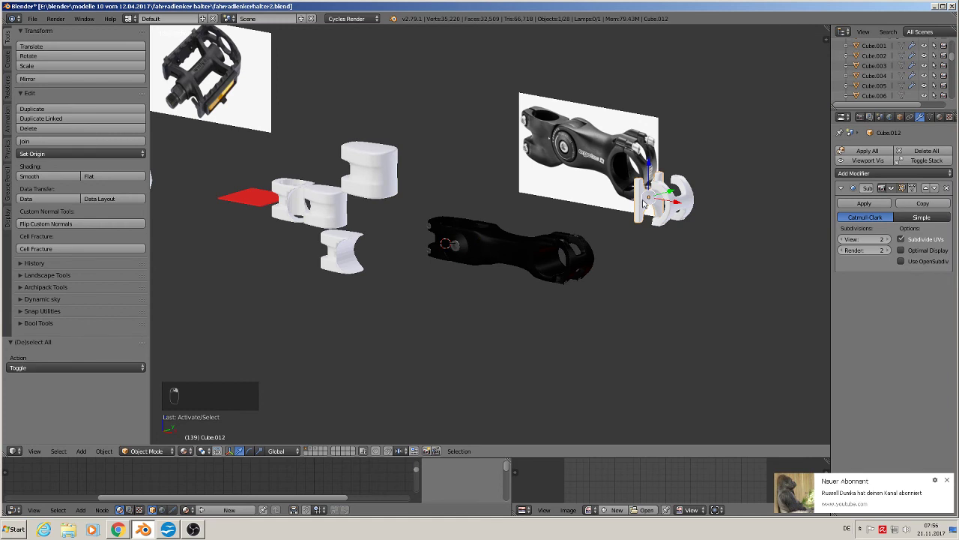
right_click(353, 160, "shift")
right_click(326, 203, "shift")
right_click(295, 197, "shift")
right_click(246, 198, "shift")
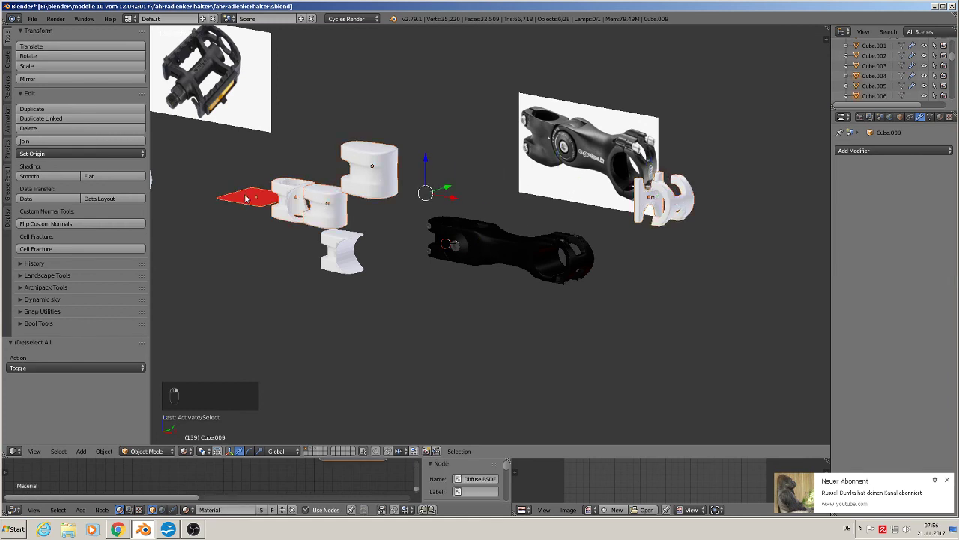
right_click(340, 261, "shift")
key("m")
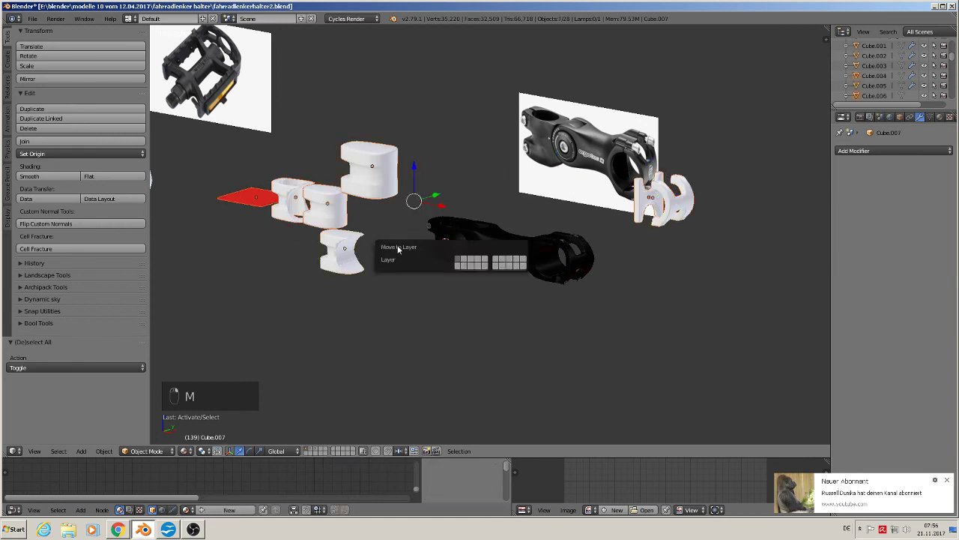
left_click(463, 260)
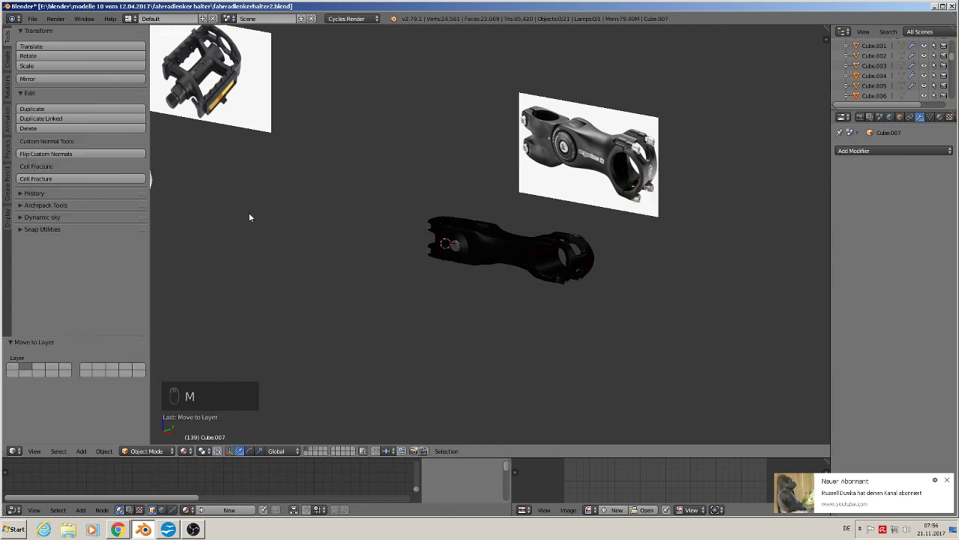
Step: Move the remaining white clamp-shaped part below the pedal photo to layer 2 as well
middle_click_drag(249, 218, 516, 227, "shift")
right_click(356, 188)
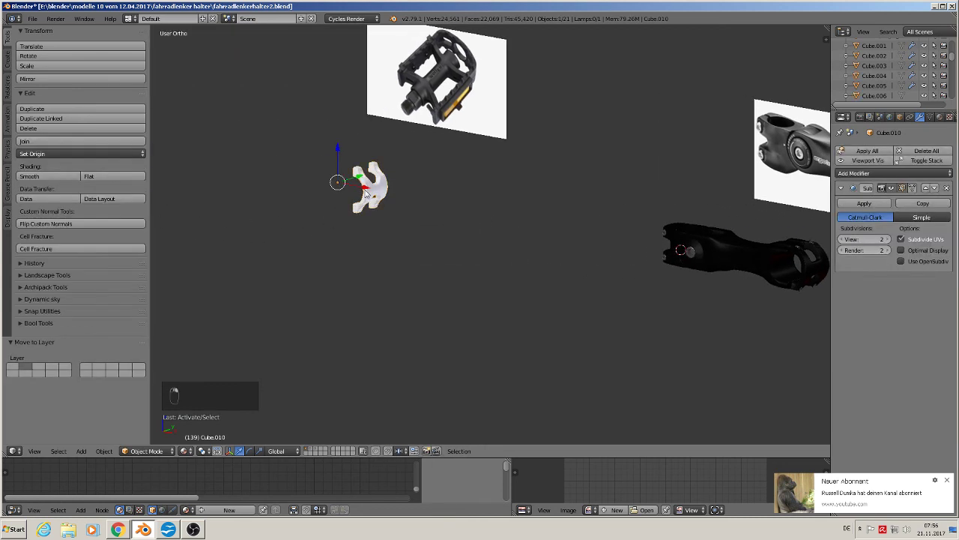
key("m")
left_click(457, 210)
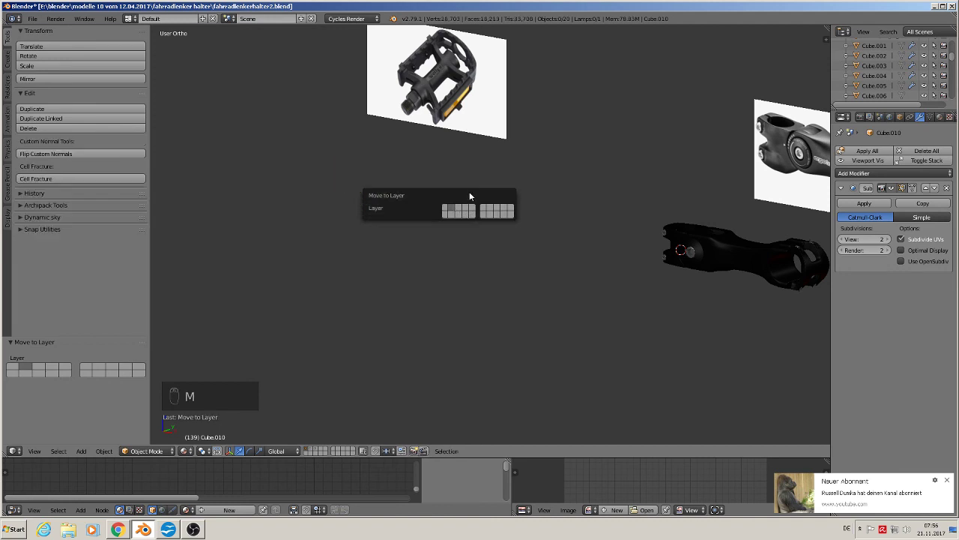
Step: Preview the assembled stem in Rendered viewport shading and examine it from several angles next to the reference photos
middle_click_drag(554, 161, 629, 153)
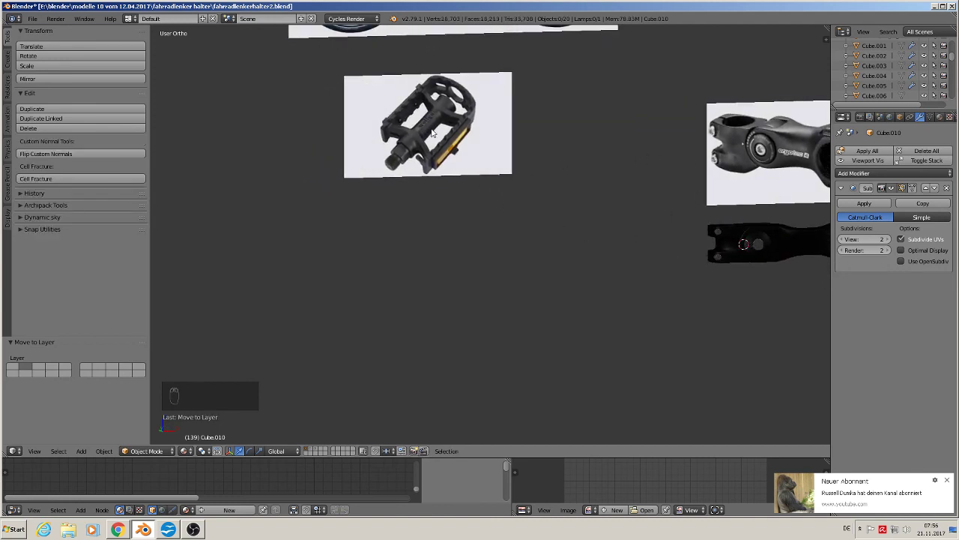
key("KP_1")
middle_click_drag(763, 216, 417, 244, "shift")
scroll(496, 294, "up", 2)
scroll(417, 244, "up", 3)
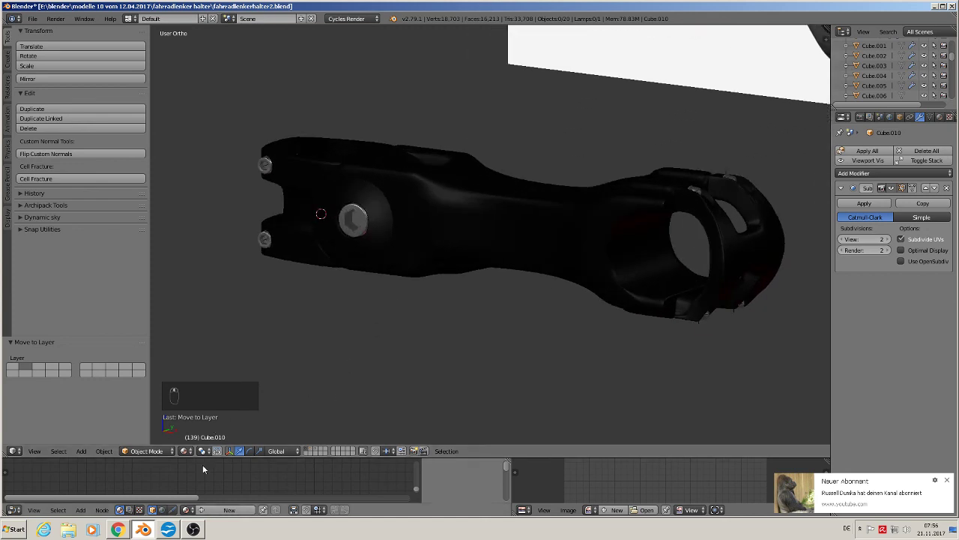
left_click(185, 451)
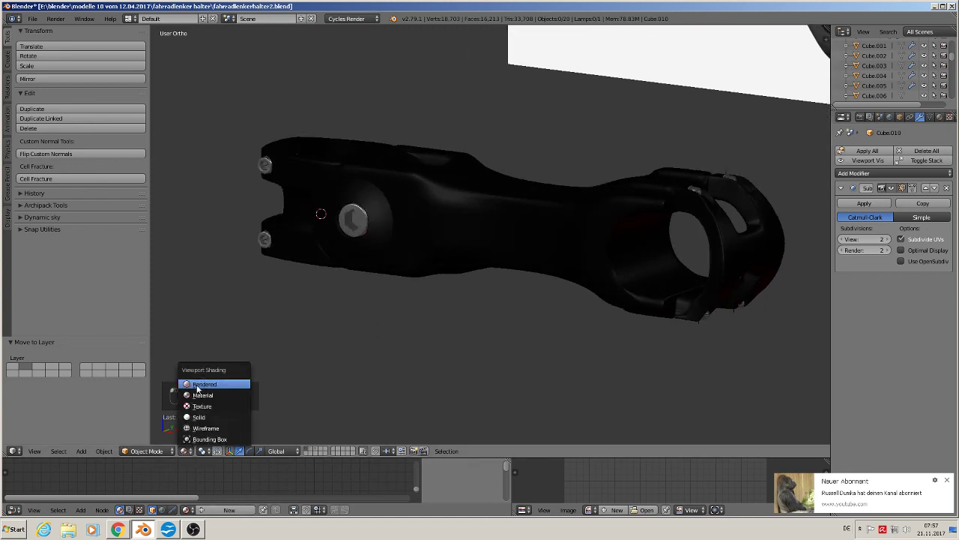
left_click(199, 385)
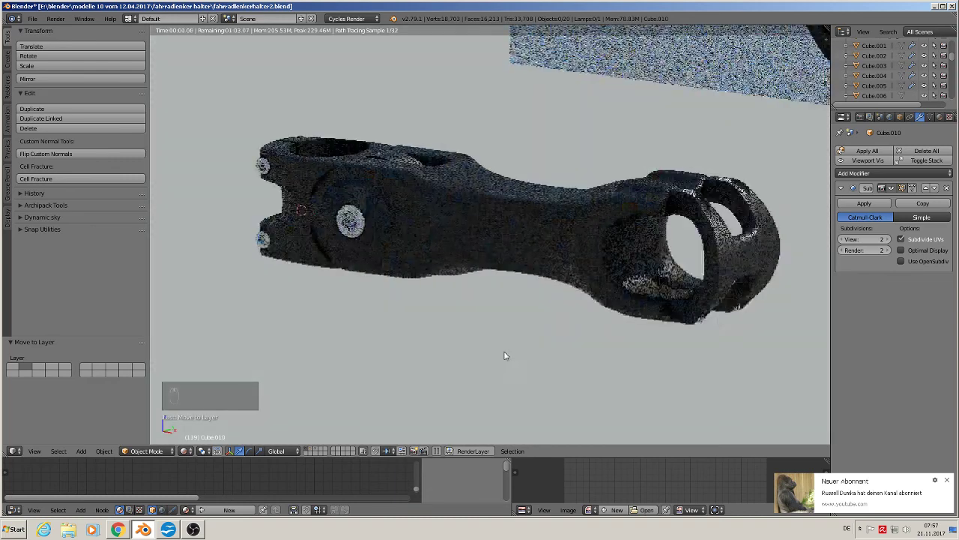
mouse_move(506, 355)
middle_mouse_down()
mouse_move(476, 349)
mouse_move(605, 356)
middle_mouse_up()
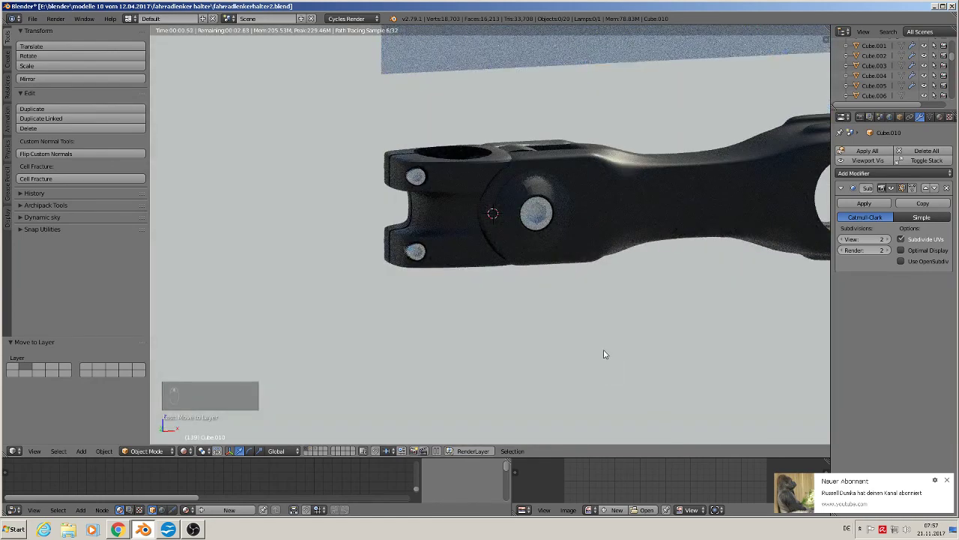
scroll(599, 341, "down", 6)
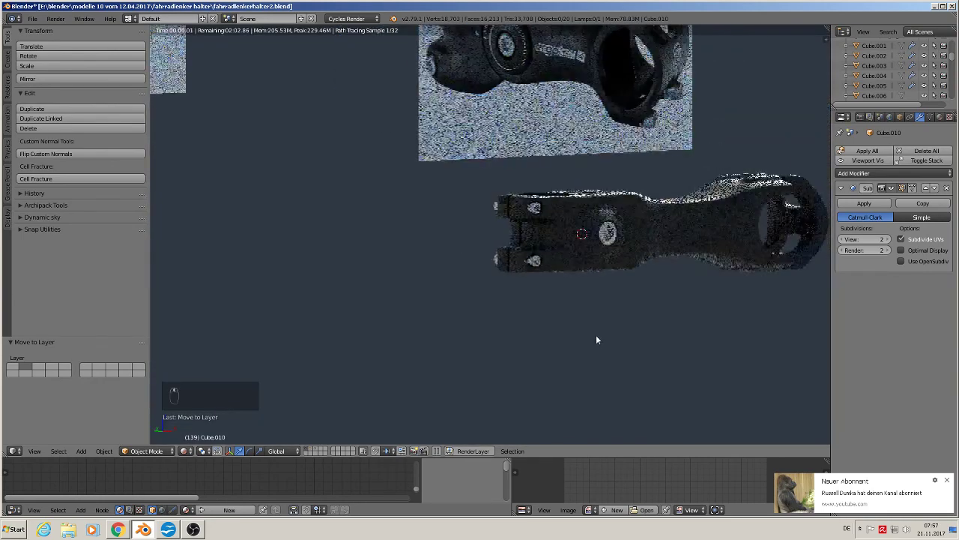
mouse_move(595, 342)
middle_mouse_down()
mouse_move(582, 368)
mouse_move(563, 368)
middle_mouse_up()
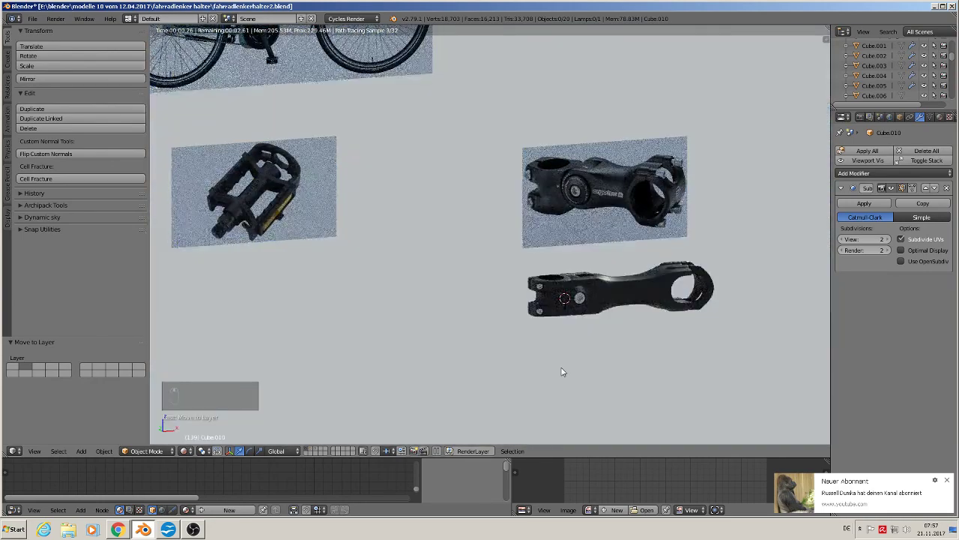
scroll(563, 372, "down", 3)
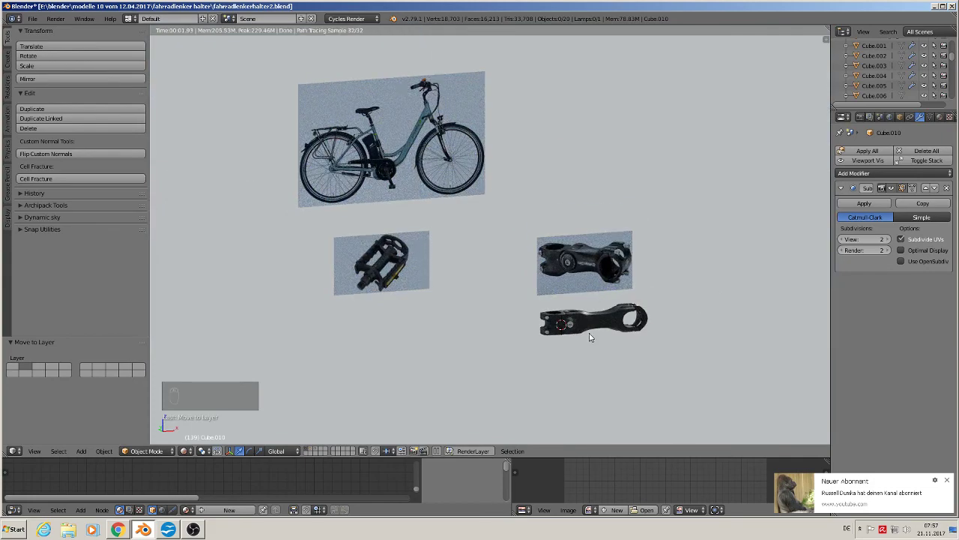
middle_click_drag(590, 338, 547, 335)
scroll(602, 340, "up", 3)
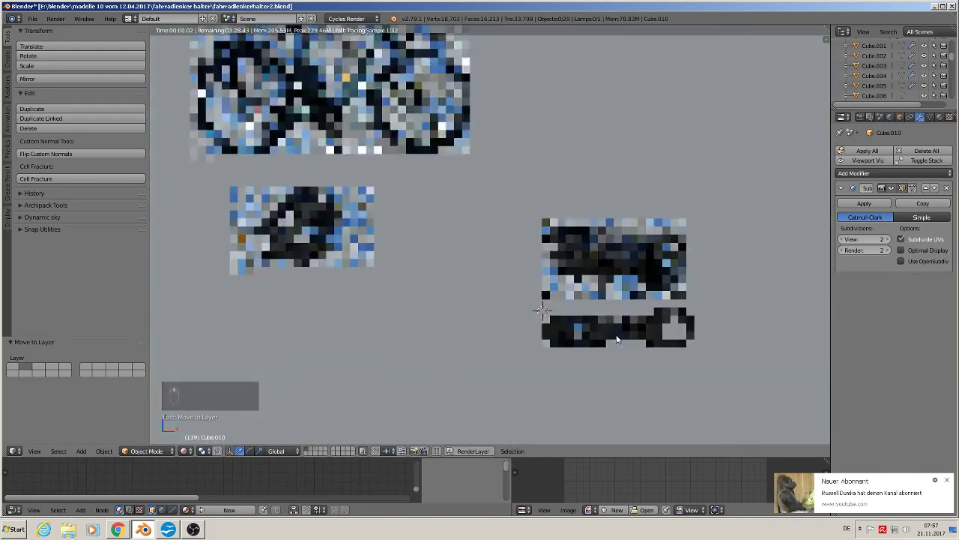
scroll(614, 339, "up", 4)
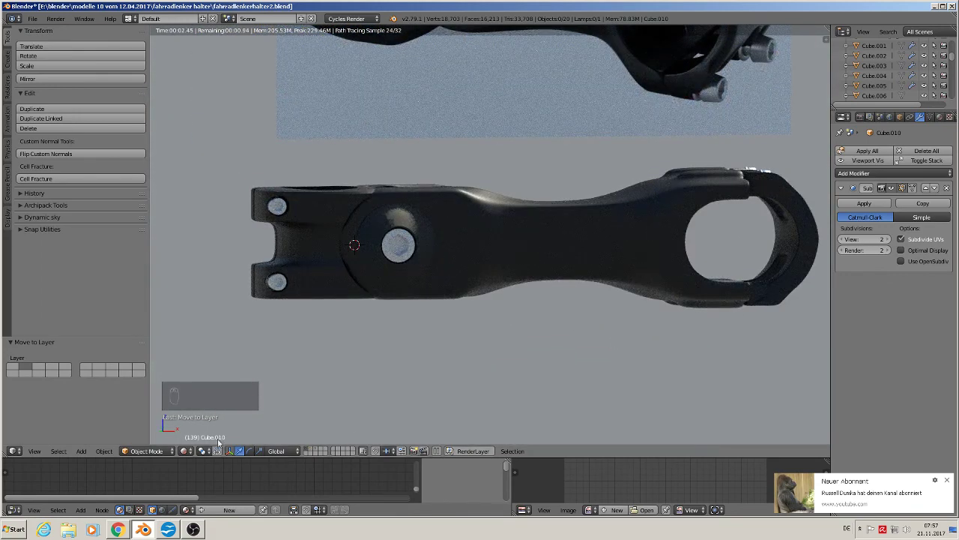
Step: Return the viewport to Material shading and view the stem at the same angle as its reference photo
left_click(185, 450)
left_click(202, 394)
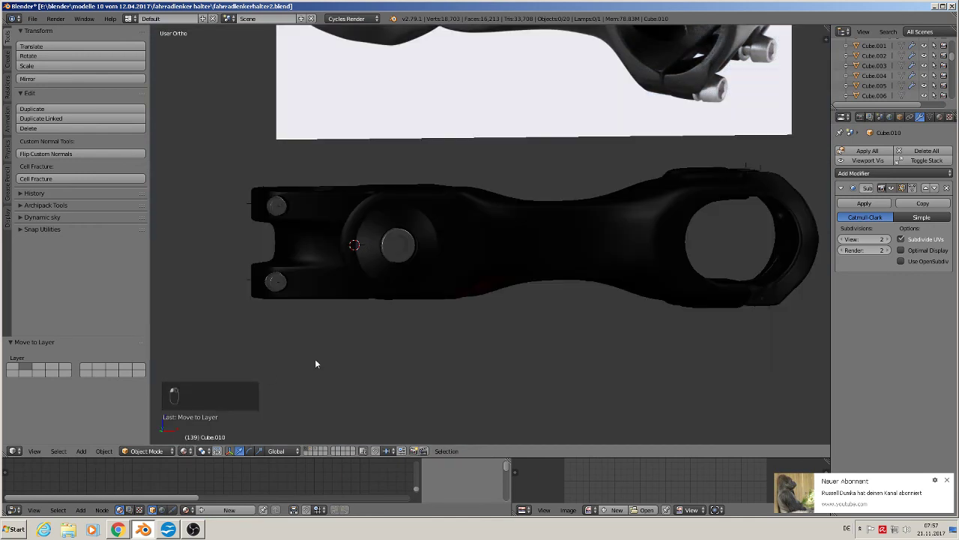
mouse_move(315, 359)
middle_mouse_down()
mouse_move(532, 323)
mouse_move(481, 331)
middle_mouse_up()
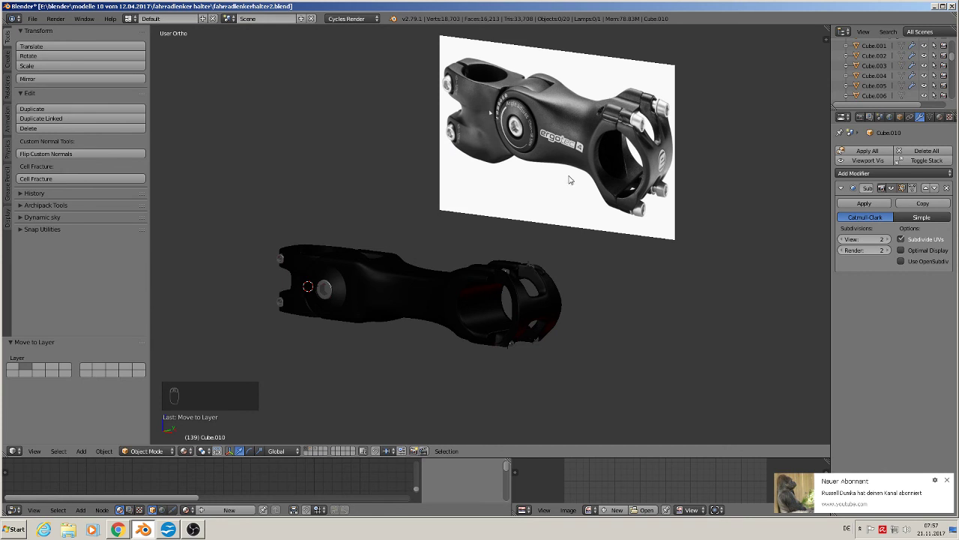
Step: Show the scene in front view, save the Blender file again, and switch to OBS
scroll(568, 261, "down", 3)
key("KP_1")
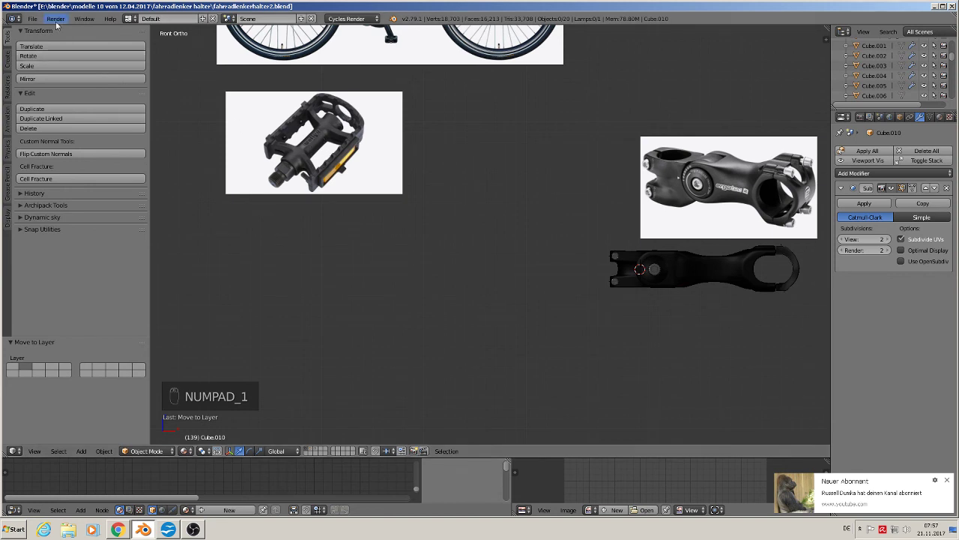
left_click(33, 18)
left_click(54, 98)
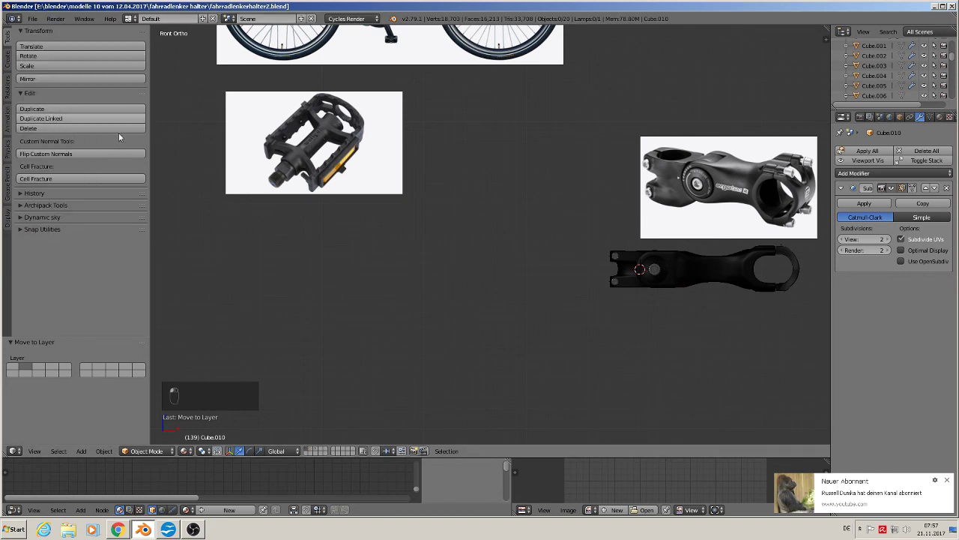
left_click(196, 530)
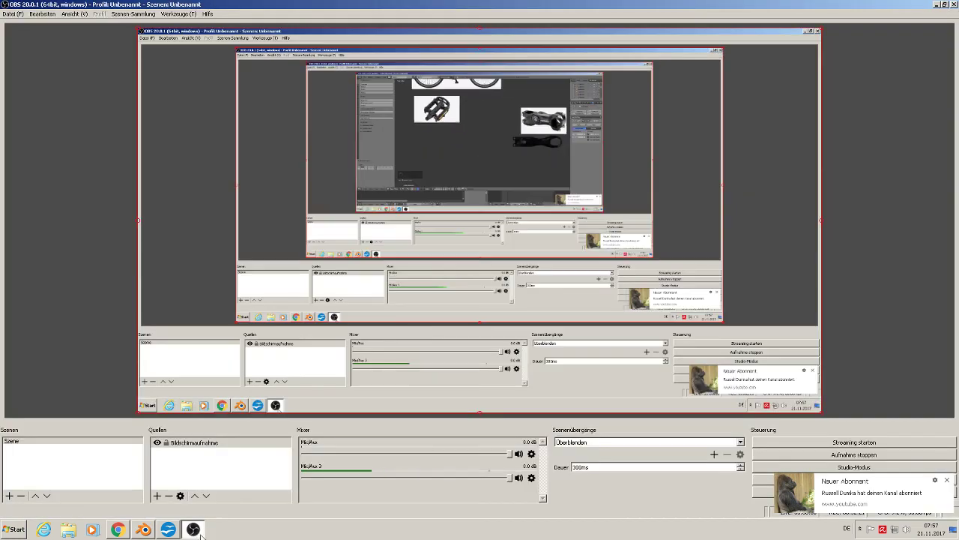